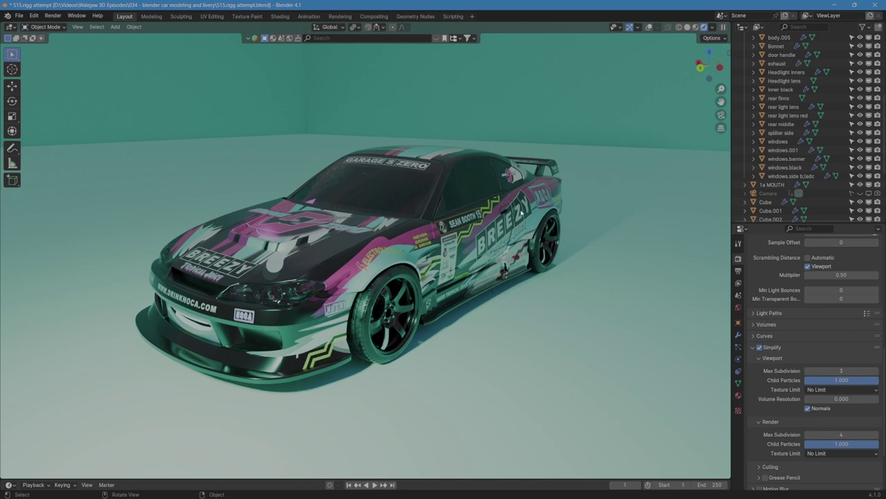
# Step: Enlarge the Outliner to show more of the scene hierarchy, and look through the car's collections and objects
pyautogui.moveTo(432, 167); pyautogui.dragTo(461, 264, button='middle')
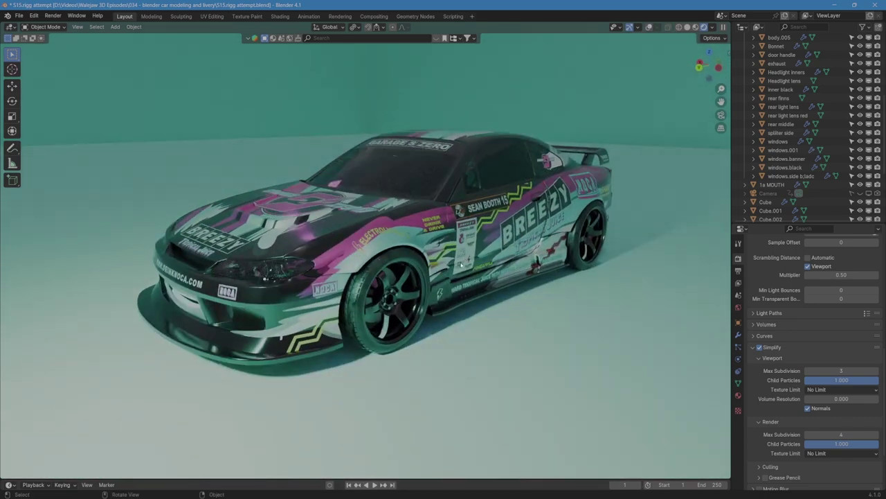
pyautogui.moveTo(336, 319); pyautogui.dragTo(367, 310, button='middle')
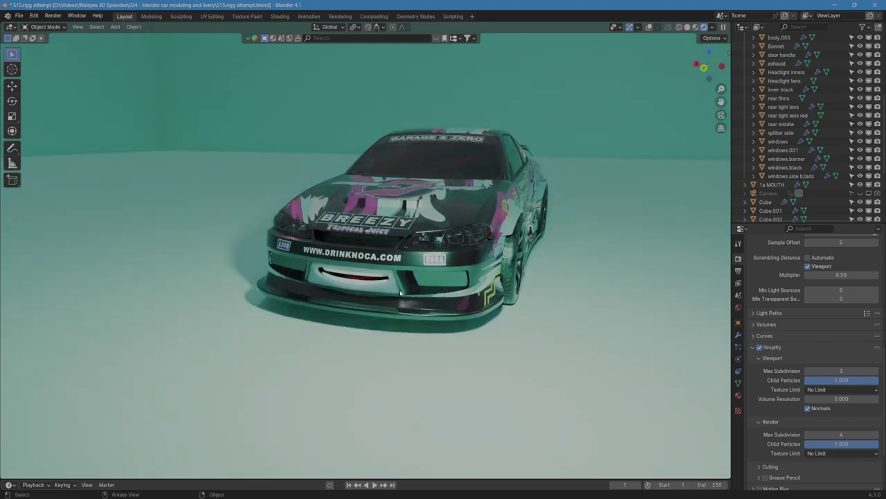
pyautogui.moveTo(437, 302)
pyautogui.mouseDown(button='middle')
pyautogui.moveTo(447, 312)
pyautogui.moveTo(436, 318)
pyautogui.mouseUp(button='middle')
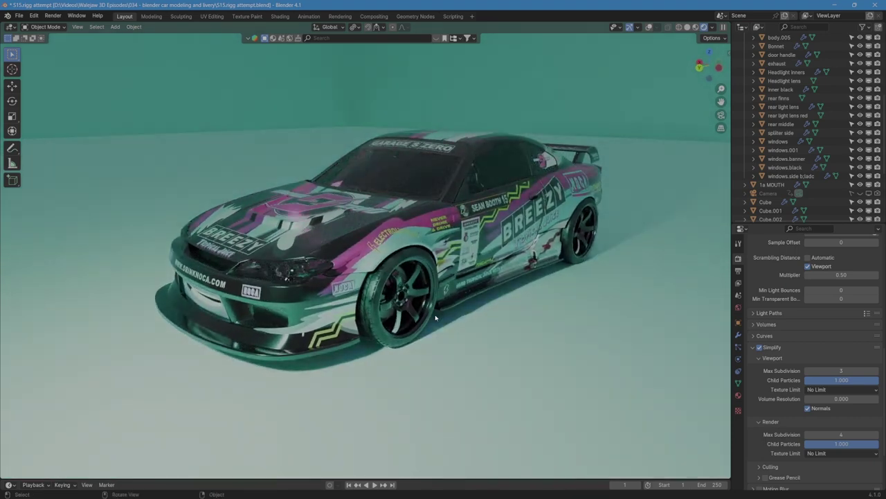
pyautogui.scroll(1, 437, 317)
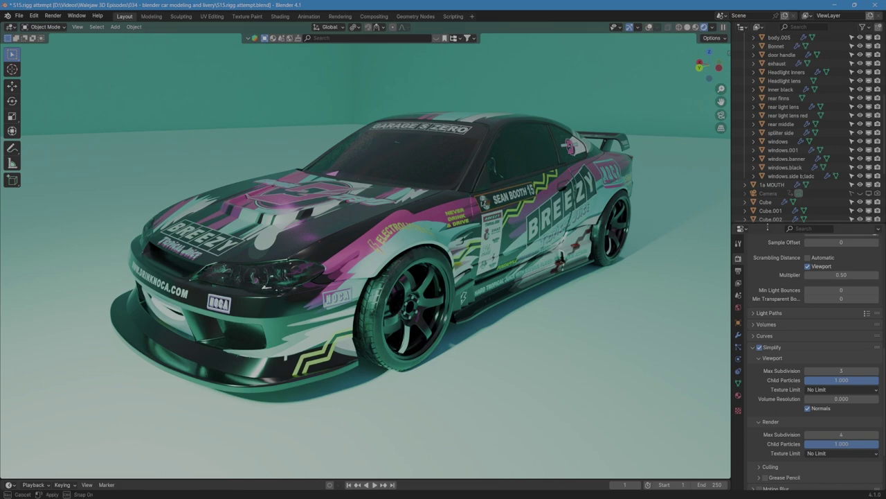
pyautogui.moveTo(762, 223); pyautogui.dragTo(762, 435)
pyautogui.scroll(2, 808, 159)
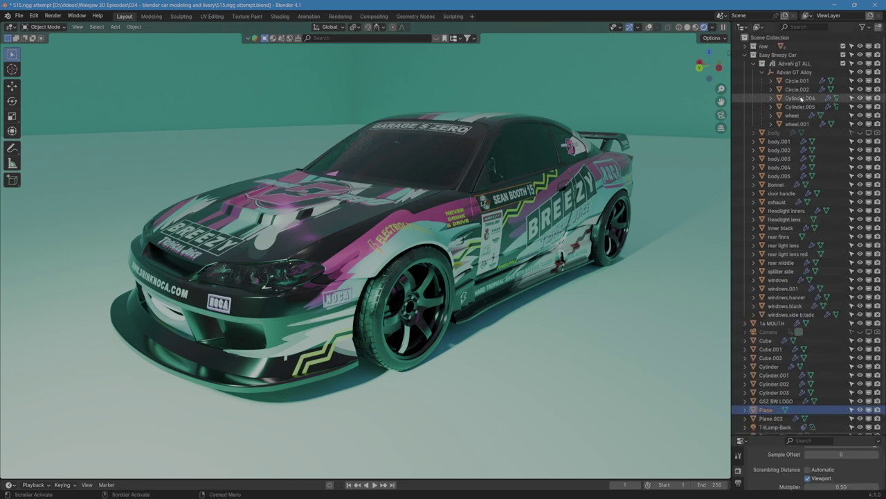
pyautogui.scroll(-2, 799, 101)
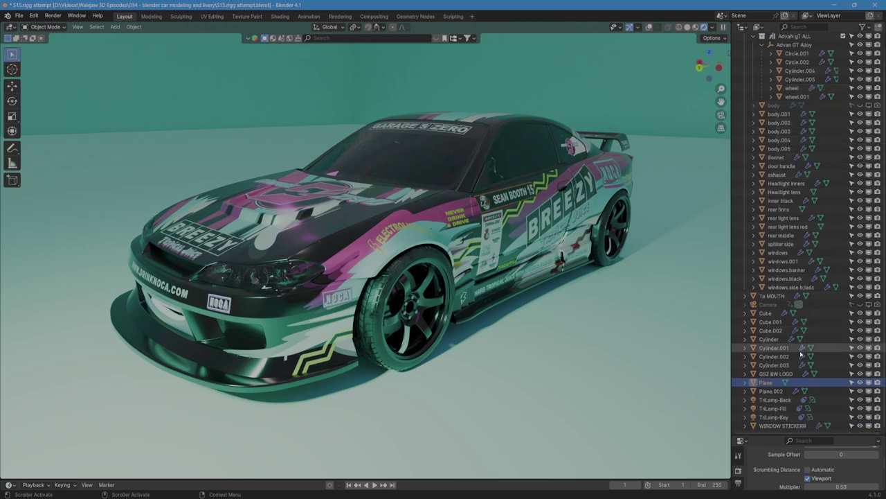
pyautogui.scroll(2, 802, 354)
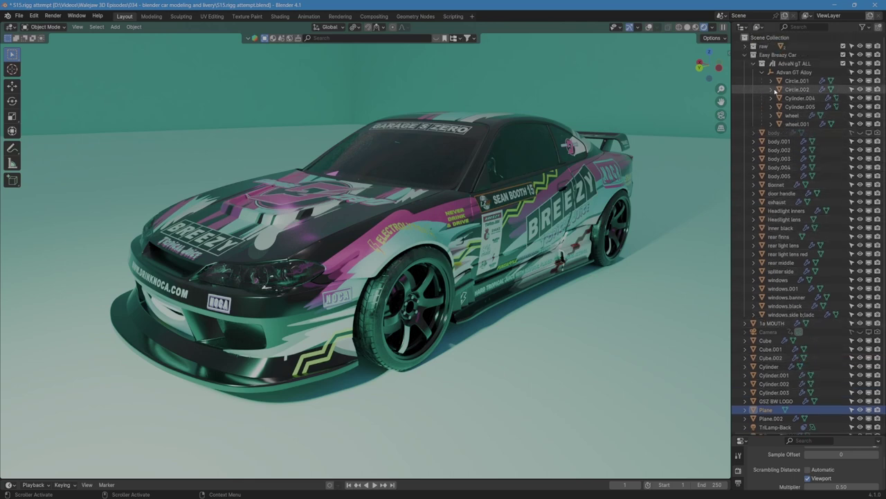
# Step: Clear the asset status of the AdvaN gT ALL collection
pyautogui.rightClick(779, 65)
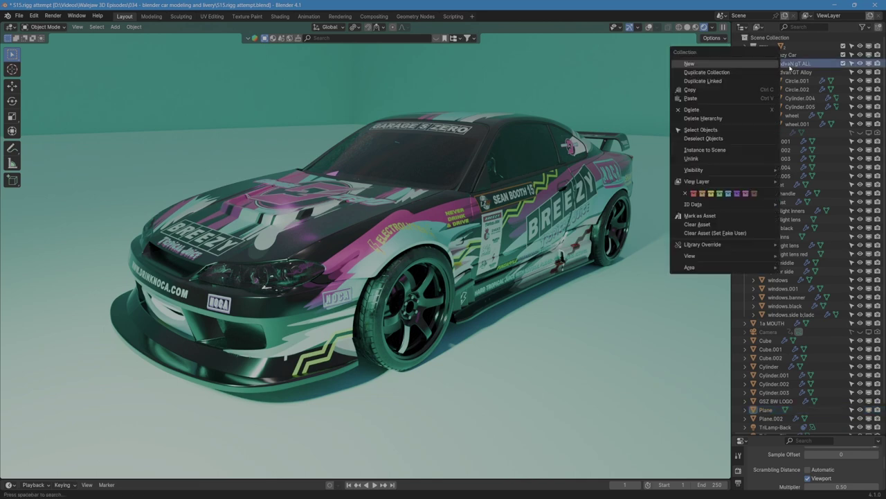
pyautogui.press('Escape')
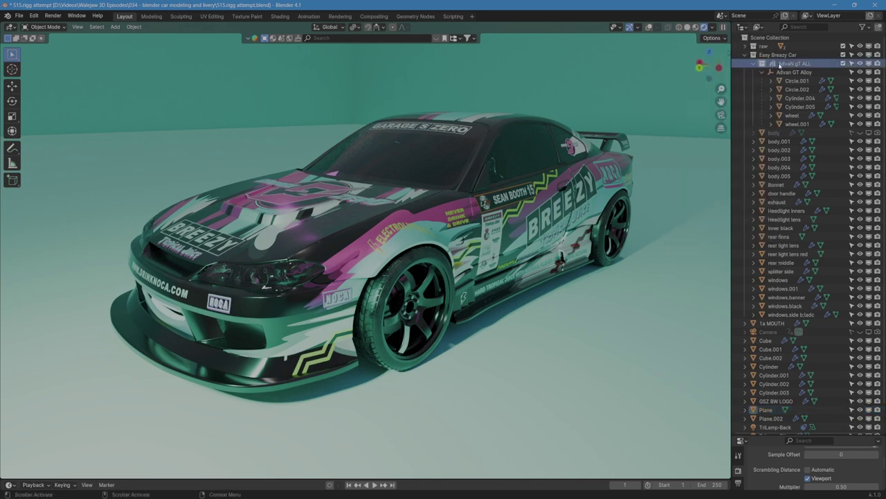
pyautogui.rightClick(780, 64)
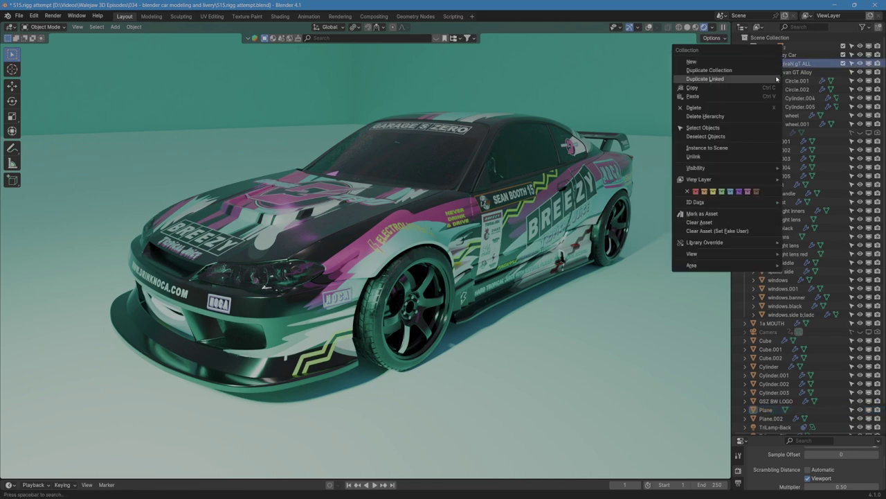
pyautogui.click(753, 223)
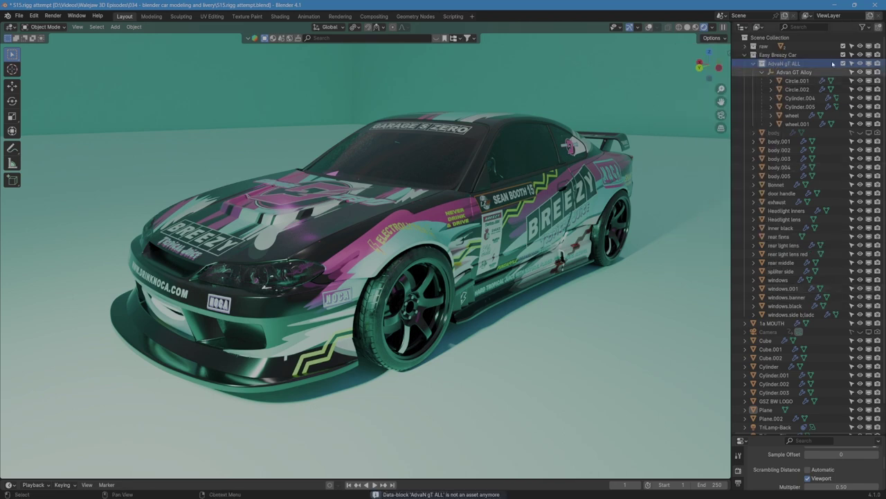
# Step: Collapse the AdvaN gT ALL collection and rename it to wheels
pyautogui.click(754, 63)
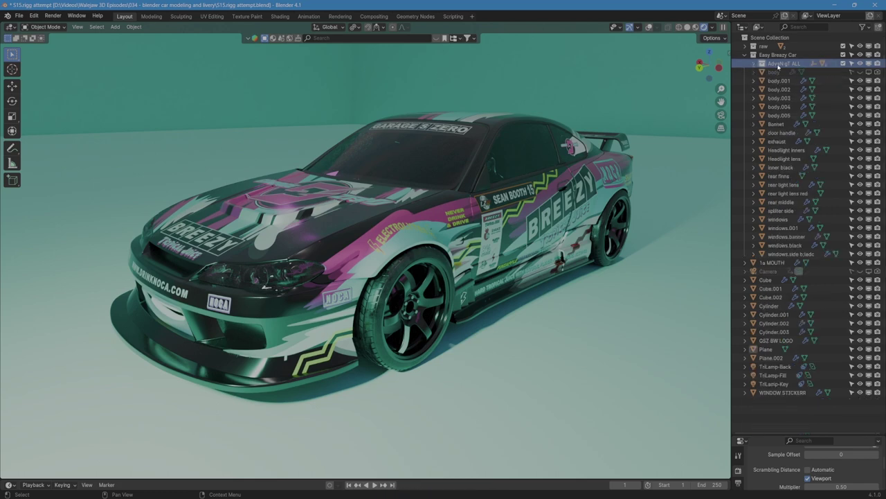
pyautogui.doubleClick(777, 63)
pyautogui.write('wheels')
pyautogui.press('Return')
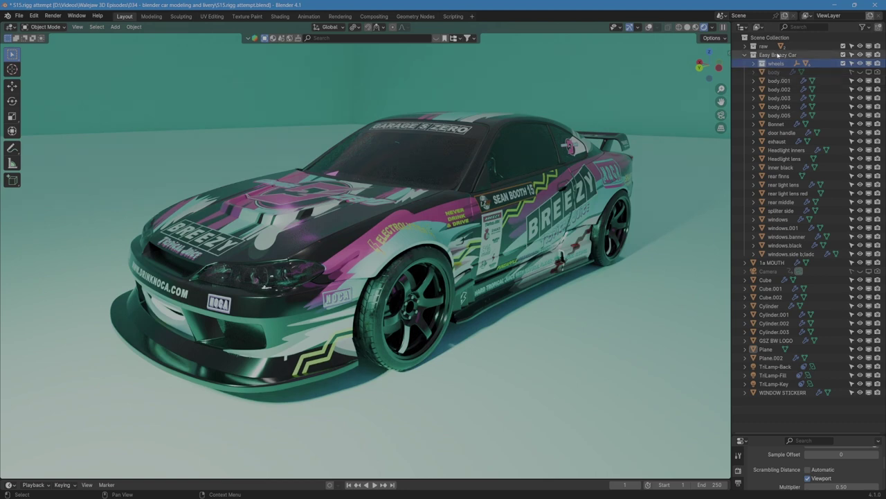
# Step: Create a body collection inside Easy Breazy Car, with collections FR, FL, RR and RL nested in it
pyautogui.rightClick(778, 55)
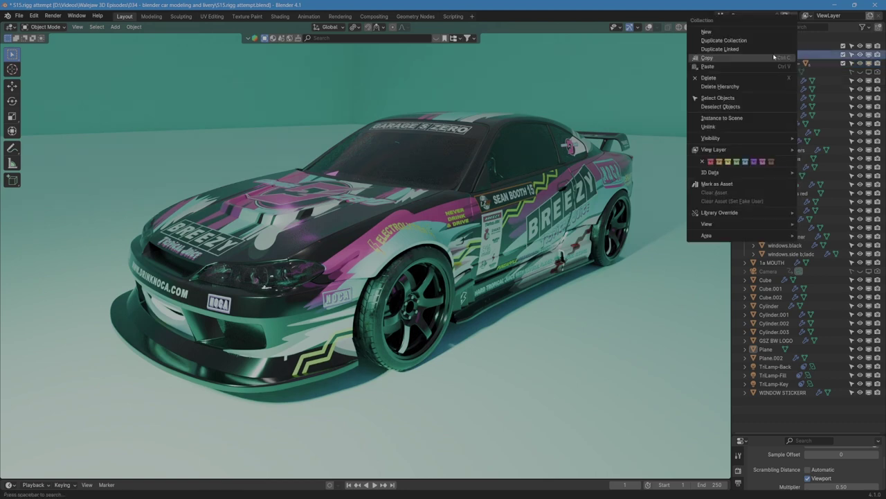
pyautogui.click(743, 32)
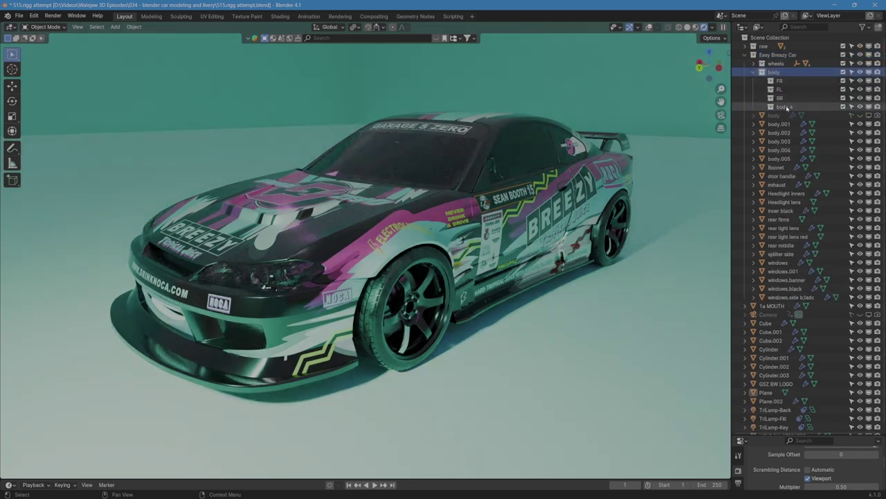
pyautogui.doubleClick(784, 106)
pyautogui.write('RL')
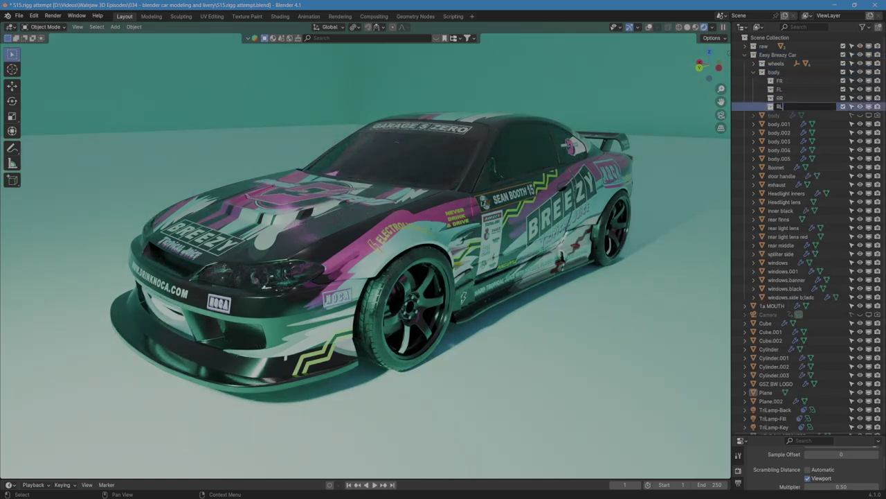
pyautogui.press('Return')
# Step: Move the FR, FL, RR and RL collections out of body, directly into the Easy Breazy Car collection
pyautogui.click(780, 81)
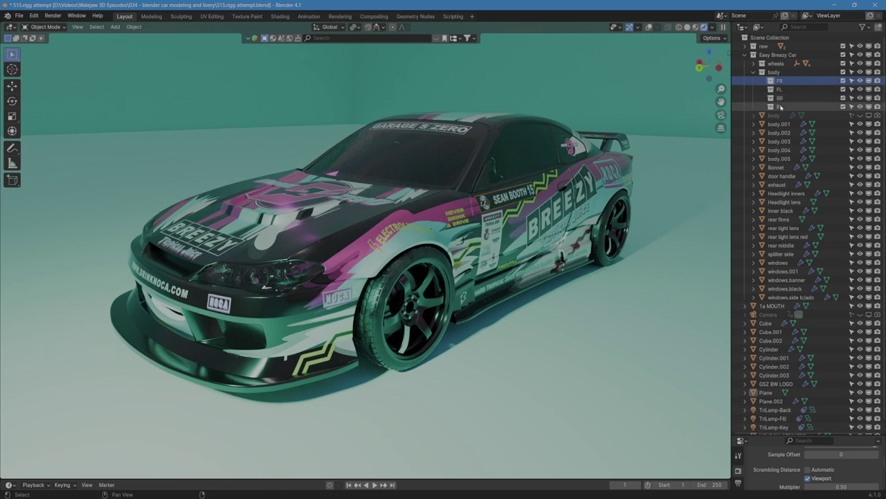
pyautogui.keyDown('shift'); pyautogui.click(780, 107); pyautogui.keyUp('shift')
pyautogui.moveTo(780, 81); pyautogui.dragTo(772, 56)
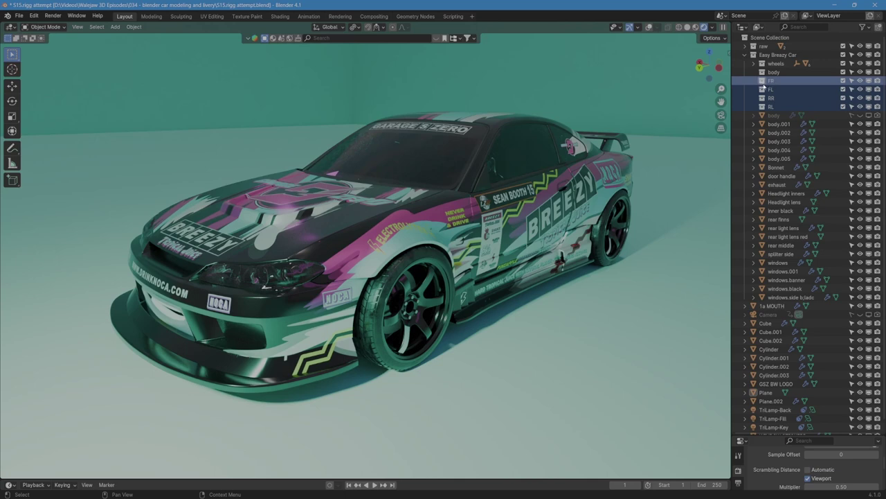
# Step: Delete the hidden body mesh object from the Easy Breazy Car collection
pyautogui.click(773, 72)
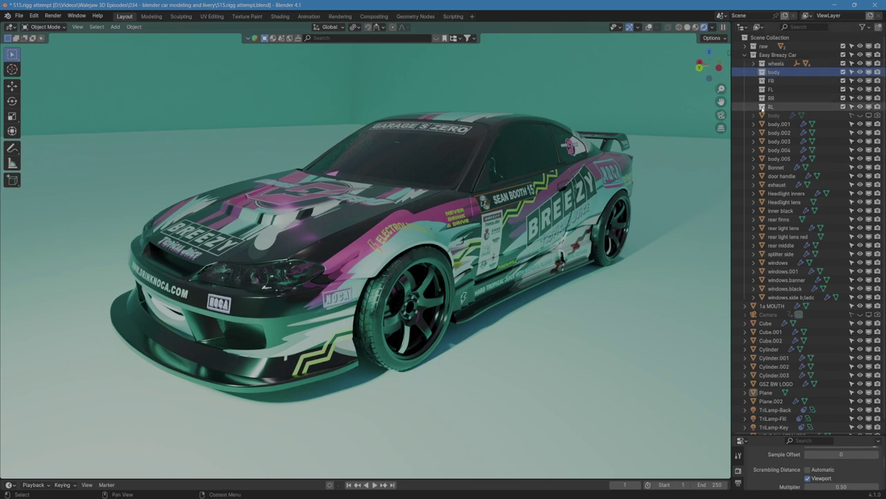
pyautogui.scroll(-1, 788, 206)
pyautogui.scroll(1, 787, 207)
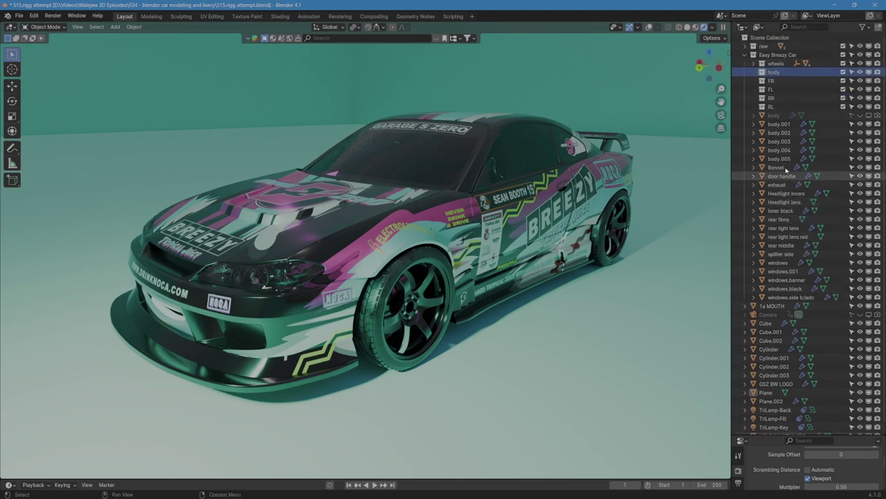
pyautogui.click(773, 115)
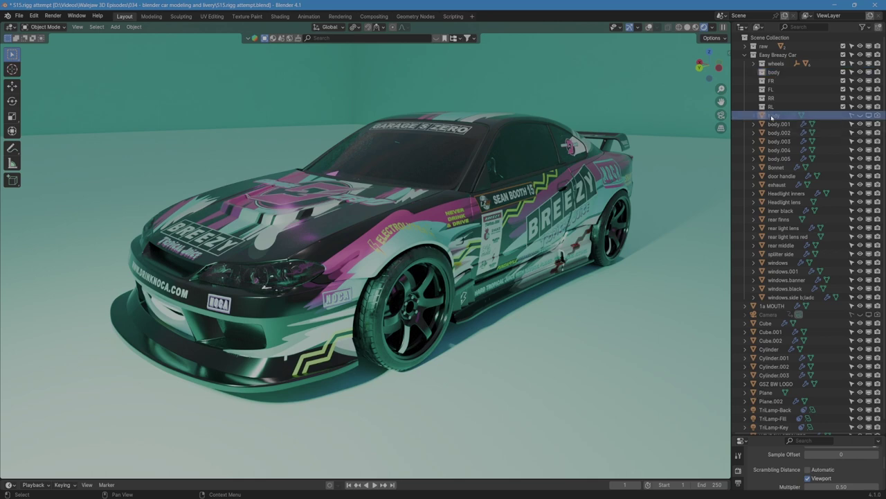
pyautogui.press('Delete')
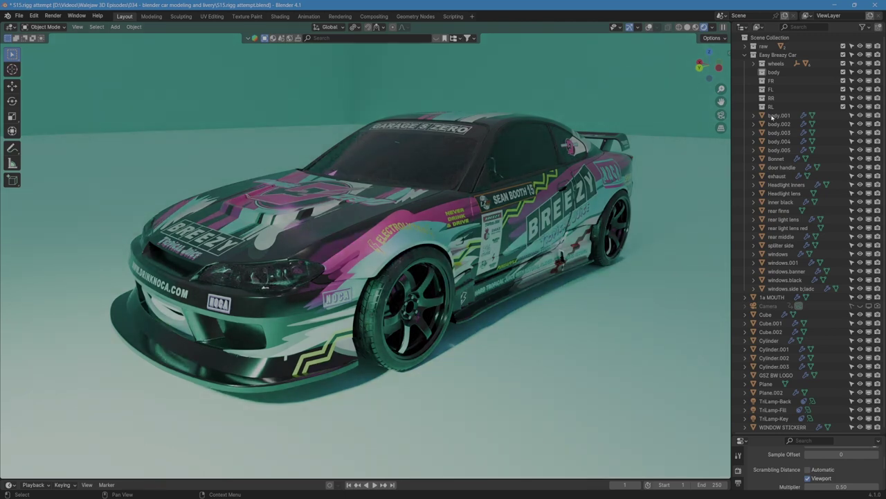
# Step: Move all objects from body.001 through the last windows side part into the body collection
pyautogui.click(773, 115)
pyautogui.keyDown('shift'); pyautogui.click(790, 288); pyautogui.keyUp('shift')
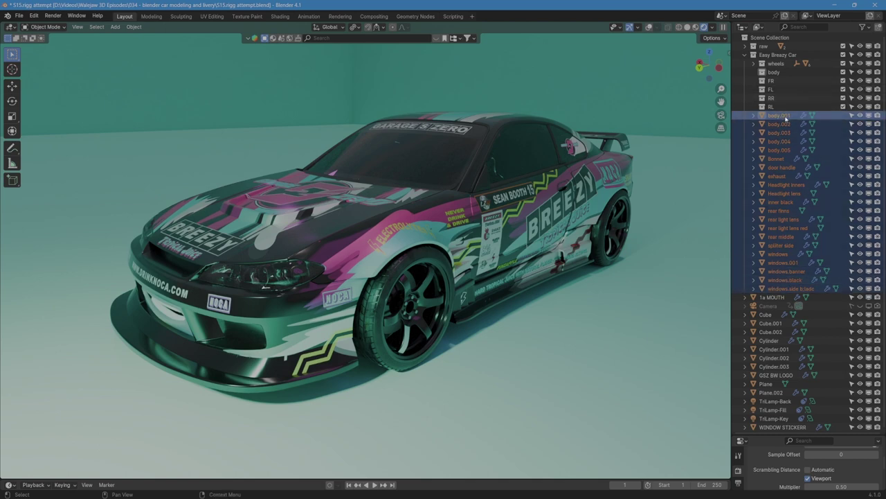
pyautogui.moveTo(784, 118); pyautogui.dragTo(775, 72)
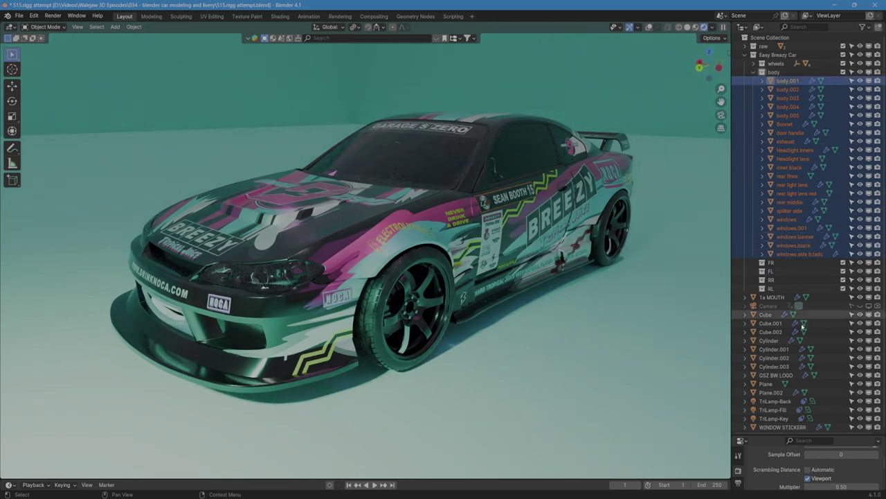
# Step: Move the loose objects from Cube through Plane.002, plus 1a MOUTH, into the body collection
pyautogui.click(778, 315)
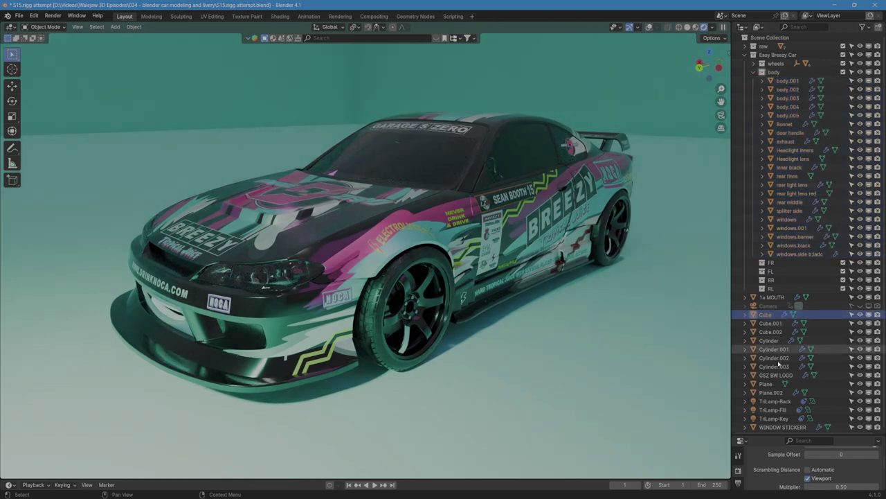
pyautogui.keyDown('shift'); pyautogui.click(774, 390); pyautogui.keyUp('shift')
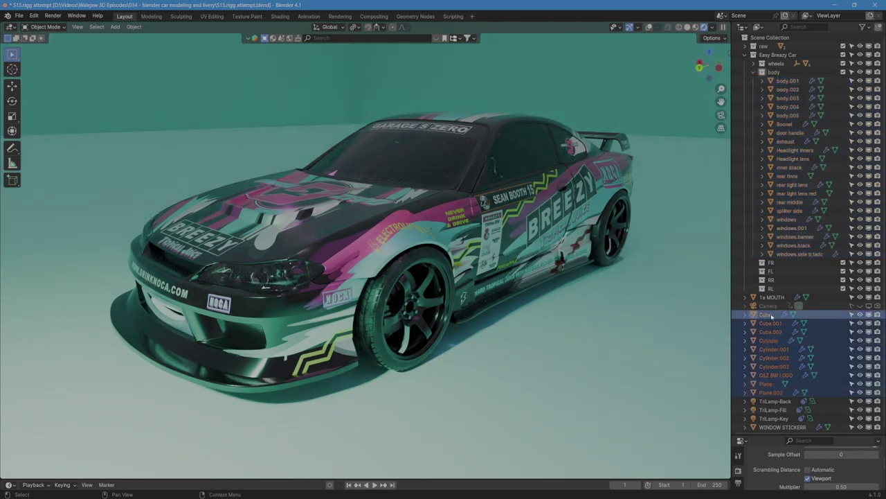
pyautogui.moveTo(772, 315); pyautogui.dragTo(767, 130)
pyautogui.moveTo(771, 384); pyautogui.dragTo(774, 72)
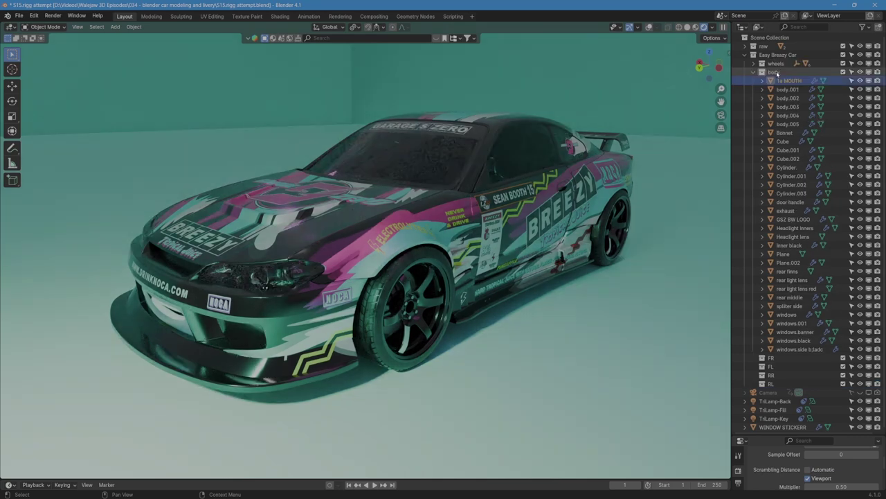
# Step: Move the WINDOW STICKERR object into the body collection and collapse that collection
pyautogui.scroll(-1, 791, 390)
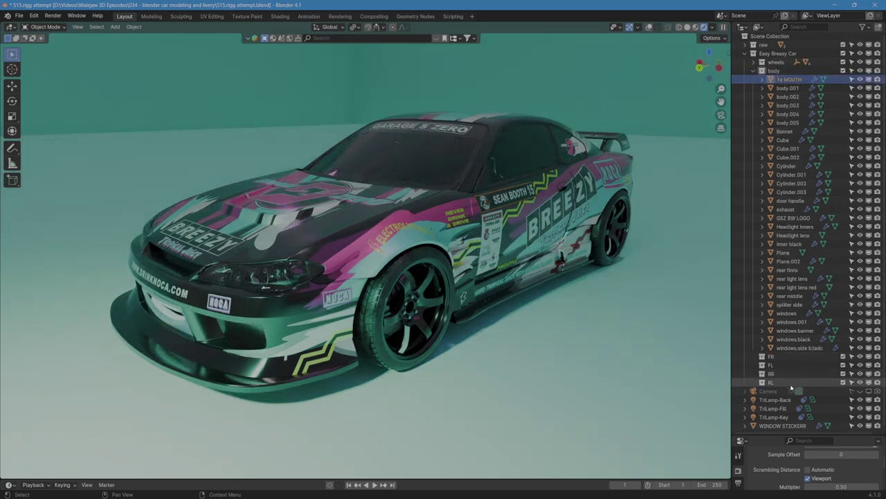
pyautogui.moveTo(786, 427); pyautogui.dragTo(775, 72)
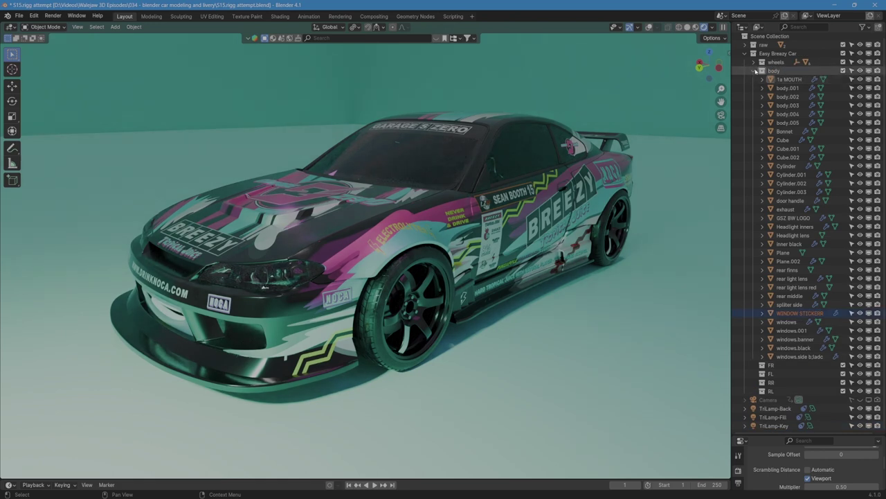
pyautogui.click(752, 71)
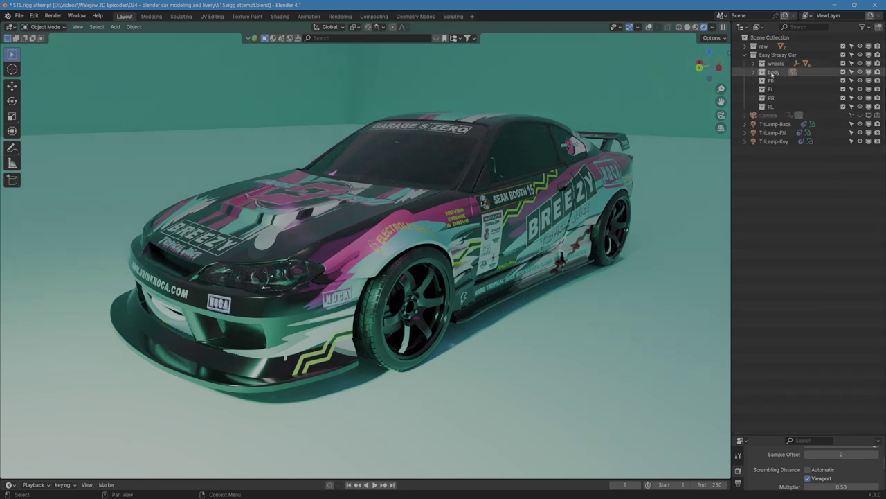
# Step: Move the Plane backdrop from the body collection to the Scene Collection, and collapse and hide the body collection
pyautogui.click(860, 72)
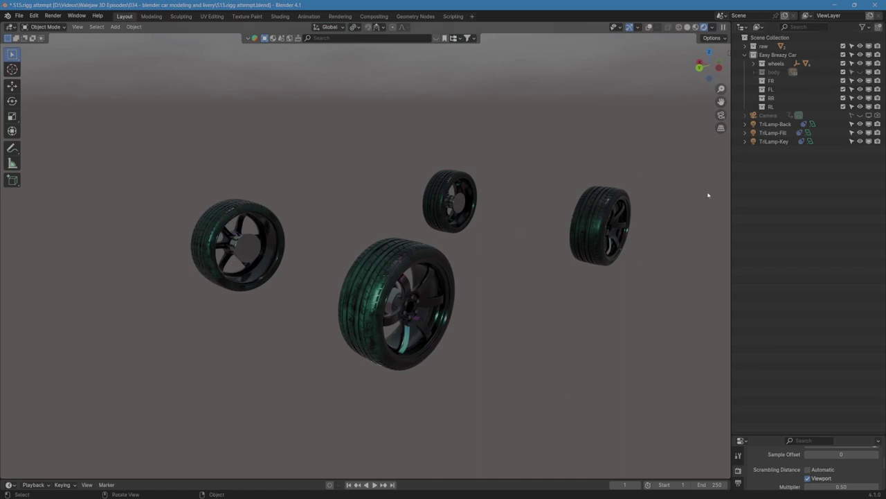
pyautogui.click(753, 72)
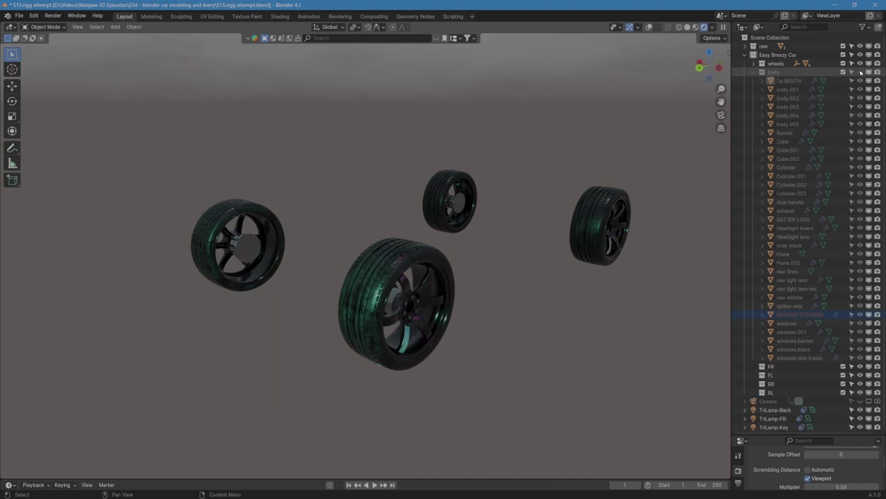
pyautogui.click(860, 72)
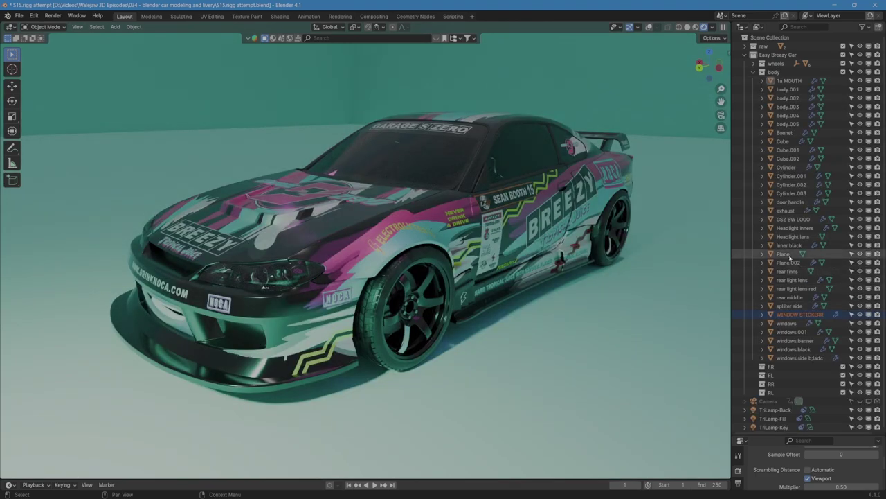
pyautogui.click(860, 254)
pyautogui.click(860, 253)
pyautogui.moveTo(783, 255); pyautogui.dragTo(771, 37)
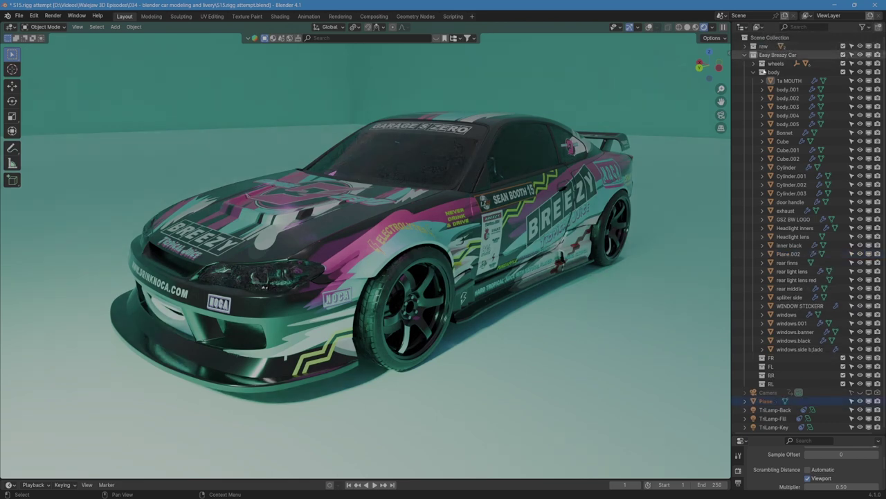
pyautogui.click(753, 72)
pyautogui.click(860, 72)
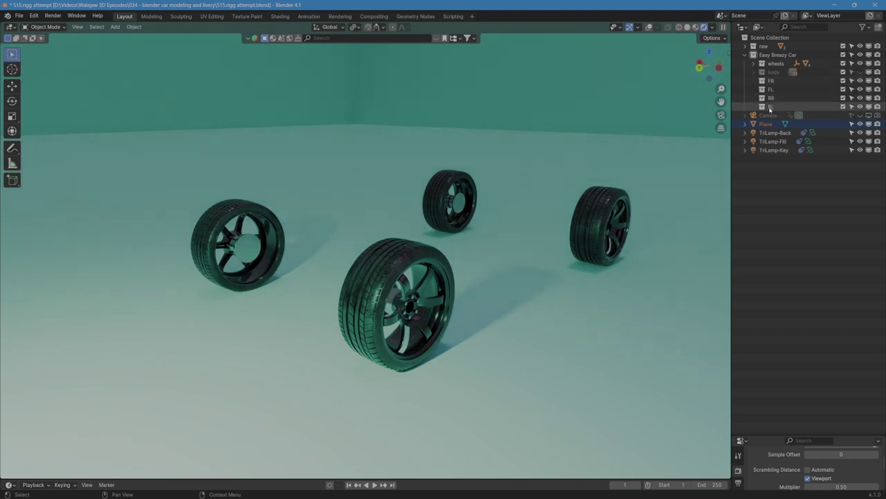
# Step: Unhide the body collection and select all the objects it contains
pyautogui.rightClick(774, 73)
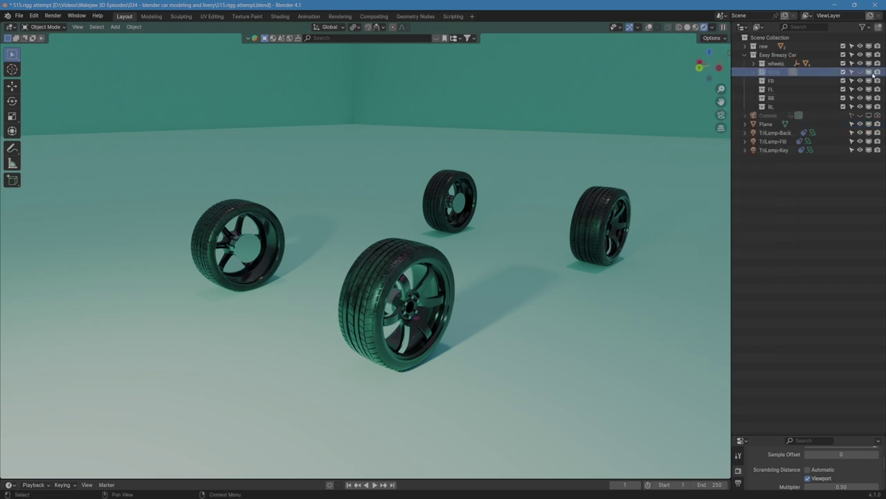
pyautogui.click(861, 72)
pyautogui.rightClick(770, 74)
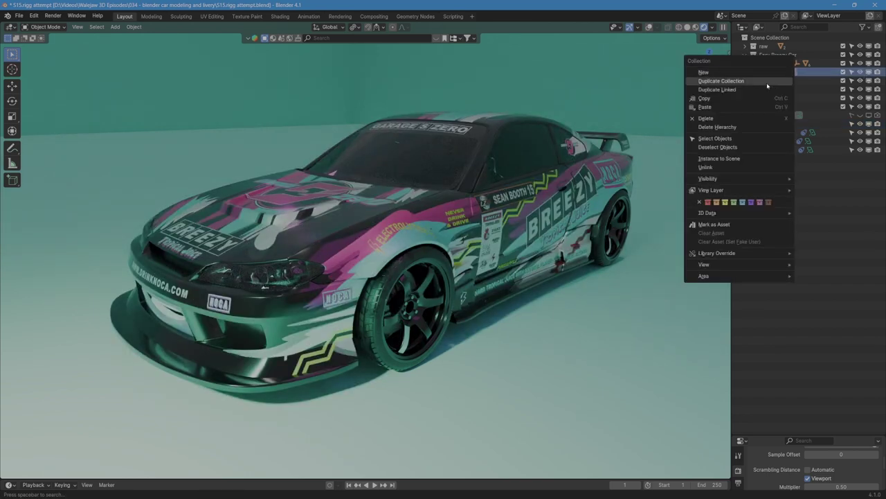
pyautogui.click(757, 140)
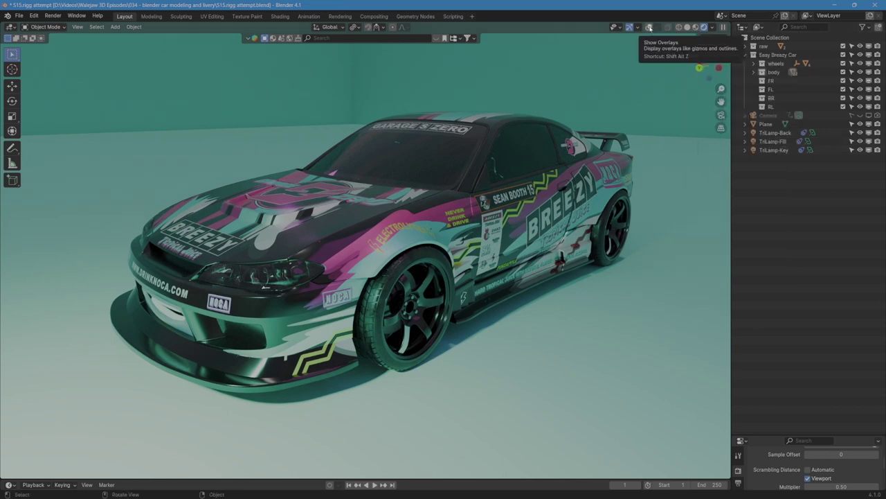
# Step: Turn on the viewport overlays and make the Bonnet the active object within the body selection
pyautogui.click(649, 28)
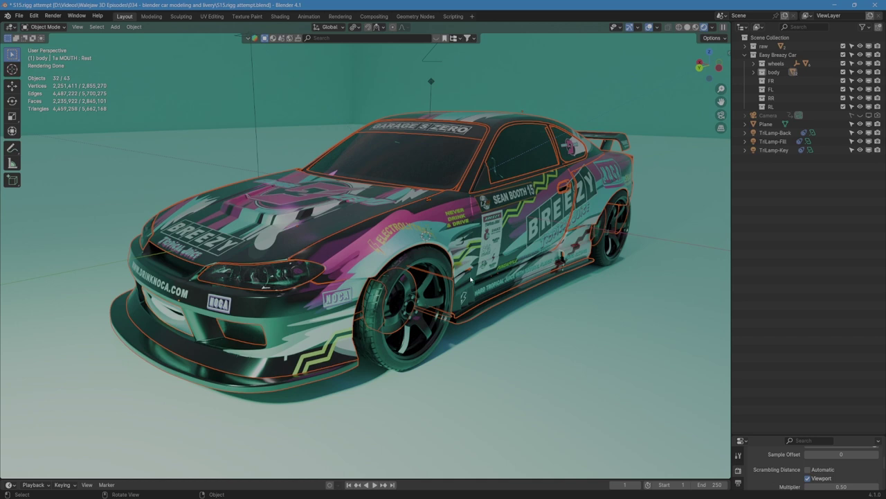
pyautogui.keyDown('shift'); pyautogui.click(347, 210); pyautogui.keyUp('shift')
pyautogui.moveTo(466, 295); pyautogui.dragTo(509, 312, button='middle')
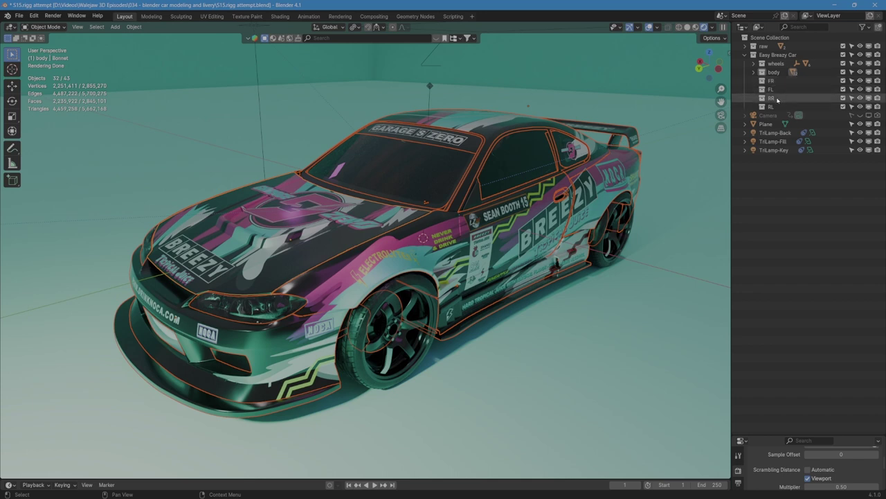
# Step: Clear the parent of all six objects under Advan GT Alloy, keeping their transformation, and delete that empty
pyautogui.click(754, 63)
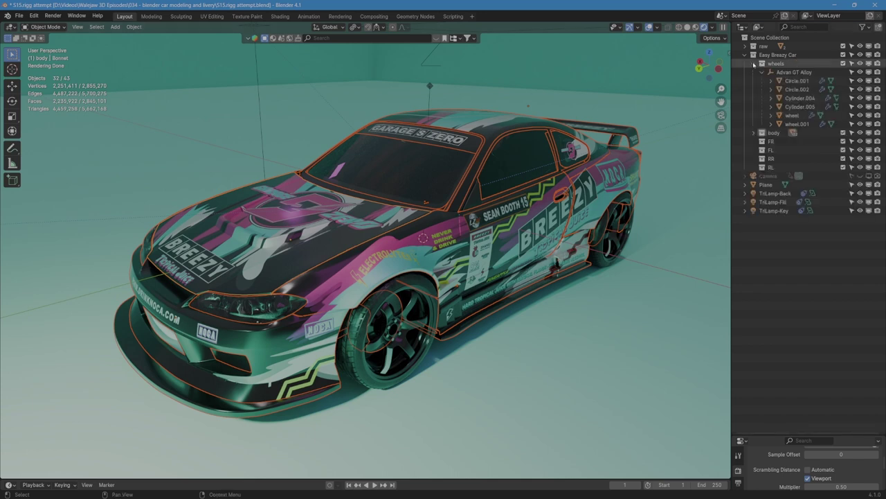
pyautogui.click(782, 73)
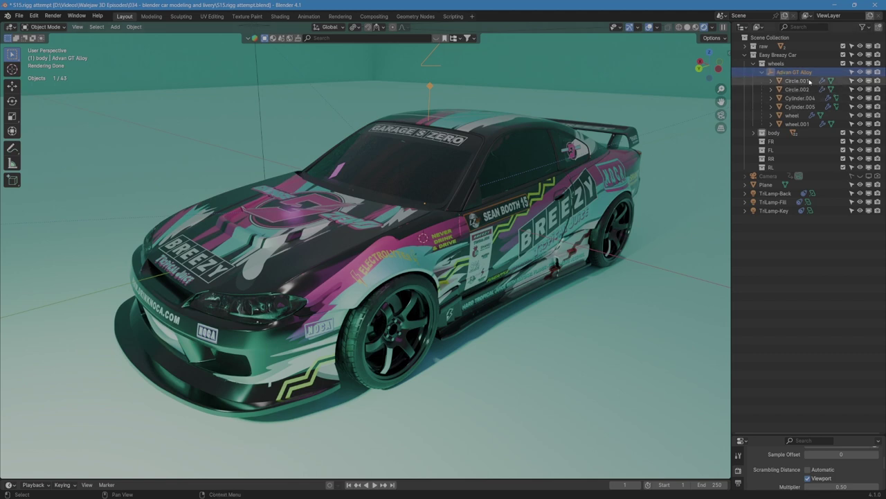
pyautogui.click(796, 81)
pyautogui.keyDown('shift'); pyautogui.click(796, 124); pyautogui.keyUp('shift')
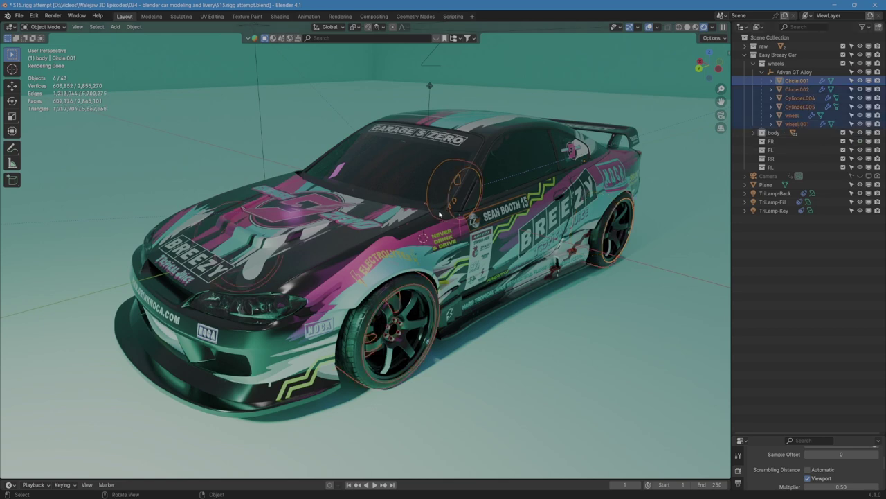
pyautogui.press('alt')
pyautogui.hotkey('alt', 'p')
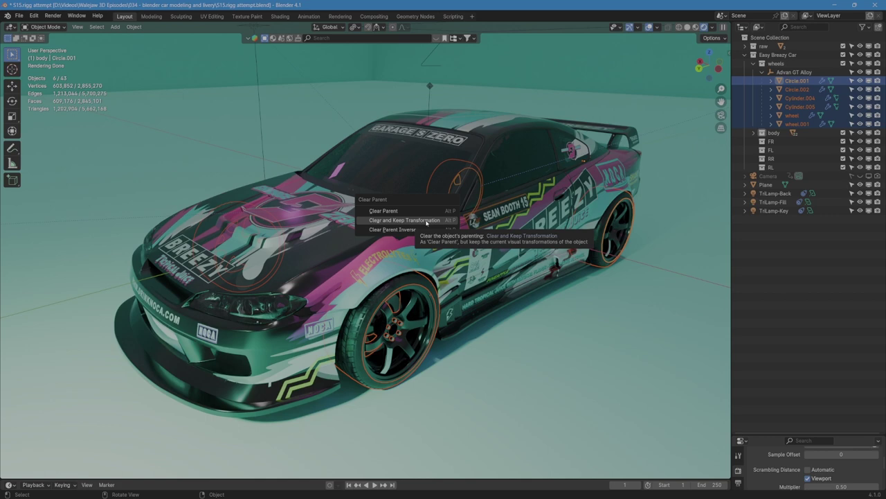
pyautogui.click(426, 220)
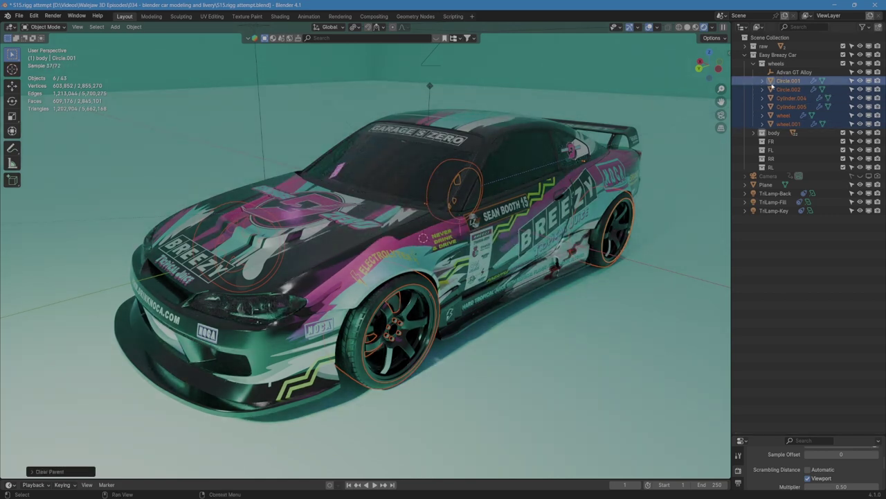
pyautogui.click(784, 73)
pyautogui.press('x')
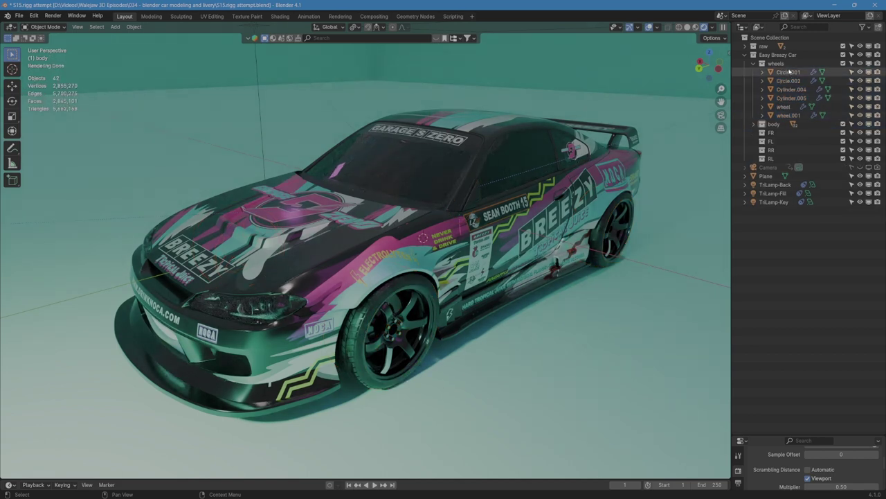
# Step: Rename the Circle.001 object in the wheels collection as REAR WHEELS
pyautogui.click(791, 73)
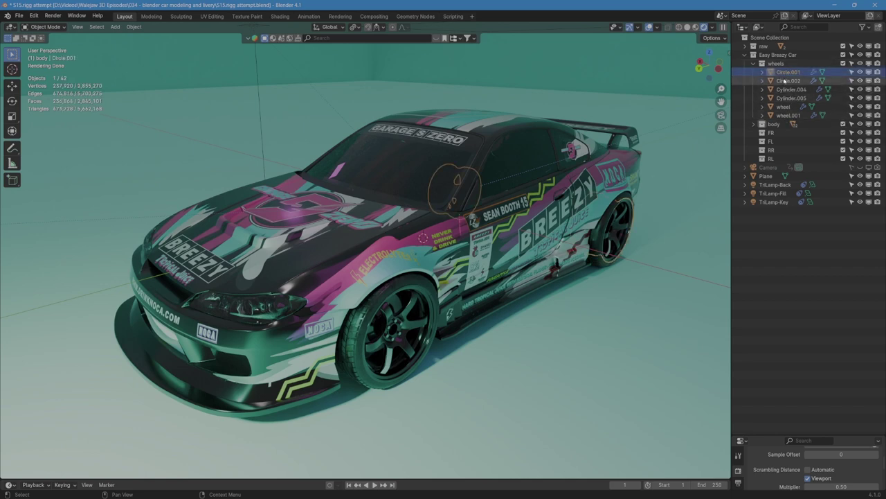
pyautogui.doubleClick(788, 72)
pyautogui.write('REAR')
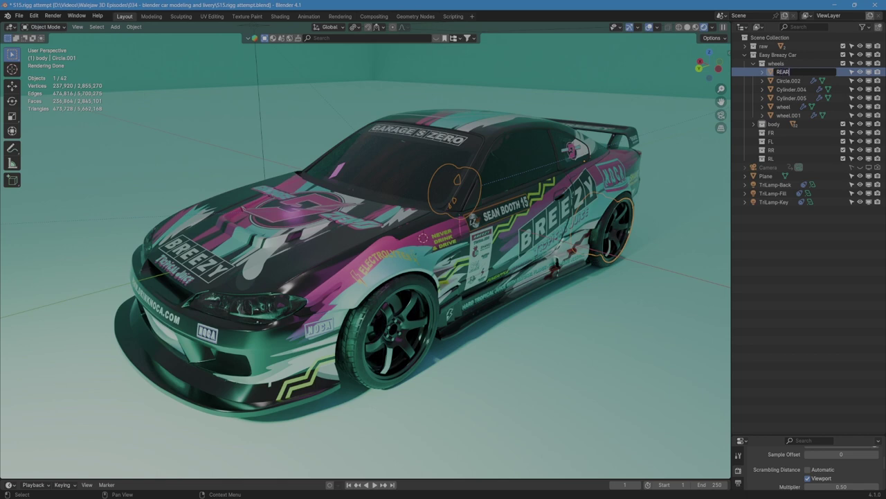
pyautogui.write(' WHEELS')
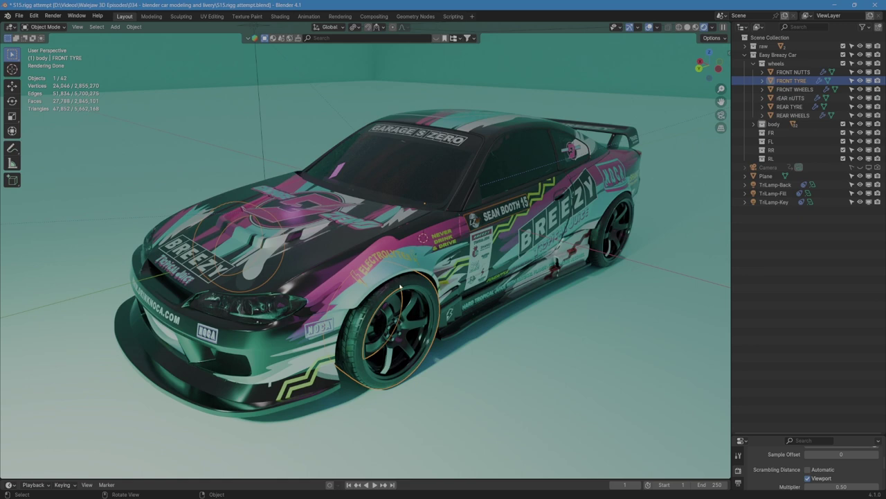
# Step: Select the FRONT NUTTS object and hide the body collection so only the wheels are shown
pyautogui.click(788, 90)
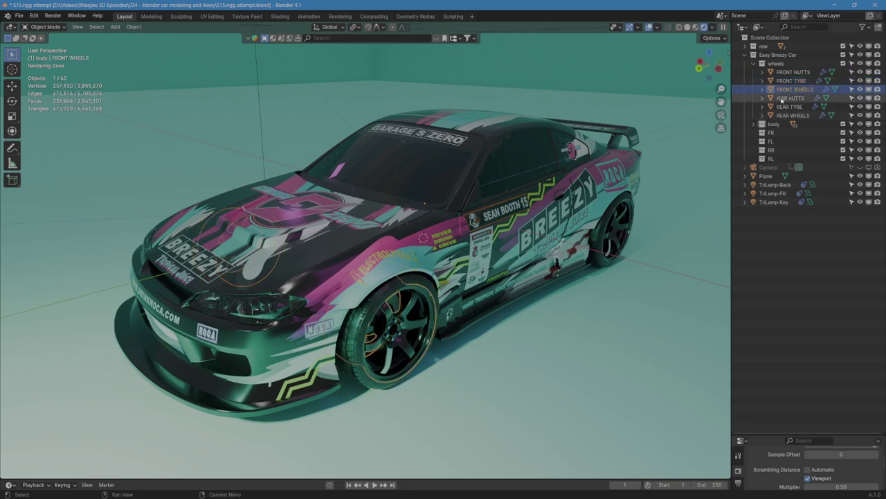
pyautogui.click(790, 72)
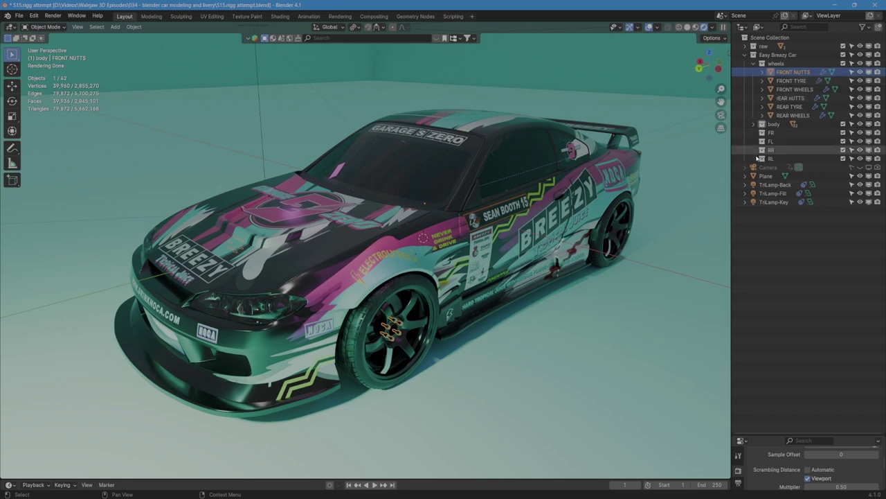
pyautogui.click(860, 124)
pyautogui.moveTo(500, 279); pyautogui.dragTo(456, 245, button='middle')
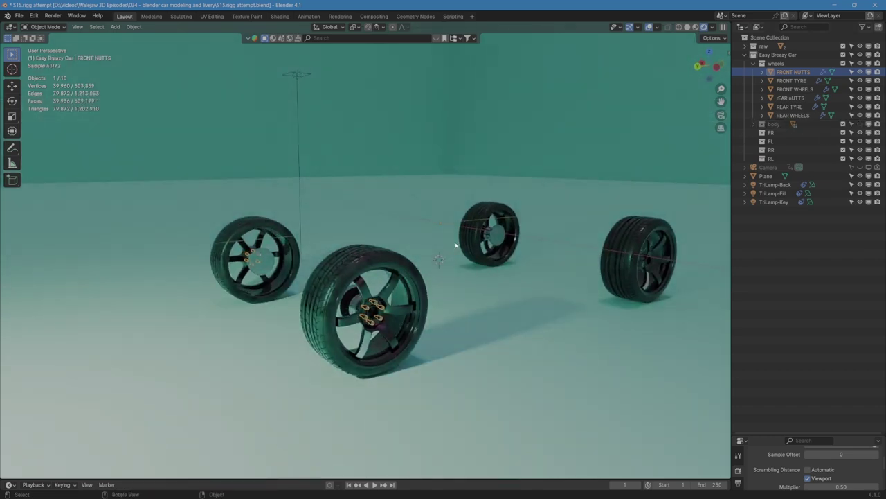
pyautogui.moveTo(426, 362); pyautogui.dragTo(394, 337, button='middle')
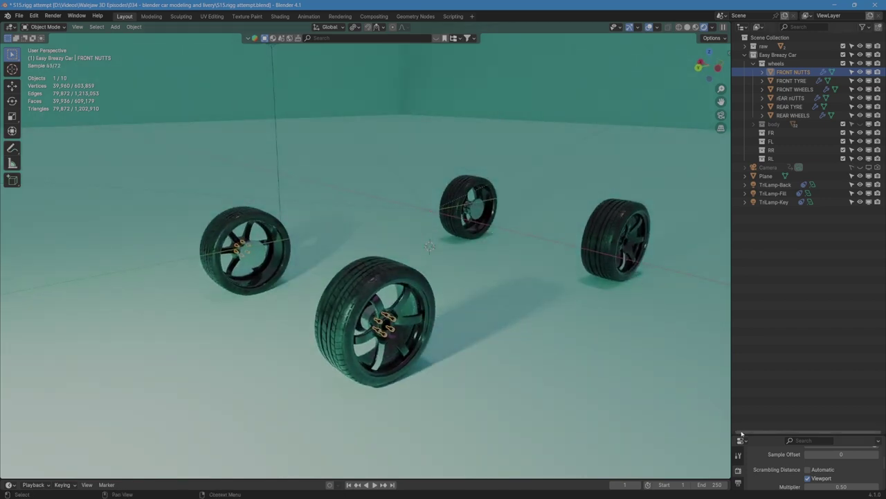
# Step: Enlarge the properties area and apply the Mirror modifier on FRONT NUTTS
pyautogui.moveTo(771, 434); pyautogui.dragTo(771, 226)
pyautogui.click(738, 353)
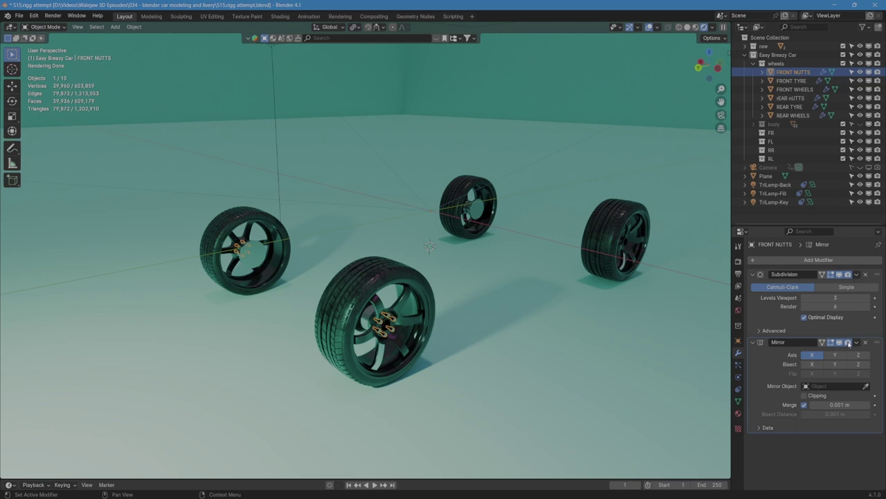
pyautogui.click(55, 27)
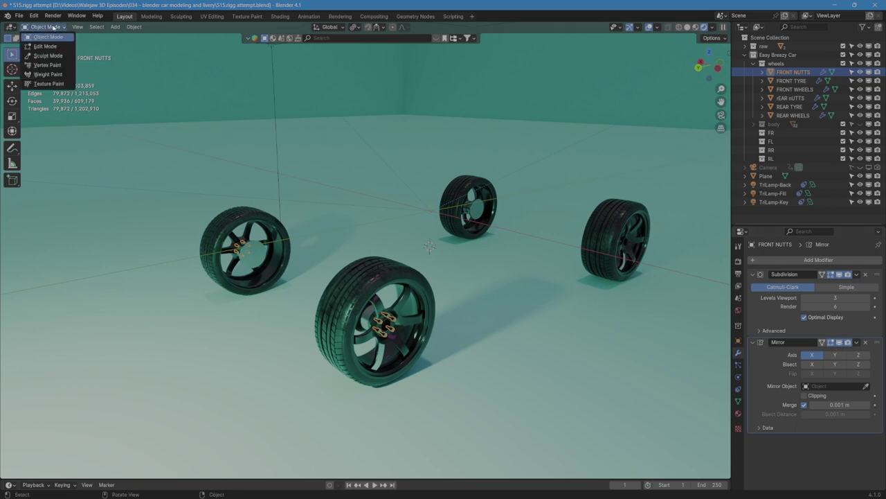
pyautogui.click(53, 27)
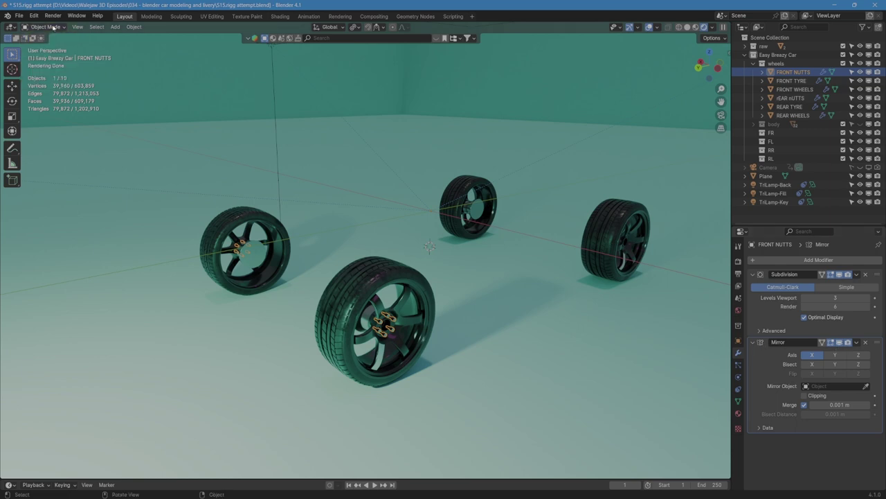
pyautogui.click(857, 343)
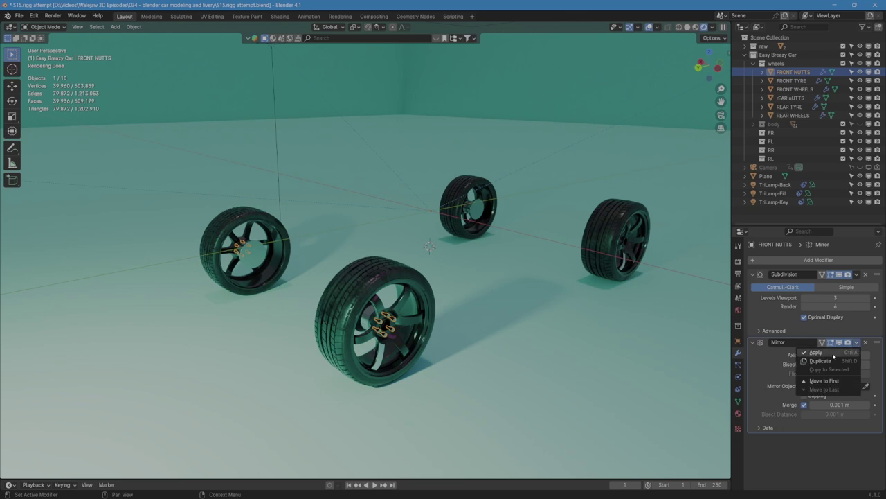
pyautogui.click(833, 353)
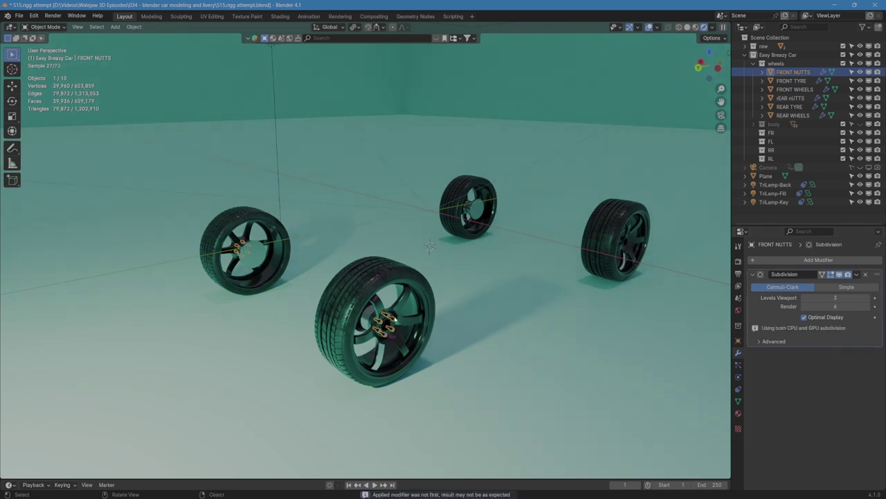
# Step: In Edit Mode, select only the front-right wheel's nuts in FRONT NUTTS and separate the selection into a new object
pyautogui.click(46, 27)
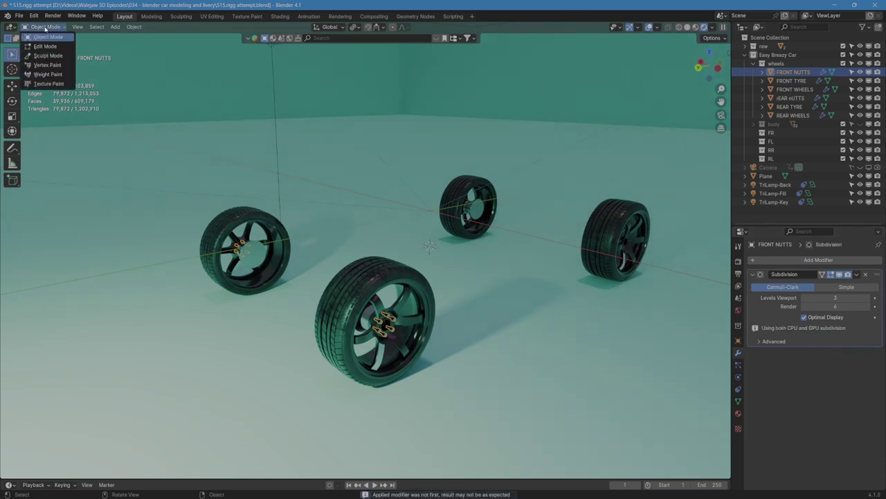
pyautogui.click(53, 47)
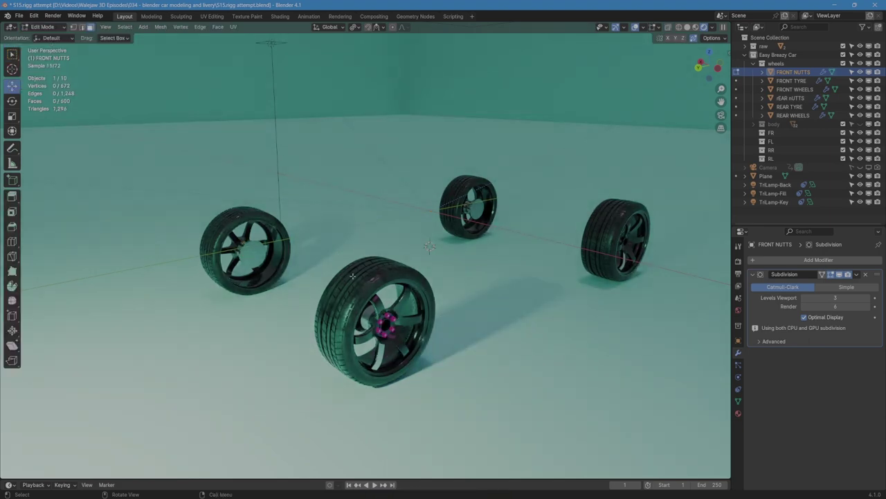
pyautogui.press('a')
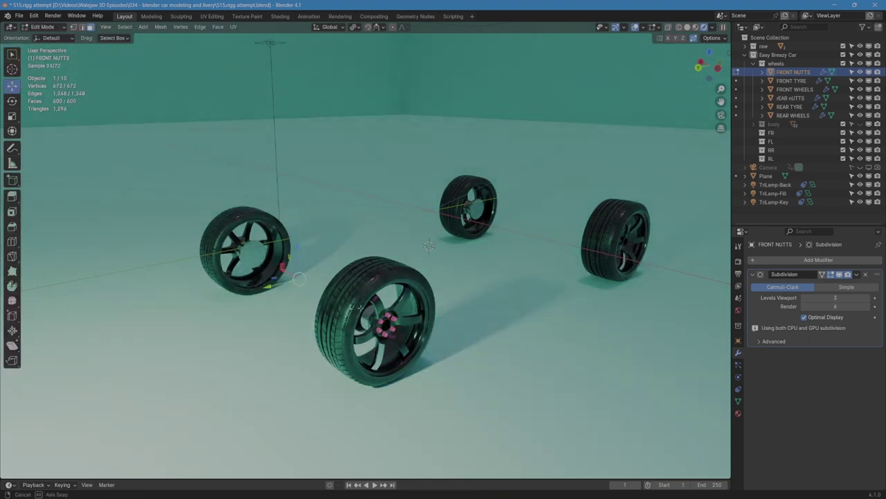
pyautogui.moveTo(412, 314)
pyautogui.mouseDown(button='middle')
pyautogui.moveTo(478, 307)
pyautogui.moveTo(370, 304)
pyautogui.moveTo(269, 233)
pyautogui.moveTo(427, 307)
pyautogui.mouseUp(button='middle')
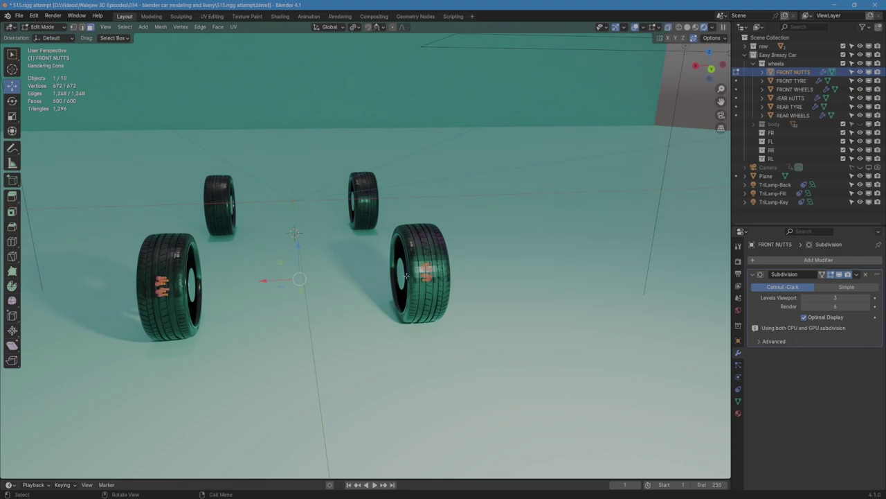
pyautogui.moveTo(442, 221); pyautogui.dragTo(441, 259, button='middle')
pyautogui.moveTo(293, 311); pyautogui.dragTo(361, 323, button='middle')
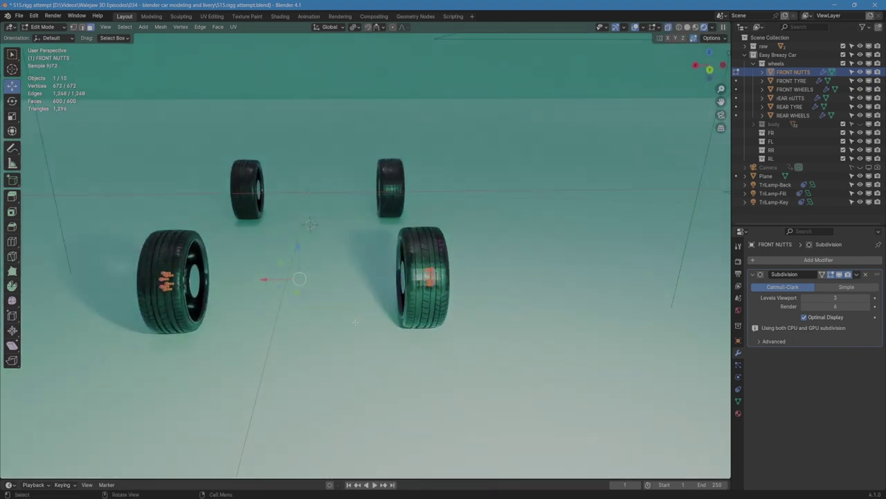
pyautogui.moveTo(235, 361); pyautogui.dragTo(98, 221)
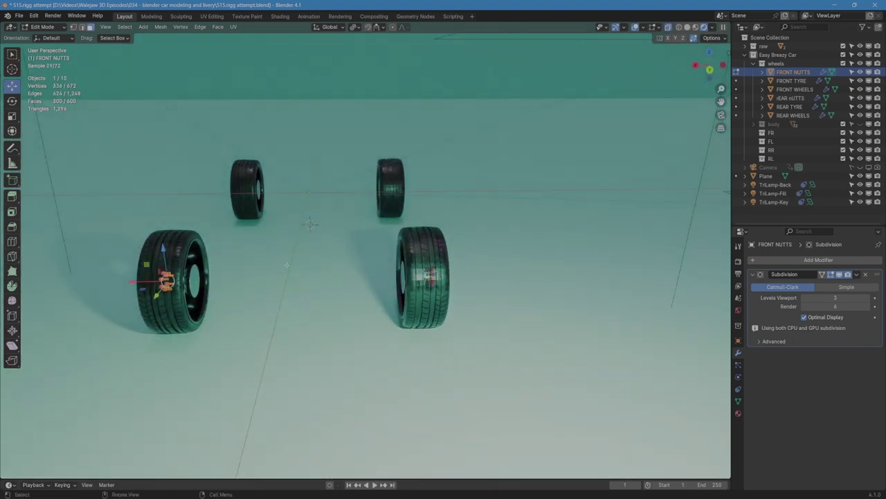
pyautogui.moveTo(268, 264); pyautogui.dragTo(217, 271, button='middle')
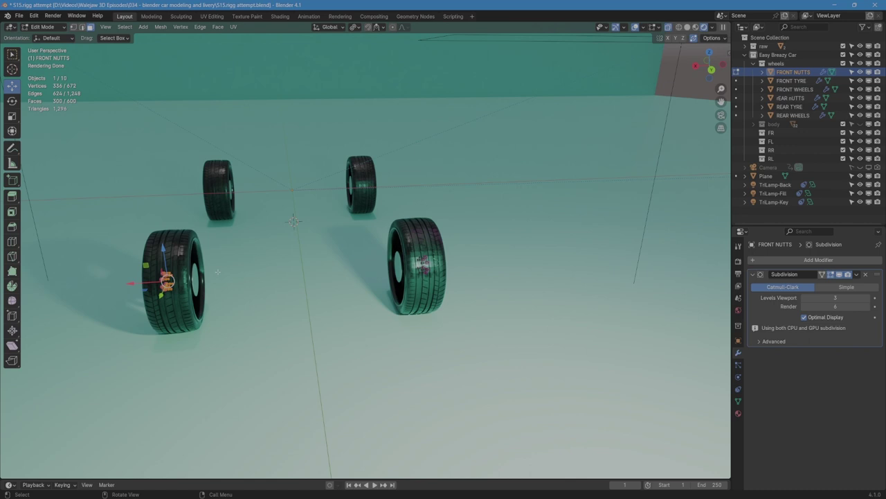
pyautogui.press('p')
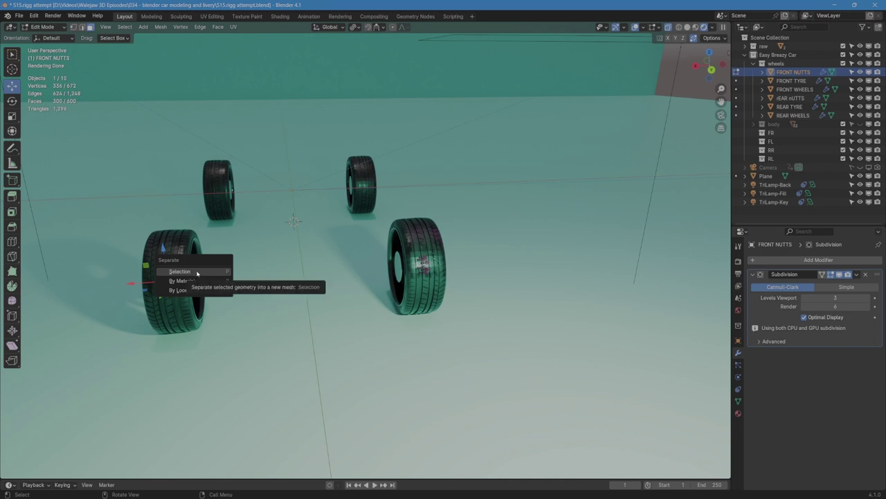
pyautogui.click(196, 272)
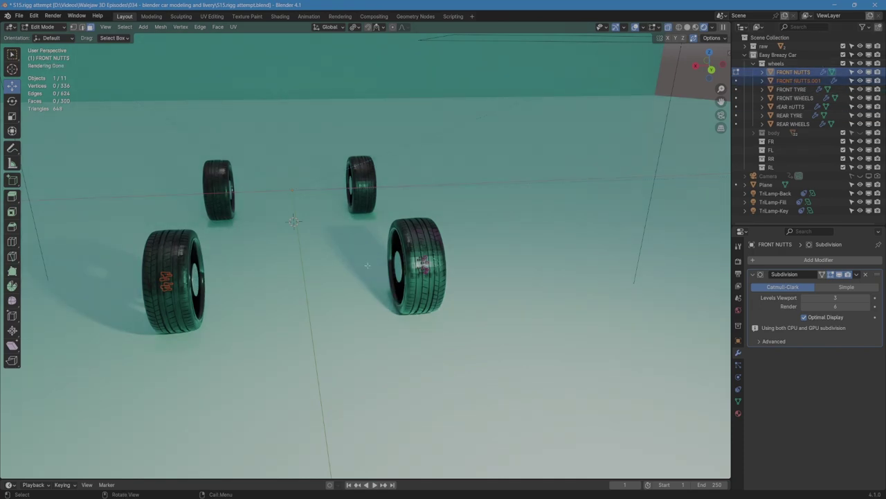
# Step: Rename the separated front-right nuts as FRONT NUTTS.FR and select the remaining FRONT NUTTS object
pyautogui.moveTo(357, 252); pyautogui.dragTo(309, 255, button='middle')
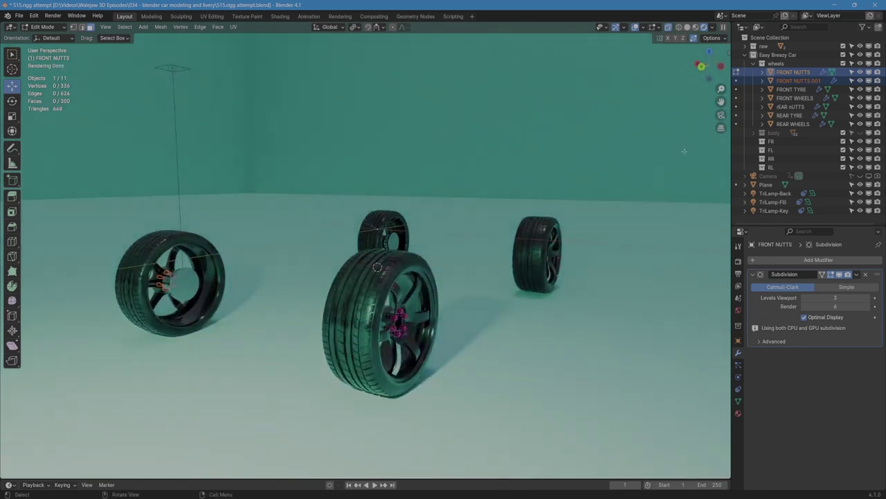
pyautogui.doubleClick(807, 82)
pyautogui.click(821, 80)
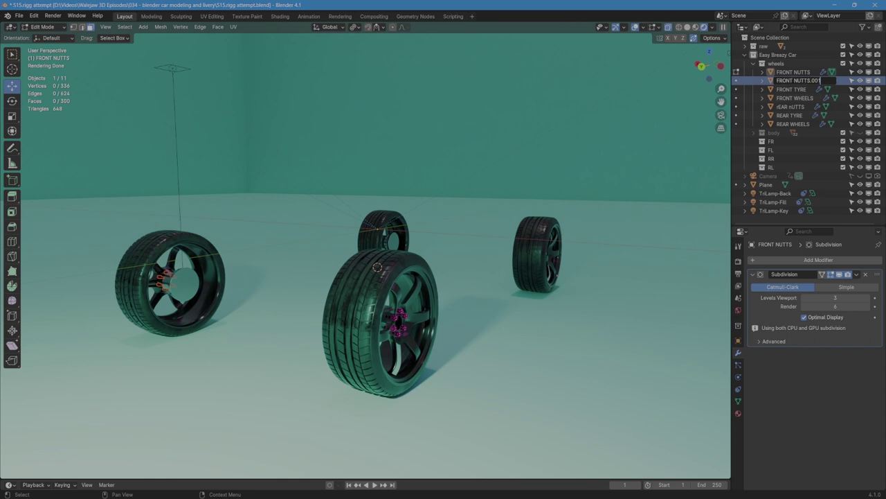
pyautogui.press('BackSpace')
pyautogui.press('BackSpace')
pyautogui.write('fr')
pyautogui.press('BackSpace')
pyautogui.press('BackSpace')
pyautogui.write('FR')
pyautogui.press('Return')
pyautogui.click(801, 74)
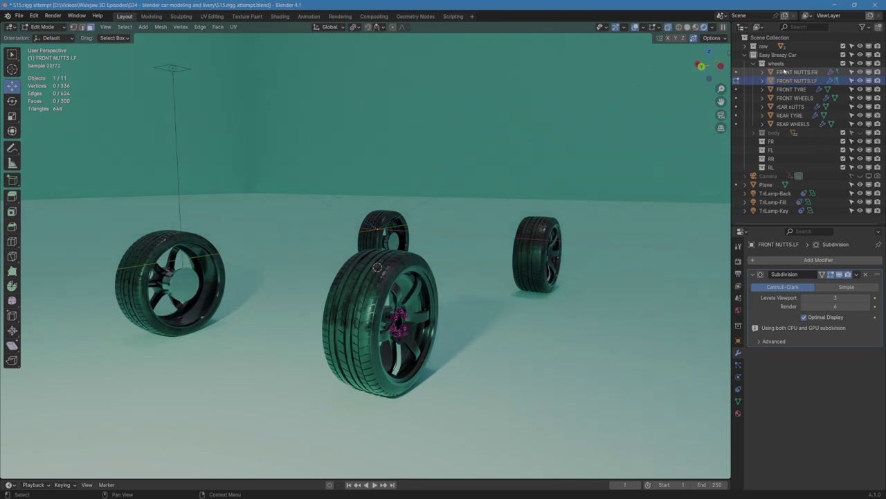
# Step: Select the FRONT TYRE object in Object Mode and apply its Mirror modifier
pyautogui.doubleClick(802, 91)
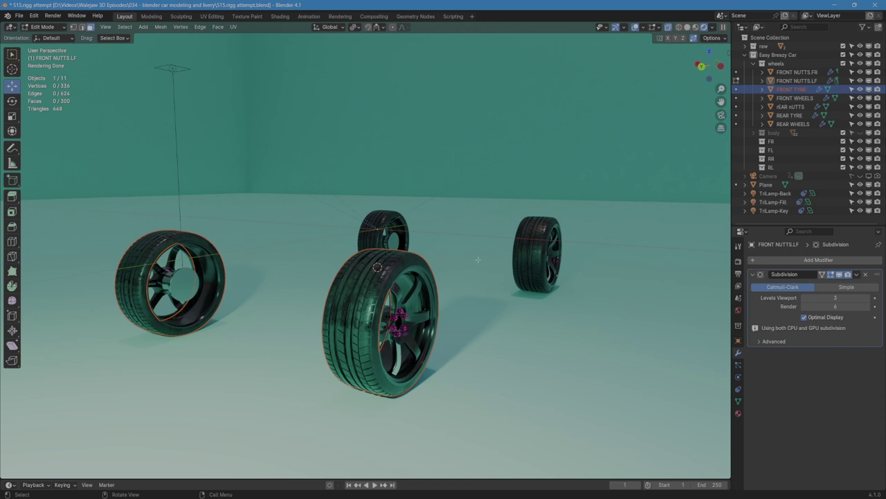
pyautogui.press('Tab')
pyautogui.click(381, 274)
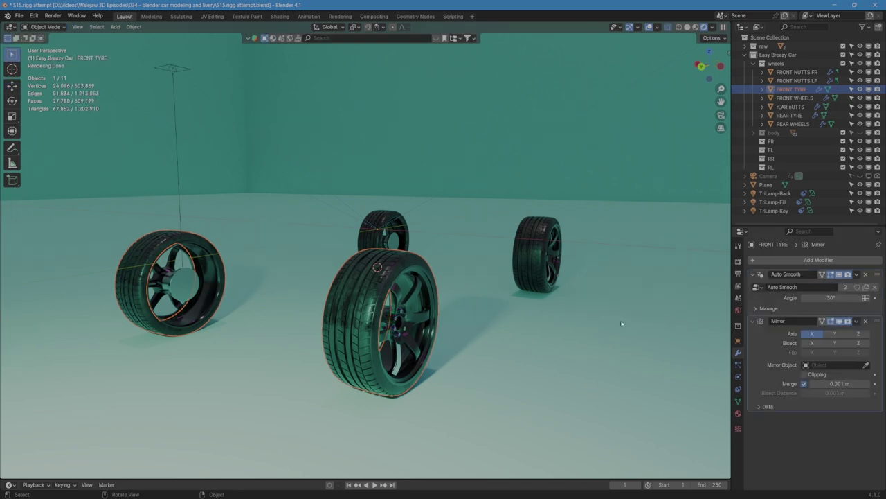
pyautogui.click(857, 323)
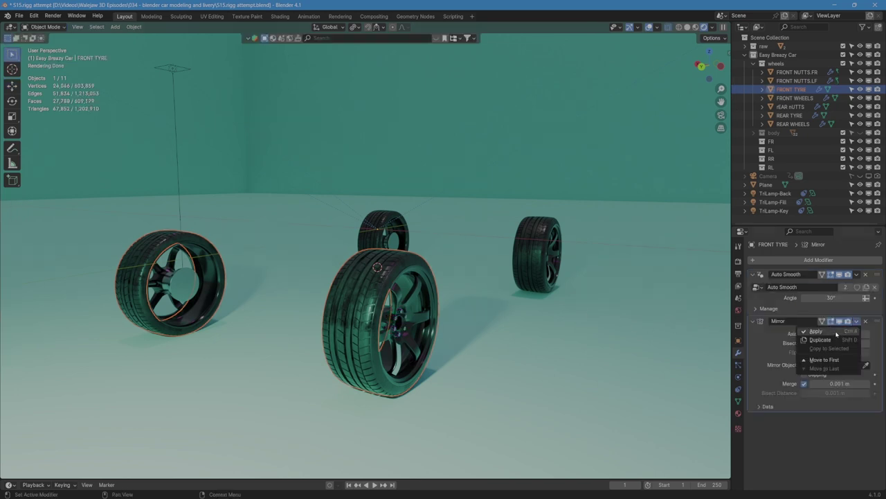
pyautogui.click(828, 336)
# Step: In Edit Mode, select only the far front tyre's geometry in FRONT TYRE, separate it into a new object and return to Object Mode
pyautogui.press('Tab')
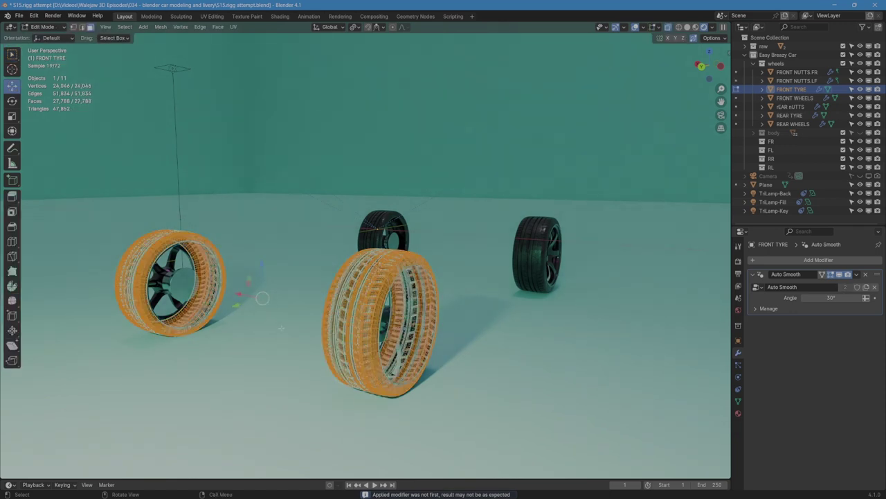
pyautogui.moveTo(266, 353); pyautogui.dragTo(73, 183)
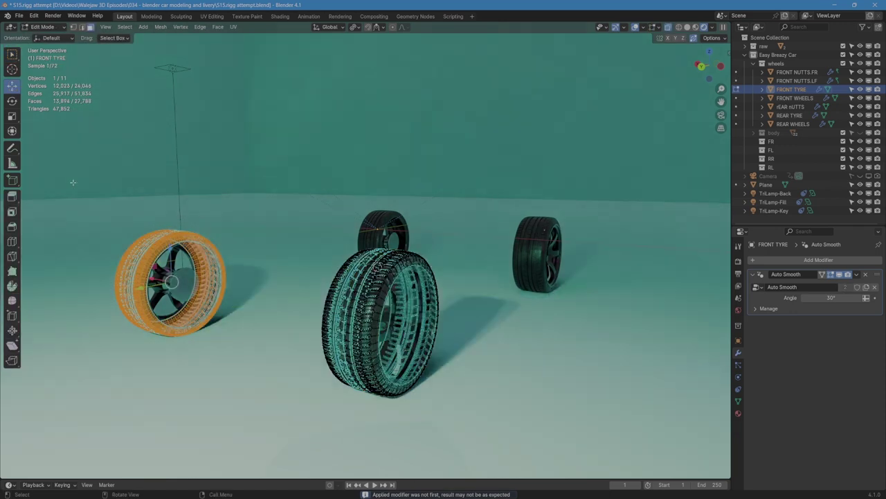
pyautogui.press('p')
pyautogui.click(147, 226)
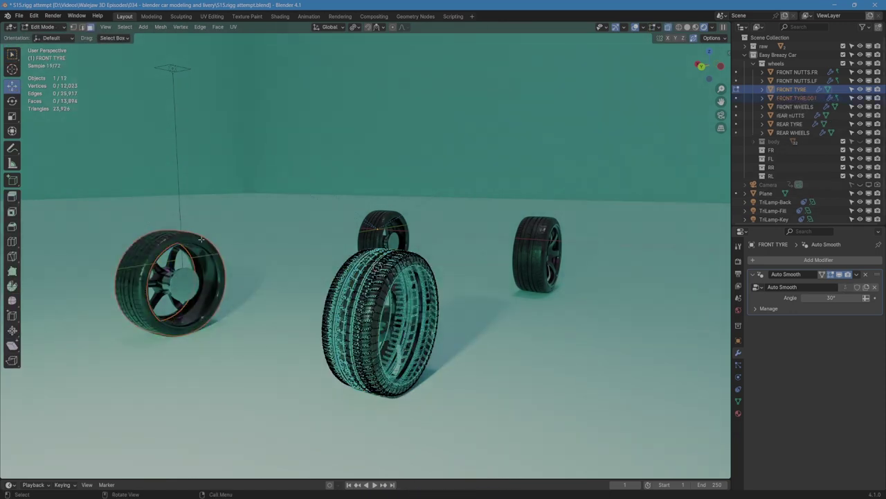
pyautogui.click(796, 97)
pyautogui.press('Tab')
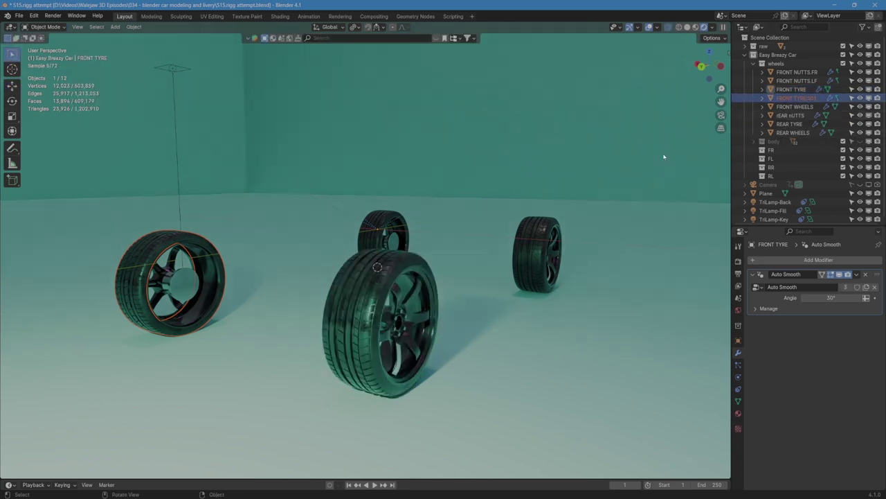
pyautogui.click(793, 90)
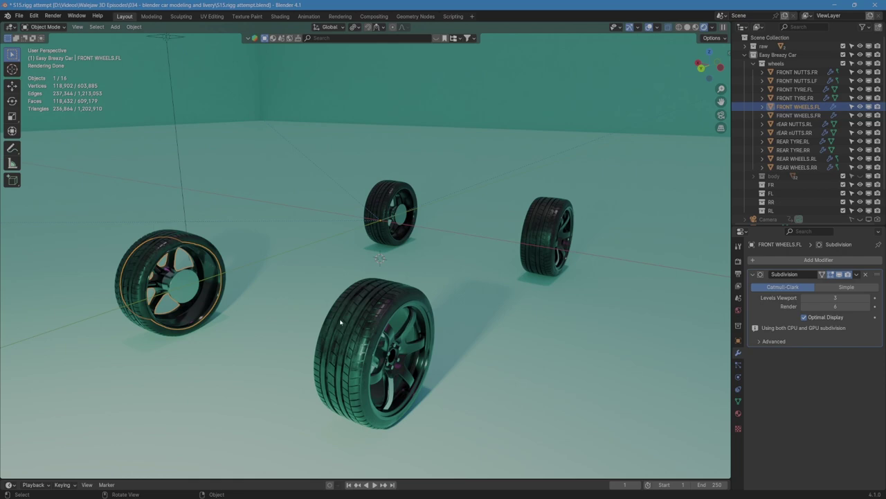
# Step: Show the body collection and move the front brake objects Cylinder and Cylinder.001 from it into the wheels collection
pyautogui.moveTo(503, 323); pyautogui.dragTo(371, 361, button='middle')
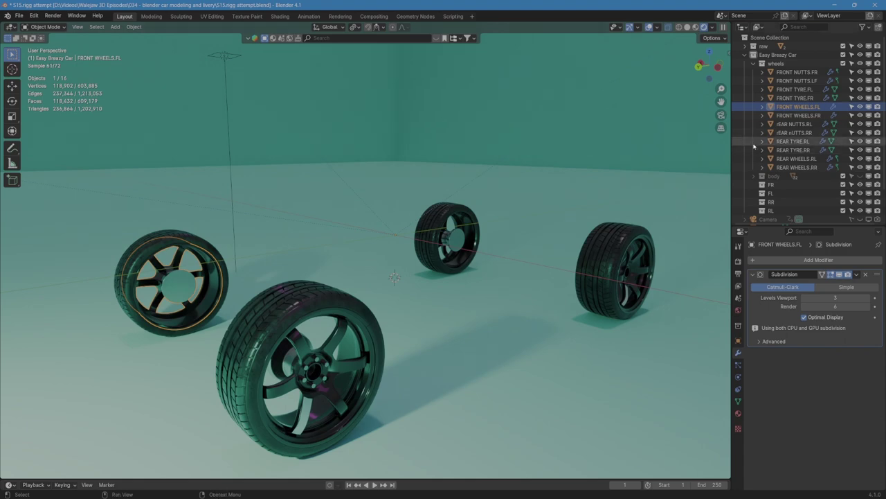
pyautogui.click(860, 176)
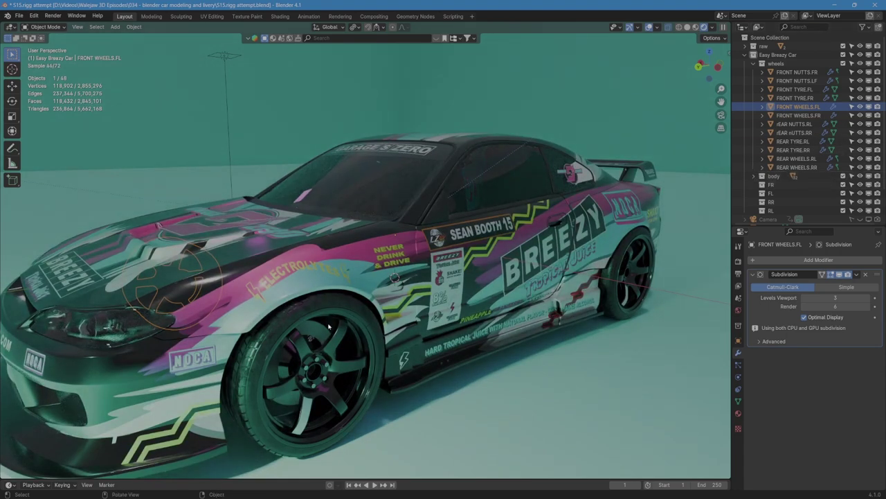
pyautogui.click(319, 330)
pyautogui.moveTo(318, 330); pyautogui.dragTo(207, 338, button='middle')
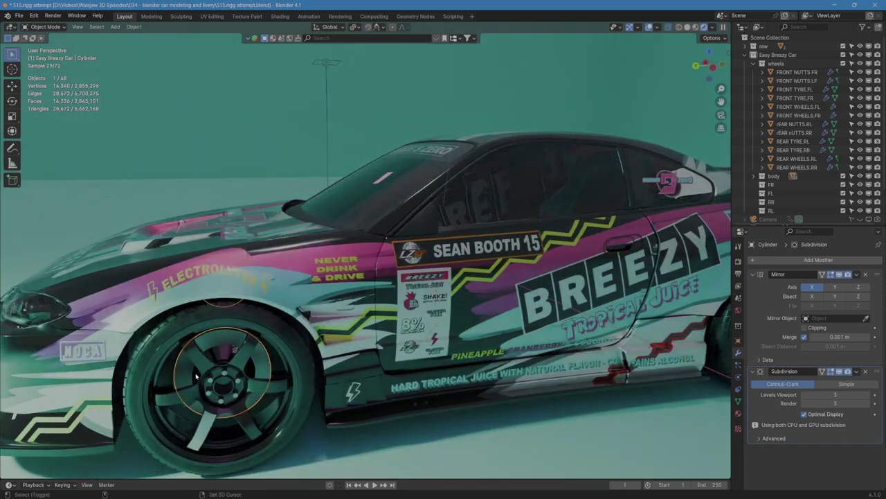
pyautogui.keyDown('shift'); pyautogui.click(185, 376); pyautogui.keyUp('shift')
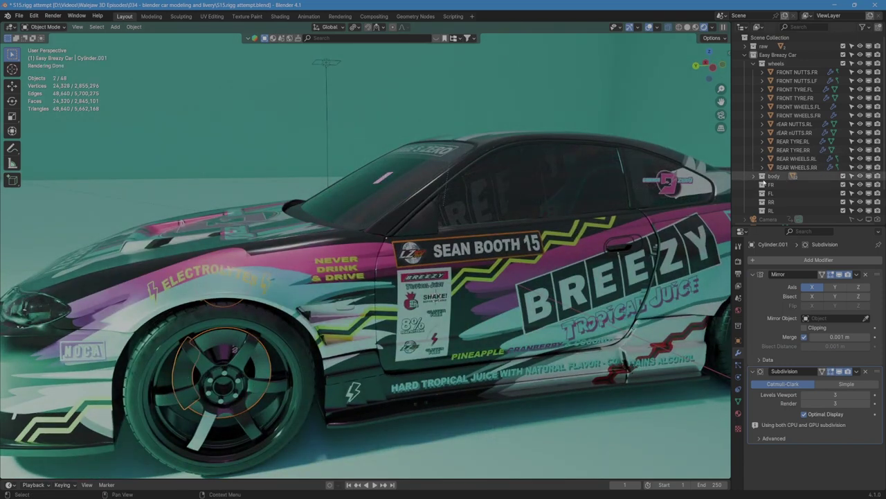
pyautogui.click(753, 176)
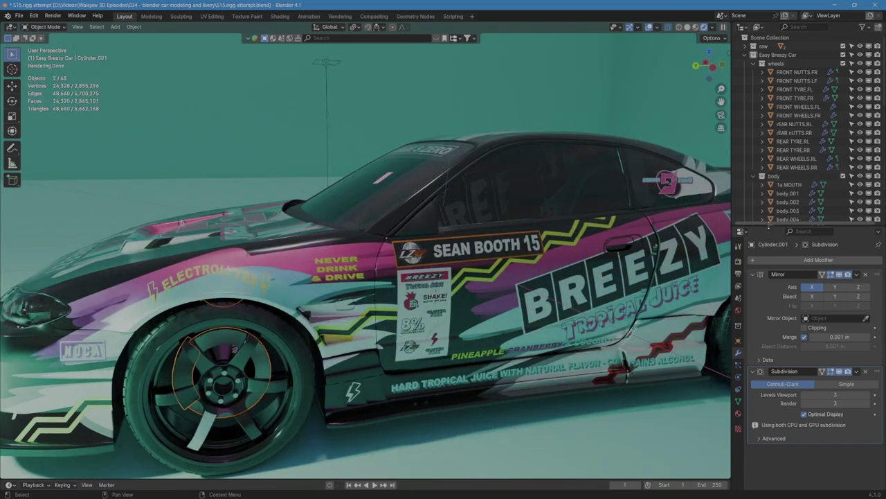
pyautogui.moveTo(763, 227); pyautogui.dragTo(764, 443)
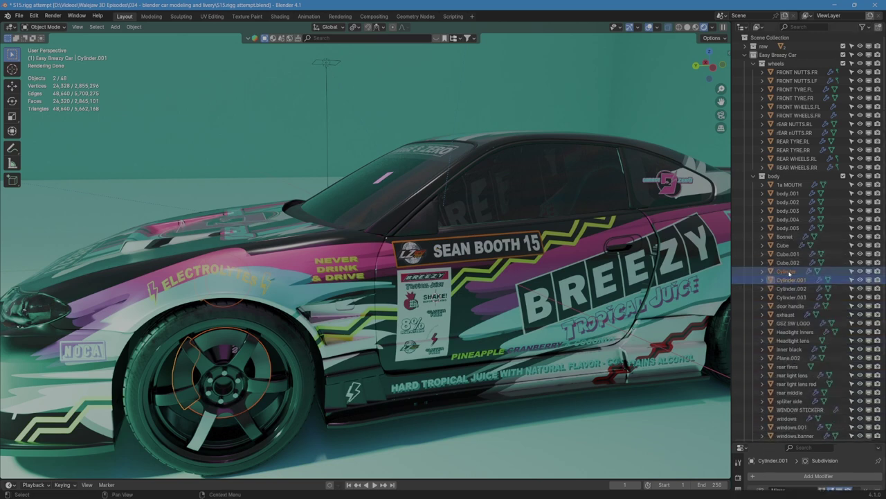
pyautogui.moveTo(793, 280); pyautogui.dragTo(781, 65)
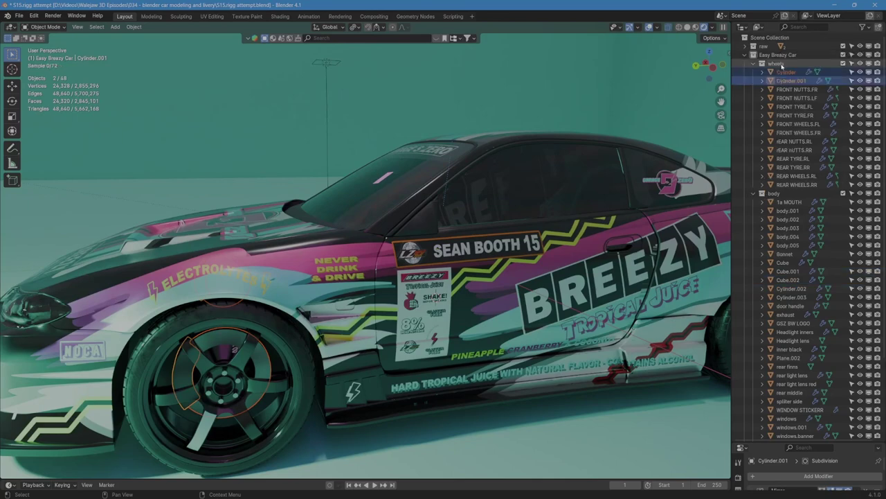
# Step: Move the rear brake objects Cylinder.002 and Cylinder.003 into the wheels collection and hide the body collection
pyautogui.moveTo(388, 215); pyautogui.dragTo(498, 284, button='middle')
pyautogui.click(498, 284)
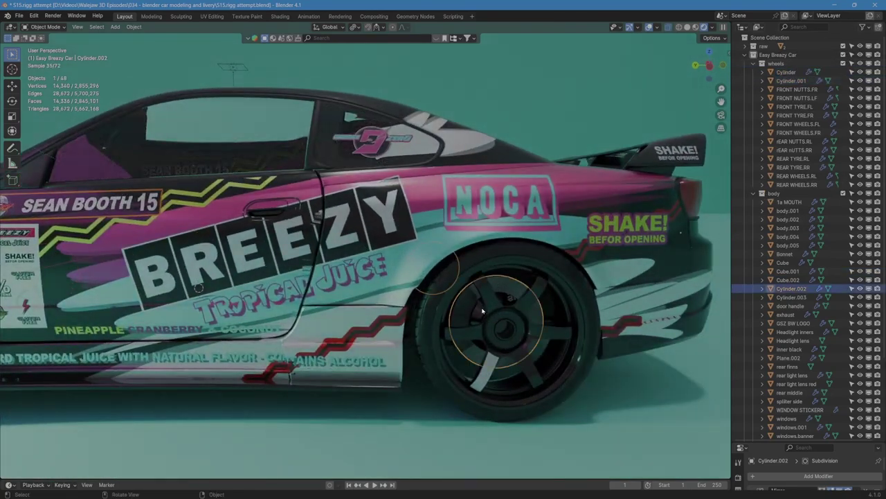
pyautogui.keyDown('shift'); pyautogui.click(473, 308); pyautogui.keyUp('shift')
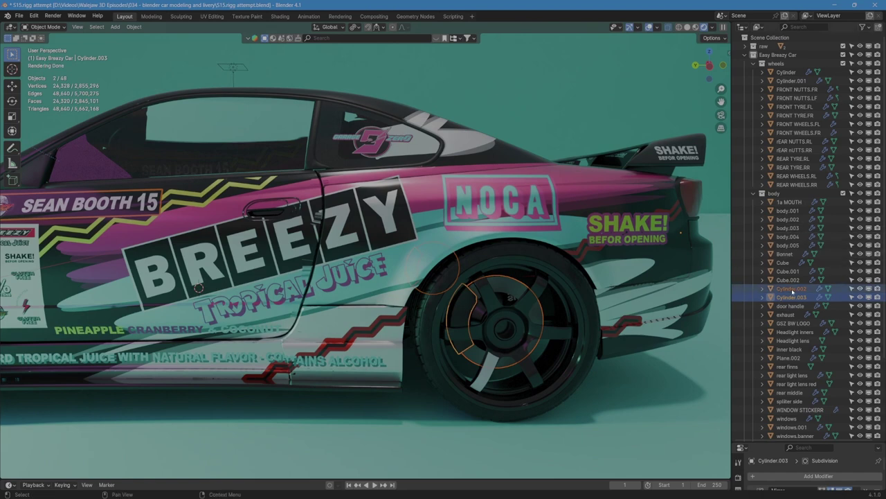
pyautogui.moveTo(791, 289); pyautogui.dragTo(787, 62)
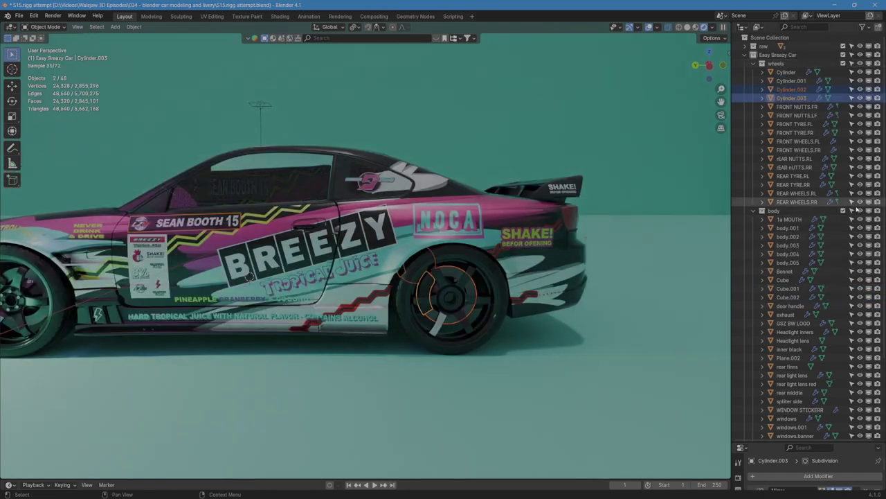
pyautogui.click(860, 210)
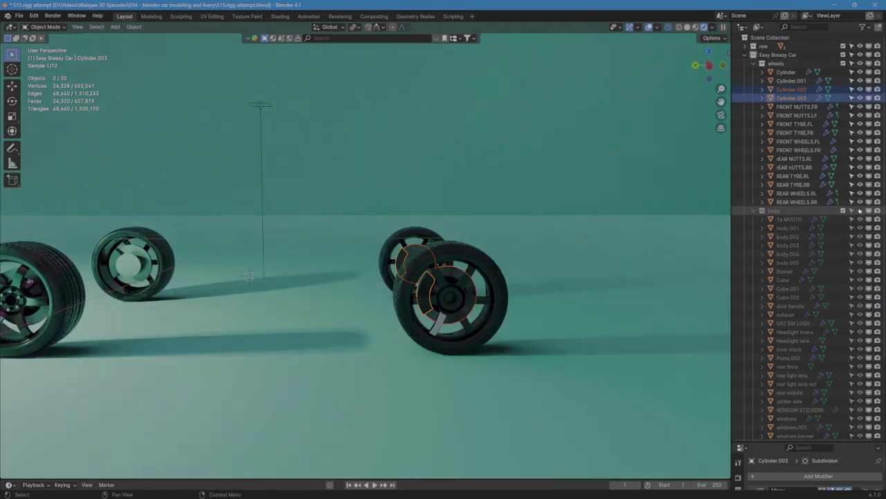
# Step: Rename the far front wheel's brake caliper as cALIPER.FL
pyautogui.moveTo(471, 304); pyautogui.dragTo(275, 327, button='middle')
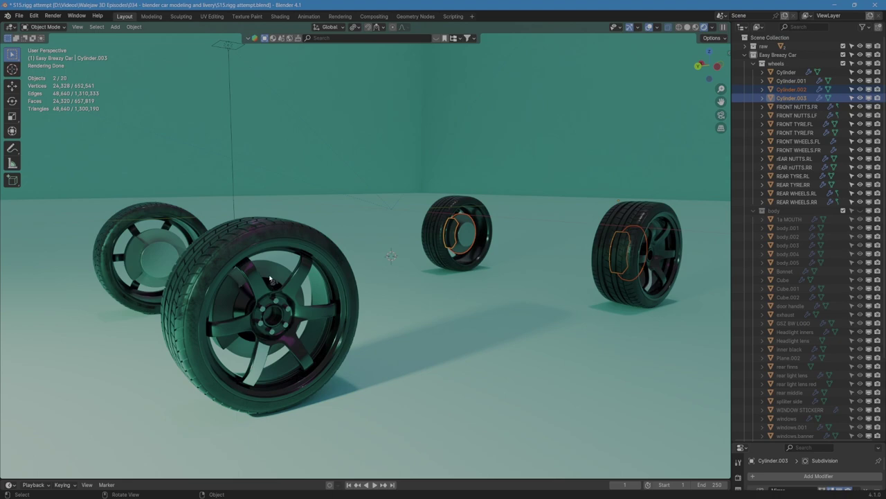
pyautogui.scroll(5, 274, 284)
pyautogui.scroll(6, 275, 284)
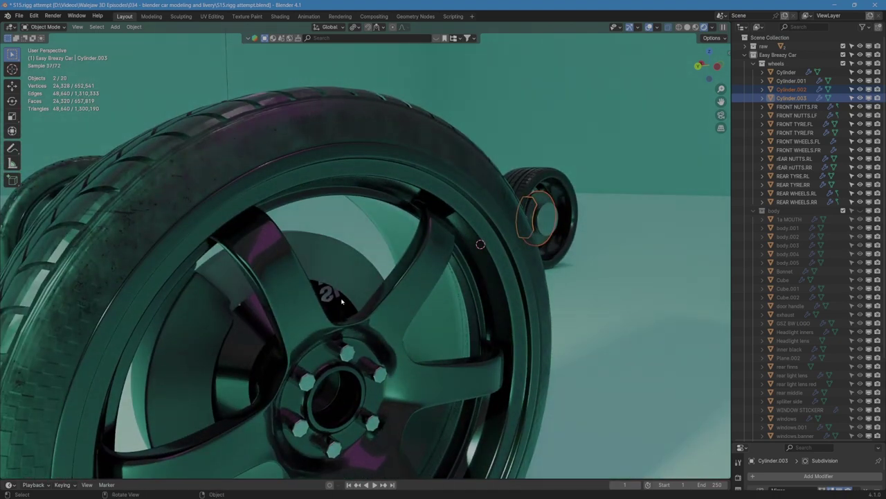
pyautogui.scroll(-8, 341, 302)
pyautogui.moveTo(363, 313); pyautogui.dragTo(322, 295, button='middle')
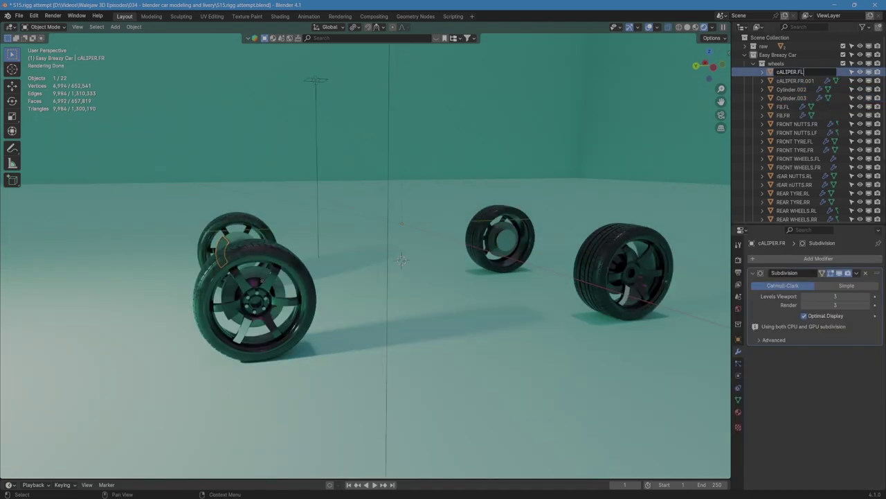
pyautogui.press('Return')
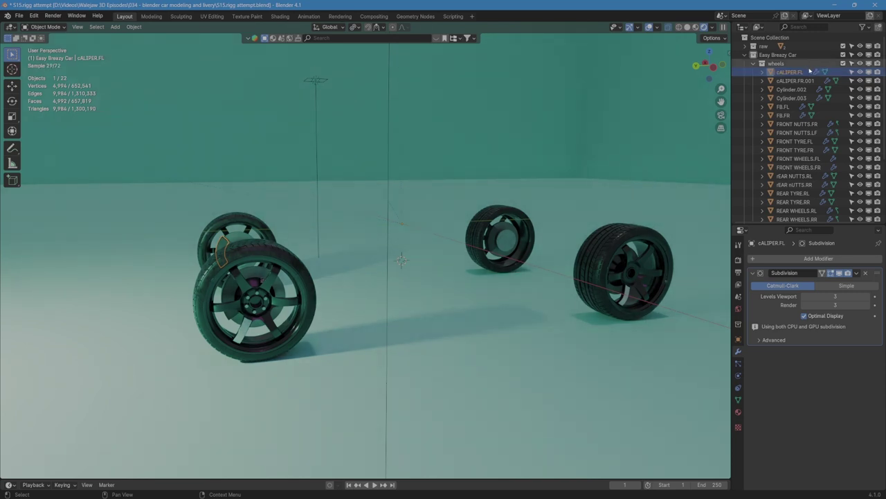
# Step: Rename the cALIPER.FR.001 object as cALIPER.FR
pyautogui.click(810, 82)
pyautogui.doubleClick(809, 82)
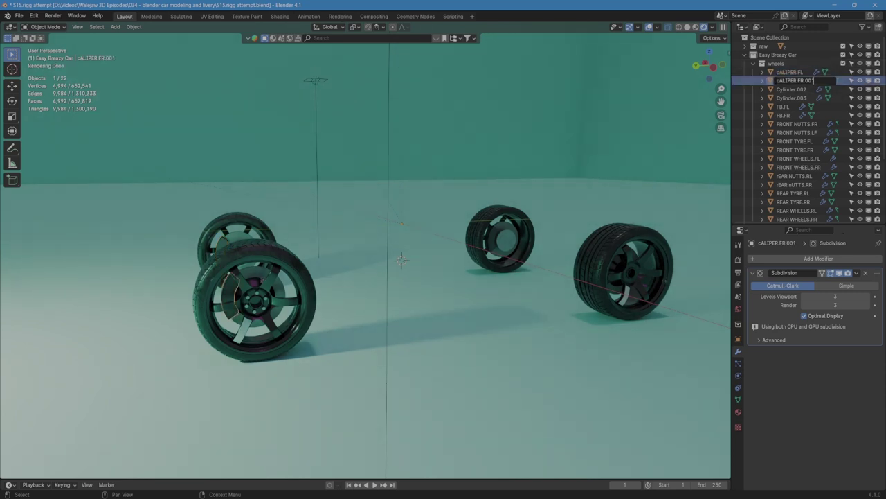
pyautogui.press('BackSpace')
pyautogui.press('BackSpace')
pyautogui.press('BackSpace')
pyautogui.press('BackSpace')
pyautogui.press('Return')
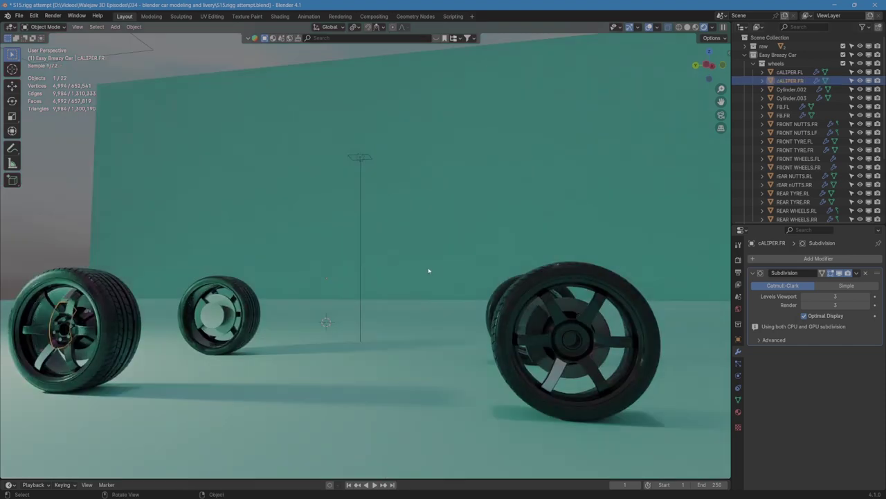
# Step: Select rEAR NUTTS.RL and move the nuts about -0.016 m along the global X axis
pyautogui.keyDown('shift'); pyautogui.moveTo(427, 270); pyautogui.dragTo(331, 235, button='middle'); pyautogui.keyUp('shift')
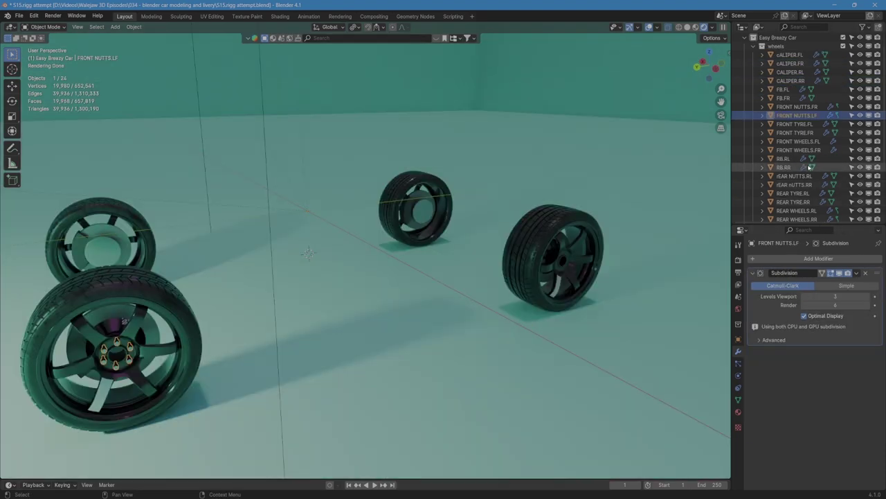
pyautogui.click(801, 176)
pyautogui.moveTo(644, 273); pyautogui.dragTo(476, 257, button='middle')
pyautogui.scroll(3, 546, 259)
pyautogui.moveTo(545, 259); pyautogui.dragTo(366, 297, button='middle')
pyautogui.scroll(2, 493, 326)
pyautogui.press('g')
pyautogui.press('x')
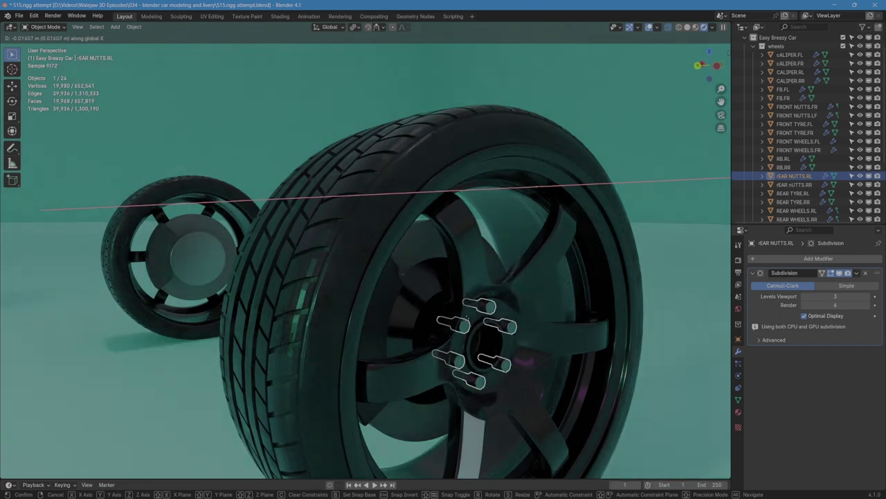
pyautogui.click(466, 317)
# Step: Switch the viewport to solid shading without X-ray and move rEAR nUTTS.RR about -0.017 m along the global X axis
pyautogui.moveTo(466, 318); pyautogui.dragTo(391, 301, button='middle')
pyautogui.scroll(2, 338, 307)
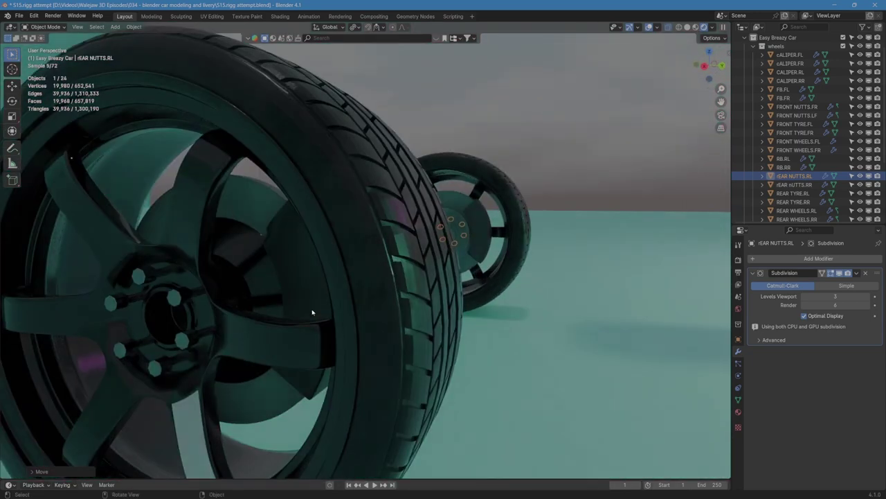
pyautogui.click(182, 300)
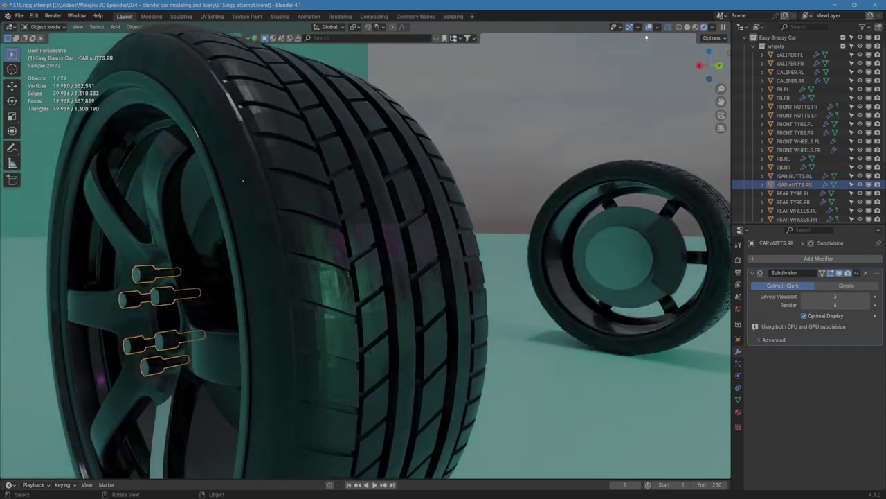
pyautogui.click(687, 27)
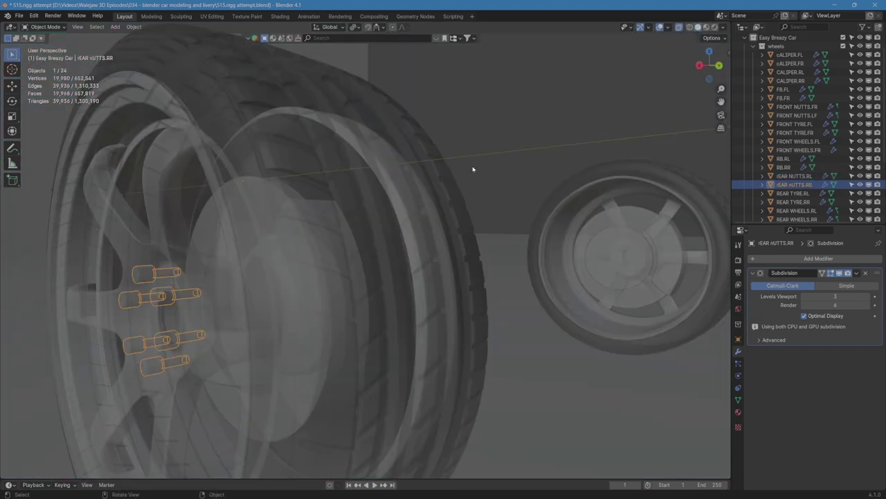
pyautogui.hotkey('alt', 'z')
pyautogui.moveTo(222, 290); pyautogui.dragTo(322, 302, button='middle')
pyautogui.press('g')
pyautogui.press('x')
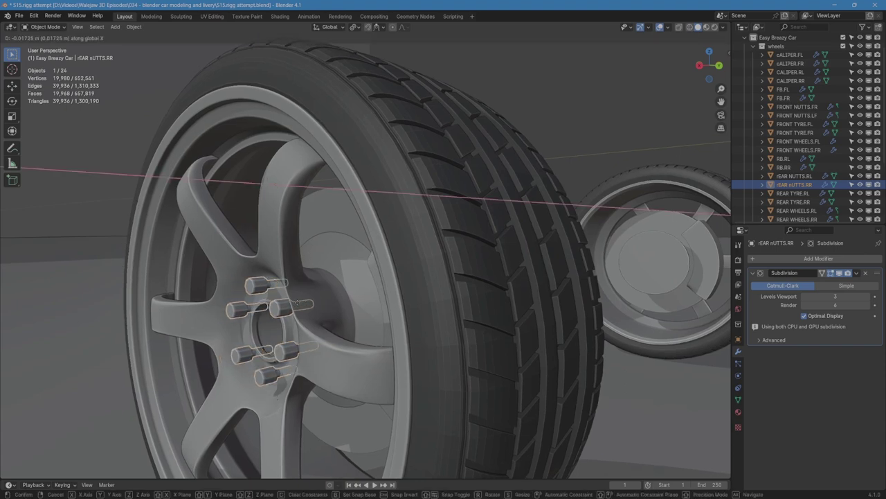
pyautogui.click(299, 303)
# Step: Examine the rear nuts and the CALIPER.RL brake caliper up close, and view all four wheels together
pyautogui.scroll(-3, 409, 305)
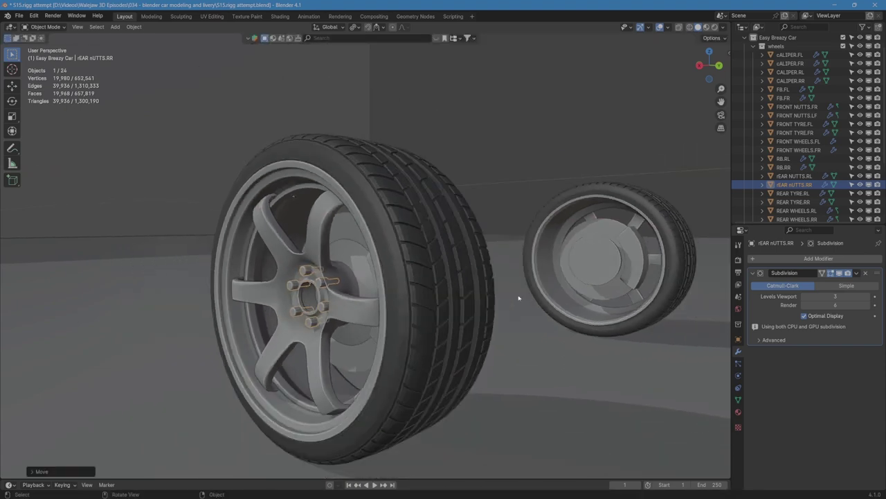
pyautogui.moveTo(518, 298); pyautogui.dragTo(370, 255, button='middle')
pyautogui.scroll(-4, 395, 304)
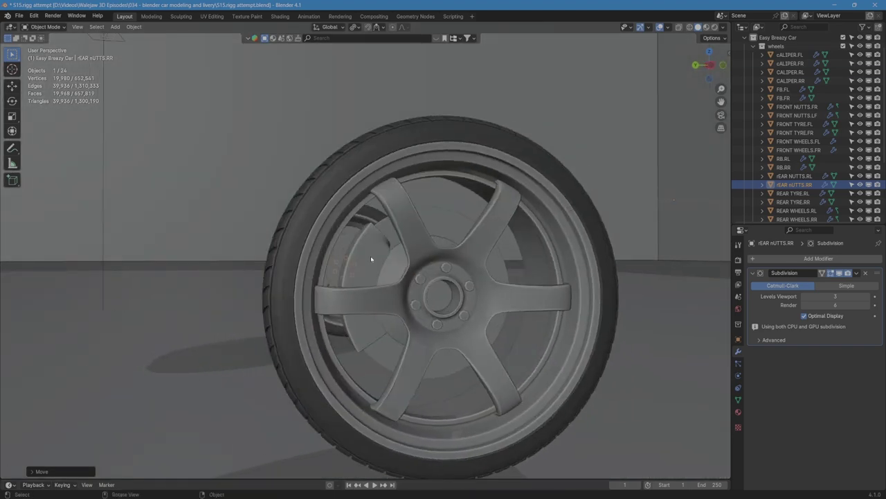
pyautogui.click(370, 256)
pyautogui.scroll(6, 370, 256)
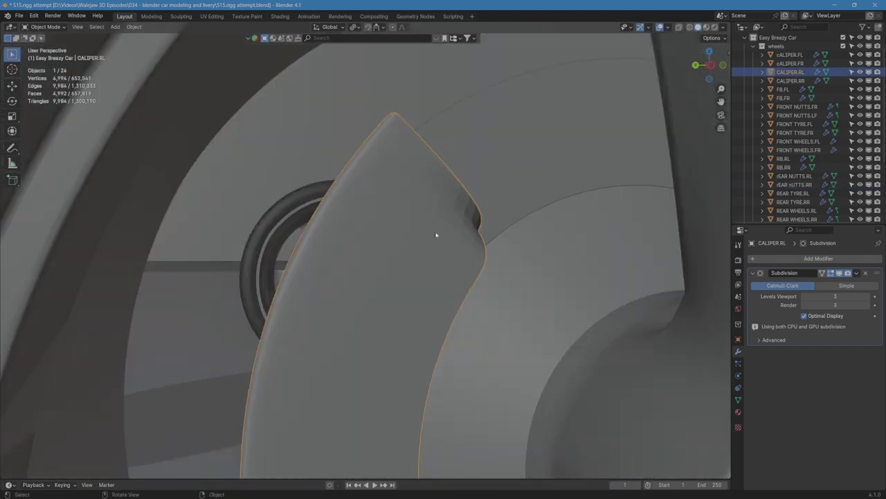
pyautogui.scroll(-8, 436, 234)
pyautogui.moveTo(435, 235); pyautogui.dragTo(491, 274, button='middle')
pyautogui.scroll(-6, 491, 275)
pyautogui.moveTo(425, 297); pyautogui.dragTo(498, 261, button='middle')
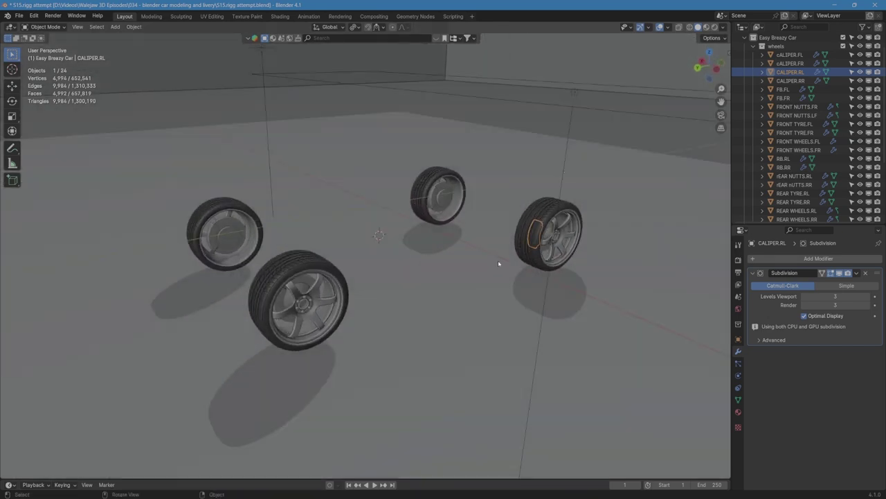
# Step: Hide the viewport overlays and enlarge the Outliner area
pyautogui.click(659, 28)
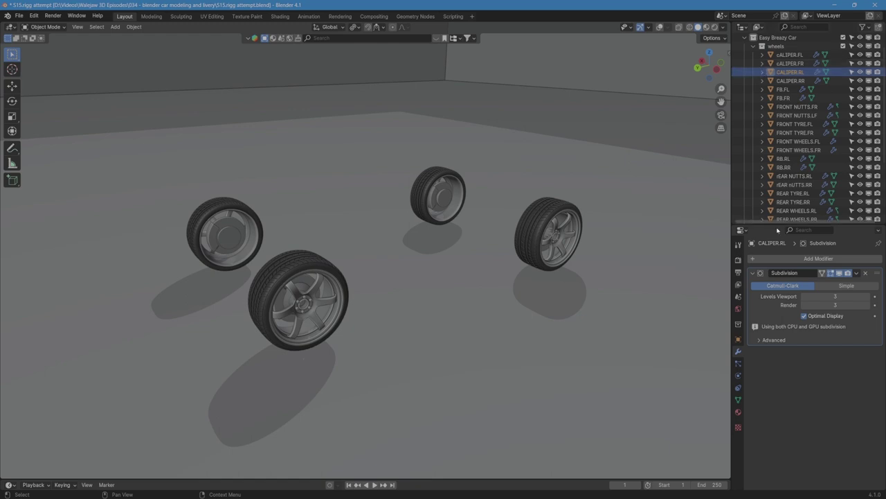
pyautogui.moveTo(758, 225); pyautogui.dragTo(757, 406)
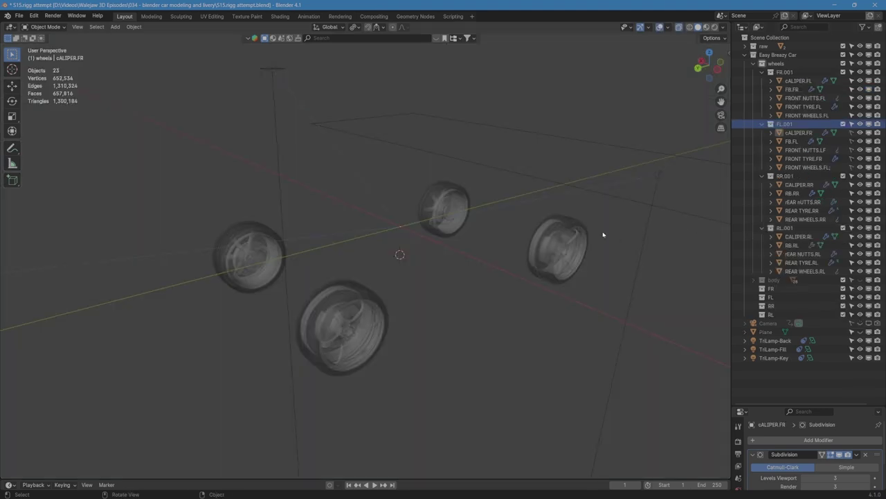
# Step: Hide the body collection in the viewport and check the subcollections inside the wheels collection
pyautogui.moveTo(499, 292); pyautogui.dragTo(442, 257, button='middle')
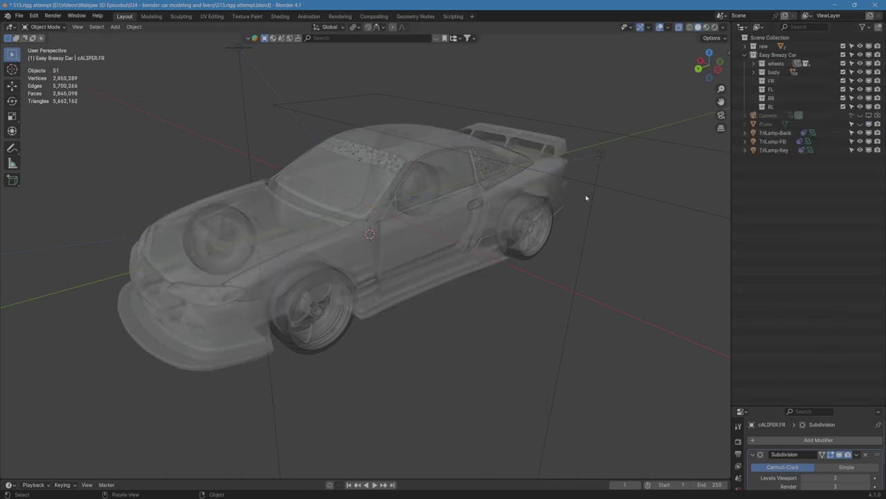
pyautogui.moveTo(492, 248); pyautogui.dragTo(509, 276, button='middle')
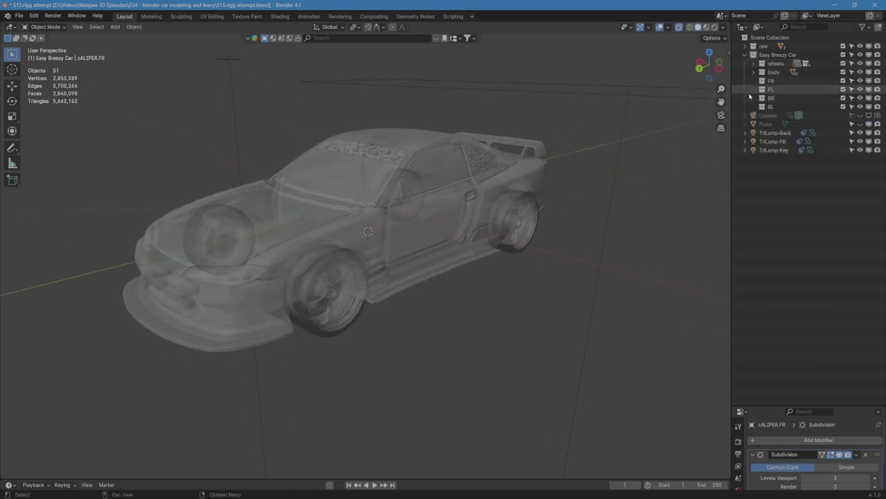
pyautogui.click(860, 72)
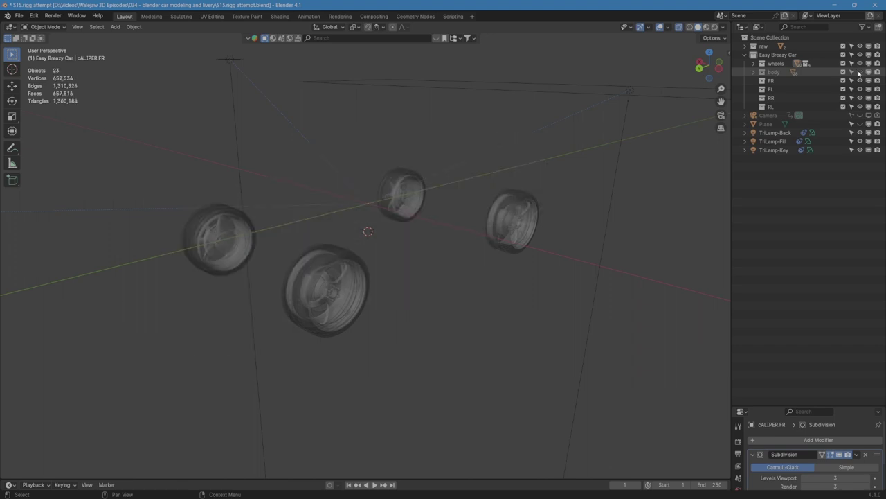
pyautogui.click(754, 63)
pyautogui.click(783, 80)
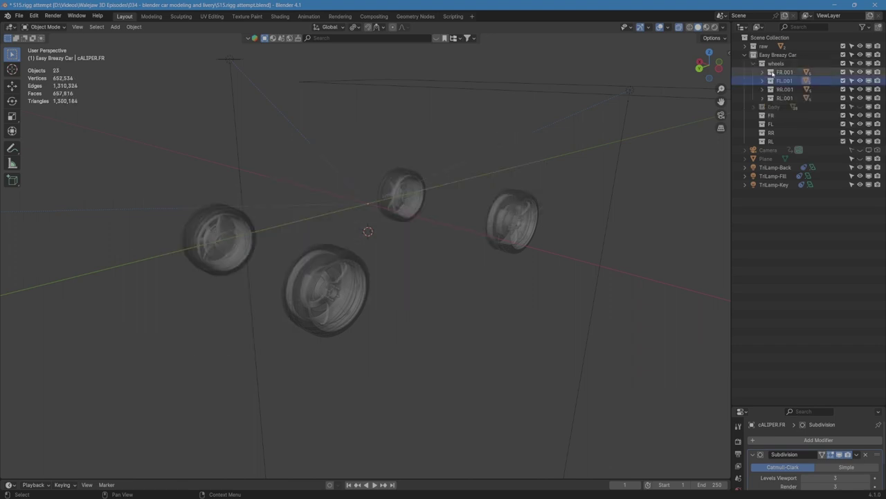
pyautogui.click(753, 63)
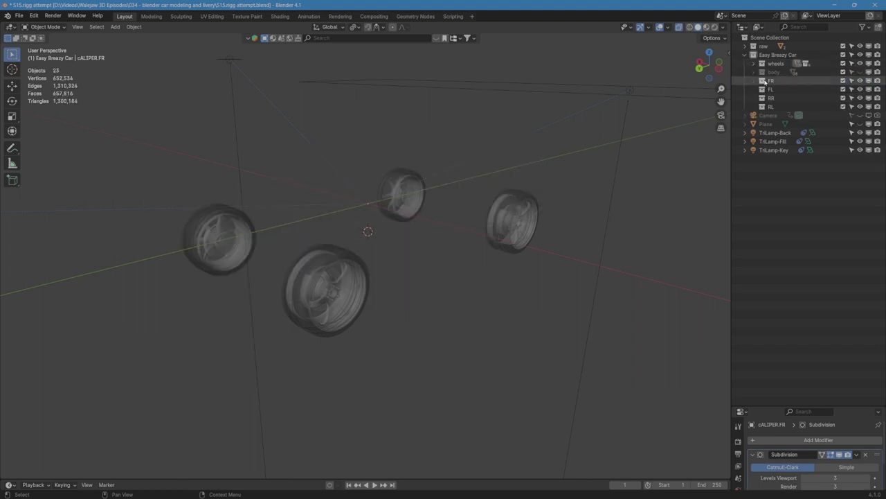
# Step: Delete the empty FR, FL, RR and RL collections under Easy Breazy Car
pyautogui.click(770, 81)
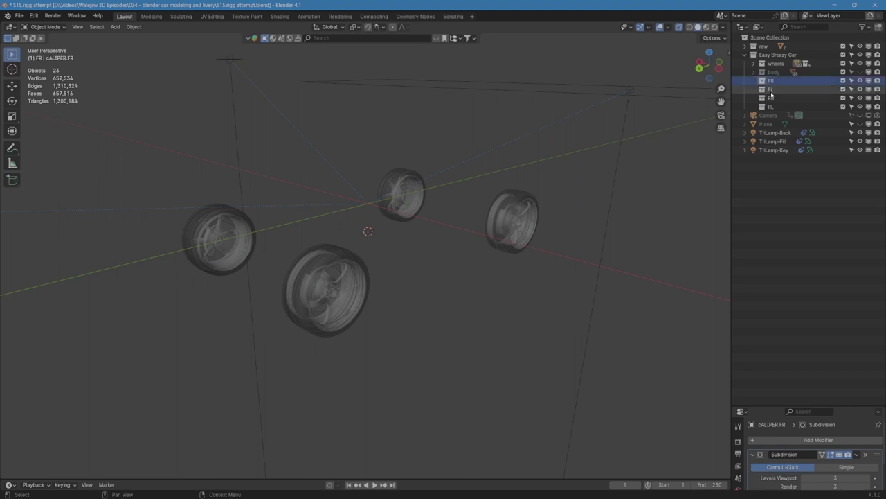
pyautogui.keyDown('shift'); pyautogui.click(767, 107); pyautogui.keyUp('shift')
pyautogui.press('x')
# Step: Create a new collection in the scene and name it sCENE STUFF
pyautogui.rightClick(765, 195)
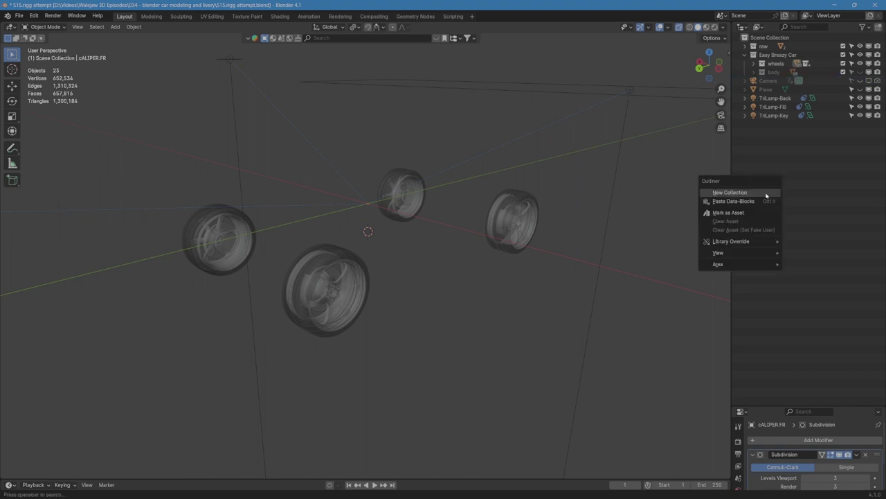
pyautogui.click(767, 196)
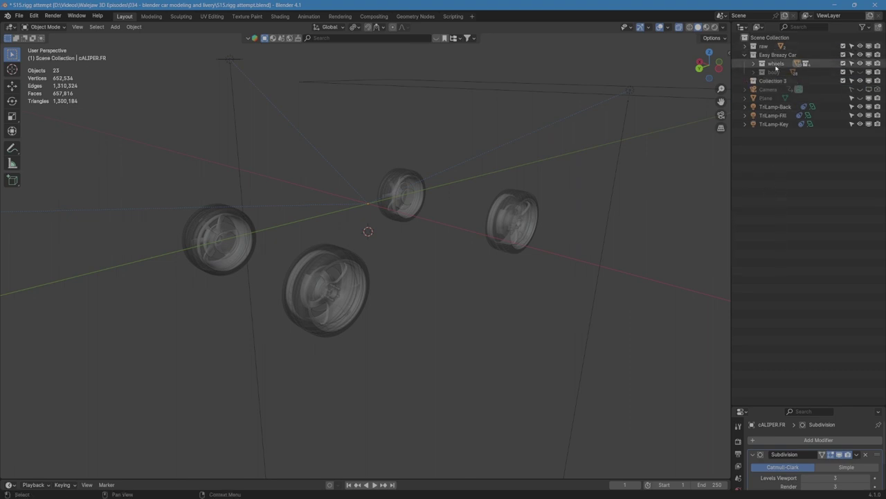
pyautogui.doubleClick(772, 81)
pyautogui.write('s')
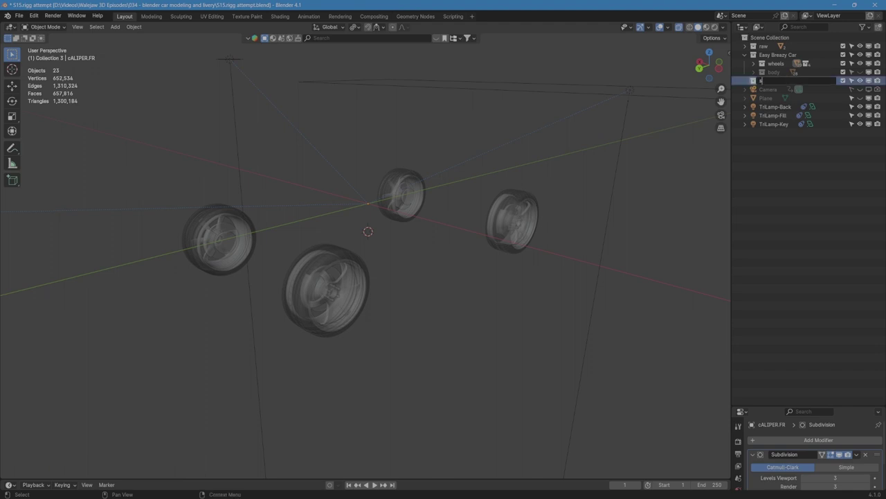
pyautogui.write('CENE STUFF')
pyautogui.press('Return')
# Step: Move the camera, plane and three TriLamp lights into the sCENE STUFF collection, then hide and collapse it
pyautogui.moveTo(781, 142); pyautogui.dragTo(774, 81)
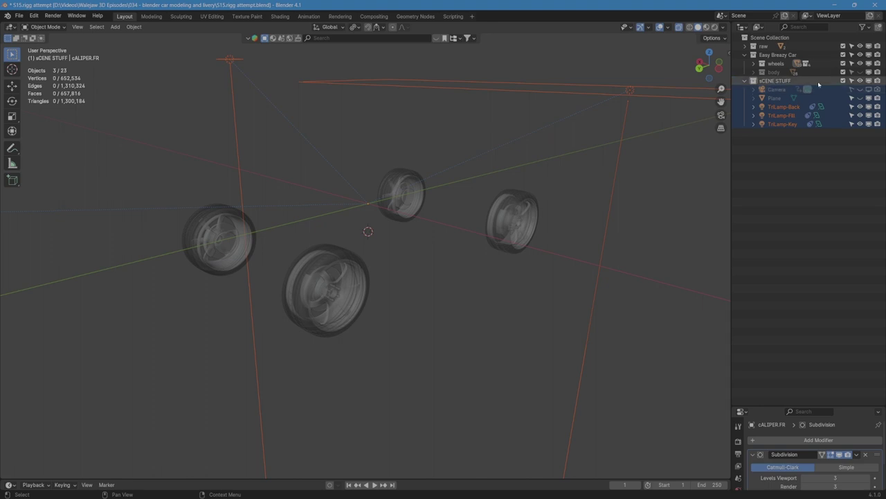
pyautogui.click(860, 81)
pyautogui.click(860, 81)
pyautogui.click(860, 81)
pyautogui.click(747, 81)
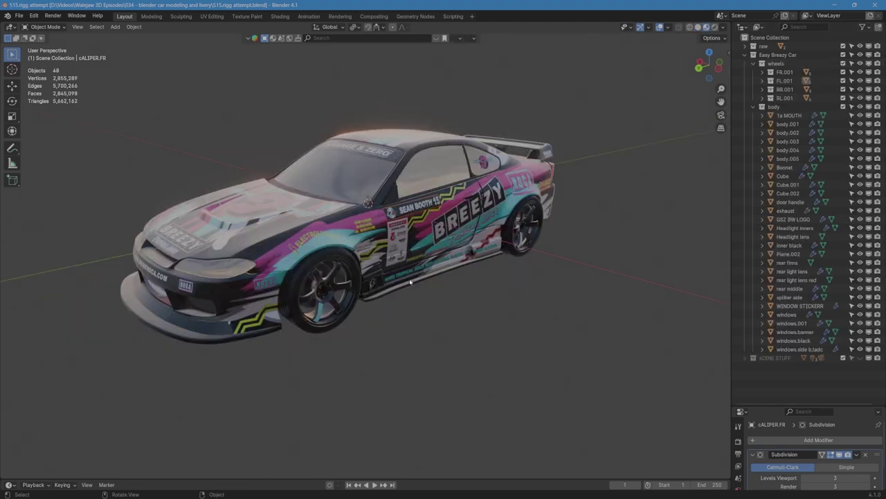
# Step: Examine the textured car from both sides and look closely at its front wheels
pyautogui.moveTo(402, 287)
pyautogui.mouseDown(button='middle')
pyautogui.moveTo(372, 271)
pyautogui.moveTo(409, 278)
pyautogui.mouseUp(button='middle')
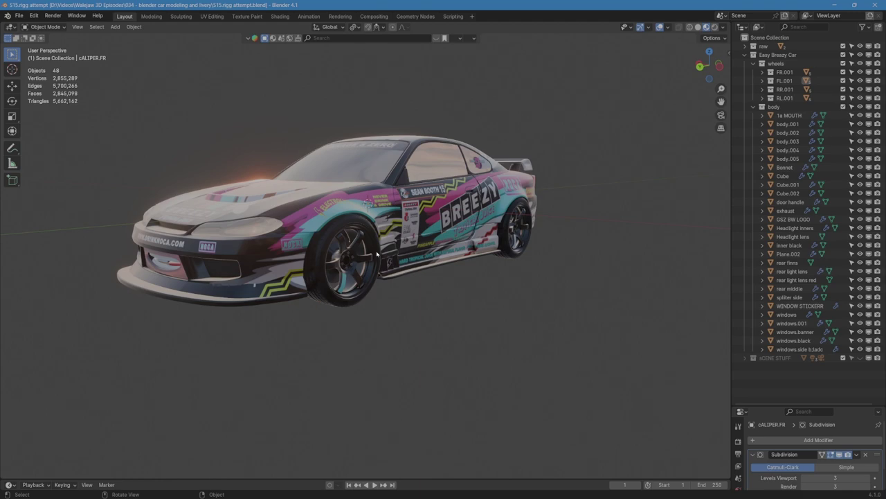
pyautogui.scroll(3, 377, 254)
pyautogui.moveTo(377, 254); pyautogui.dragTo(346, 266, button='middle')
pyautogui.scroll(1, 311, 258)
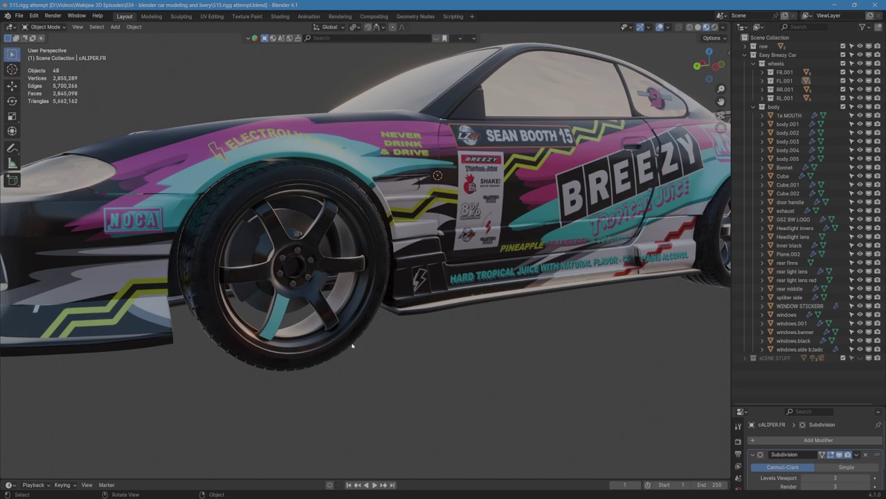
pyautogui.scroll(-8, 352, 344)
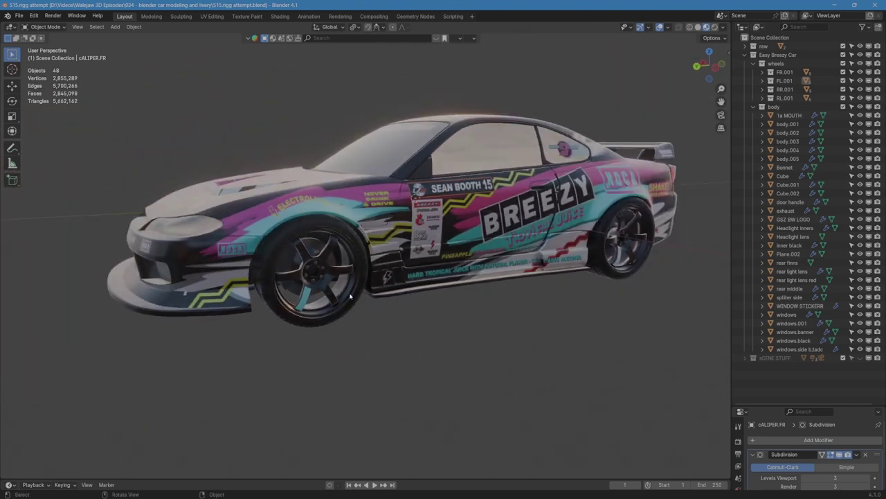
pyautogui.moveTo(621, 234); pyautogui.dragTo(489, 271, button='middle')
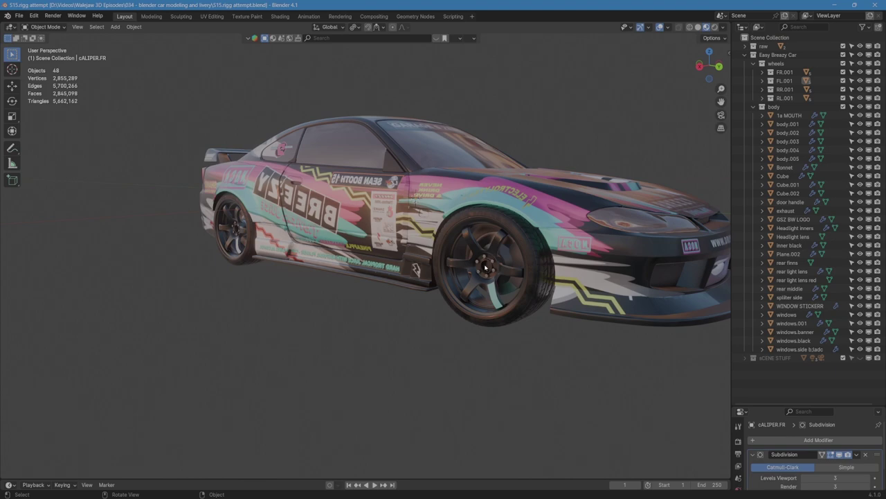
pyautogui.moveTo(485, 268); pyautogui.dragTo(435, 287, button='middle')
pyautogui.scroll(2, 364, 333)
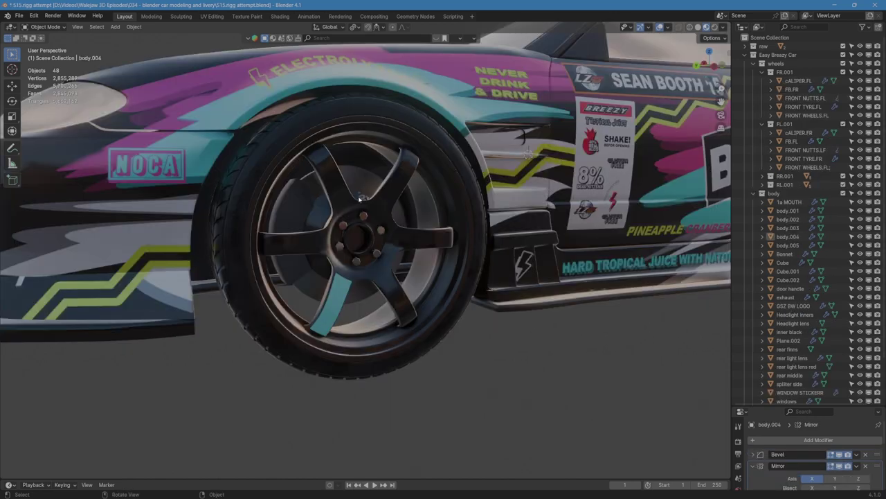
# Step: Select the front wheel's brake disc, rim, tyre and caliper one after another and examine how they fit together
pyautogui.click(359, 176)
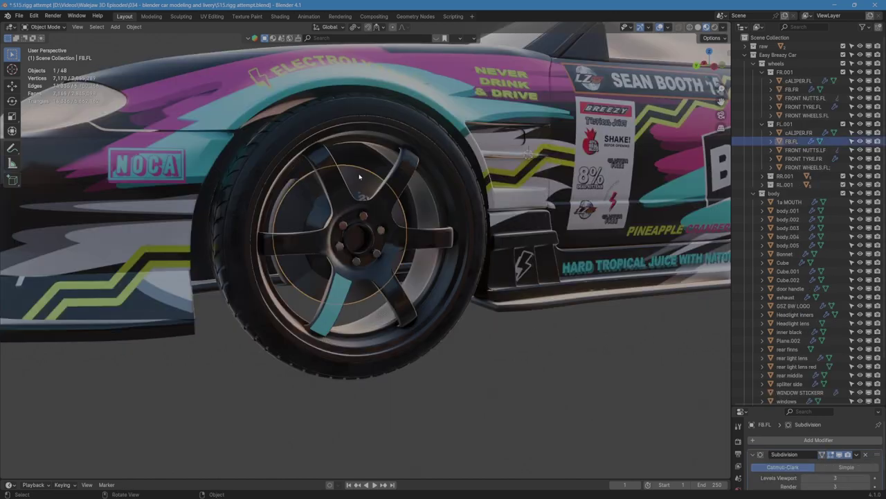
pyautogui.click(440, 240)
pyautogui.click(421, 129)
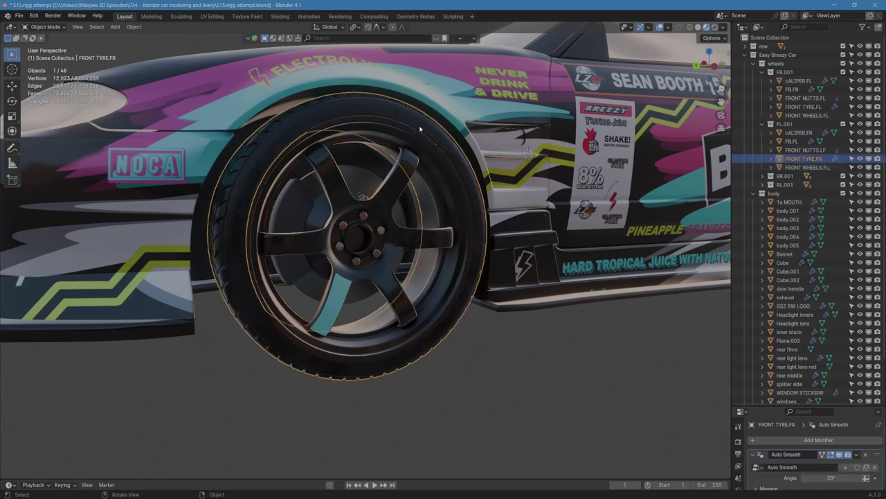
pyautogui.click(305, 201)
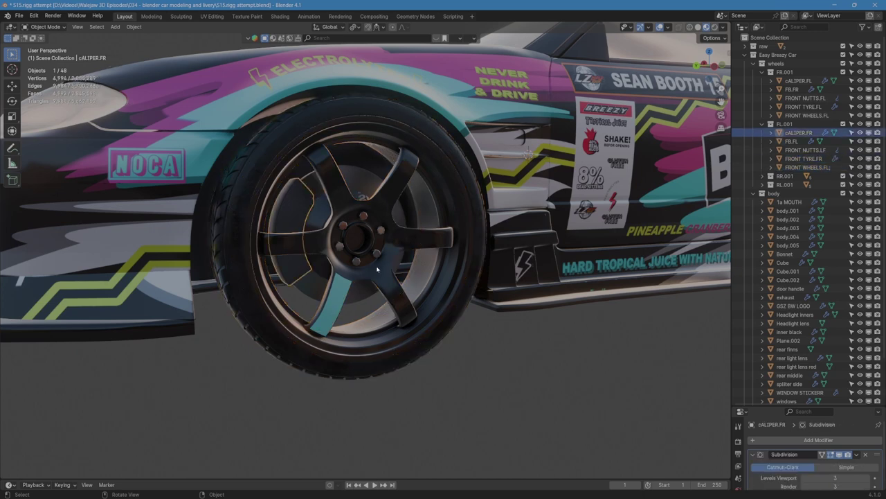
pyautogui.moveTo(342, 227); pyautogui.dragTo(330, 242, button='middle')
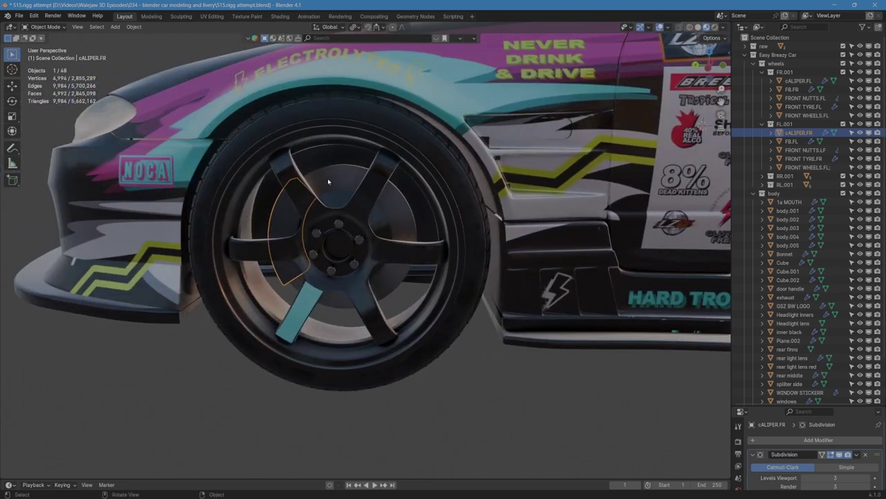
pyautogui.moveTo(339, 189)
pyautogui.mouseDown(button='middle')
pyautogui.moveTo(361, 195)
pyautogui.moveTo(348, 185)
pyautogui.mouseUp(button='middle')
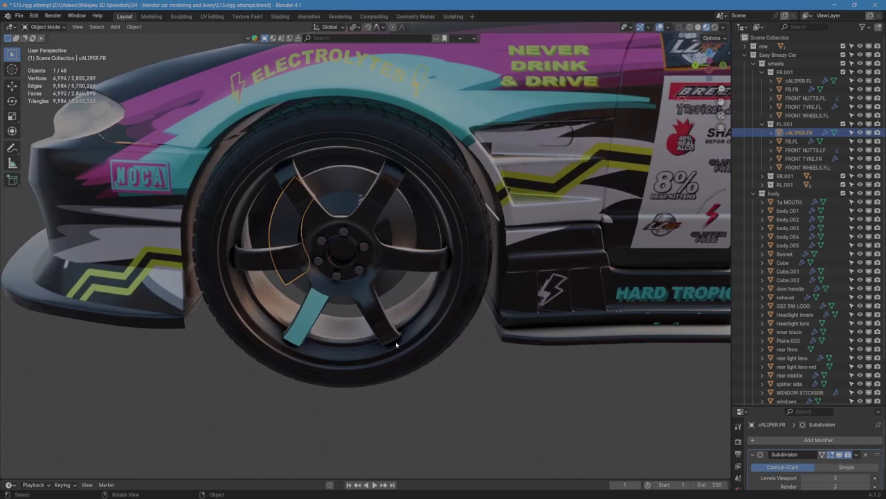
pyautogui.moveTo(308, 337); pyautogui.dragTo(339, 236, button='middle')
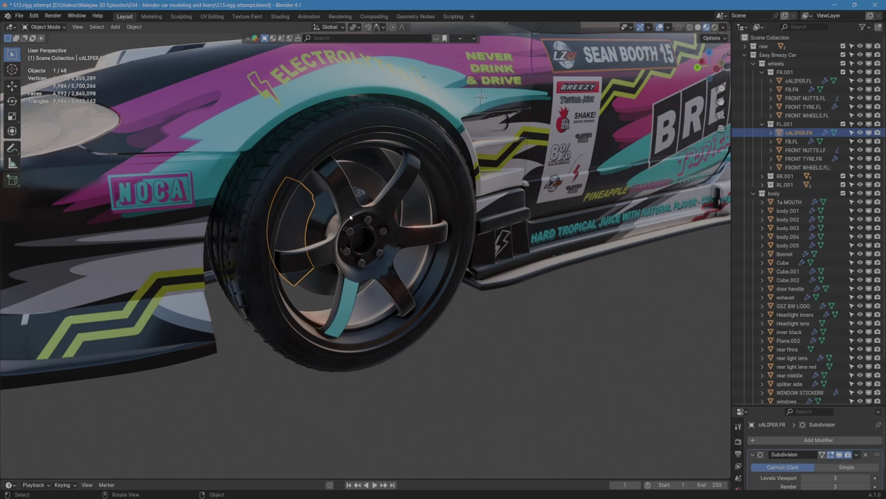
pyautogui.moveTo(350, 217); pyautogui.dragTo(374, 222, button='middle')
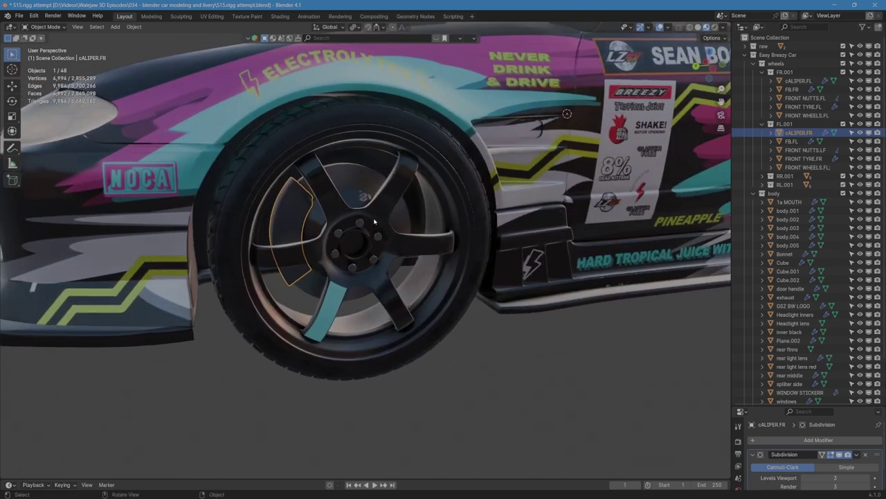
# Step: Join FRONT WHEELS.FL;, FRONT TYRE.FR and the FB.FL brake disc into one object, with FB.FL as the active object
pyautogui.click(384, 205)
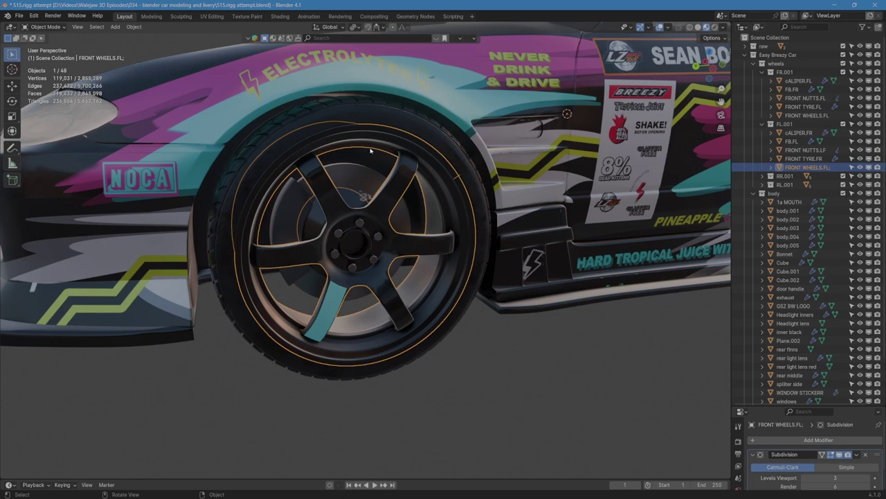
pyautogui.keyDown('shift'); pyautogui.click(382, 124); pyautogui.keyUp('shift')
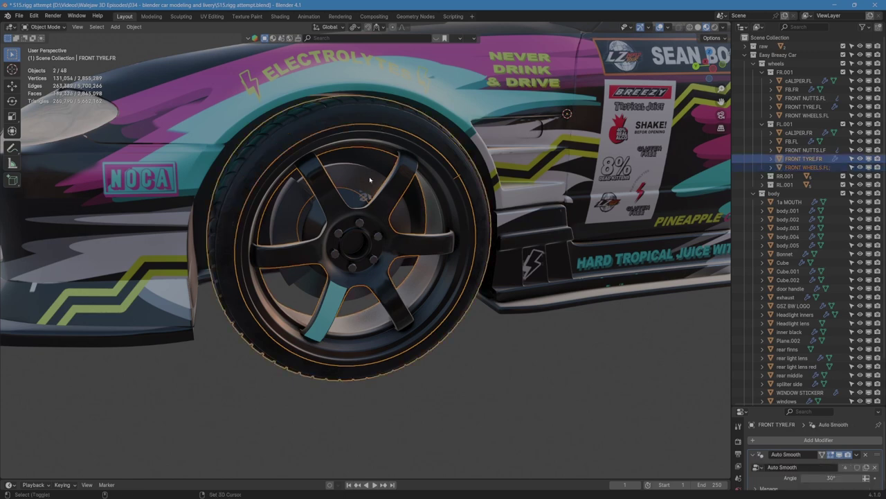
pyautogui.keyDown('shift'); pyautogui.click(359, 179); pyautogui.keyUp('shift')
pyautogui.moveTo(377, 237); pyautogui.dragTo(425, 281, button='middle')
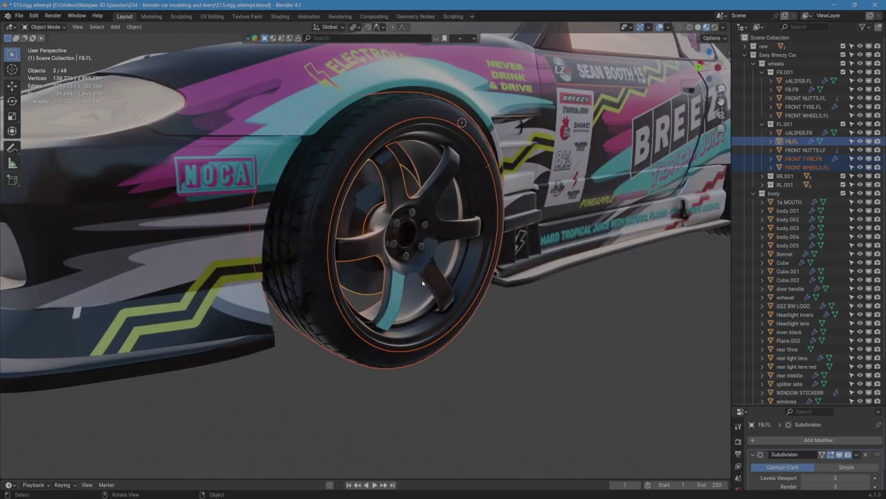
pyautogui.hotkey('ctrl', 'j')
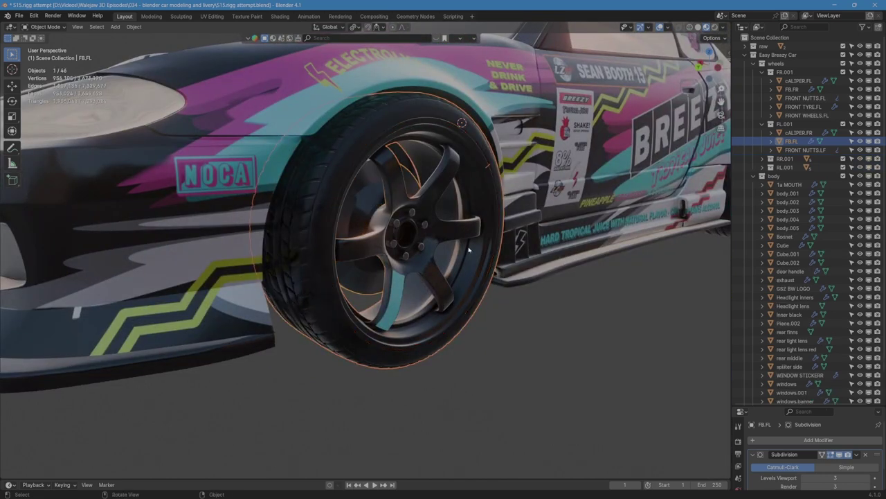
# Step: Examine the joined front wheel from several angles and view the rear wheel on the same side up close
pyautogui.moveTo(469, 251); pyautogui.dragTo(451, 249, button='middle')
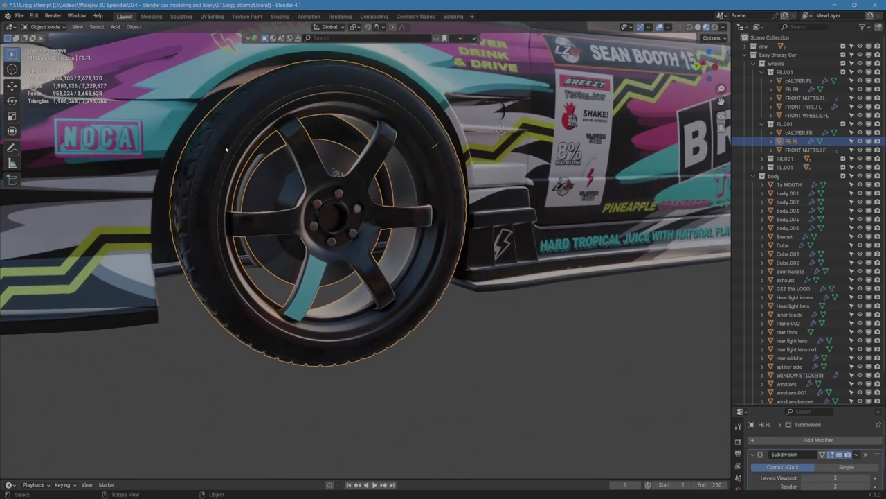
pyautogui.moveTo(366, 289); pyautogui.dragTo(372, 303, button='middle')
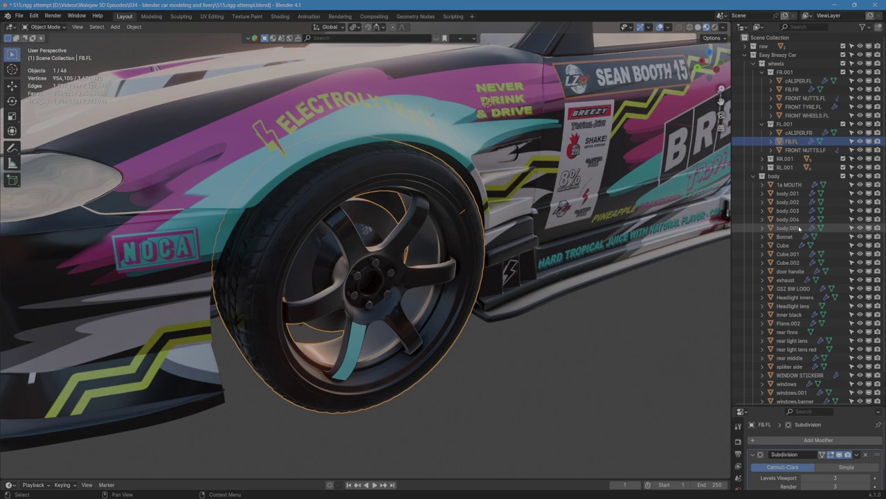
pyautogui.scroll(-2, 516, 252)
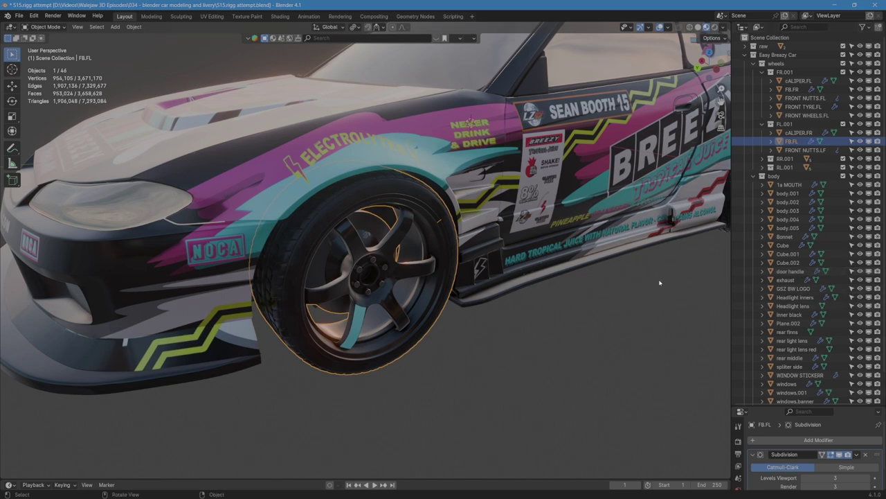
pyautogui.moveTo(532, 327); pyautogui.dragTo(155, 298, button='middle')
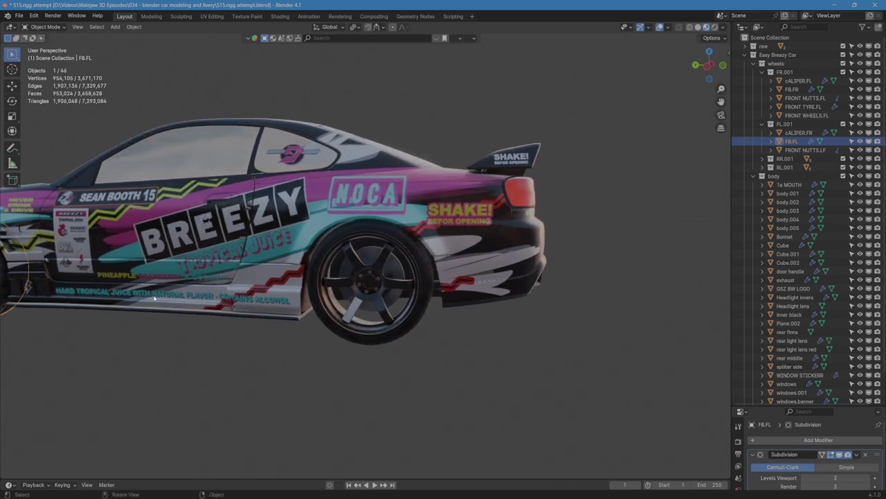
pyautogui.scroll(5, 396, 346)
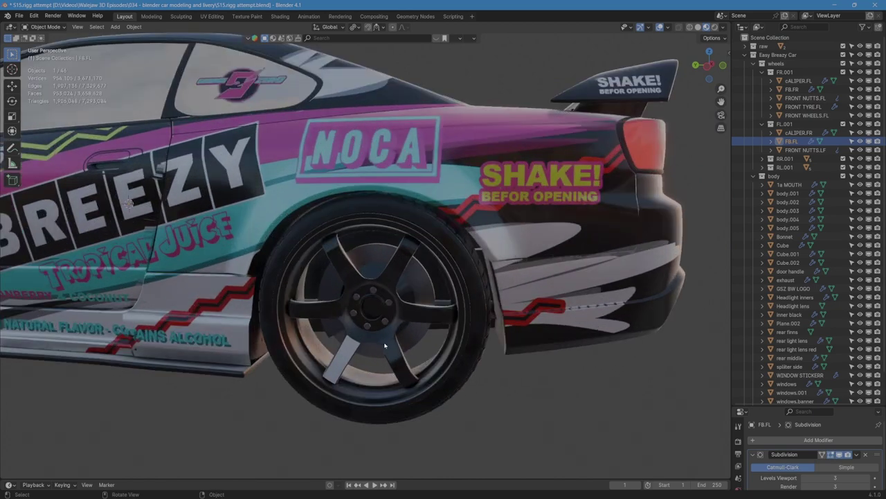
pyautogui.keyDown('shift'); pyautogui.moveTo(378, 340); pyautogui.dragTo(348, 296, button='middle'); pyautogui.keyUp('shift')
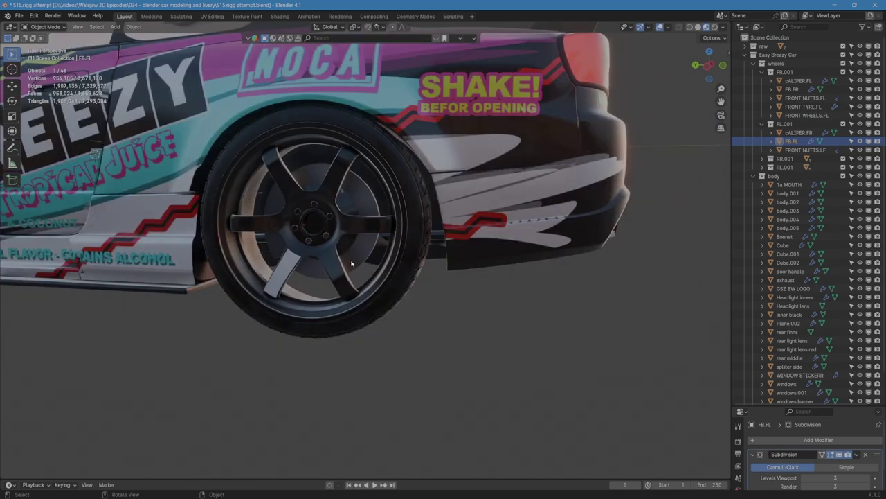
# Step: Join the rear wheel's RB.RL brake disc, tyre, REAR WHEELS.RL rim and wheel nuts into one object, with the nuts active
pyautogui.click(351, 264)
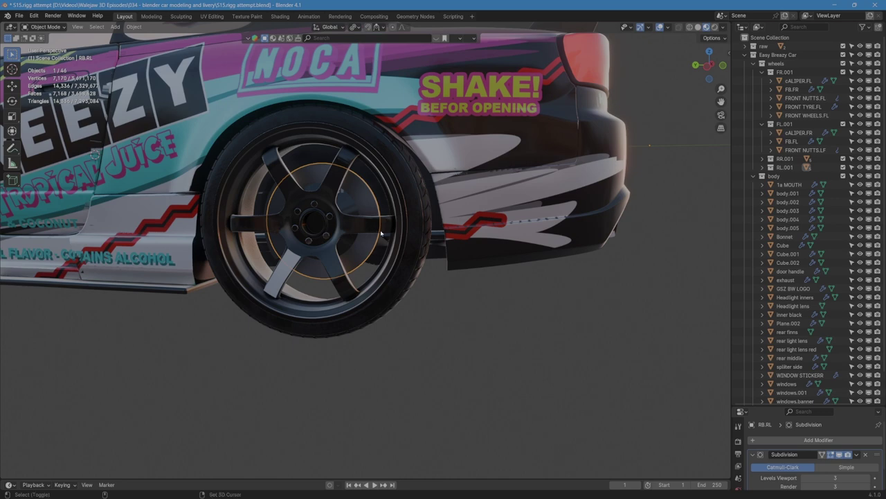
pyautogui.keyDown('shift'); pyautogui.click(416, 216); pyautogui.keyUp('shift')
pyautogui.keyDown('shift'); pyautogui.click(401, 213); pyautogui.keyUp('shift')
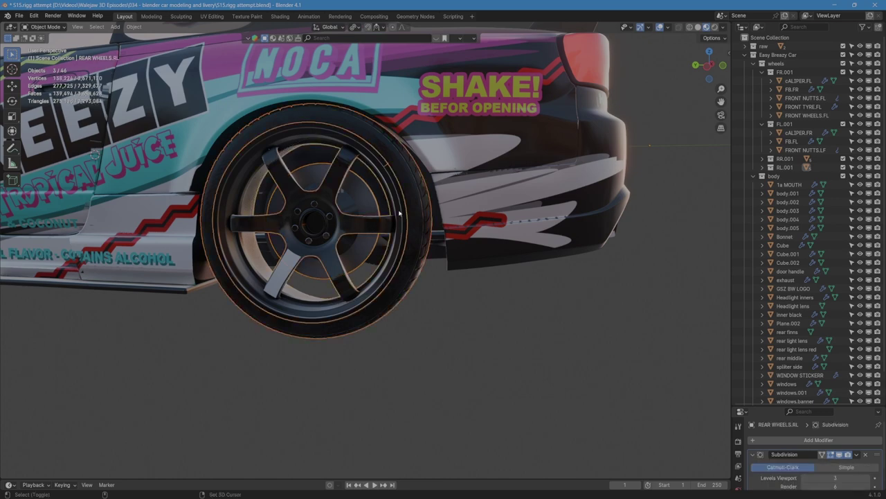
pyautogui.keyDown('shift'); pyautogui.click(330, 218); pyautogui.keyUp('shift')
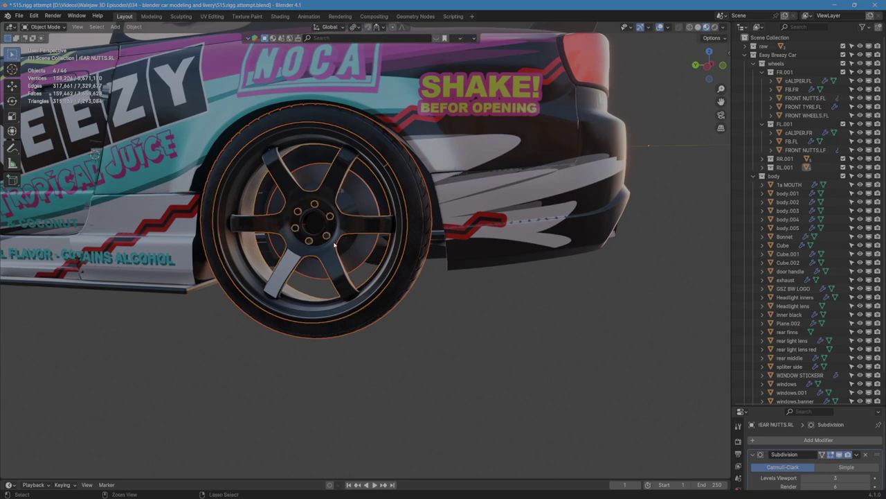
pyautogui.hotkey('ctrl', 'j')
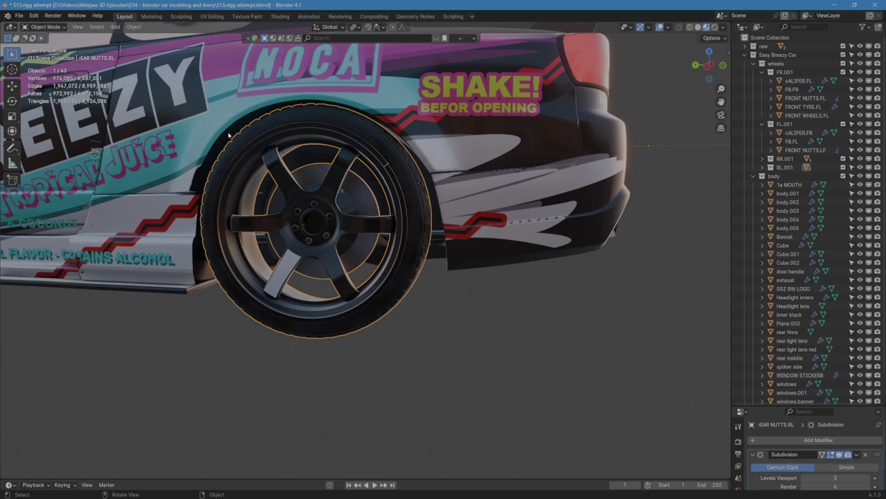
# Step: Join the front wheel's FRONT NUTTS.LF nuts into the FB.FL wheel object
pyautogui.scroll(-3, 333, 239)
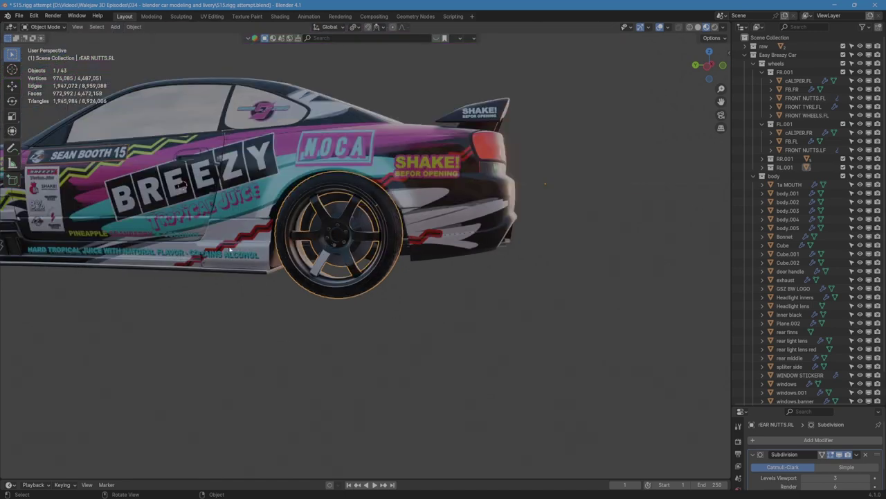
pyautogui.keyDown('shift'); pyautogui.moveTo(229, 249); pyautogui.dragTo(503, 263, button='middle'); pyautogui.keyUp('shift')
pyautogui.scroll(3, 285, 278)
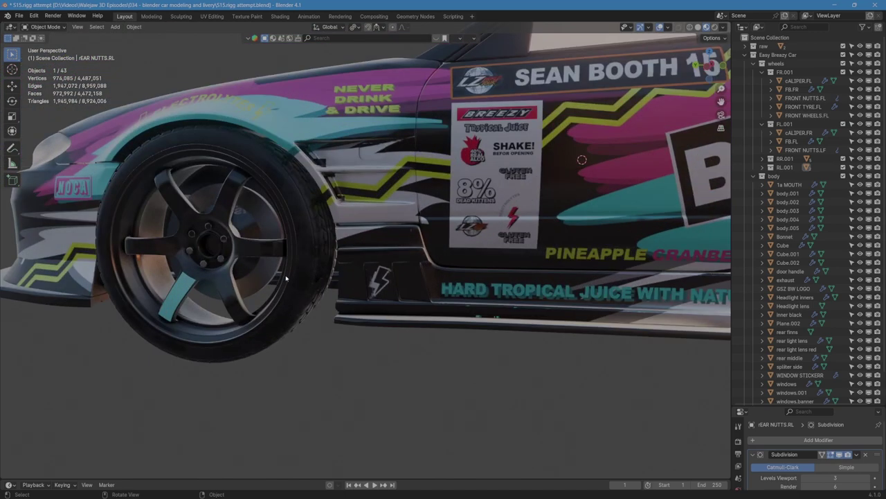
pyautogui.click(219, 260)
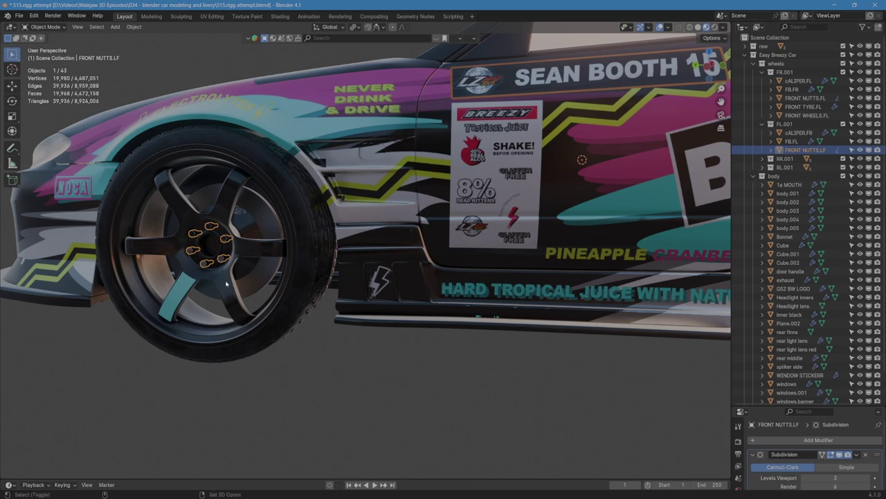
pyautogui.keyDown('shift'); pyautogui.click(225, 284); pyautogui.keyUp('shift')
pyautogui.press('ctrl')
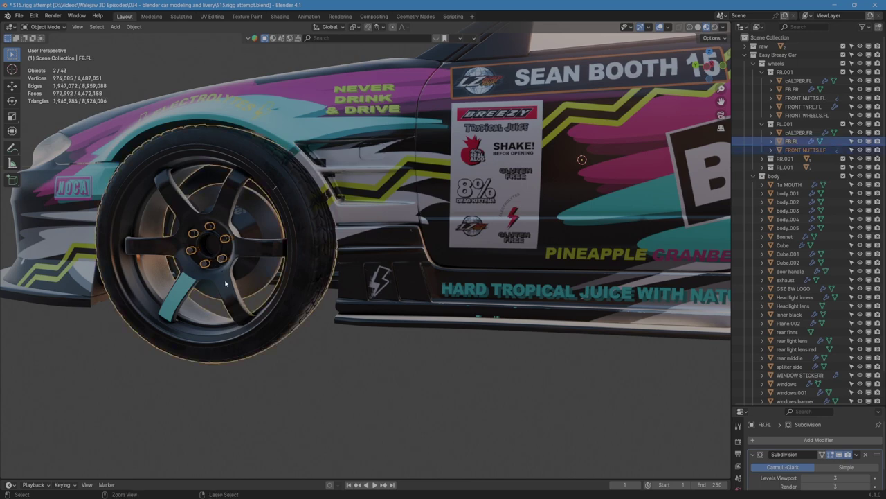
pyautogui.hotkey('ctrl', 'j')
# Step: Examine the joined wheels from several angles, selecting the FB.FL wheel and its brake caliper in turn to compare them
pyautogui.moveTo(225, 282); pyautogui.dragTo(184, 272, button='middle')
pyautogui.scroll(-4, 322, 251)
pyautogui.scroll(-2, 322, 250)
pyautogui.moveTo(519, 294); pyautogui.dragTo(331, 307, button='middle')
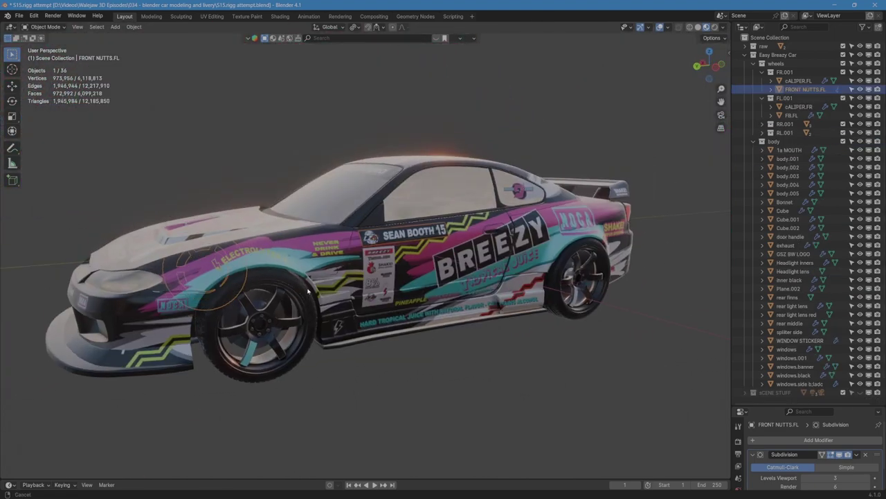
pyautogui.moveTo(313, 274); pyautogui.dragTo(312, 252, button='middle')
pyautogui.scroll(2, 312, 253)
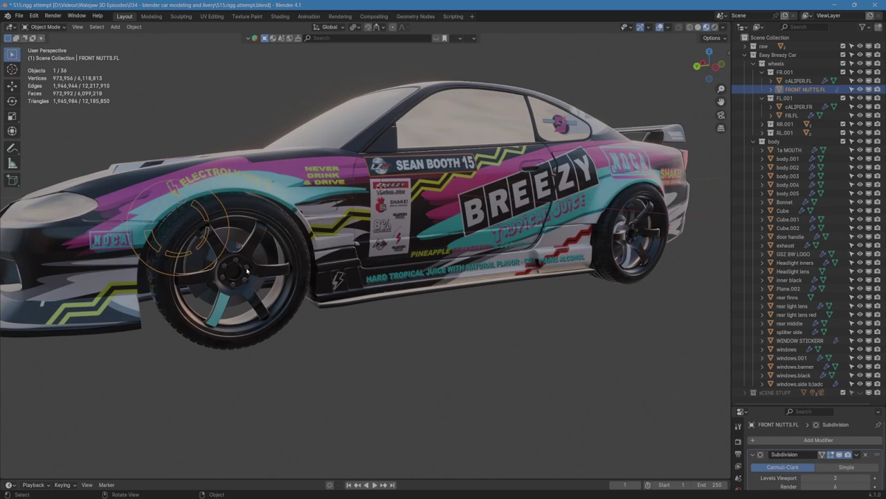
pyautogui.moveTo(388, 347); pyautogui.dragTo(369, 316, button='middle')
pyautogui.click(301, 331)
pyautogui.scroll(2, 272, 328)
pyautogui.scroll(5, 369, 316)
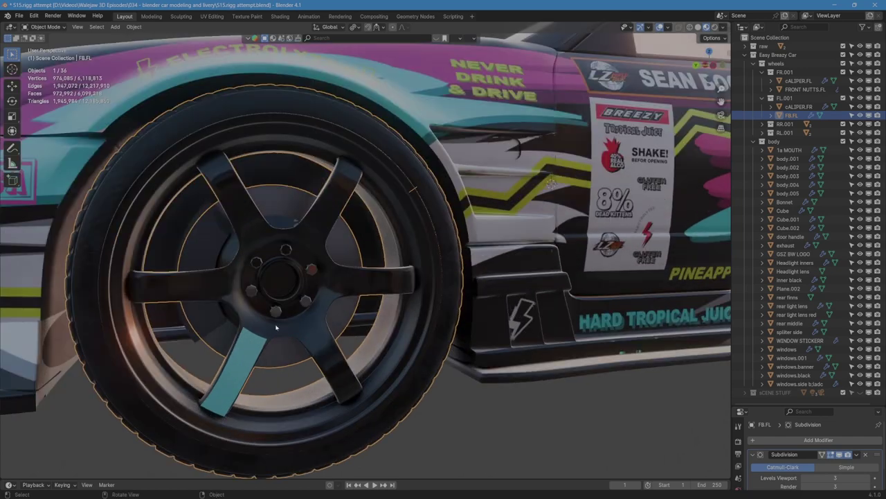
pyautogui.click(205, 250)
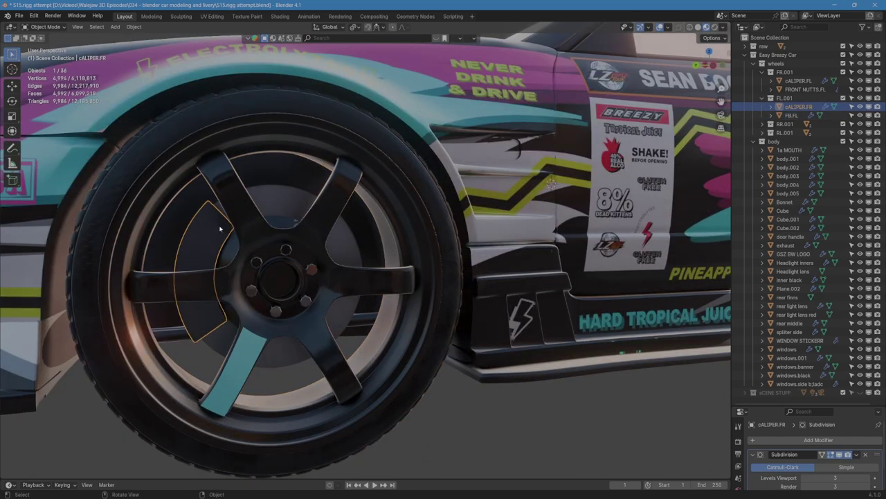
pyautogui.scroll(-6, 254, 238)
pyautogui.moveTo(253, 274); pyautogui.dragTo(301, 296, button='middle')
pyautogui.scroll(3, 300, 297)
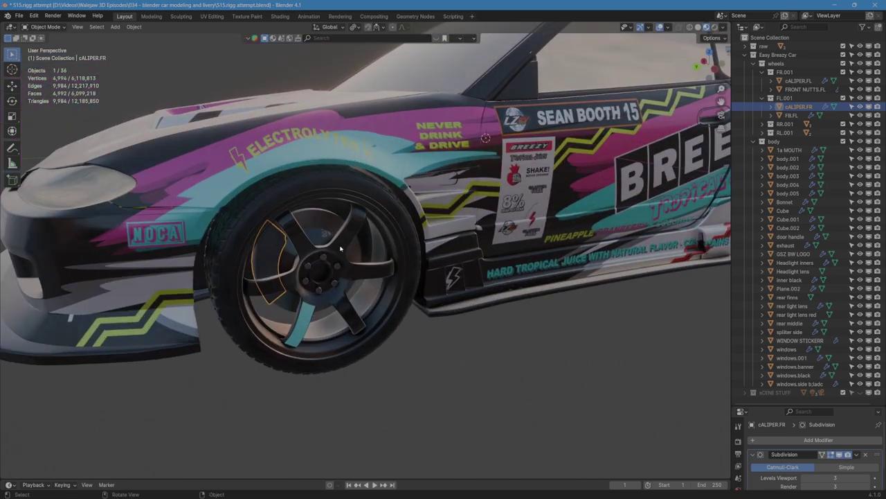
# Step: Open the FB.FL wheel in Edit Mode and select the round face at the centre of its hub
pyautogui.click(340, 248)
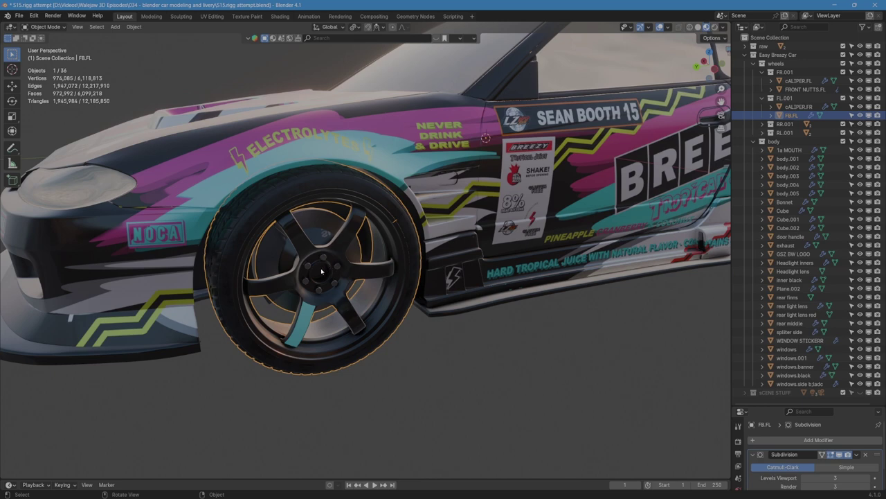
pyautogui.moveTo(322, 271); pyautogui.dragTo(301, 277, button='middle')
pyautogui.press('Tab')
pyautogui.scroll(6, 349, 275)
pyautogui.keyDown('shift'); pyautogui.moveTo(235, 272); pyautogui.dragTo(349, 249, button='middle'); pyautogui.keyUp('shift')
pyautogui.scroll(3, 318, 273)
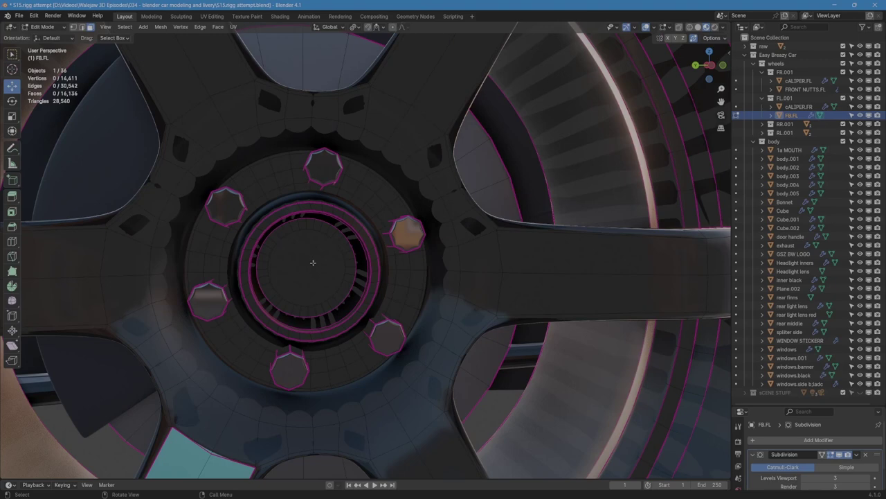
pyautogui.click(306, 282)
# Step: Snap the 3D cursor to the selected hub face and check its position in the left orthographic view
pyautogui.moveTo(305, 283); pyautogui.dragTo(537, 143, button='middle')
pyautogui.scroll(-7, 263, 285)
pyautogui.click(709, 65)
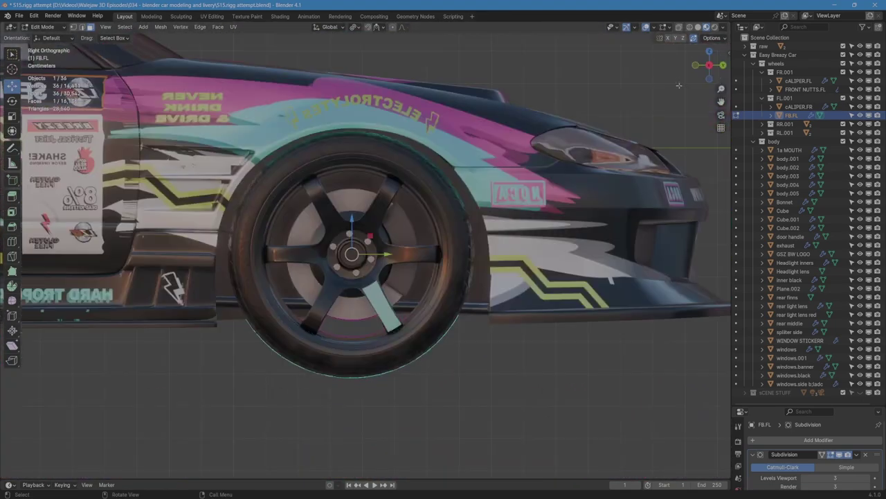
pyautogui.click(709, 66)
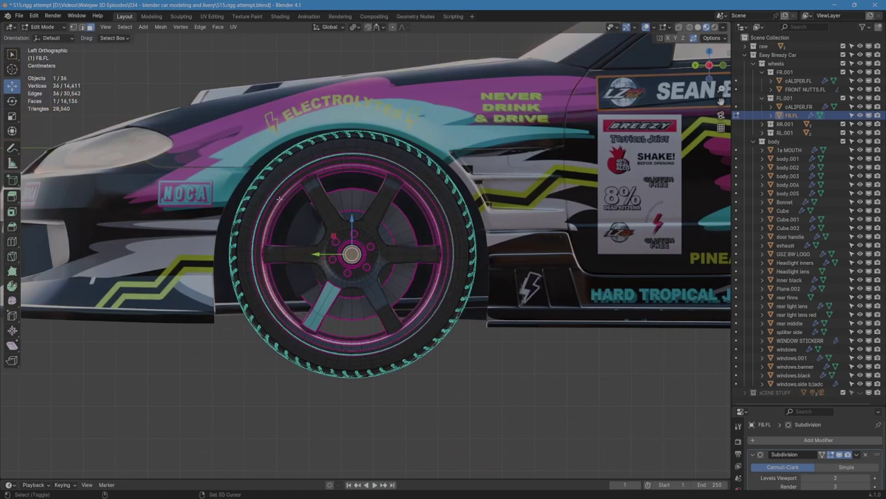
pyautogui.hotkey('shift', 's')
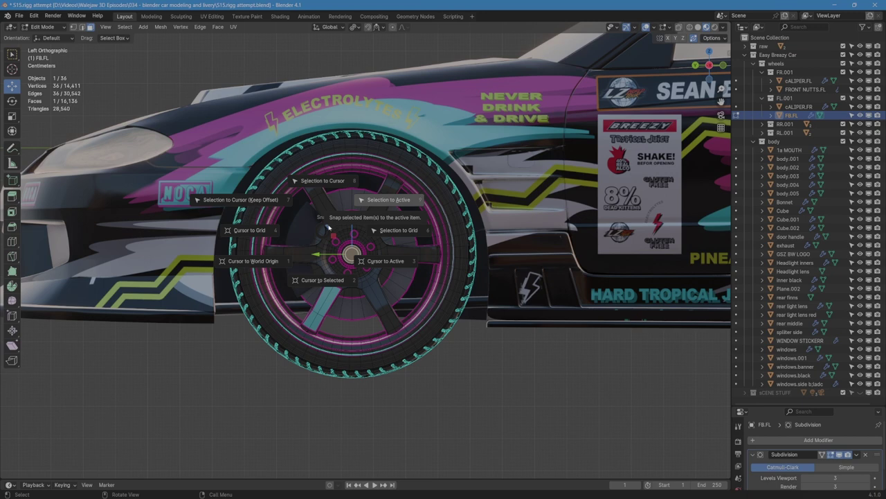
pyautogui.click(324, 281)
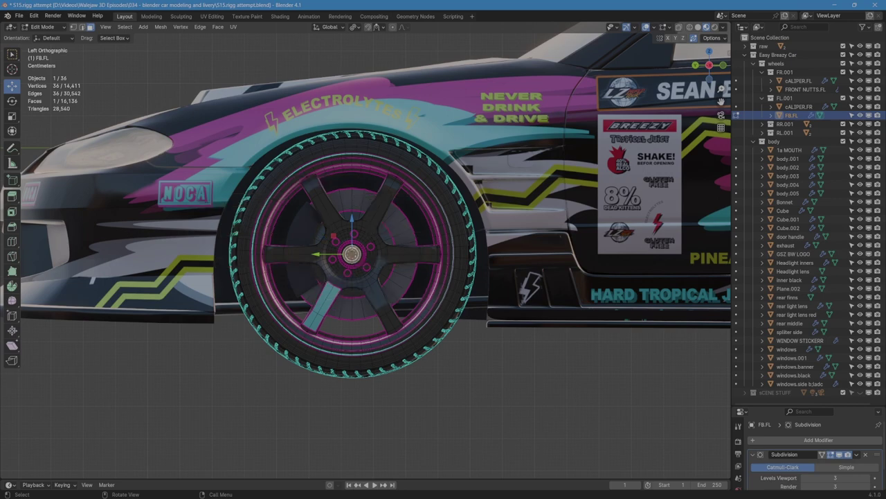
pyautogui.scroll(8, 353, 254)
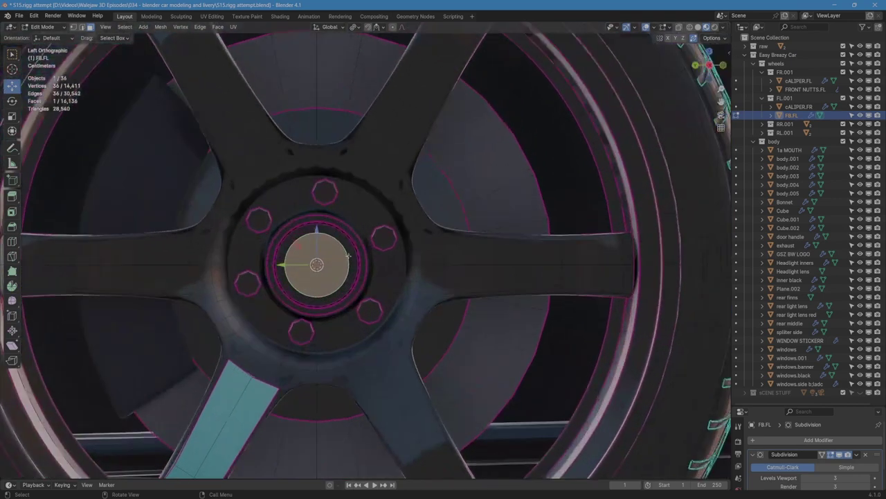
pyautogui.scroll(-4, 344, 257)
pyautogui.scroll(-4, 345, 258)
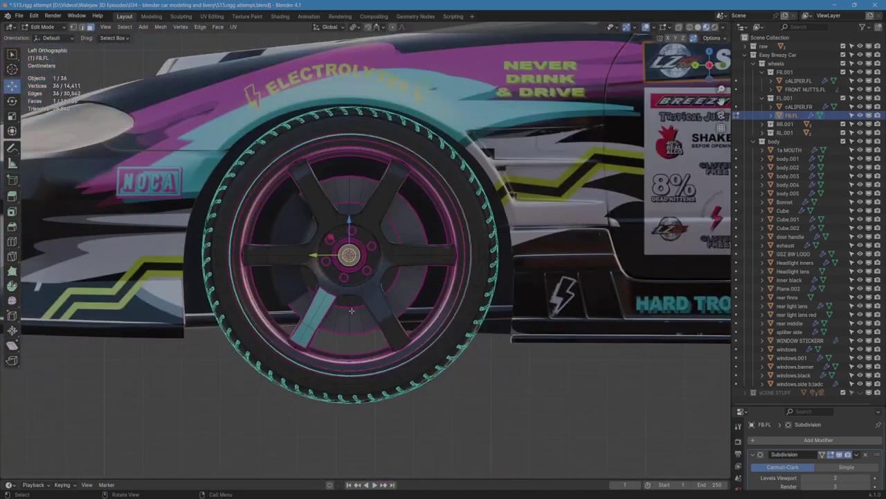
# Step: Return to Object Mode and set the FB.FL wheel's origin to the 3D cursor
pyautogui.moveTo(351, 310); pyautogui.dragTo(368, 317, button='middle')
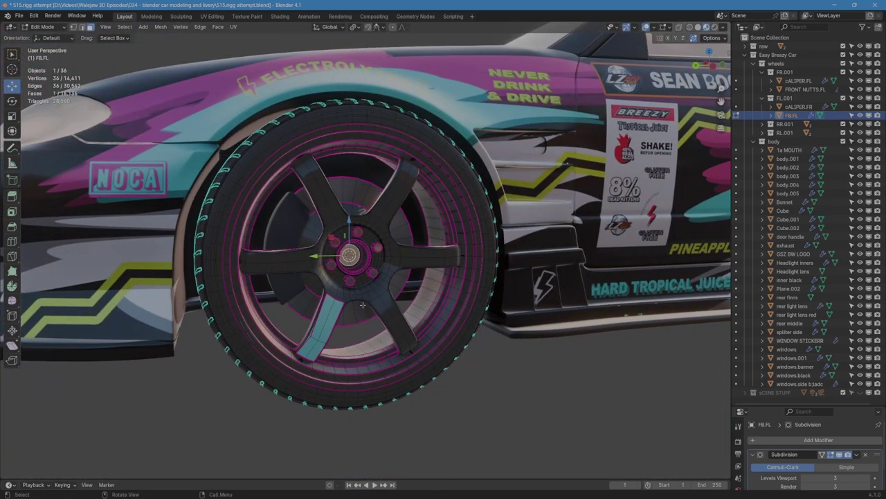
pyautogui.press('Tab')
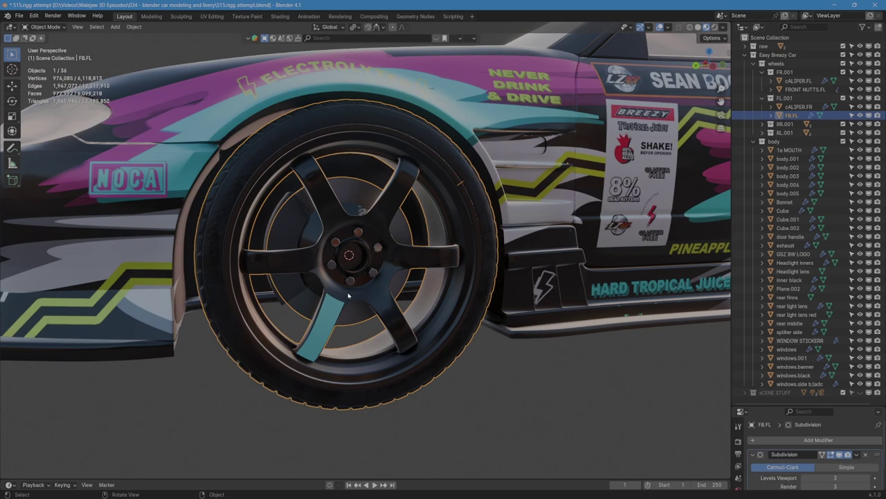
pyautogui.rightClick(356, 265)
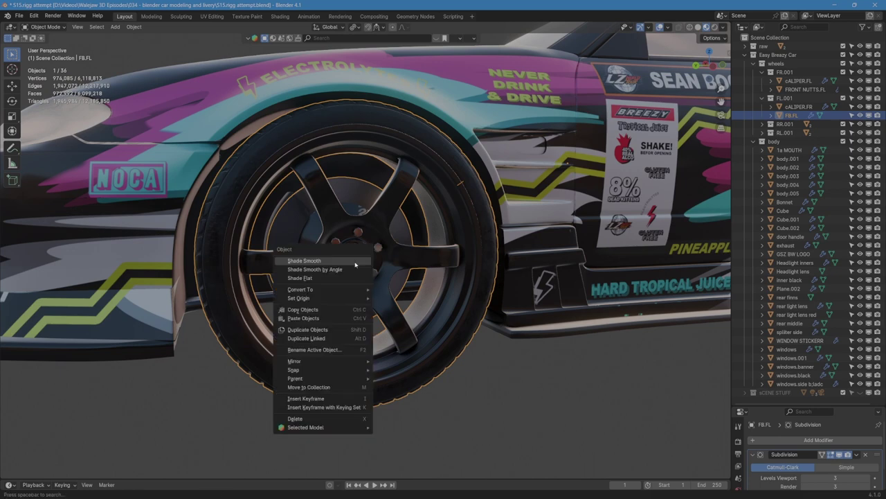
pyautogui.moveTo(346, 298)
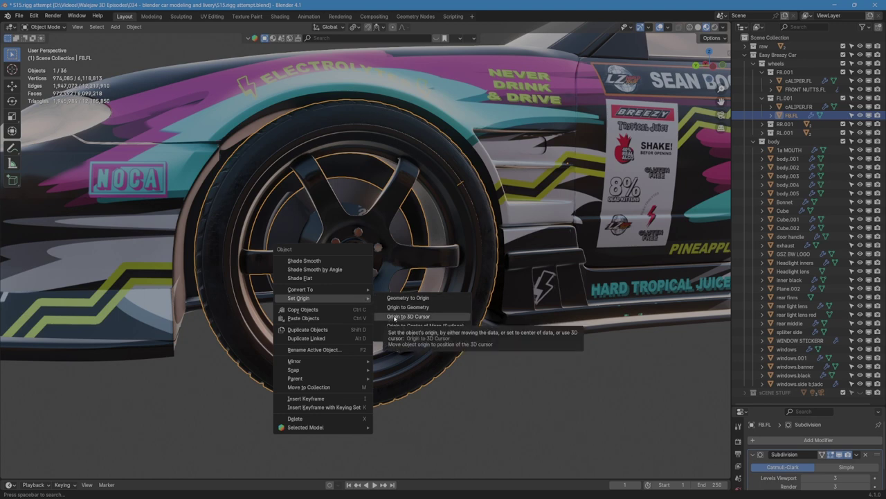
pyautogui.click(395, 317)
pyautogui.scroll(6, 355, 273)
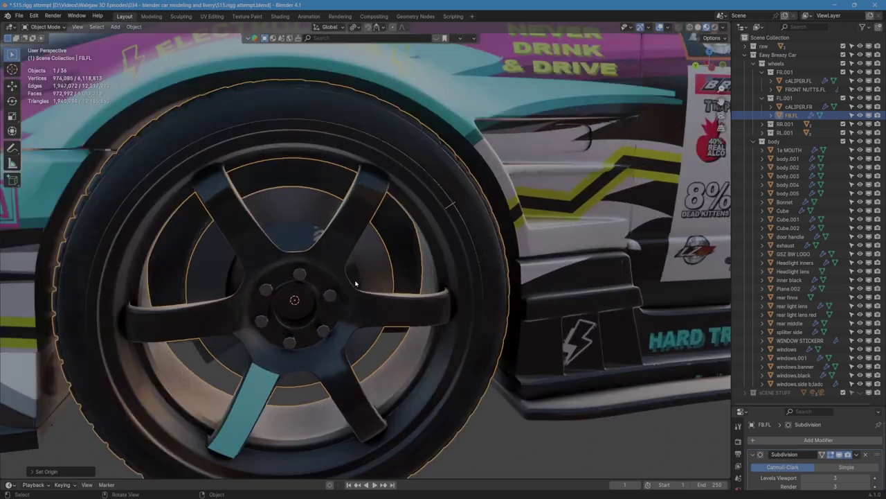
pyautogui.keyDown('shift'); pyautogui.moveTo(355, 283); pyautogui.dragTo(365, 250, button='middle'); pyautogui.keyUp('shift')
# Step: Set transforms to affect only origins and inspect the FB.FL wheel's origin axes from several angles
pyautogui.click(714, 38)
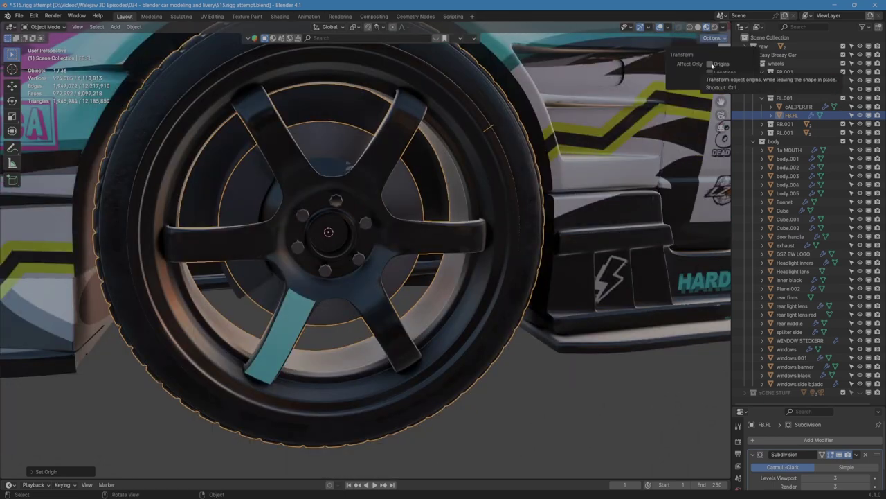
pyautogui.click(710, 63)
pyautogui.scroll(-6, 352, 244)
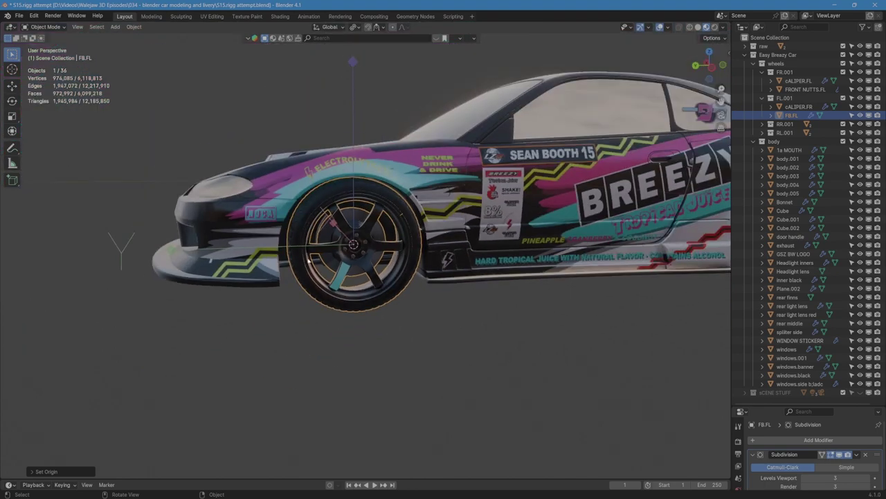
pyautogui.moveTo(310, 261); pyautogui.dragTo(331, 327, button='middle')
pyautogui.moveTo(255, 319); pyautogui.dragTo(260, 319, button='middle')
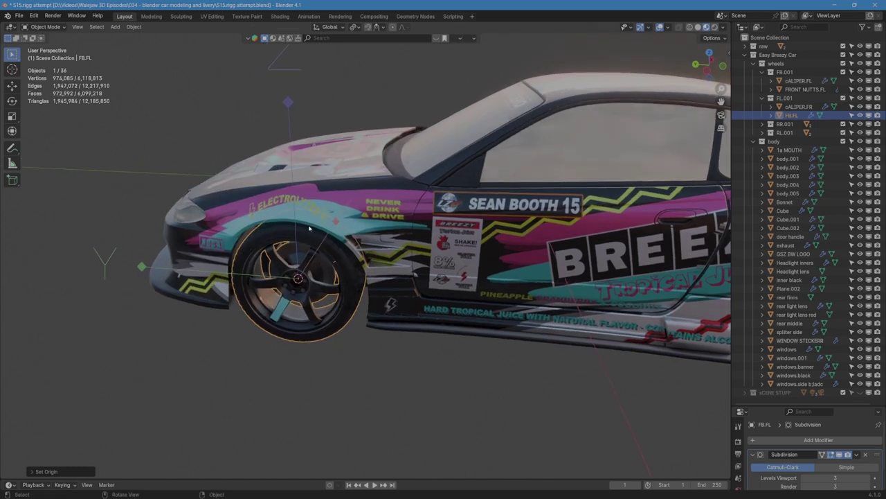
pyautogui.scroll(-1, 247, 290)
pyautogui.moveTo(464, 267); pyautogui.dragTo(289, 268, button='middle')
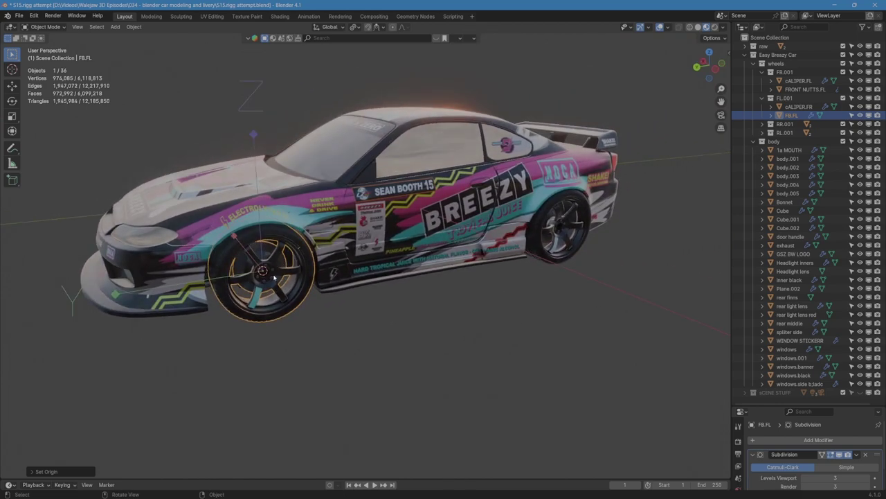
pyautogui.scroll(2, 275, 277)
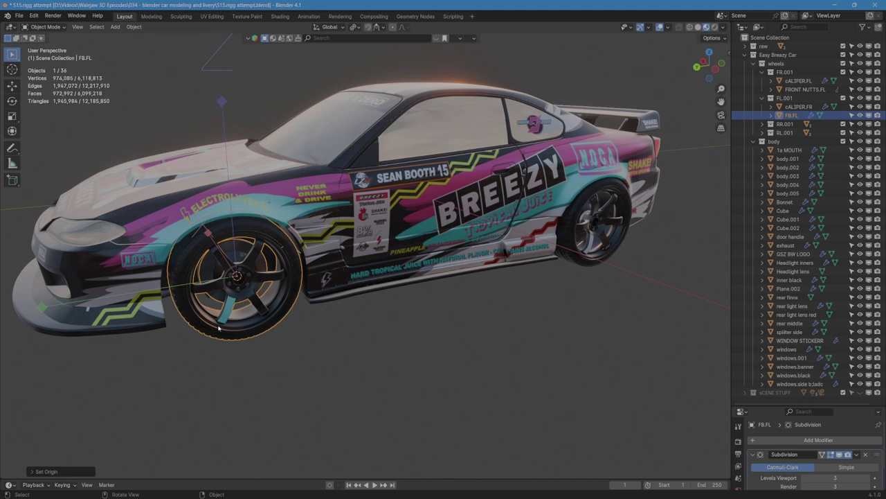
# Step: Apply all transforms to the joined rear wheel on the same side of the car
pyautogui.keyDown('shift'); pyautogui.moveTo(380, 285); pyautogui.dragTo(140, 321, button='middle'); pyautogui.keyUp('shift')
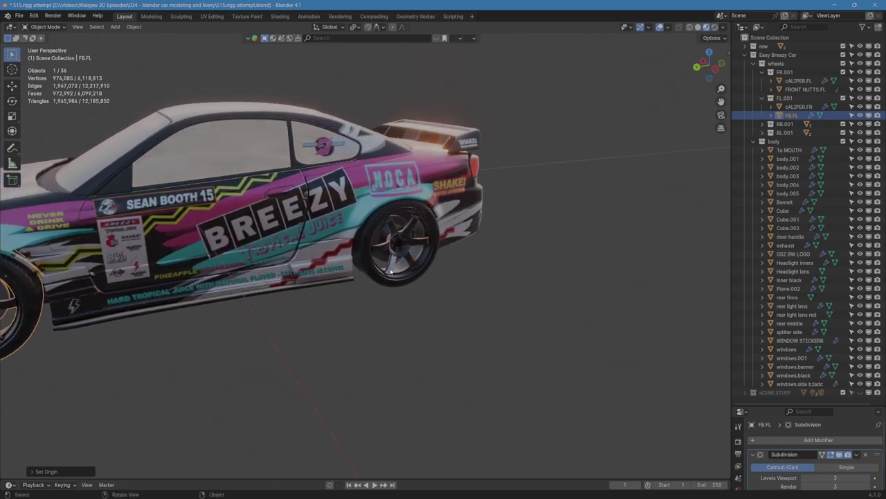
pyautogui.click(390, 272)
pyautogui.keyDown('shift'); pyautogui.moveTo(390, 271); pyautogui.dragTo(314, 236, button='middle'); pyautogui.keyUp('shift')
pyautogui.scroll(3, 284, 311)
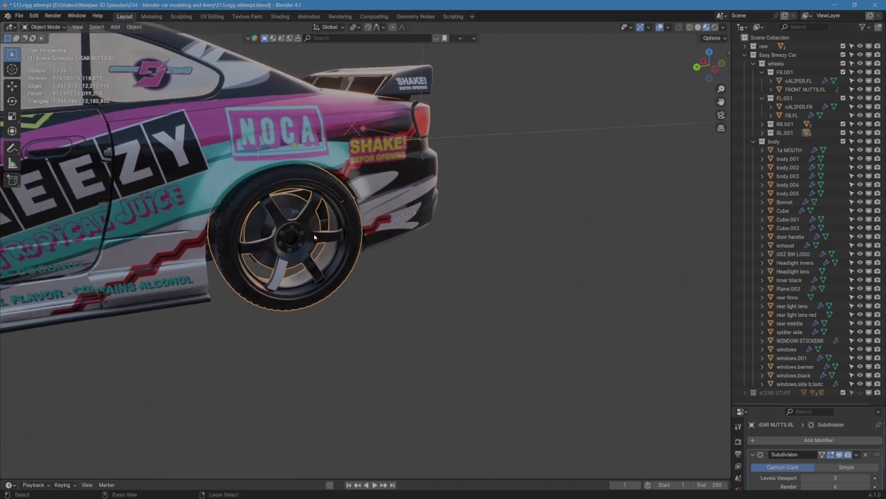
pyautogui.hotkey('ctrl', 'a')
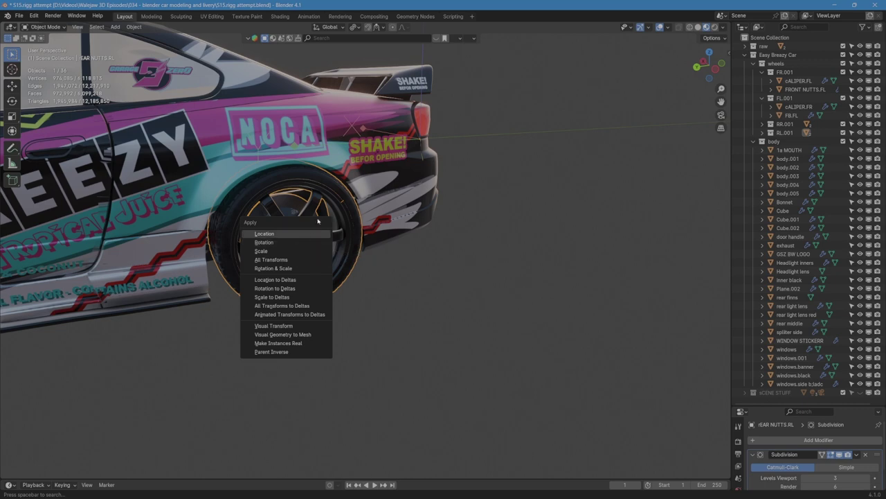
pyautogui.click(304, 260)
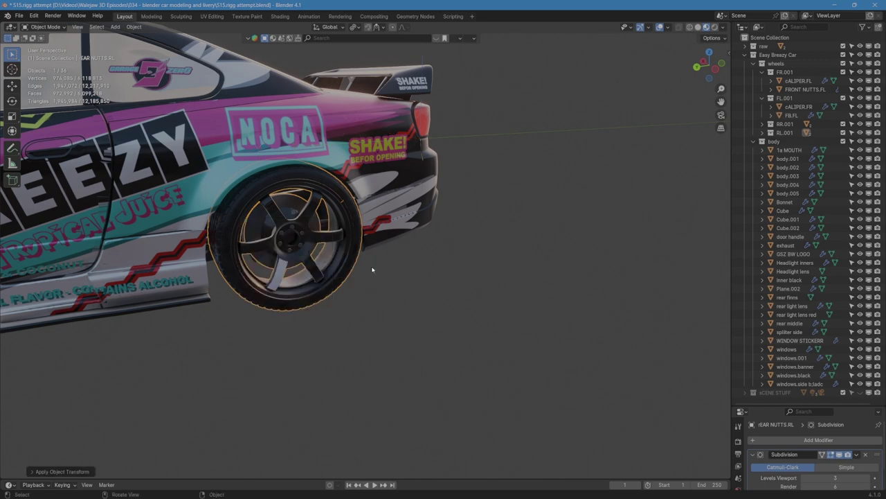
# Step: Select the centre cap face of the rEAR NUTTS.RL wheel's hub in Edit Mode and snap the 3D cursor to it
pyautogui.scroll(-6, 372, 269)
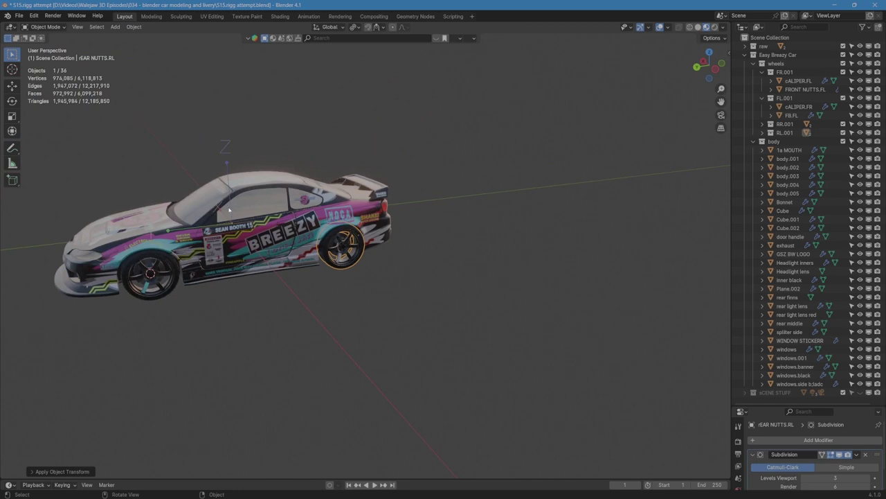
pyautogui.moveTo(282, 323); pyautogui.dragTo(254, 303, button='middle')
pyautogui.scroll(3, 253, 303)
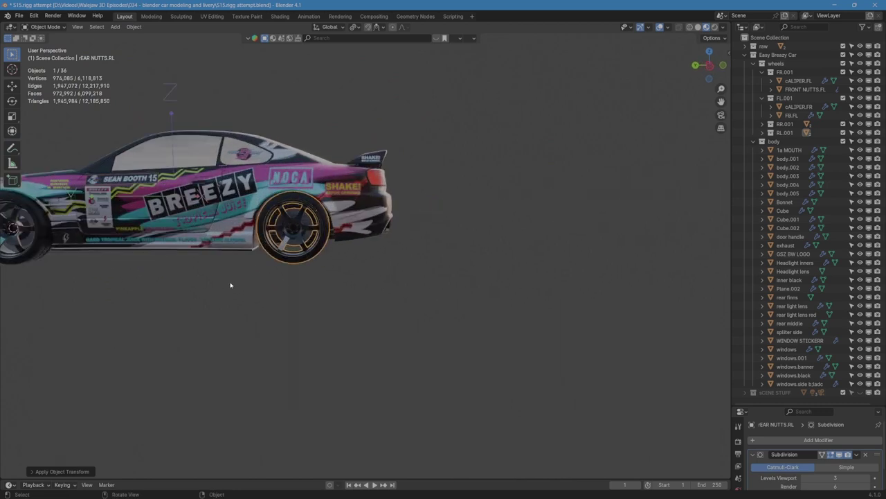
pyautogui.keyDown('shift'); pyautogui.moveTo(204, 260); pyautogui.dragTo(301, 223, button='middle'); pyautogui.keyUp('shift')
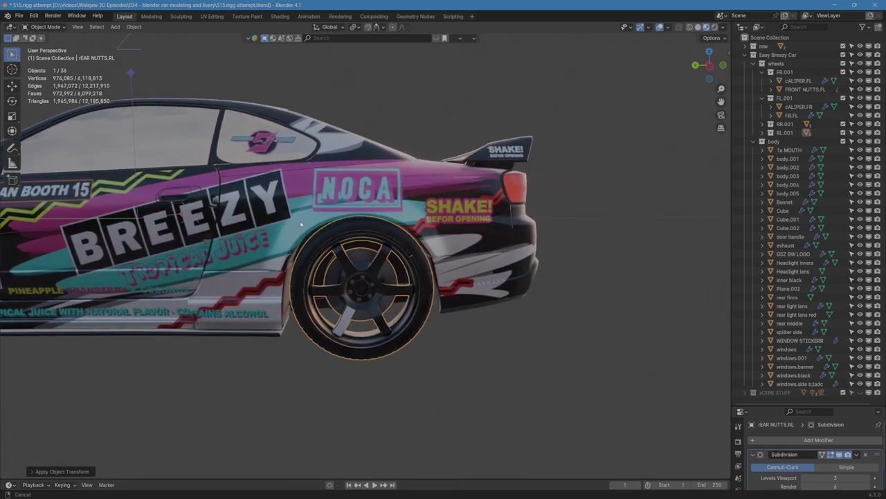
pyautogui.scroll(3, 350, 273)
pyautogui.keyDown('shift'); pyautogui.moveTo(350, 272); pyautogui.dragTo(350, 291, button='middle'); pyautogui.keyUp('shift')
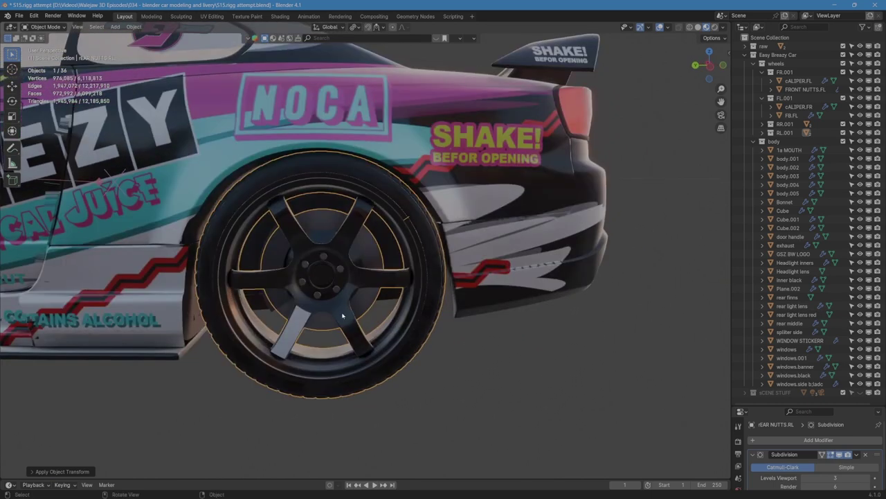
pyautogui.press('Tab')
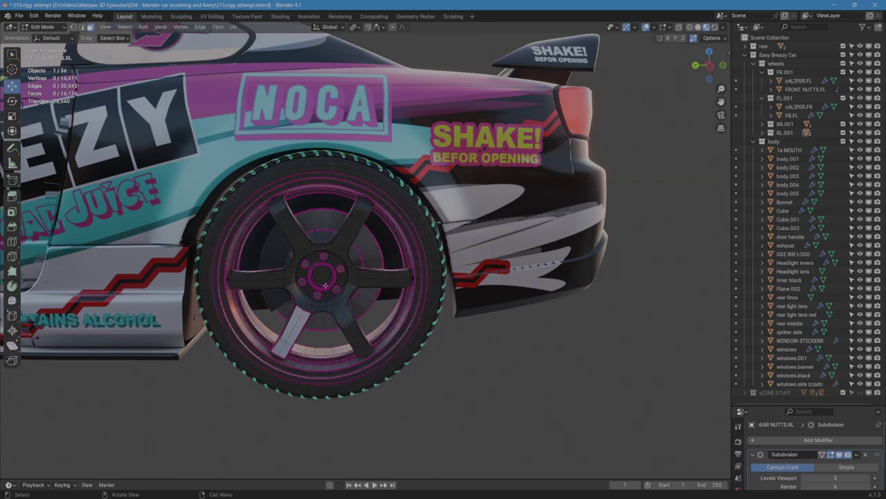
pyautogui.click(323, 277)
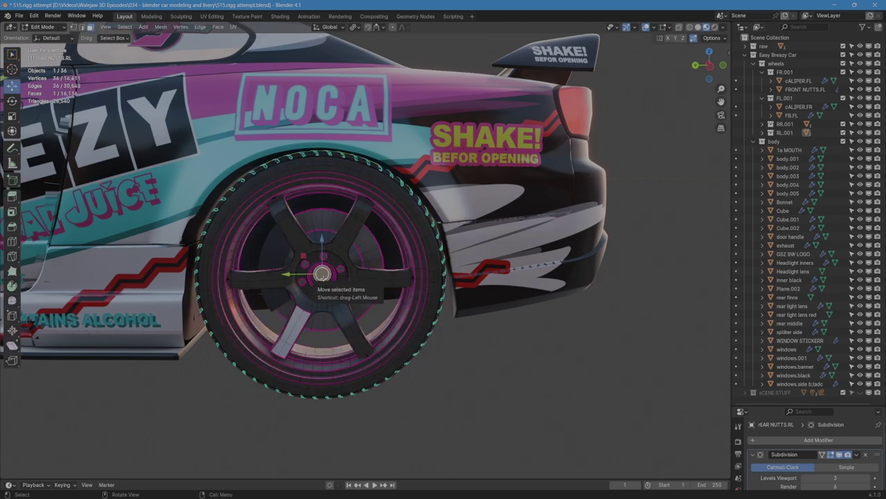
pyautogui.hotkey('shift', 's')
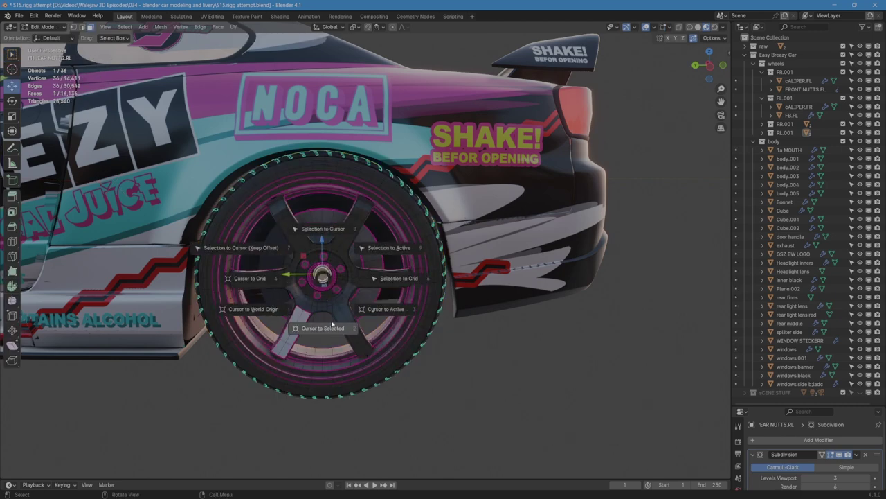
pyautogui.click(333, 324)
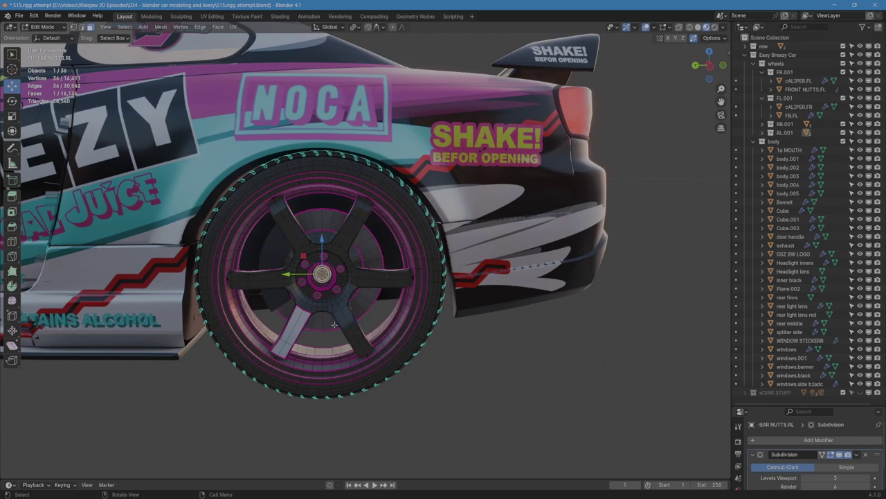
# Step: Return to Object Mode and set the rEAR NUTTS.RL wheel's origin to the 3D cursor
pyautogui.press('Tab')
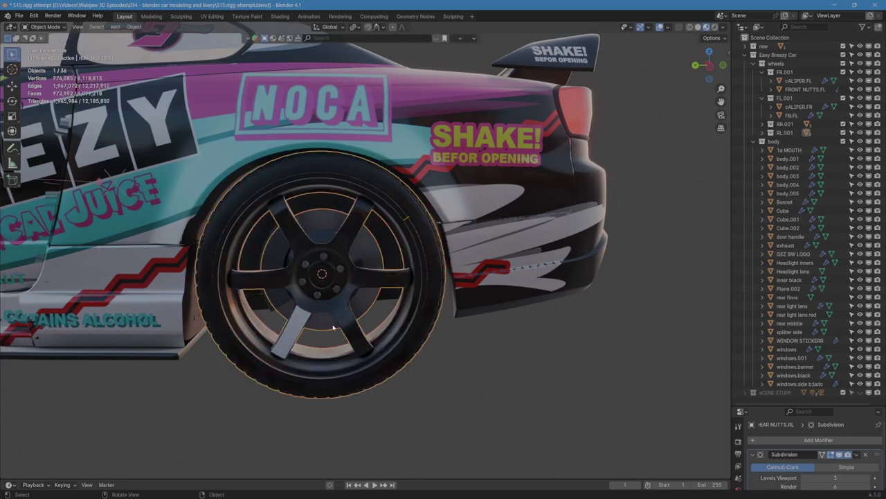
pyautogui.rightClick(322, 286)
pyautogui.moveTo(322, 286)
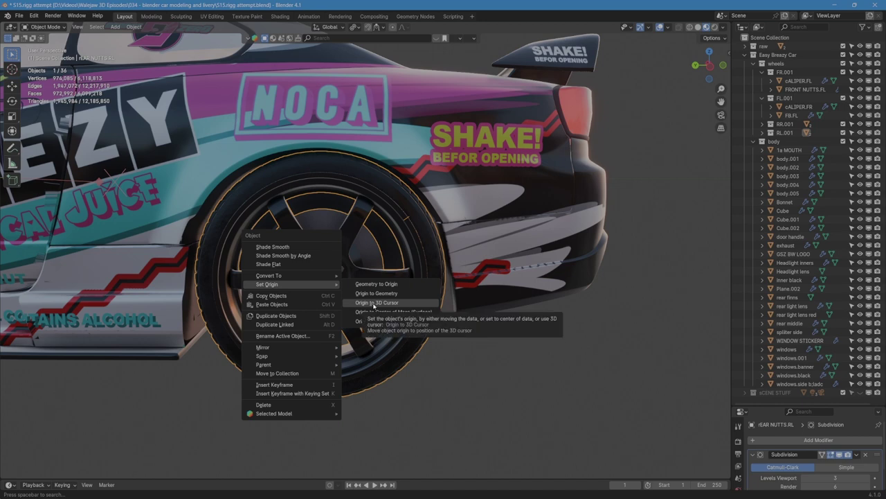
pyautogui.click(374, 304)
# Step: Select all four joined wheels together and inspect their origin axes from several angles
pyautogui.scroll(-8, 374, 305)
pyautogui.moveTo(344, 297); pyautogui.dragTo(286, 310, button='middle')
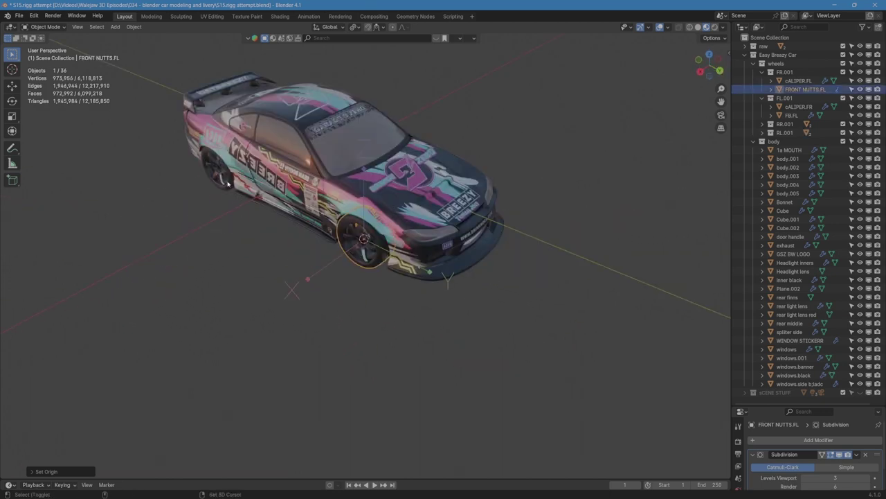
pyautogui.keyDown('shift'); pyautogui.click(229, 183); pyautogui.keyUp('shift')
pyautogui.moveTo(266, 283); pyautogui.dragTo(283, 268, button='middle')
pyautogui.keyDown('shift'); pyautogui.click(282, 268); pyautogui.keyUp('shift')
pyautogui.keyDown('shift'); pyautogui.click(470, 222); pyautogui.keyUp('shift')
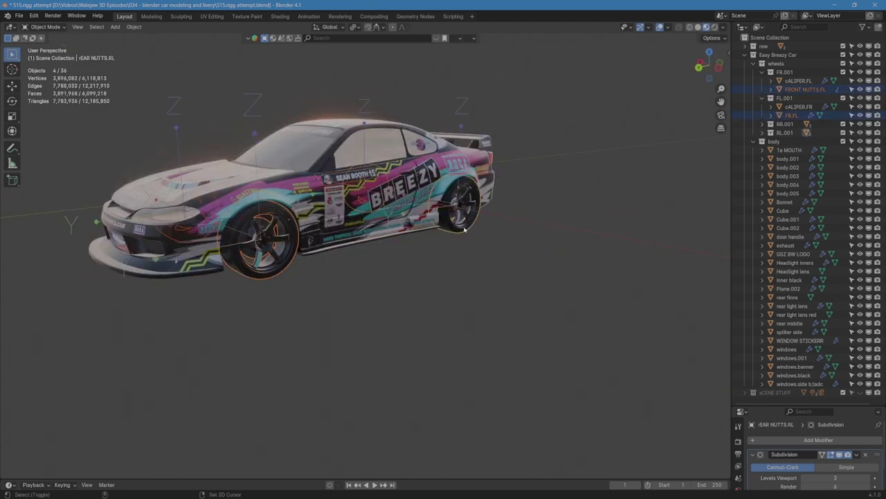
pyautogui.moveTo(470, 222); pyautogui.dragTo(388, 379, button='middle')
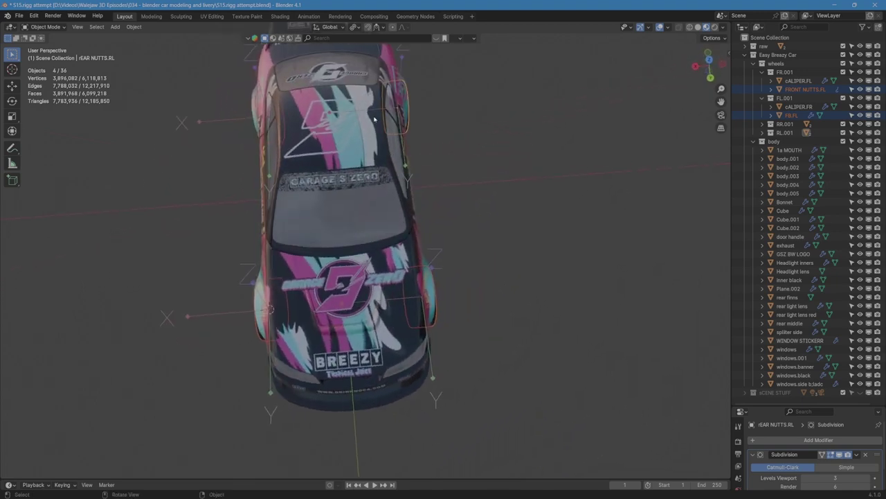
pyautogui.moveTo(434, 303); pyautogui.dragTo(403, 314, button='middle')
pyautogui.moveTo(383, 310); pyautogui.dragTo(446, 330, button='middle')
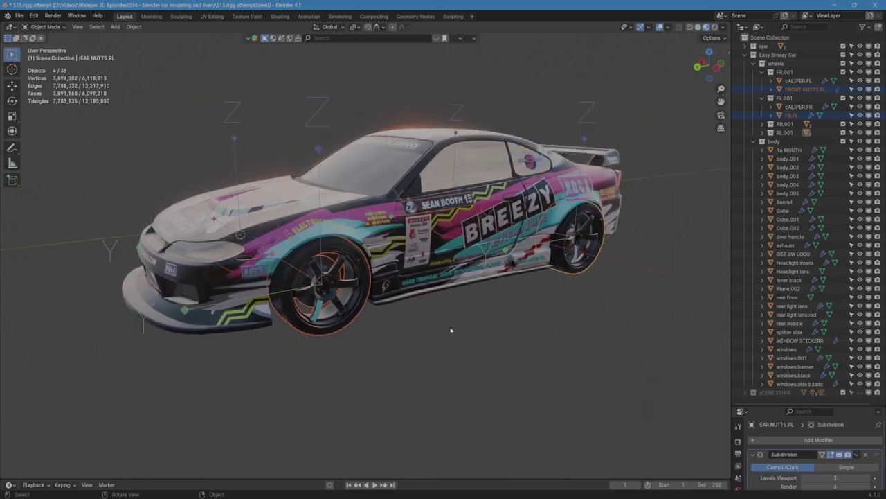
# Step: Select all objects in the body collection and apply all transforms to them
pyautogui.click(401, 242)
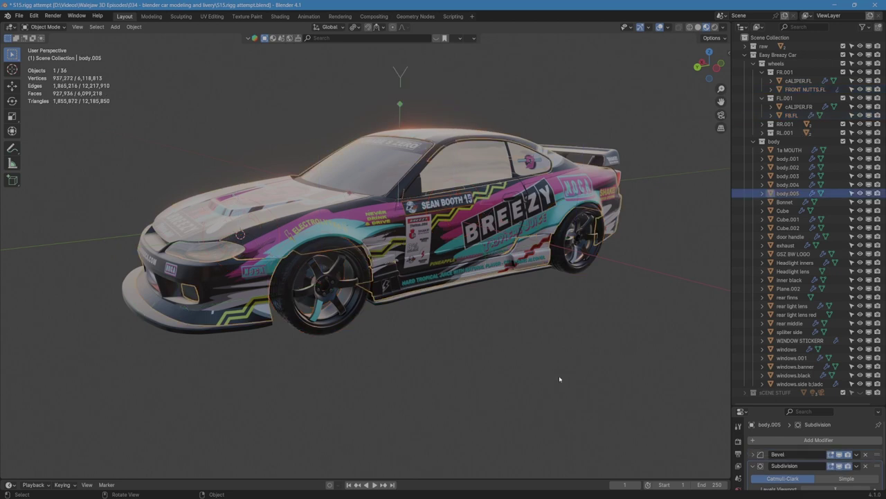
pyautogui.click(774, 141)
pyautogui.rightClick(775, 142)
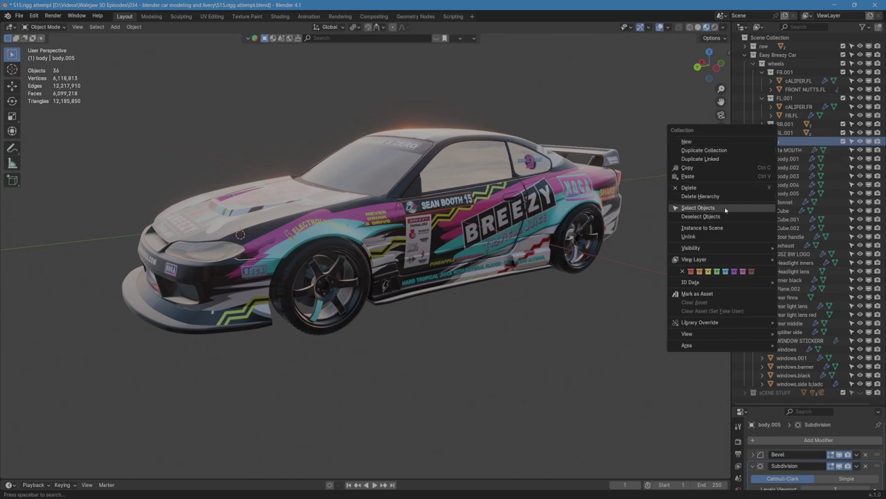
pyautogui.click(698, 207)
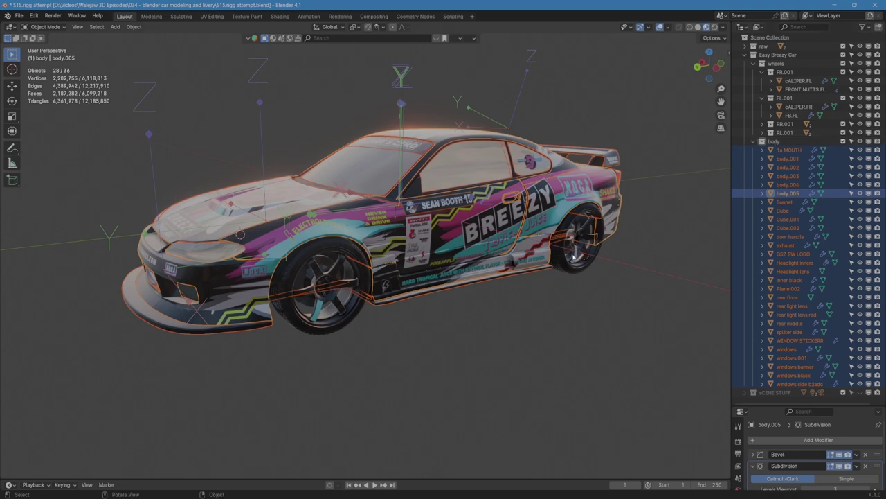
pyautogui.moveTo(485, 269); pyautogui.dragTo(455, 314, button='middle')
pyautogui.scroll(2, 456, 315)
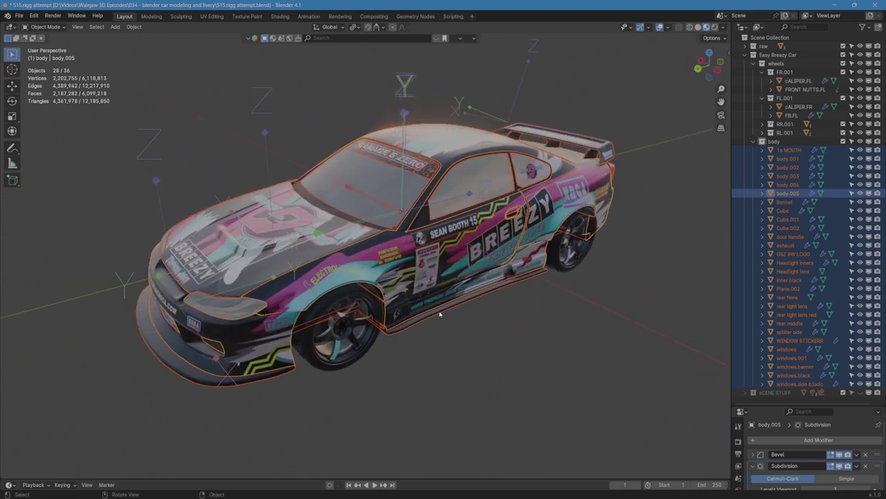
pyautogui.press('ctrl')
pyautogui.hotkey('ctrl', 'a')
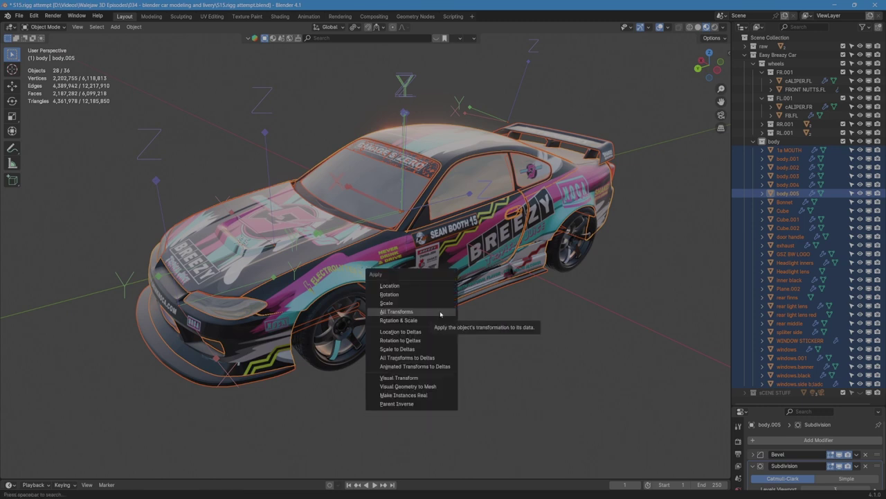
pyautogui.click(441, 312)
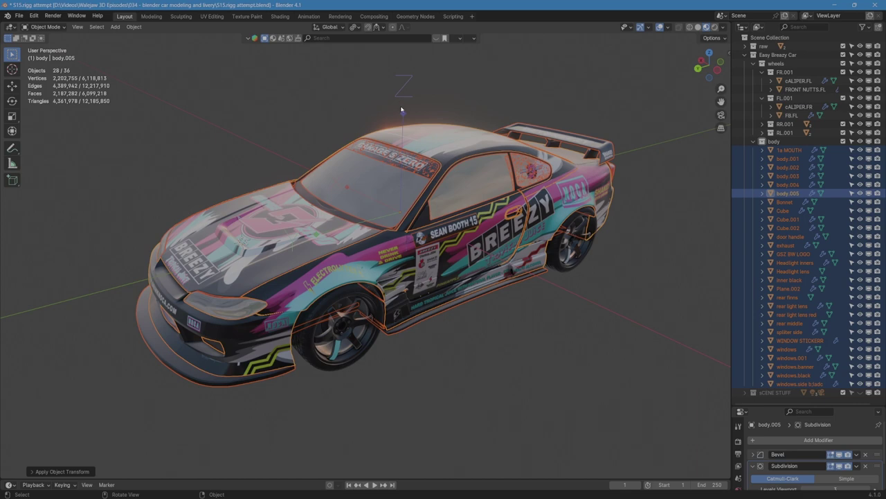
# Step: Select the whole mesh of body.005 in Edit Mode and snap the 3D cursor to the selection
pyautogui.moveTo(461, 329); pyautogui.dragTo(393, 312, button='middle')
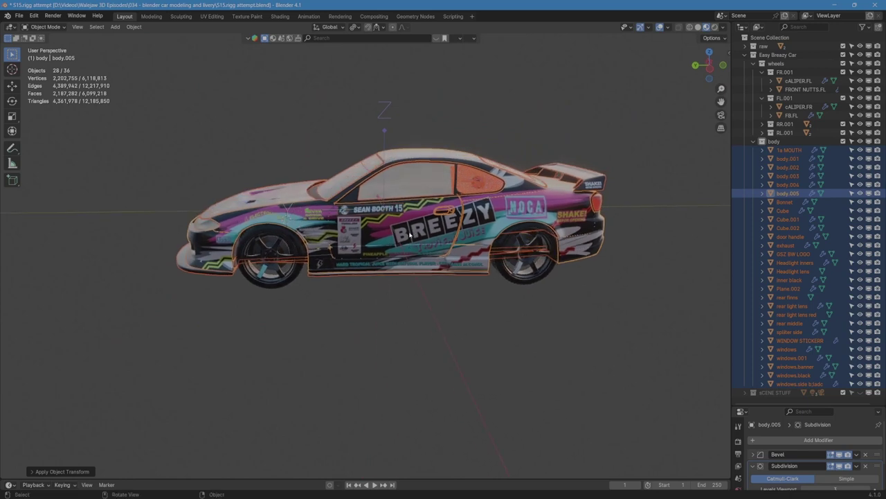
pyautogui.click(360, 302)
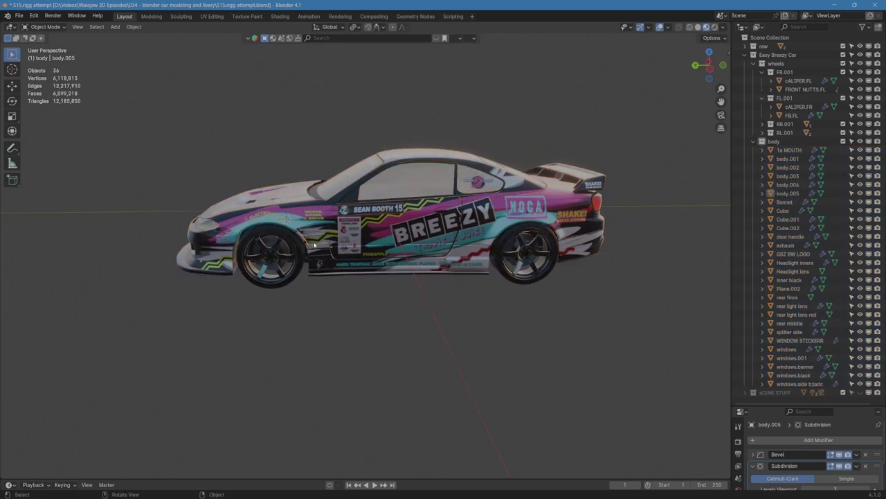
pyautogui.moveTo(358, 299); pyautogui.dragTo(382, 312, button='middle')
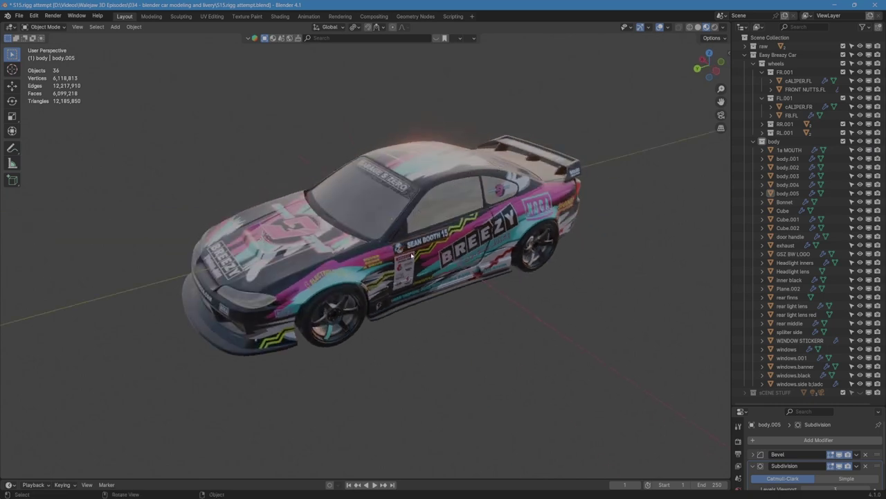
pyautogui.moveTo(382, 255); pyautogui.dragTo(351, 263, button='middle')
pyautogui.click(349, 261)
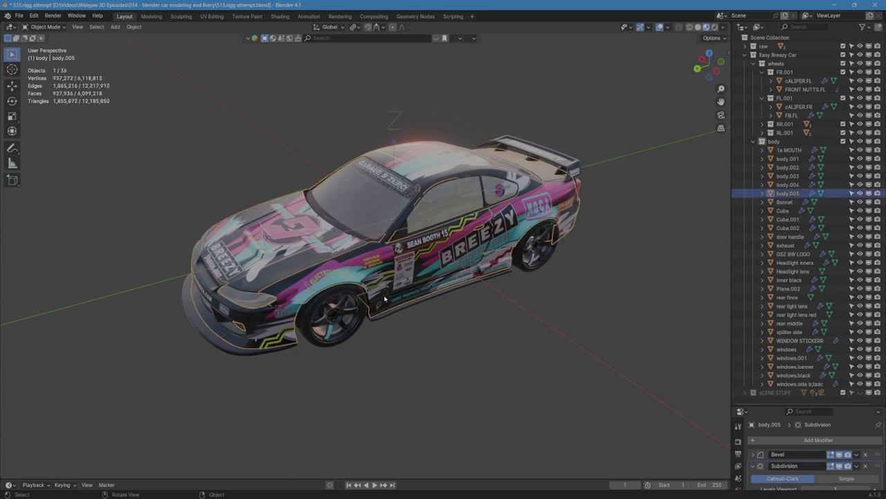
pyautogui.press('Tab')
pyautogui.moveTo(407, 319); pyautogui.dragTo(399, 315, button='middle')
pyautogui.press('a')
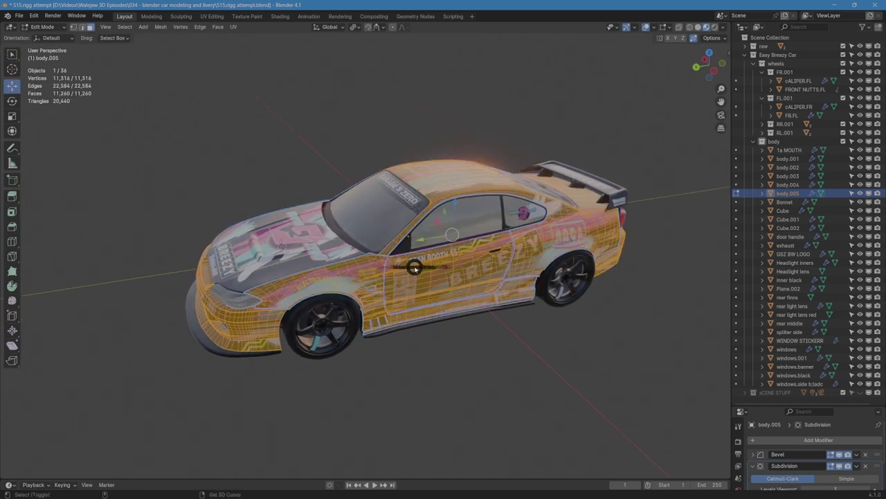
pyautogui.hotkey('shift', 's')
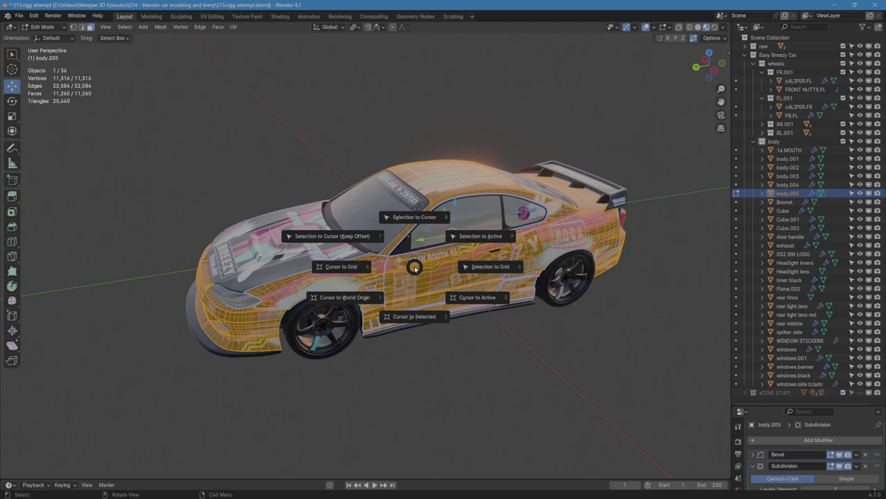
pyautogui.click(412, 316)
# Step: Return to Object Mode and set the origin of body.005 to the 3D cursor
pyautogui.moveTo(412, 316); pyautogui.dragTo(434, 299, button='middle')
pyautogui.scroll(3, 431, 318)
pyautogui.scroll(1, 430, 318)
pyautogui.scroll(-4, 435, 299)
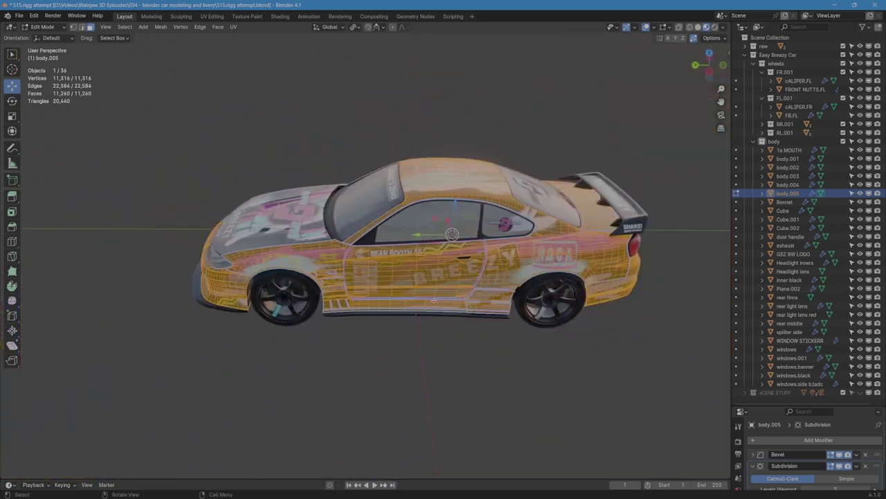
pyautogui.press('Tab')
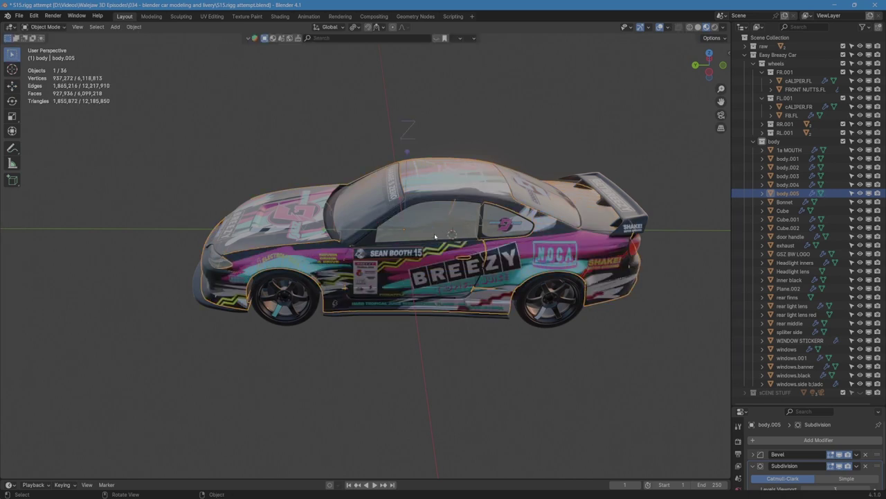
pyautogui.rightClick(437, 233)
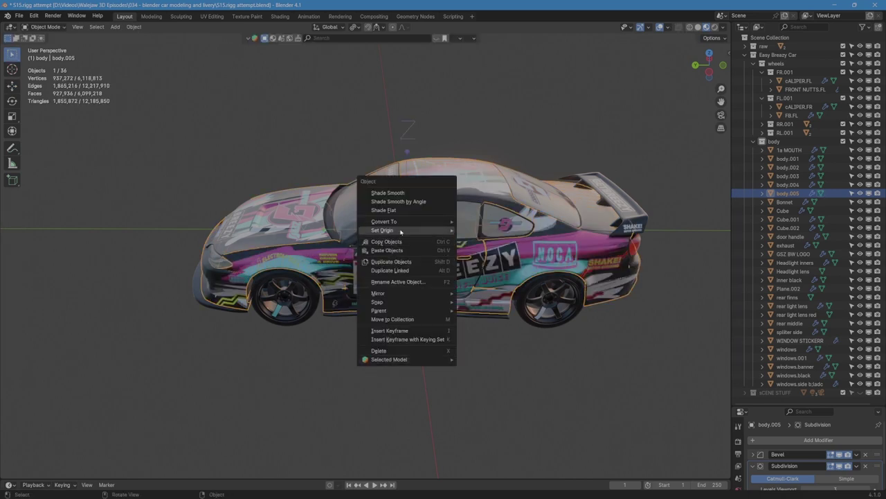
pyautogui.moveTo(443, 231)
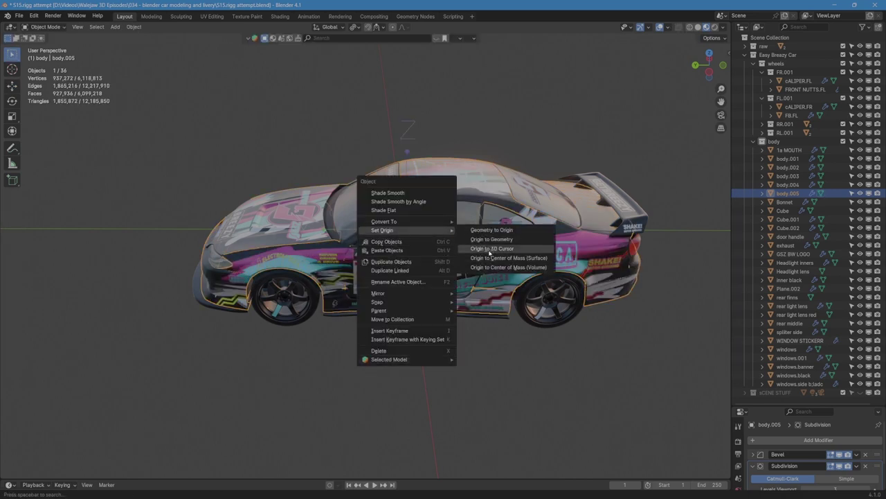
pyautogui.press('Return')
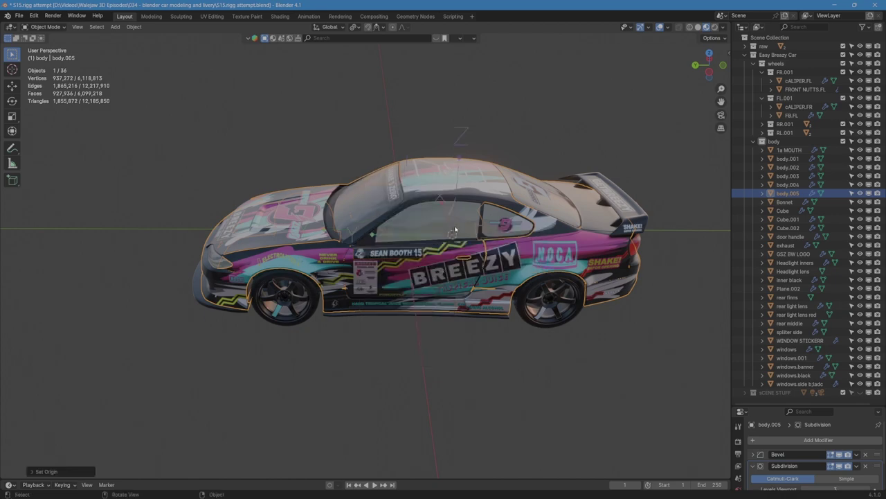
# Step: Select all objects in the body collection, set their origins to the 3D cursor, and deselect everything
pyautogui.moveTo(413, 309); pyautogui.dragTo(414, 346, button='middle')
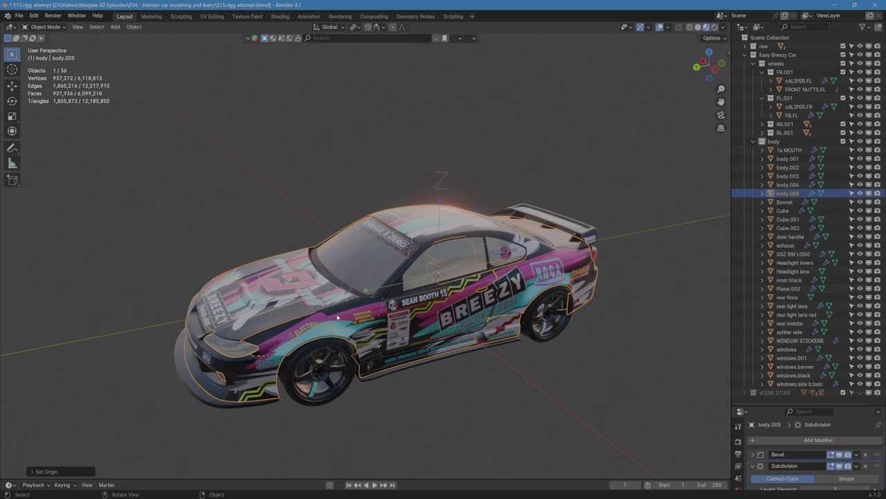
pyautogui.click(773, 141)
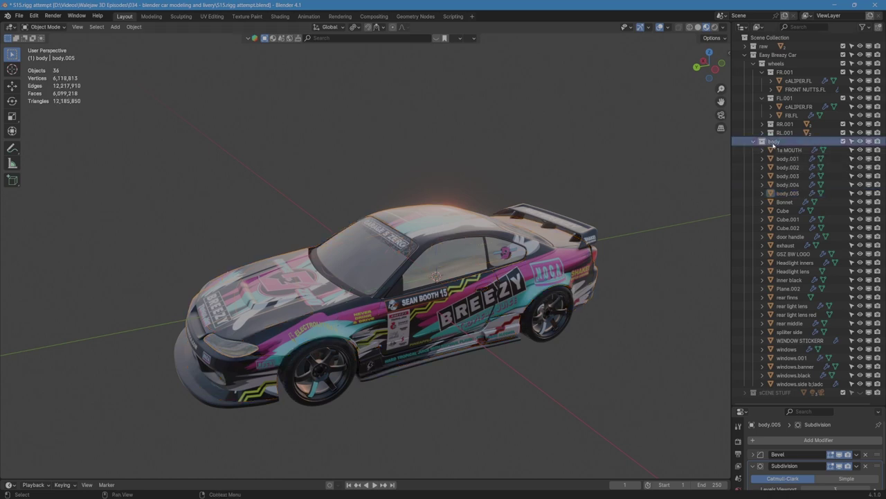
pyautogui.rightClick(773, 144)
pyautogui.click(773, 143)
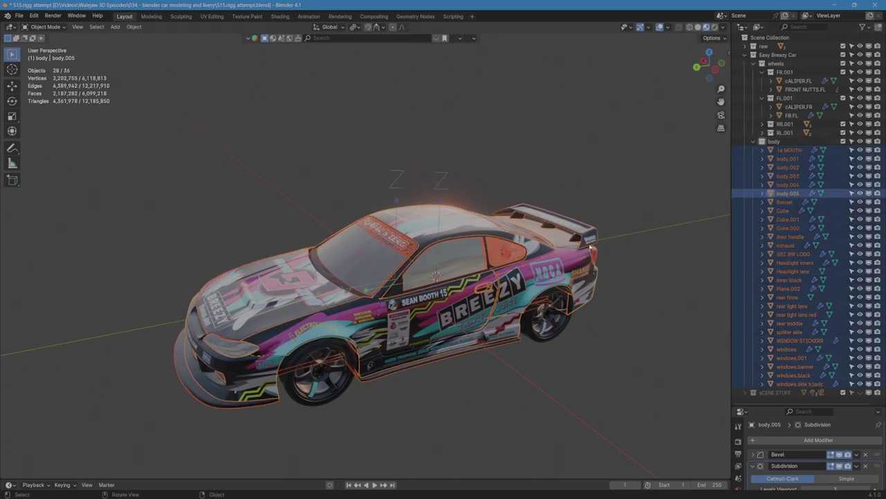
pyautogui.rightClick(455, 245)
pyautogui.moveTo(450, 246)
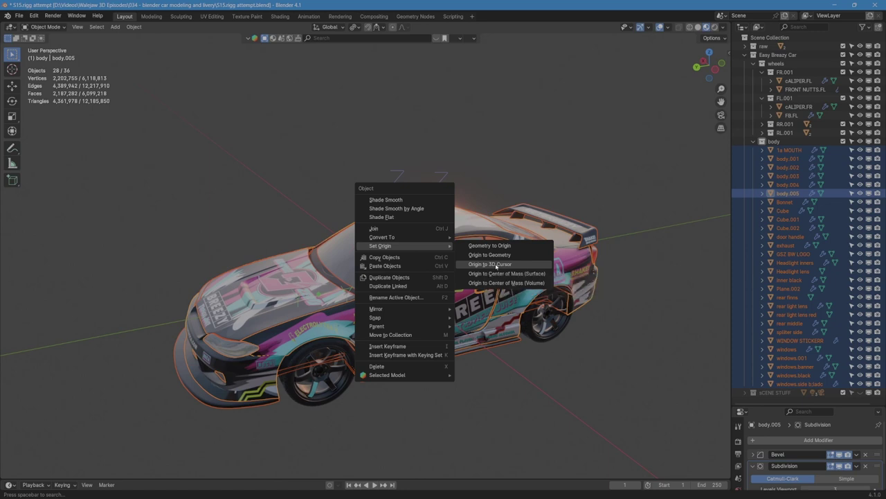
pyautogui.click(496, 265)
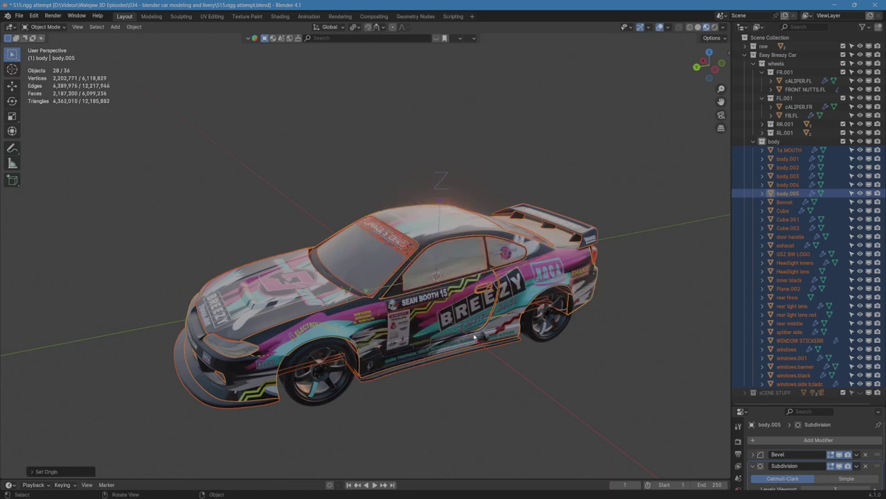
pyautogui.moveTo(436, 348); pyautogui.dragTo(493, 340, button='middle')
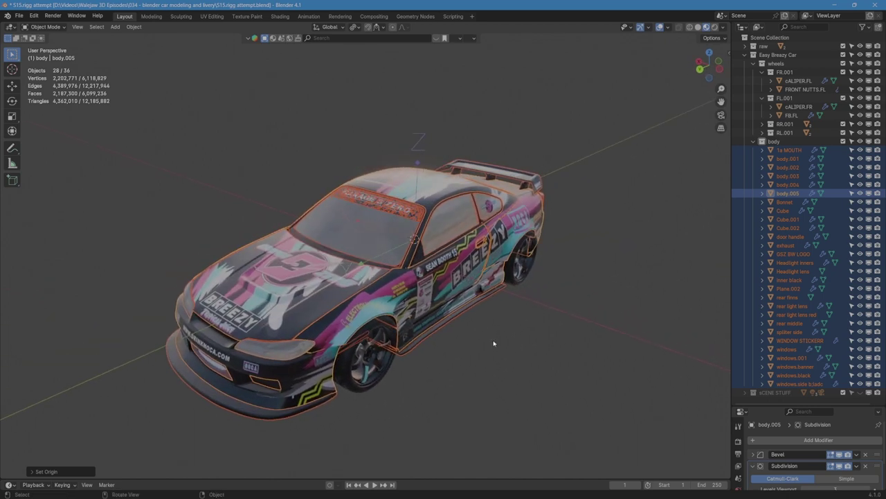
pyautogui.click(492, 343)
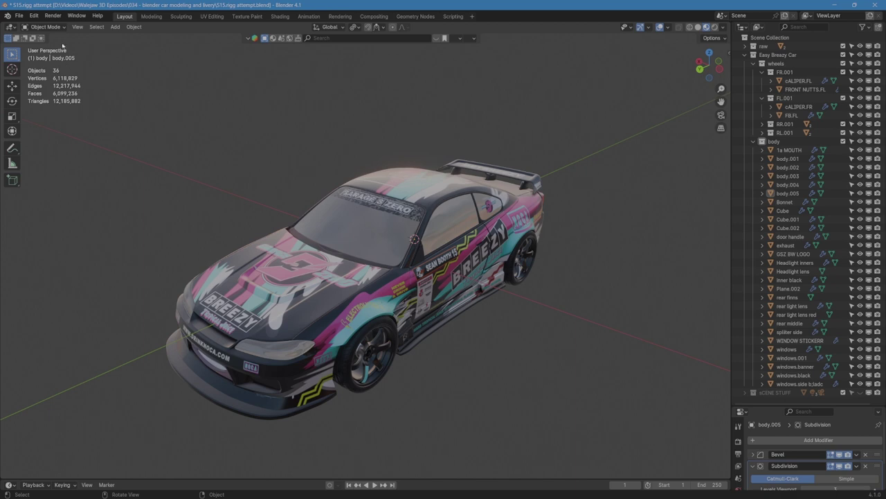
# Step: Search the add-ons in the preferences for "riga" and clear the search
pyautogui.click(33, 15)
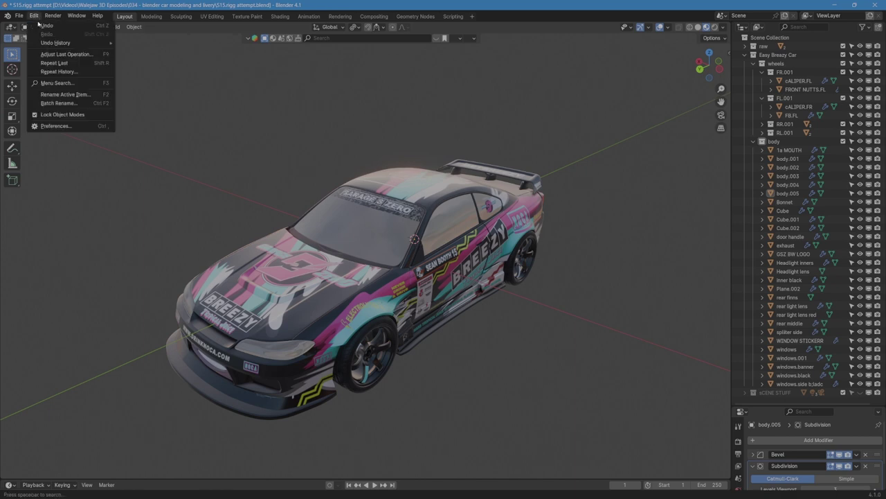
pyautogui.click(65, 127)
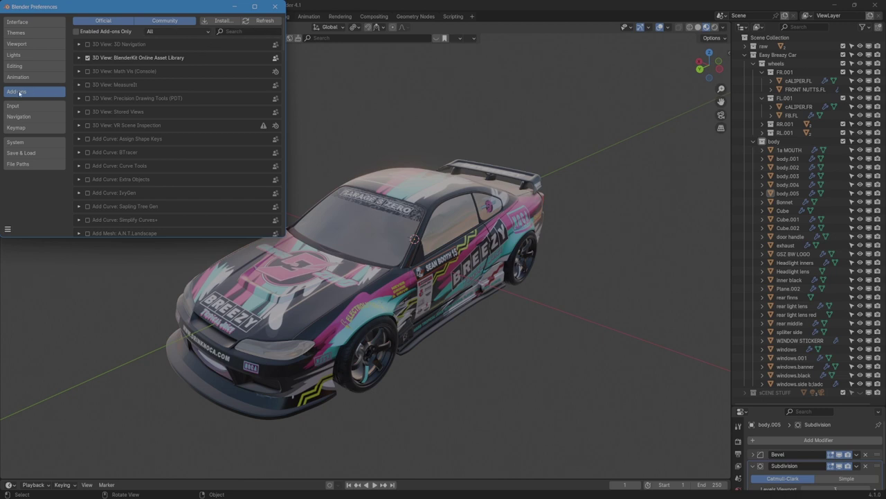
pyautogui.click(236, 32)
pyautogui.write('riga')
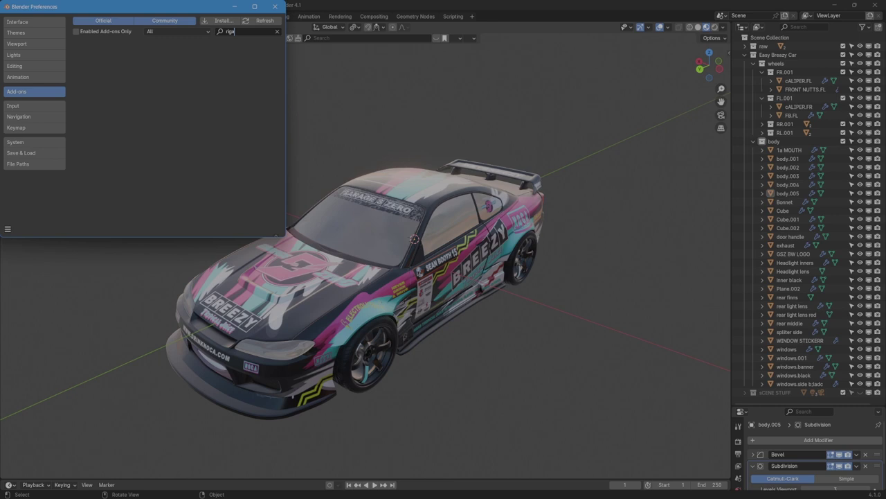
pyautogui.press('BackSpace')
pyautogui.press('BackSpace')
pyautogui.press('BackSpace')
pyautogui.press('BackSpace')
# Step: Install the Rigacar (Generates Car Rig) add-on, enable it, and close the preferences
pyautogui.click(223, 22)
pyautogui.click(79, 45)
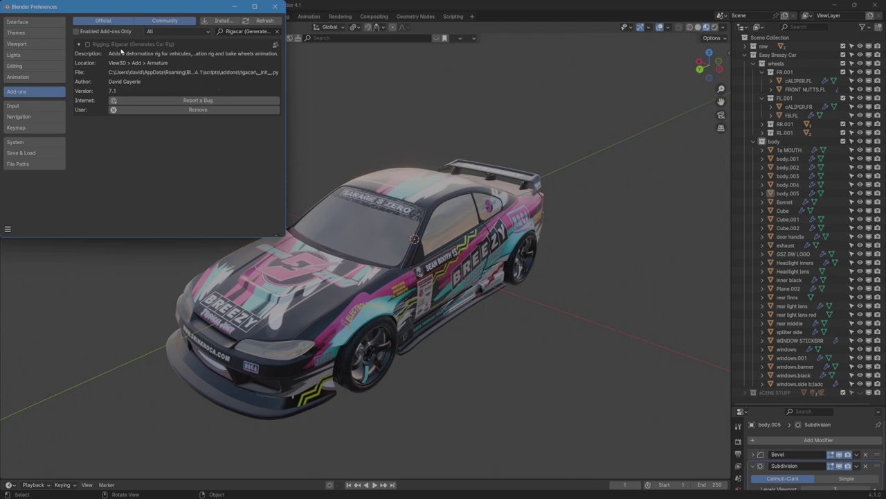
pyautogui.click(88, 45)
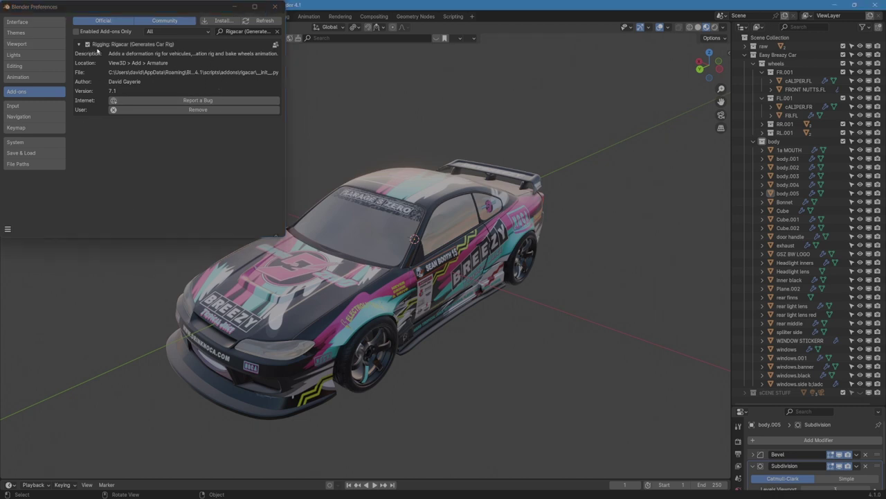
pyautogui.click(275, 7)
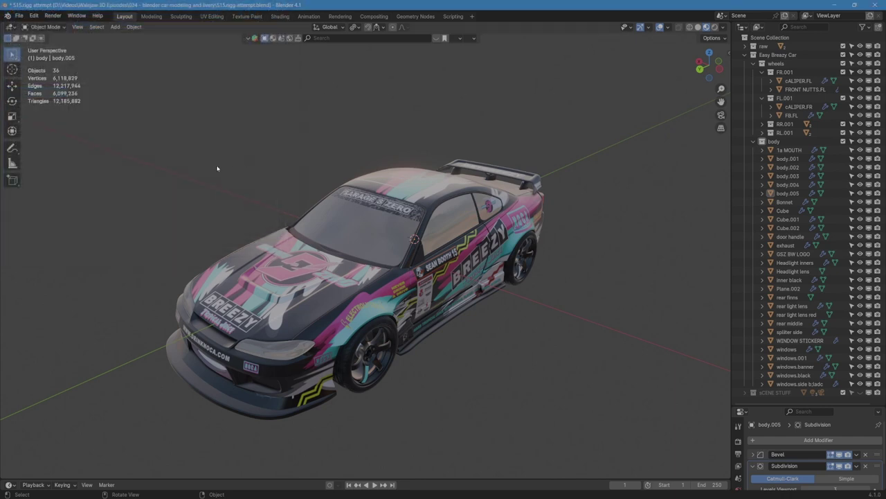
# Step: Add a Car (deformation rig) armature to the scene and expand its creation settings
pyautogui.hotkey('shift', 'a')
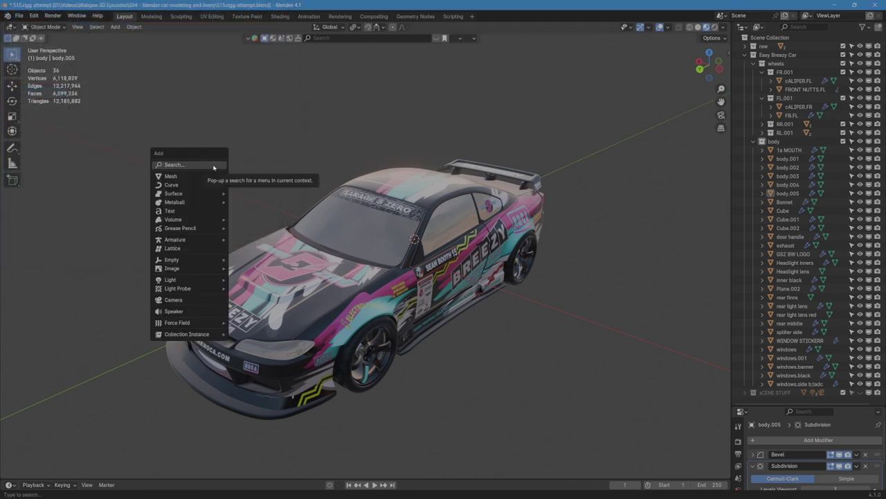
pyautogui.moveTo(209, 242)
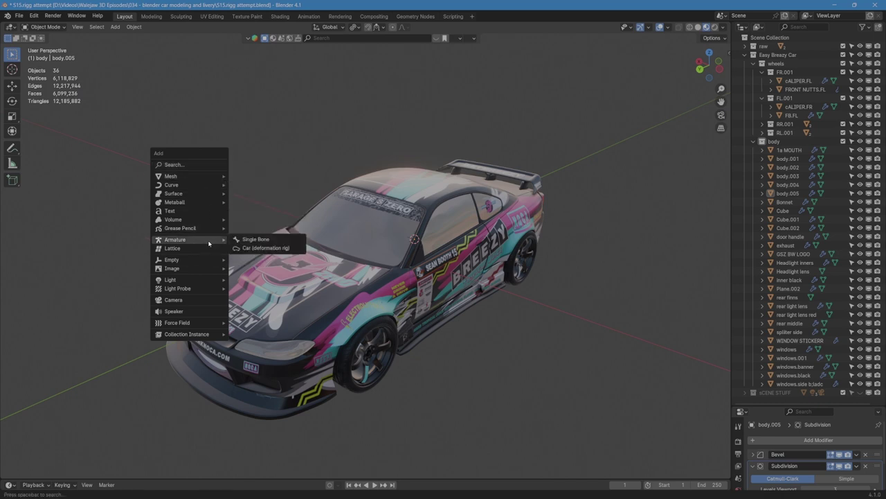
pyautogui.click(260, 250)
pyautogui.moveTo(414, 336); pyautogui.dragTo(322, 329, button='middle')
pyautogui.moveTo(236, 206); pyautogui.dragTo(358, 239, button='middle')
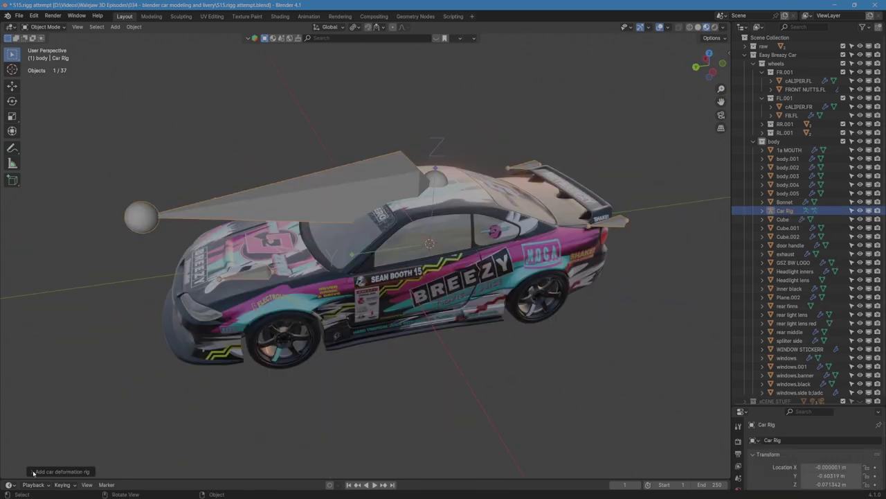
pyautogui.click(34, 473)
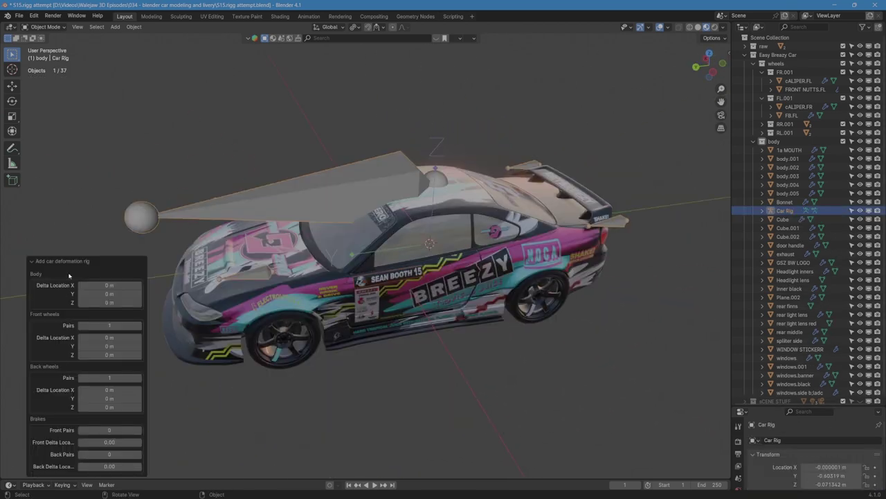
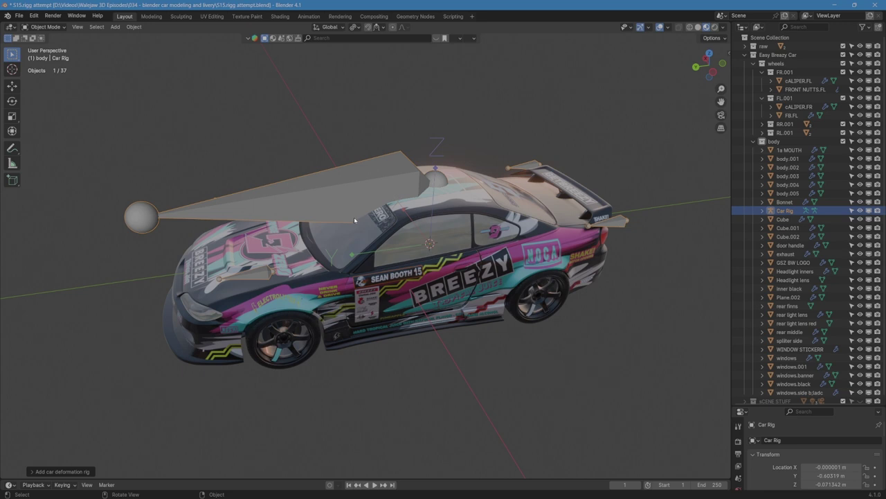
# Step: Annotate the view with an arrow above the car pointing toward its rear and a stick figure over the roof
pyautogui.moveTo(379, 248); pyautogui.dragTo(415, 166, button='middle')
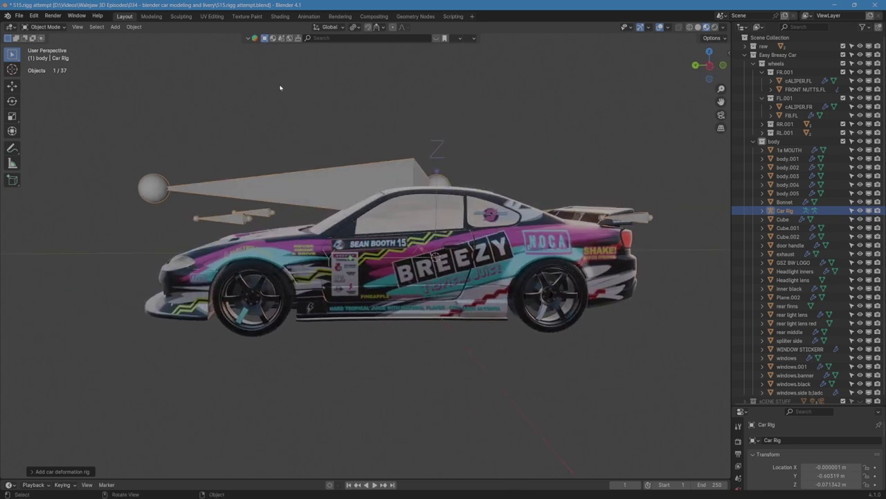
pyautogui.click(12, 147)
pyautogui.moveTo(135, 115)
pyautogui.mouseDown()
pyautogui.moveTo(428, 106)
pyautogui.moveTo(390, 124)
pyautogui.moveTo(384, 93)
pyautogui.mouseUp()
pyautogui.moveTo(383, 147); pyautogui.dragTo(422, 182, button='middle')
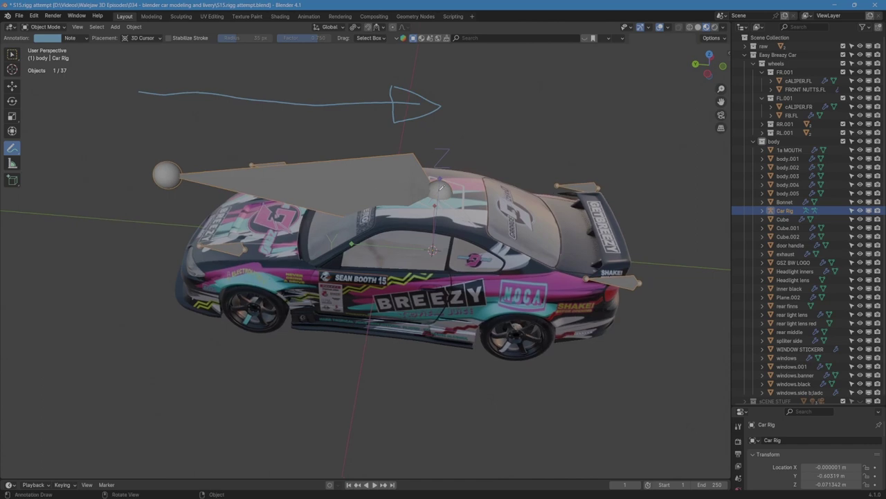
pyautogui.moveTo(489, 93)
pyautogui.mouseDown()
pyautogui.moveTo(461, 127)
pyautogui.moveTo(528, 124)
pyautogui.mouseUp()
pyautogui.moveTo(462, 128); pyautogui.dragTo(475, 173)
pyautogui.moveTo(515, 124)
pyautogui.mouseDown()
pyautogui.moveTo(521, 186)
pyautogui.moveTo(558, 128)
pyautogui.moveTo(555, 85)
pyautogui.moveTo(562, 88)
pyautogui.mouseUp()
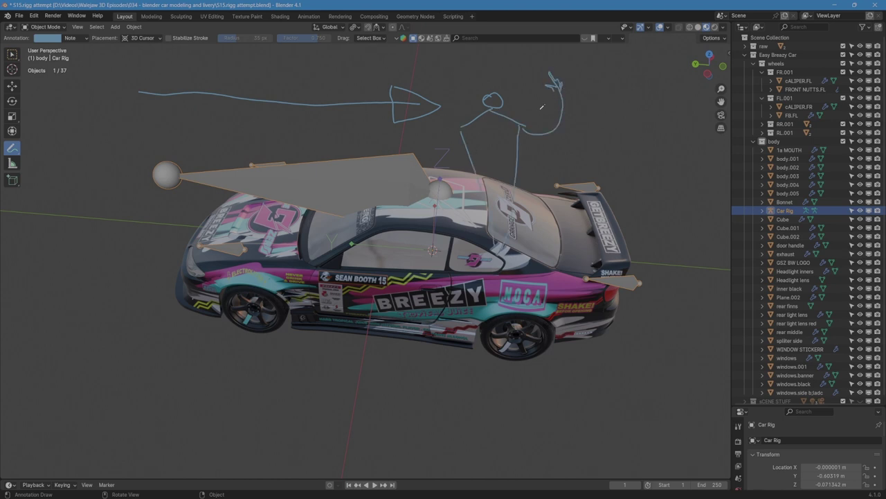
pyautogui.moveTo(476, 186); pyautogui.dragTo(419, 160, button='middle')
pyautogui.moveTo(458, 232); pyautogui.dragTo(433, 183, button='middle')
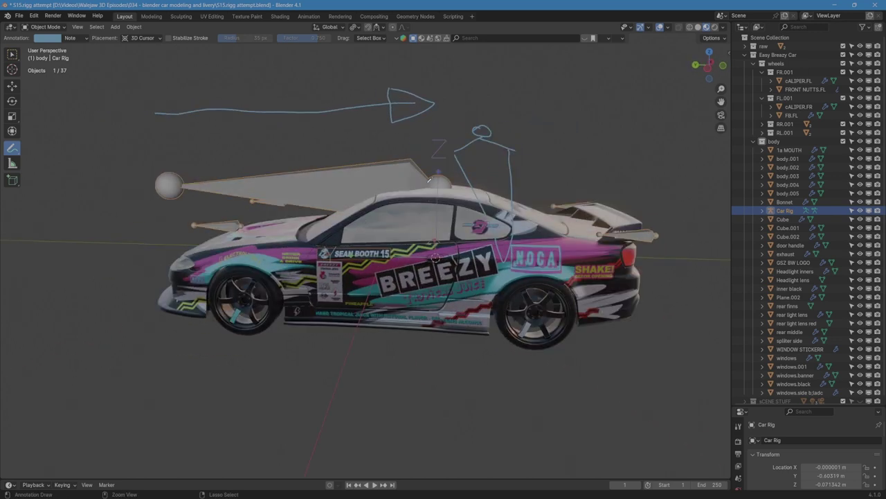
# Step: Undo all annotation strokes and switch to the Move tool
pyautogui.hotkey('ctrl', 'z')
pyautogui.hotkey('ctrl', 'z')
pyautogui.hotkey('ctrl', 'z')
pyautogui.hotkey('ctrl', 'z')
pyautogui.hotkey('ctrl', 'z')
pyautogui.hotkey('ctrl', 'z')
pyautogui.hotkey('ctrl', 'z')
pyautogui.hotkey('ctrl', 'z')
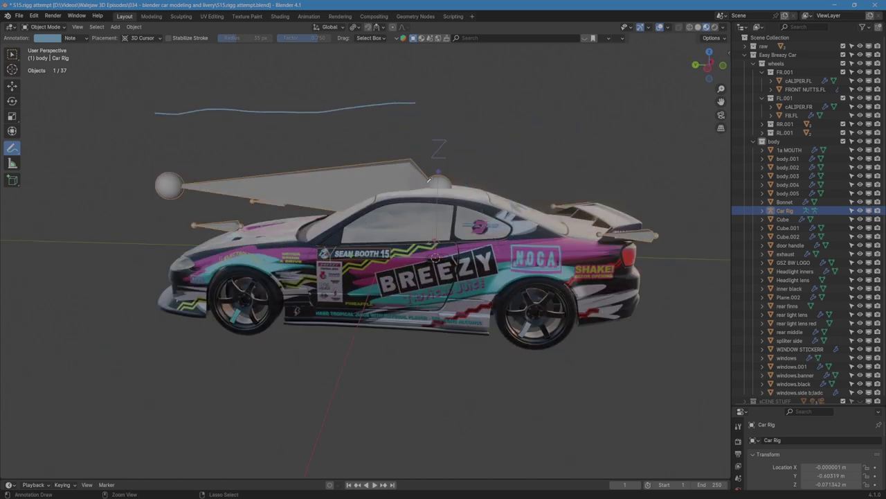
pyautogui.moveTo(374, 222); pyautogui.dragTo(368, 236, button='middle')
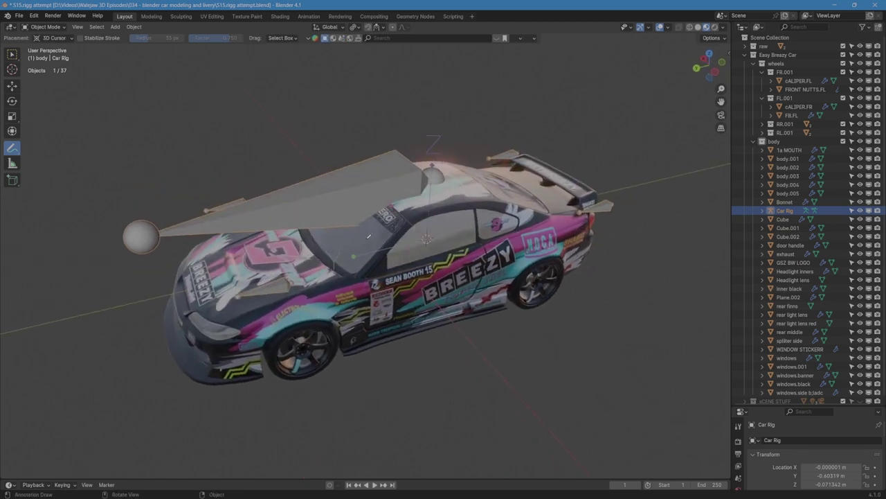
pyautogui.click(12, 86)
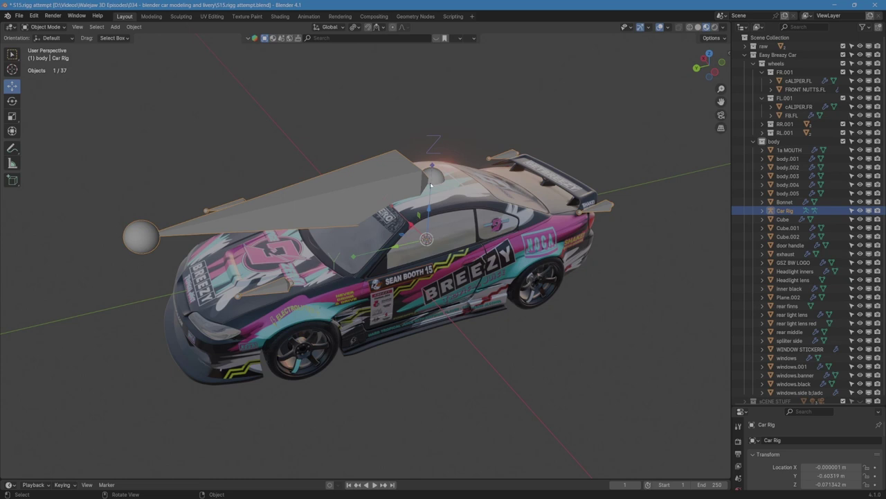
pyautogui.write('r')
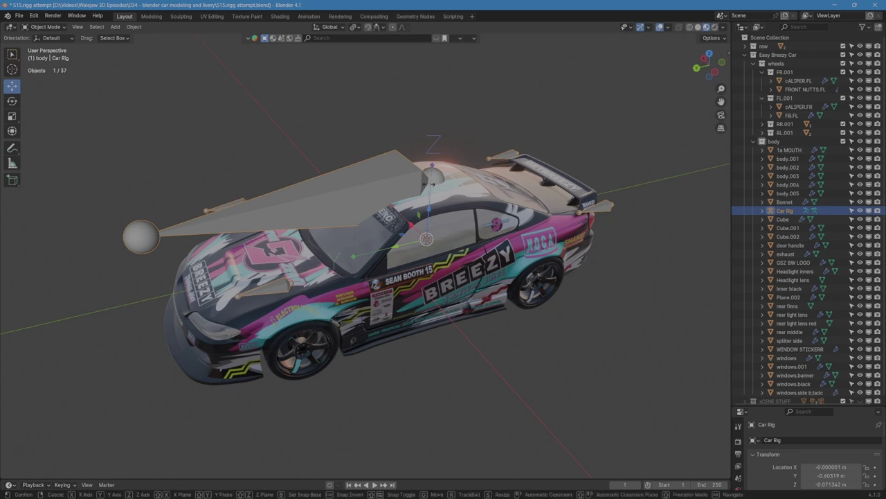
pyautogui.write('90')
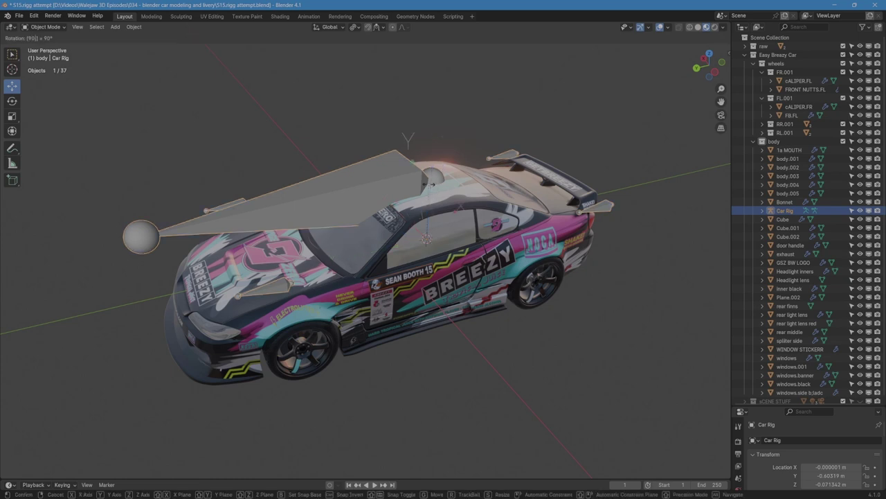
pyautogui.press('Return')
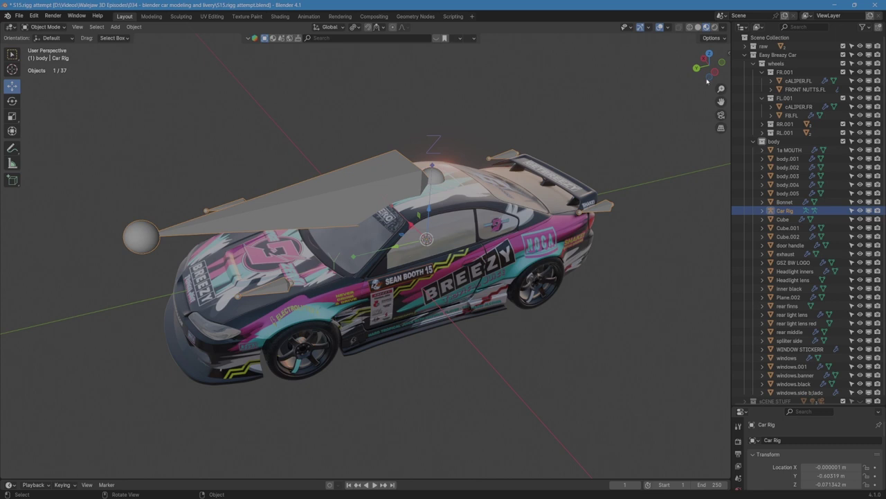
pyautogui.click(711, 40)
pyautogui.click(711, 38)
pyautogui.click(711, 64)
# Step: Rotate the Car Rig 180° about the global Z axis and apply all transforms to it
pyautogui.press('r')
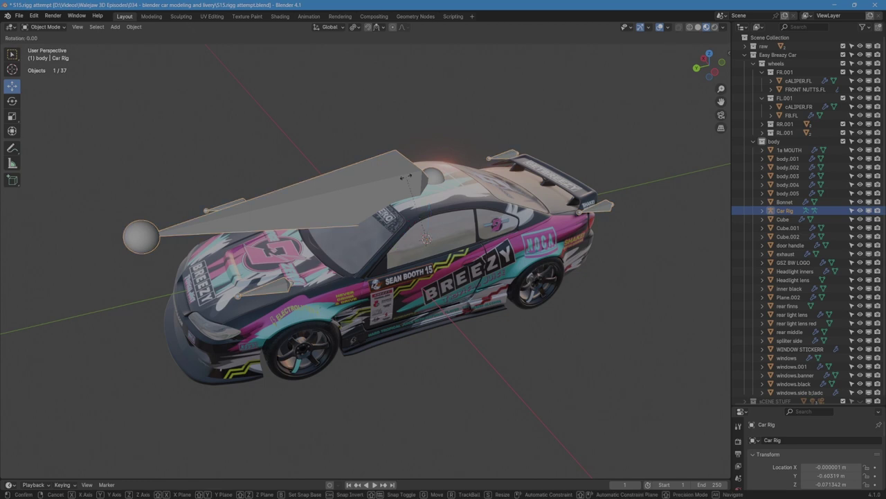
pyautogui.write('z')
pyautogui.write('180')
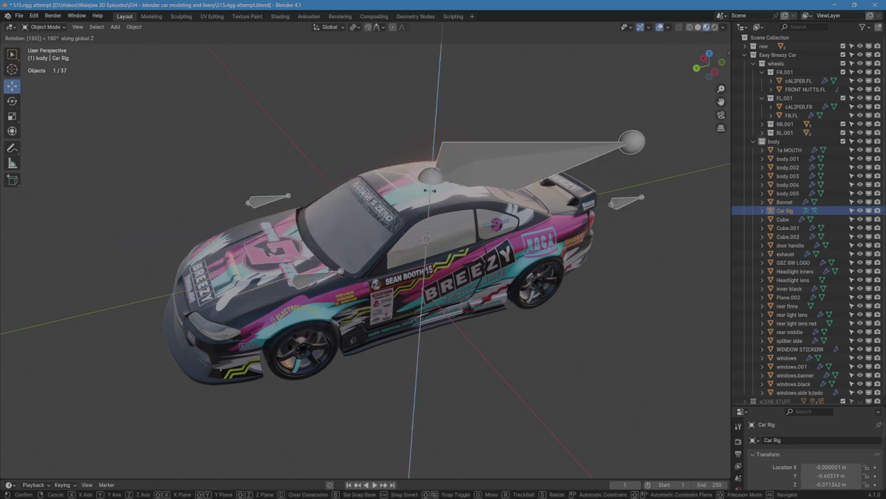
pyautogui.press('Return')
pyautogui.hotkey('ctrl', 'a')
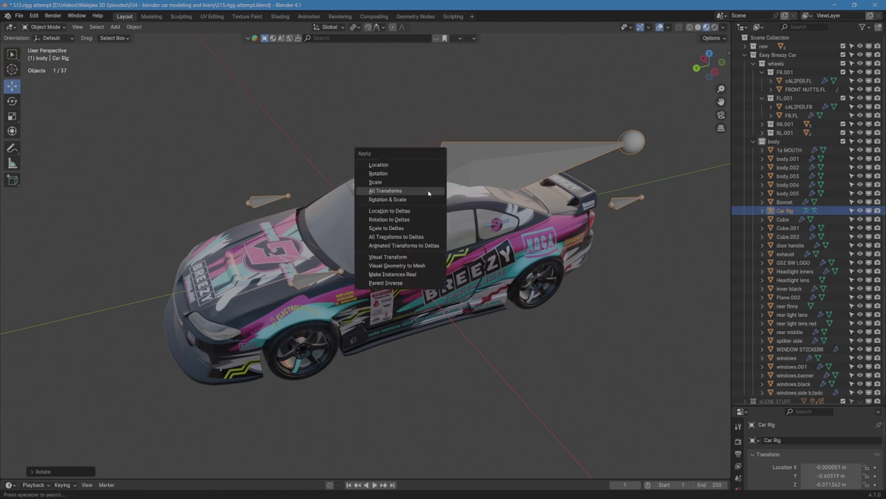
pyautogui.click(424, 191)
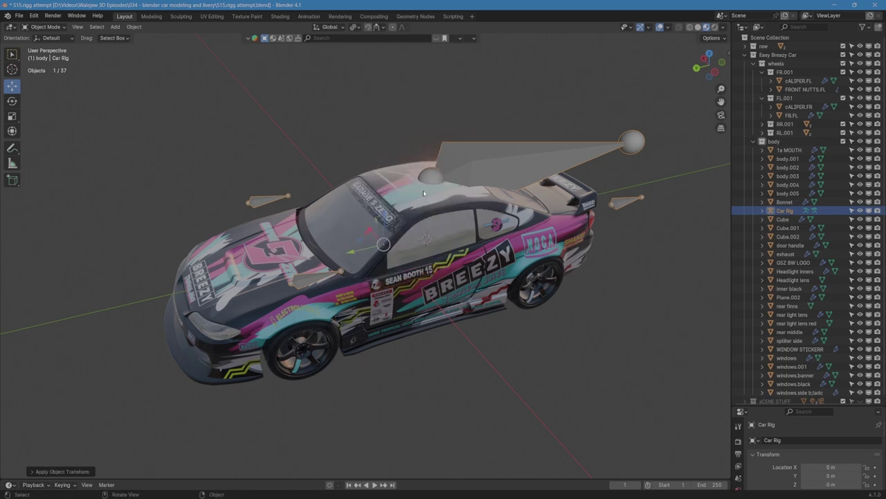
pyautogui.moveTo(478, 238); pyautogui.dragTo(493, 218, button='middle')
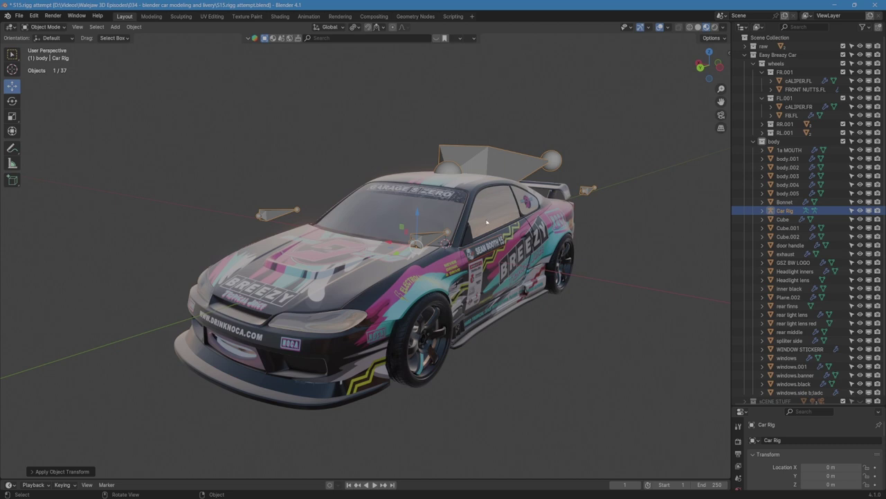
pyautogui.moveTo(493, 216); pyautogui.dragTo(451, 250, button='middle')
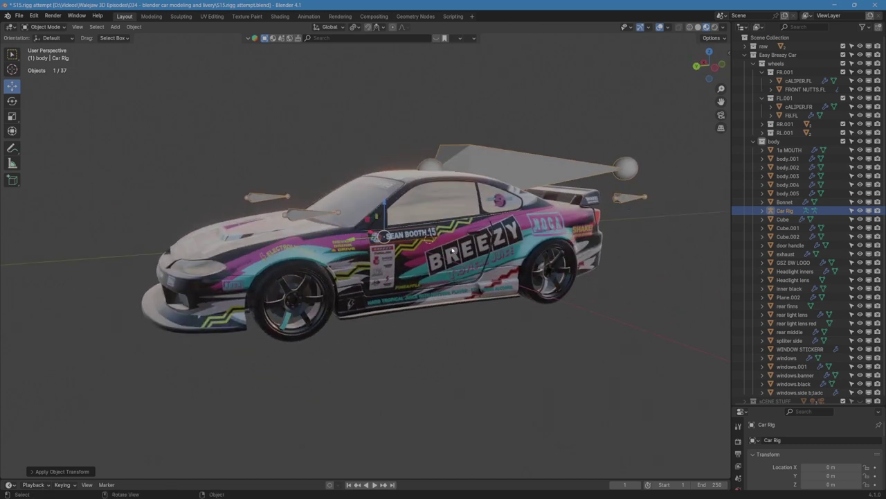
pyautogui.click(307, 218)
pyautogui.moveTo(307, 219); pyautogui.dragTo(386, 265, button='middle')
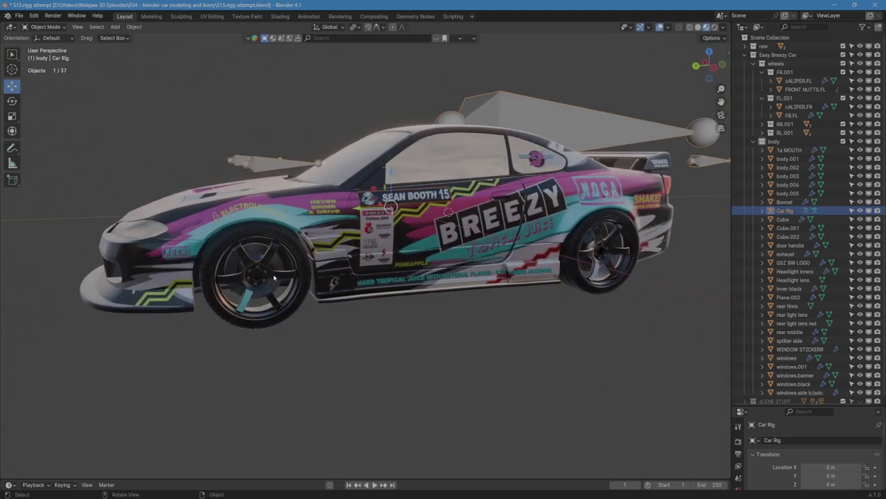
# Step: Snap the 3D cursor to the origin of the front left wheel object FB.FL
pyautogui.click(274, 277)
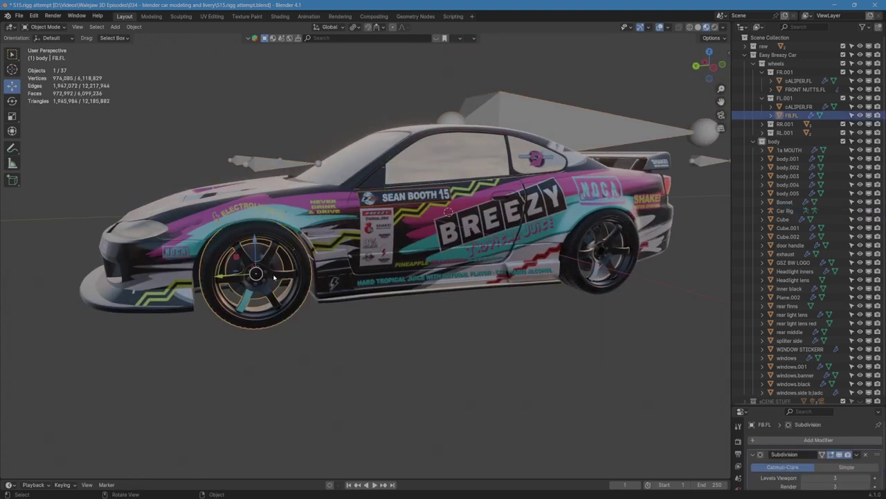
pyautogui.hotkey('shift', 's')
pyautogui.click(277, 326)
pyautogui.moveTo(277, 326); pyautogui.dragTo(379, 295, button='middle')
pyautogui.scroll(3, 304, 292)
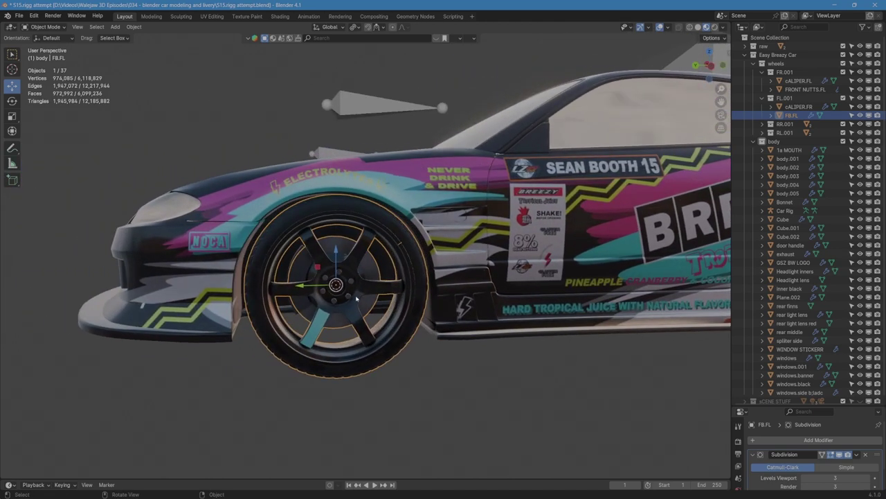
# Step: Examine the front left wheel's mesh and origin up close to check where its centre lies
pyautogui.press('Tab')
pyautogui.scroll(7, 346, 302)
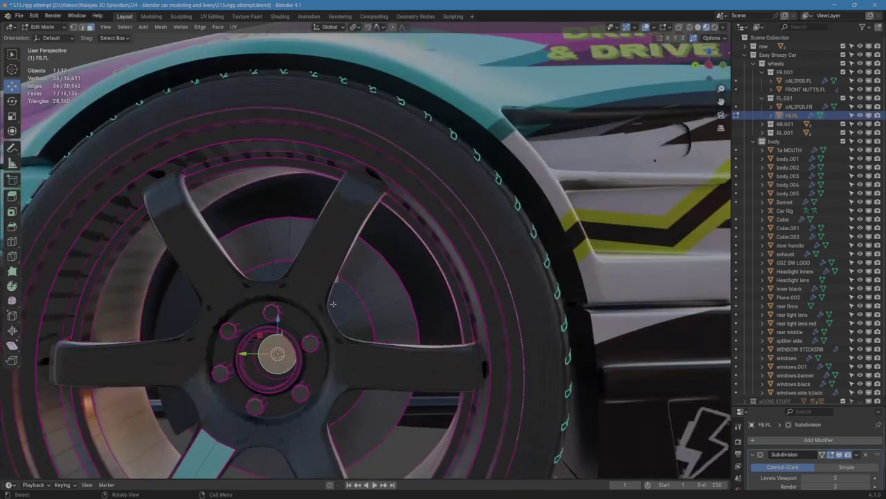
pyautogui.moveTo(333, 303); pyautogui.dragTo(294, 306, button='middle')
pyautogui.press('Tab')
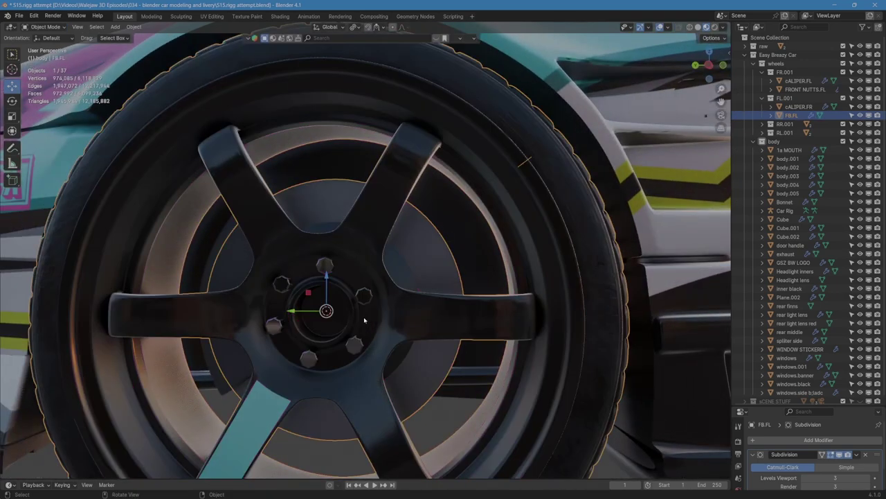
pyautogui.scroll(-3, 365, 318)
pyautogui.scroll(2, 364, 320)
pyautogui.press('Tab')
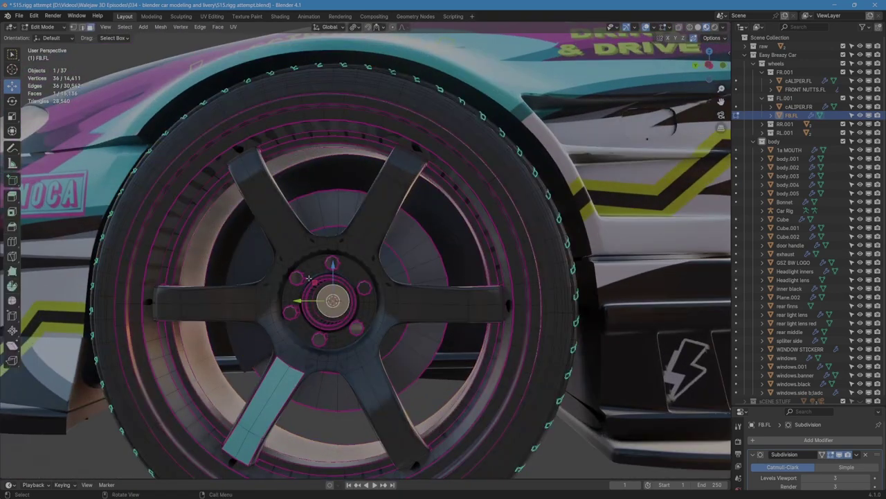
pyautogui.press('Tab')
pyautogui.scroll(-2, 341, 307)
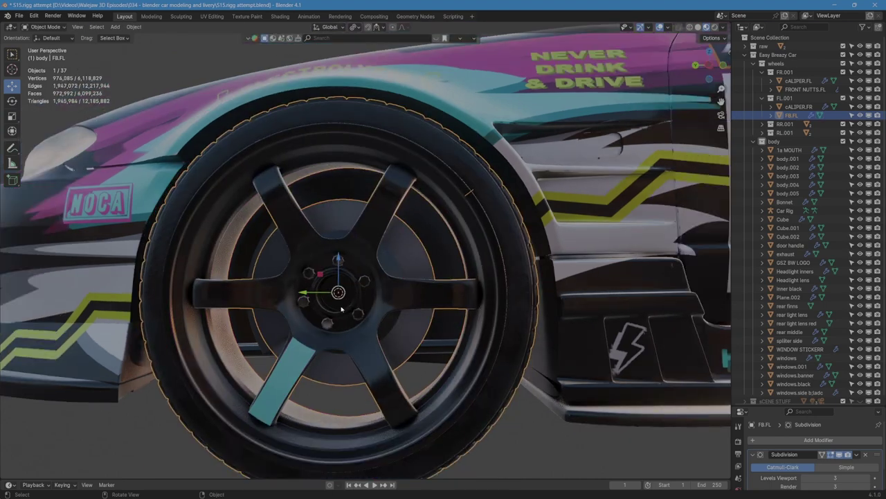
pyautogui.keyDown('shift'); pyautogui.moveTo(254, 281); pyautogui.dragTo(331, 335, button='middle'); pyautogui.keyUp('shift')
pyautogui.scroll(-3, 336, 329)
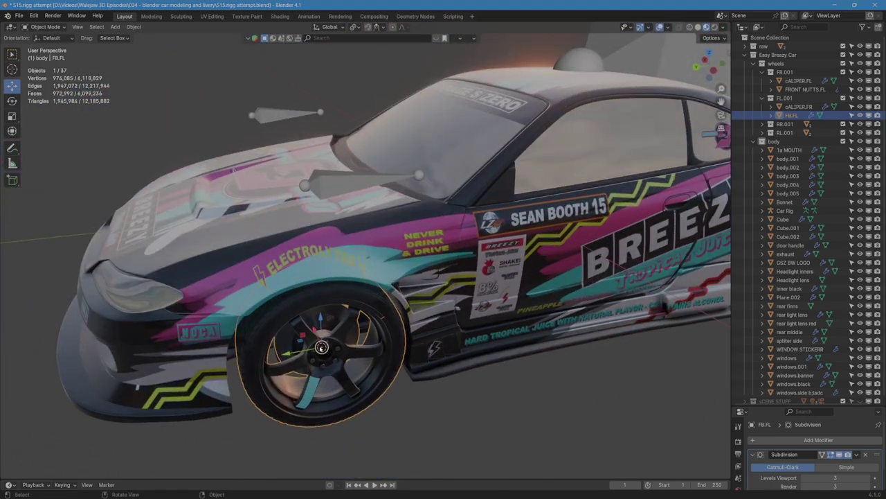
# Step: Enable X-axis mirror in the Car Rig's Edit Mode and snap the DEF-Wheel.Ft.L bone to the 3D cursor
pyautogui.click(333, 194)
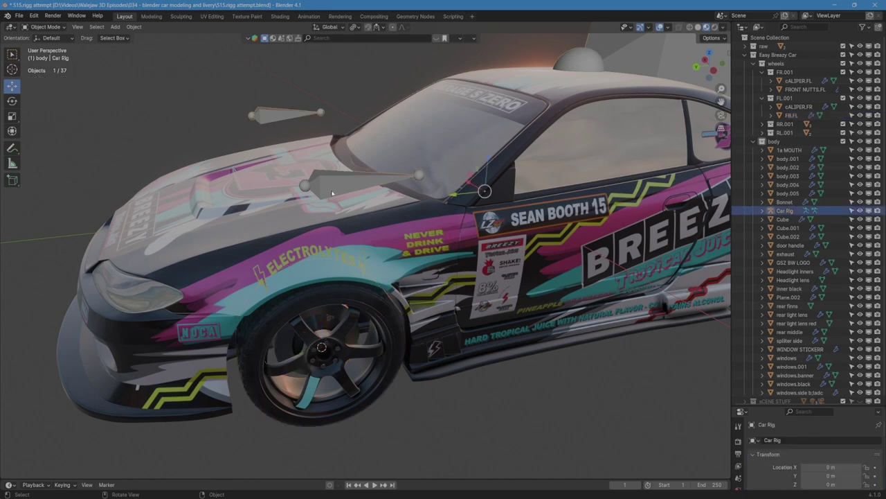
pyautogui.press('Tab')
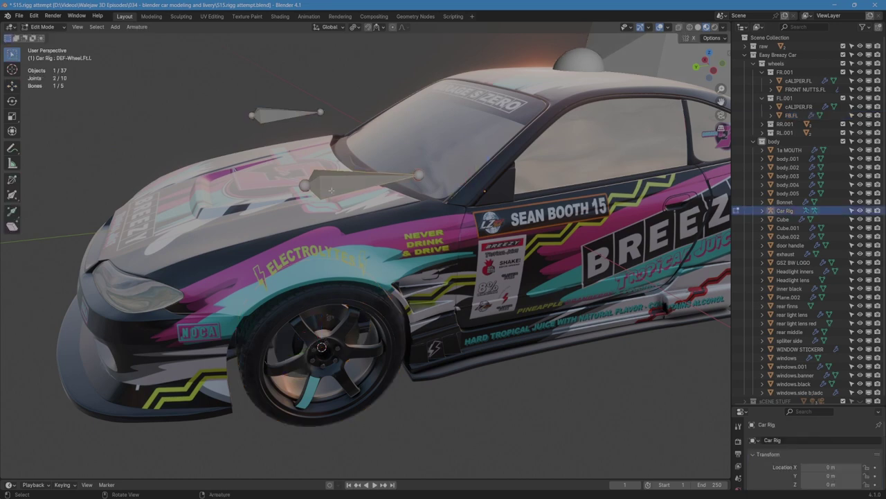
pyautogui.click(694, 39)
pyautogui.hotkey('shift', 's')
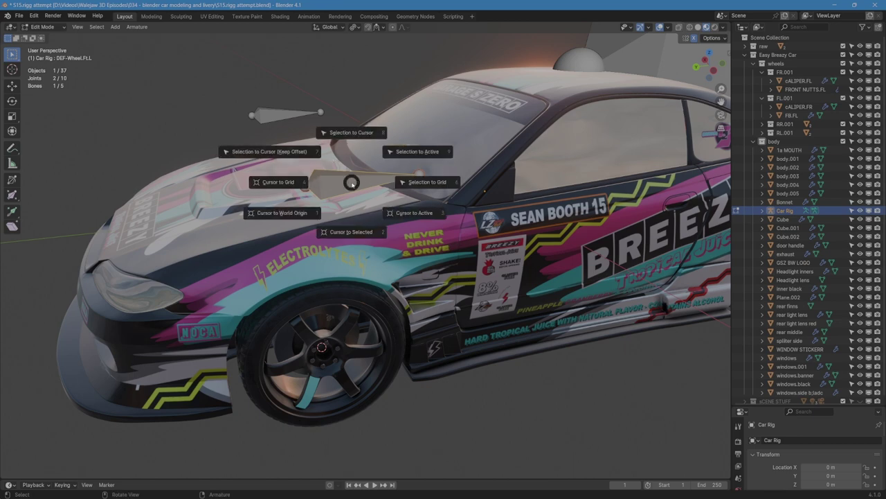
pyautogui.click(351, 133)
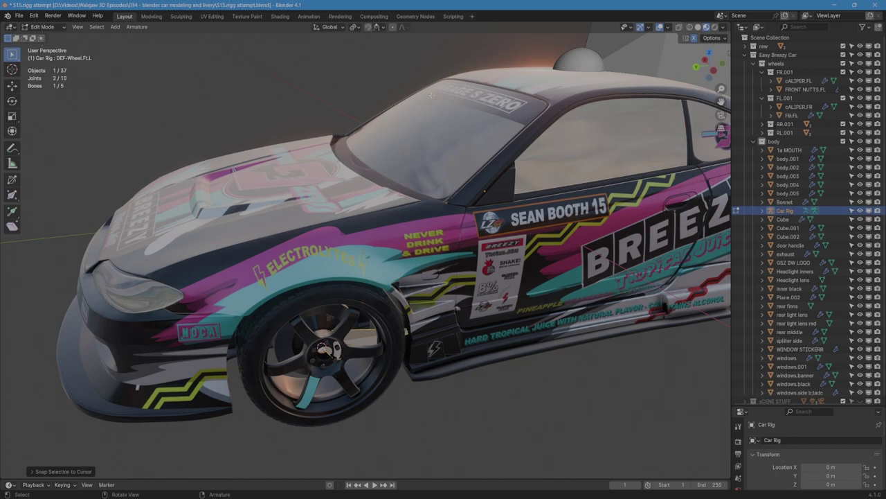
# Step: Inspect how the front left wheel bone sits in the wheel hub from the side and at an angle
pyautogui.moveTo(337, 227); pyautogui.dragTo(290, 244, button='middle')
pyautogui.scroll(4, 291, 243)
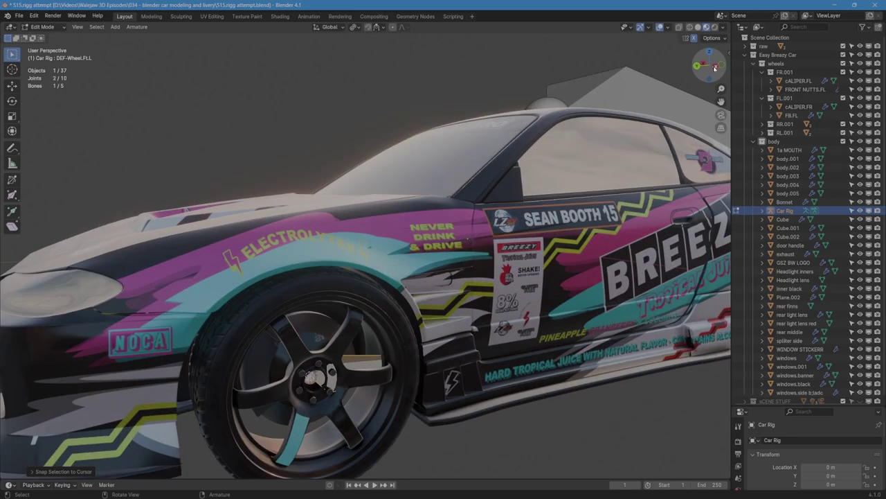
pyautogui.click(715, 67)
pyautogui.scroll(2, 661, 138)
pyautogui.keyDown('shift'); pyautogui.moveTo(661, 138); pyautogui.dragTo(684, 79, button='middle'); pyautogui.keyUp('shift')
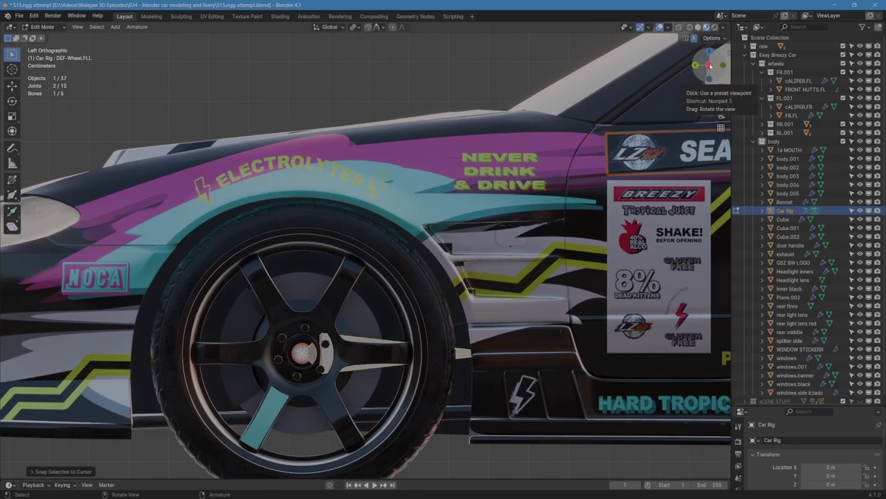
pyautogui.scroll(-8, 409, 268)
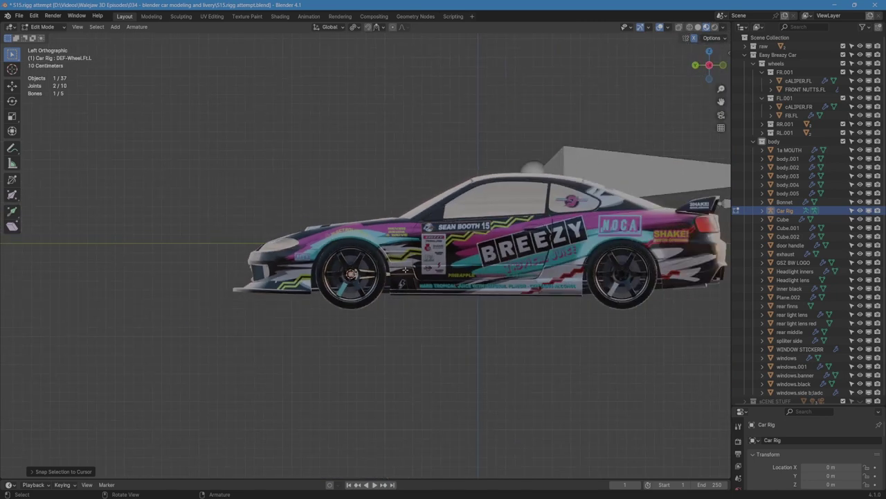
pyautogui.scroll(9, 405, 270)
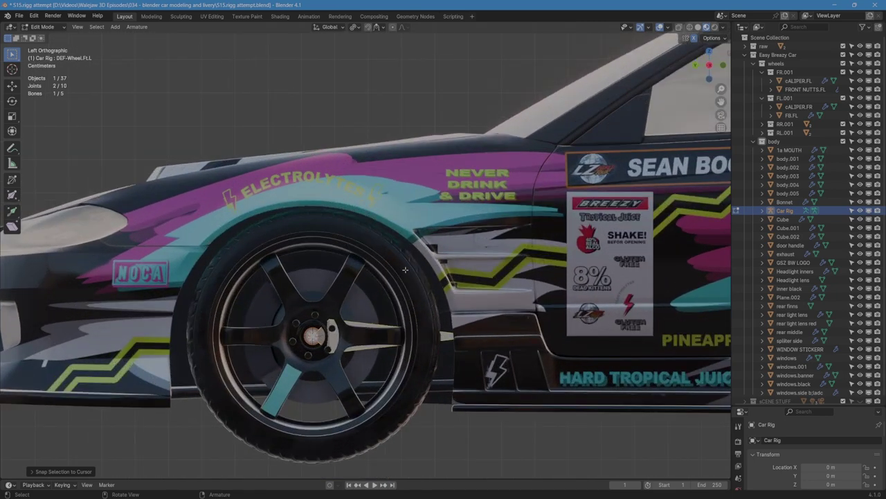
pyautogui.keyDown('shift'); pyautogui.scroll(-4, 405, 269); pyautogui.keyUp('shift')
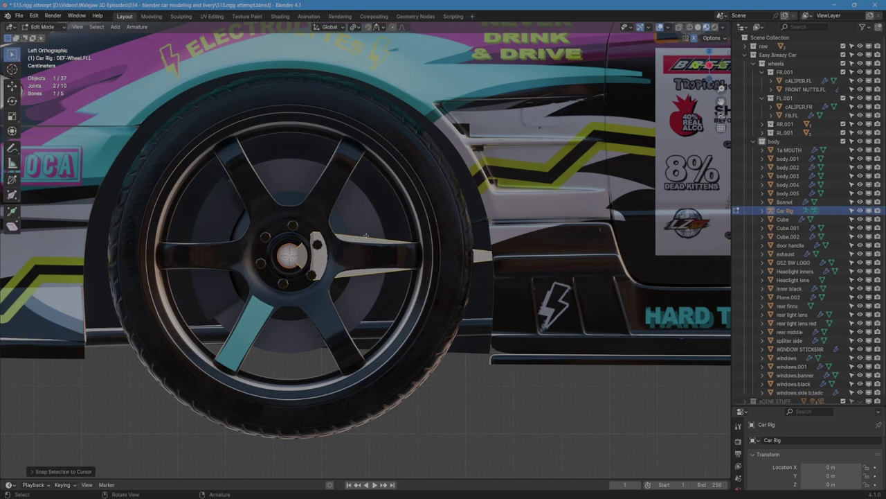
pyautogui.hotkey('alt', 'z')
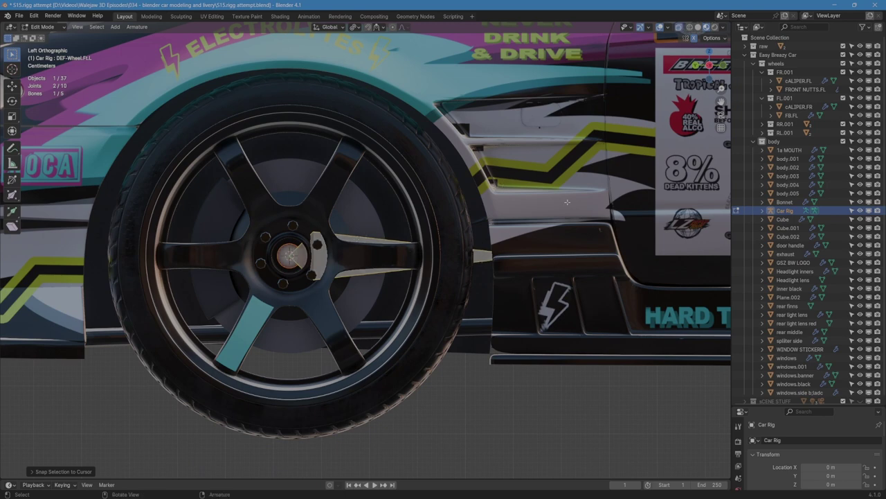
pyautogui.scroll(-4, 416, 291)
pyautogui.moveTo(367, 277); pyautogui.dragTo(395, 280, button='middle')
pyautogui.scroll(3, 420, 296)
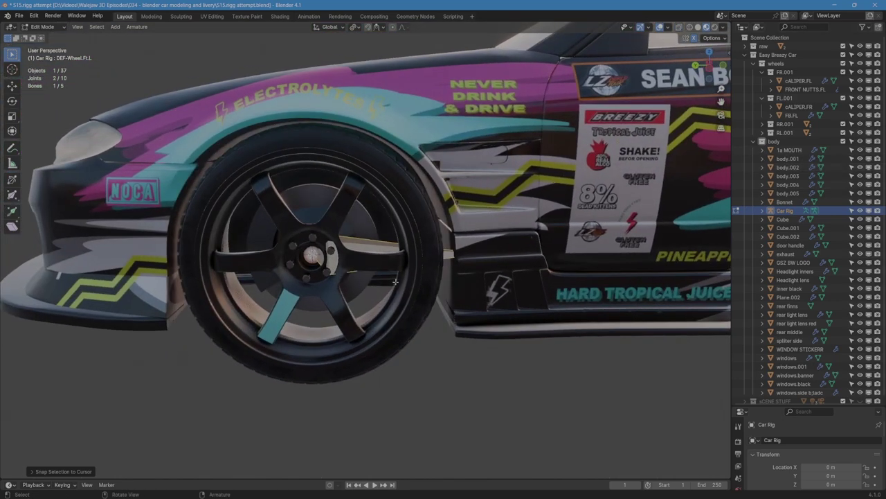
# Step: Shorten the front left wheel bone by moving its end joint about 0.13 m along Y toward the hub
pyautogui.click(444, 280)
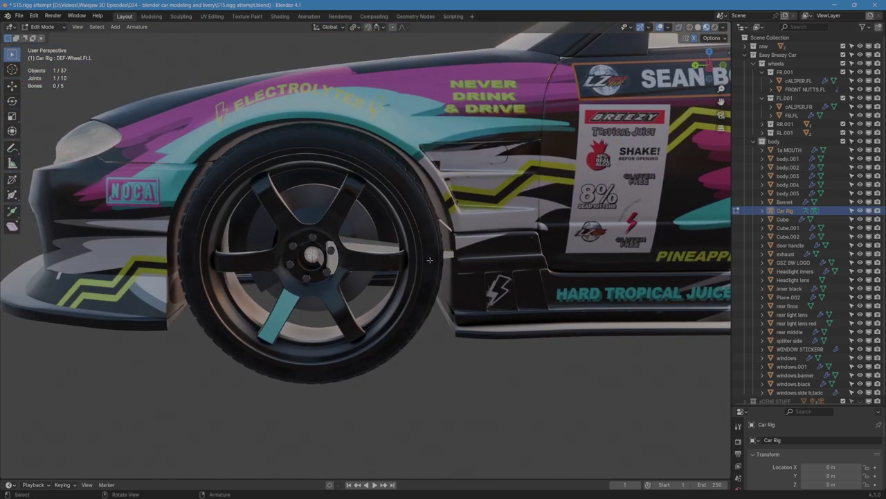
pyautogui.moveTo(478, 289)
pyautogui.mouseDown(button='middle')
pyautogui.moveTo(447, 282)
pyautogui.moveTo(468, 278)
pyautogui.mouseUp(button='middle')
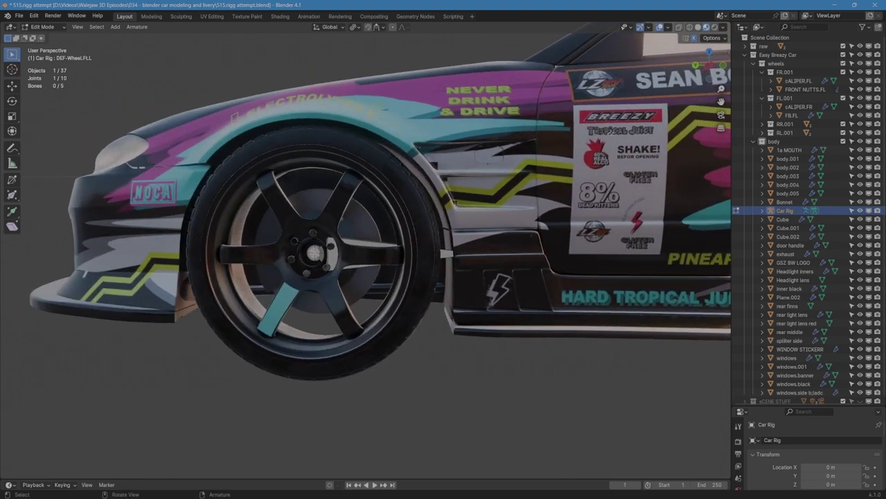
pyautogui.click(709, 65)
pyautogui.scroll(4, 445, 309)
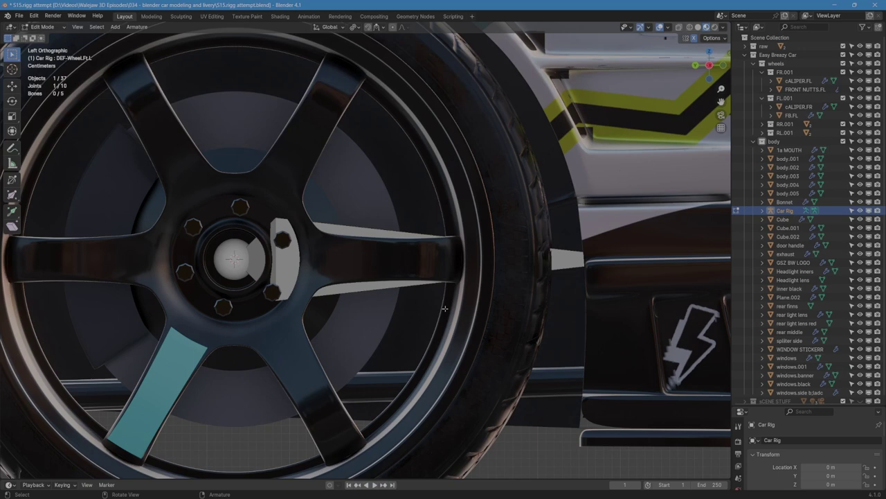
pyautogui.press('g')
pyautogui.press('y')
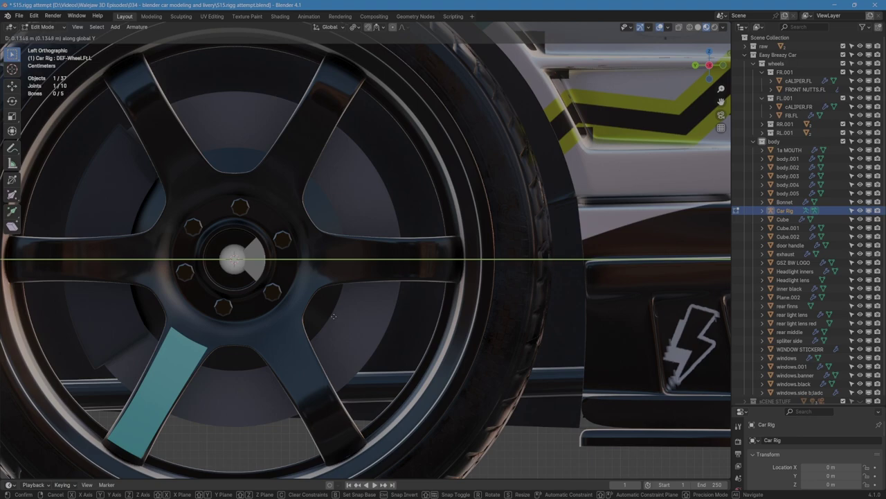
pyautogui.click(331, 316)
# Step: Check the front wheel bone from an angle, return the Car Rig to Object Mode and bring the rear left wheel into view
pyautogui.scroll(-8, 331, 316)
pyautogui.moveTo(244, 300); pyautogui.dragTo(274, 380, button='middle')
pyautogui.scroll(6, 295, 302)
pyautogui.scroll(-2, 421, 350)
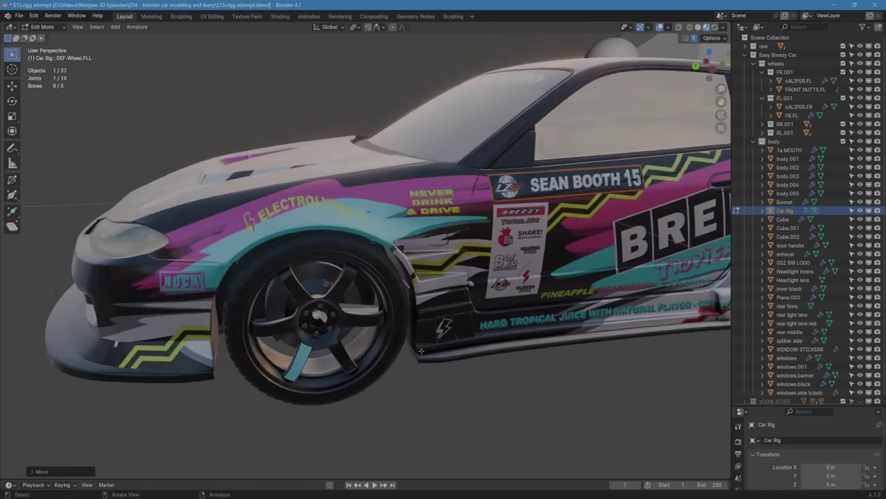
pyautogui.moveTo(421, 351); pyautogui.dragTo(363, 327, button='middle')
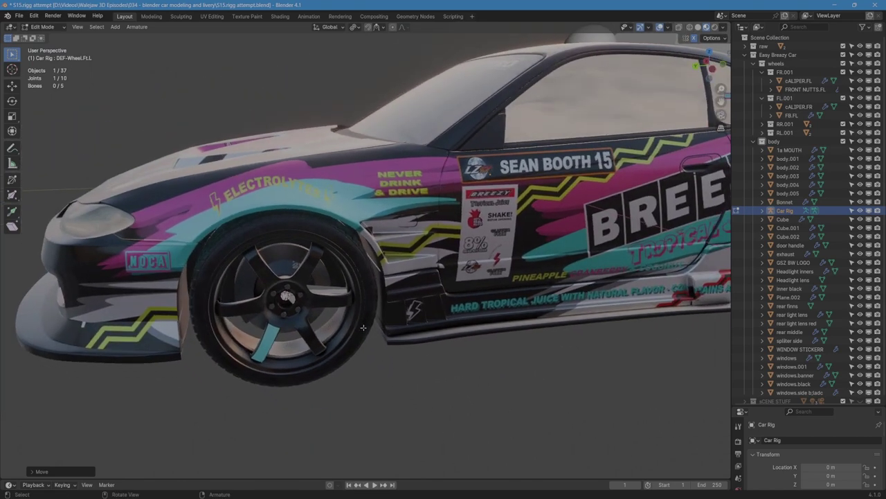
pyautogui.press('Tab')
pyautogui.keyDown('shift'); pyautogui.moveTo(569, 273); pyautogui.dragTo(239, 276, button='middle'); pyautogui.keyUp('shift')
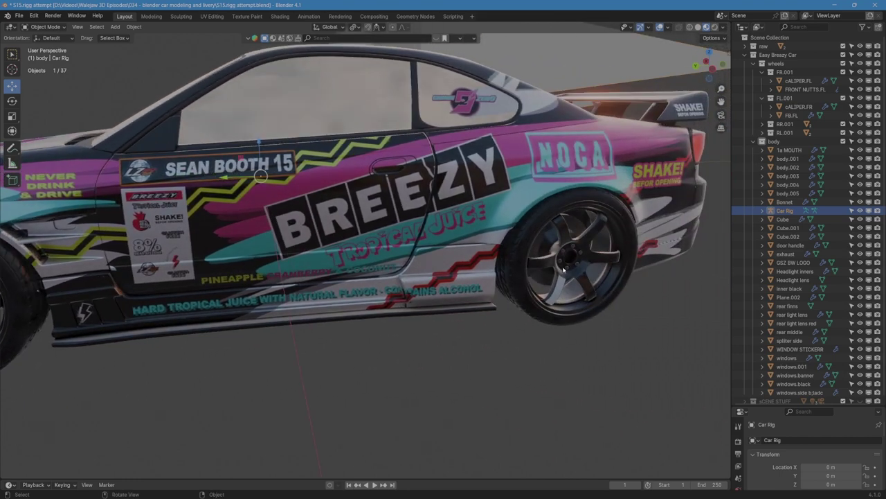
# Step: Place the 3D cursor at the origin of the rear left wheel object
pyautogui.click(563, 270)
pyautogui.hotkey('shift', 's')
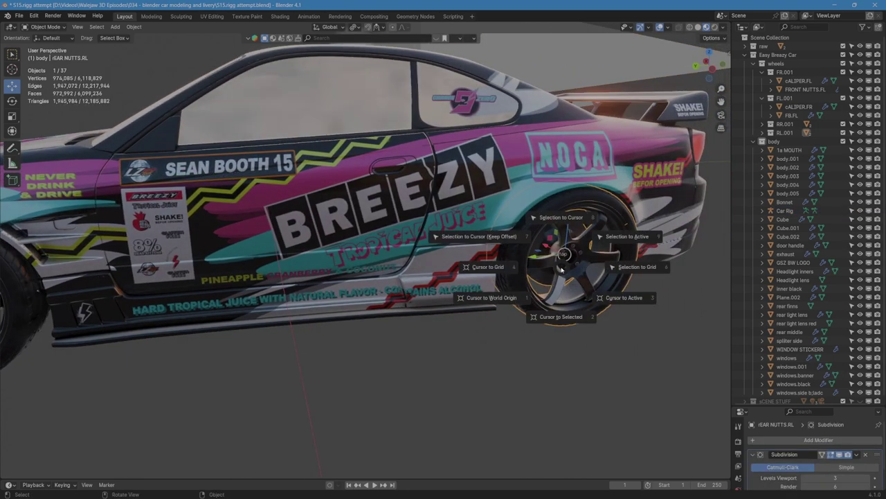
pyautogui.click(570, 320)
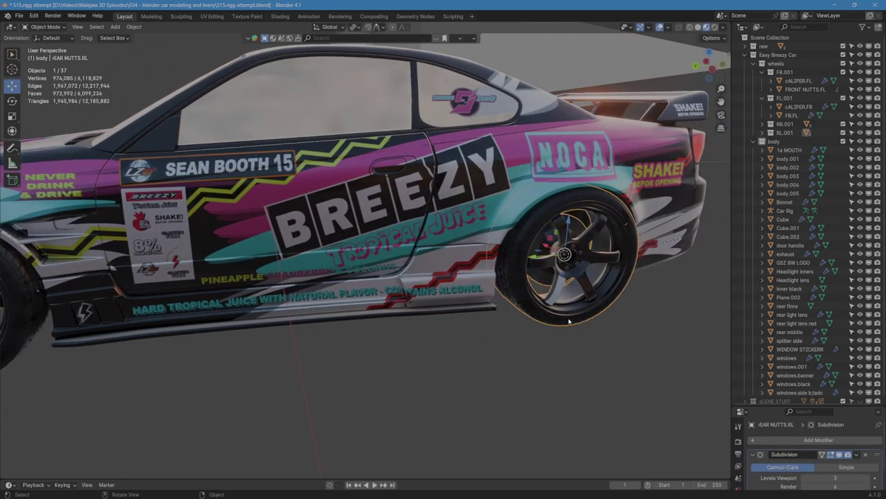
# Step: Snap the rear left wheel bone of the Car Rig armature to the 3D cursor in Edit Mode
pyautogui.click(563, 75)
pyautogui.press('Tab')
pyautogui.keyDown('shift'); pyautogui.moveTo(544, 224); pyautogui.dragTo(384, 250, button='middle'); pyautogui.keyUp('shift')
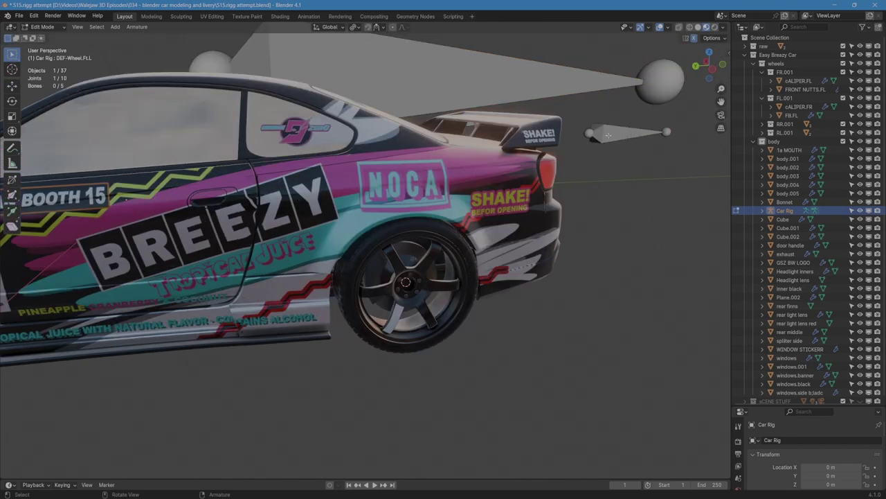
pyautogui.click(603, 137)
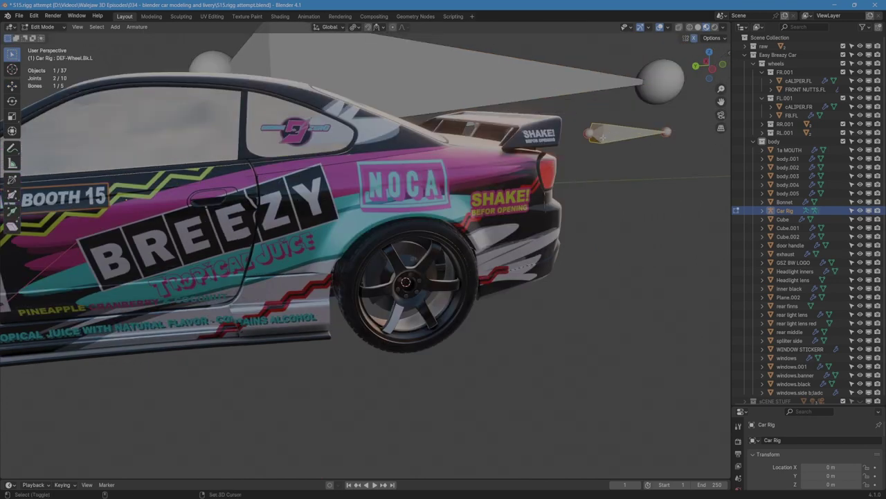
pyautogui.hotkey('shift', 's')
pyautogui.click(594, 90)
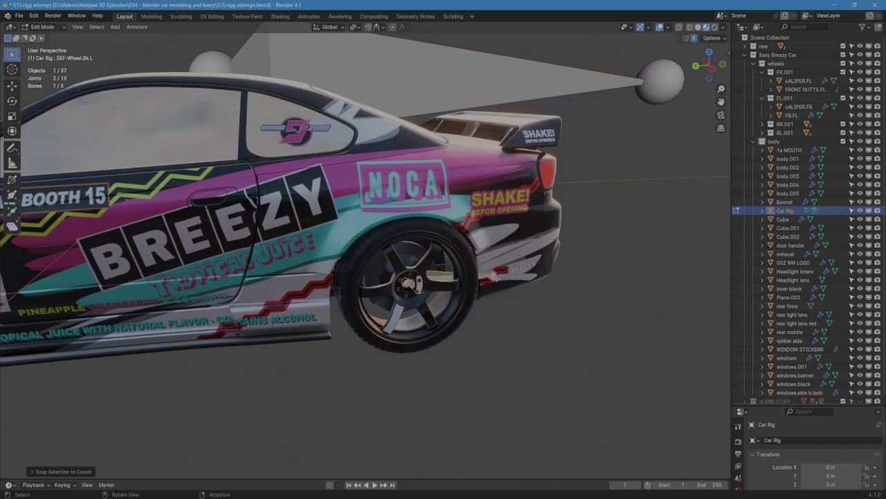
# Step: Shorten the rear left wheel bone by moving its tail joint about 0.13 m along Y toward the hub in side view
pyautogui.click(492, 275)
pyautogui.click(712, 67)
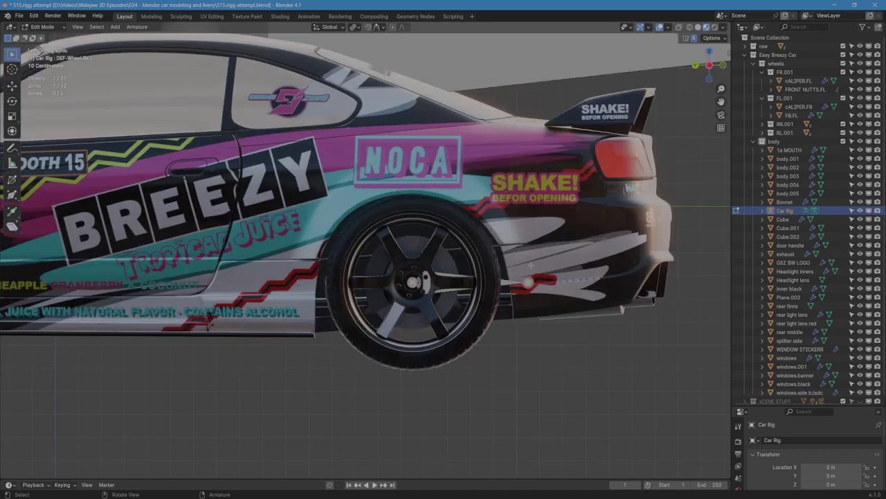
pyautogui.scroll(5, 335, 235)
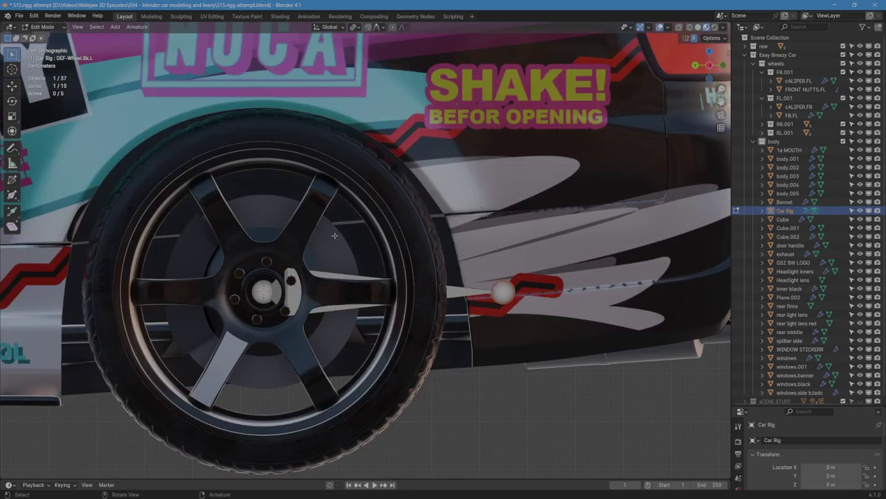
pyautogui.press('g')
pyautogui.press('y')
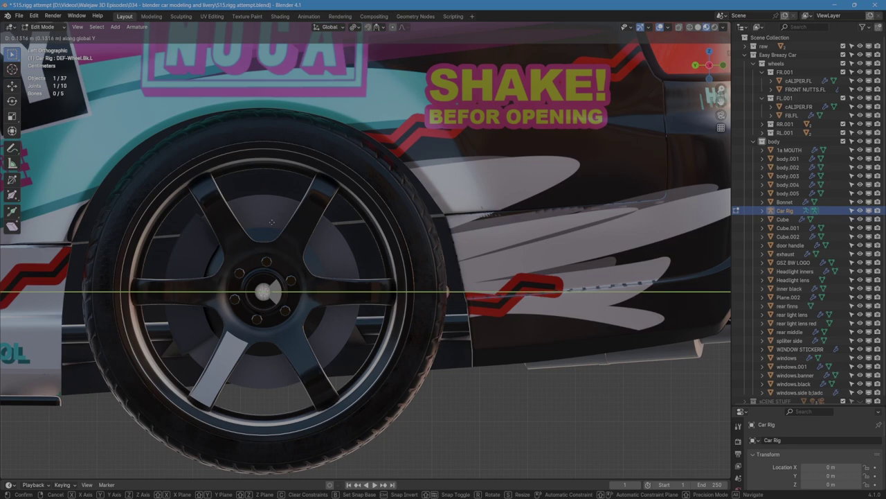
pyautogui.click(272, 223)
# Step: Leave armature editing and place the 3D cursor at the origin of the body.005 object
pyautogui.scroll(-7, 284, 256)
pyautogui.moveTo(298, 277); pyautogui.dragTo(407, 299, button='middle')
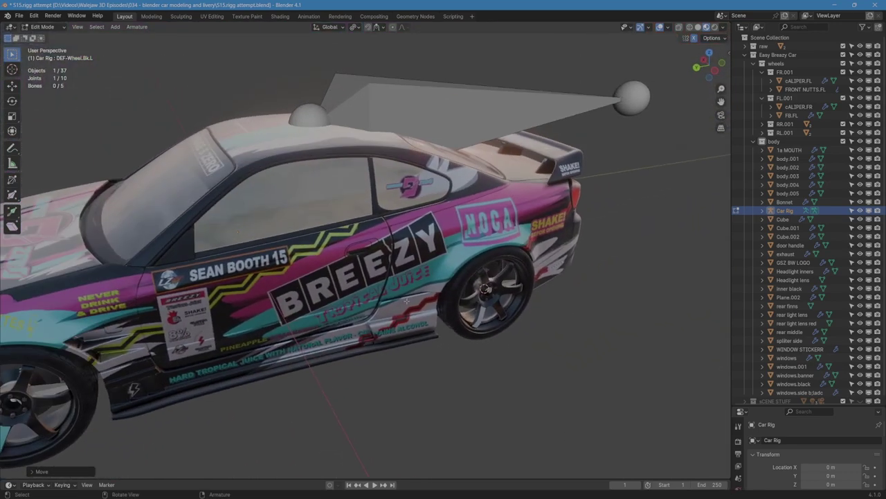
pyautogui.press('Tab')
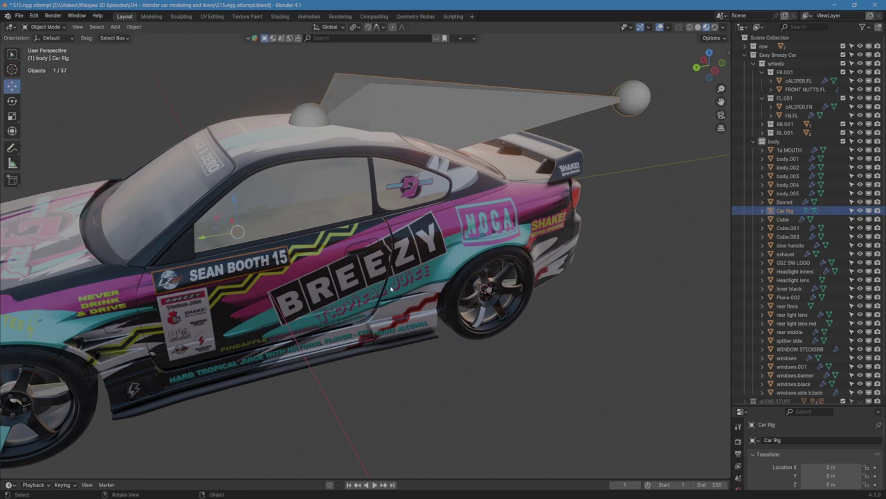
pyautogui.click(359, 269)
pyautogui.rightClick(360, 269)
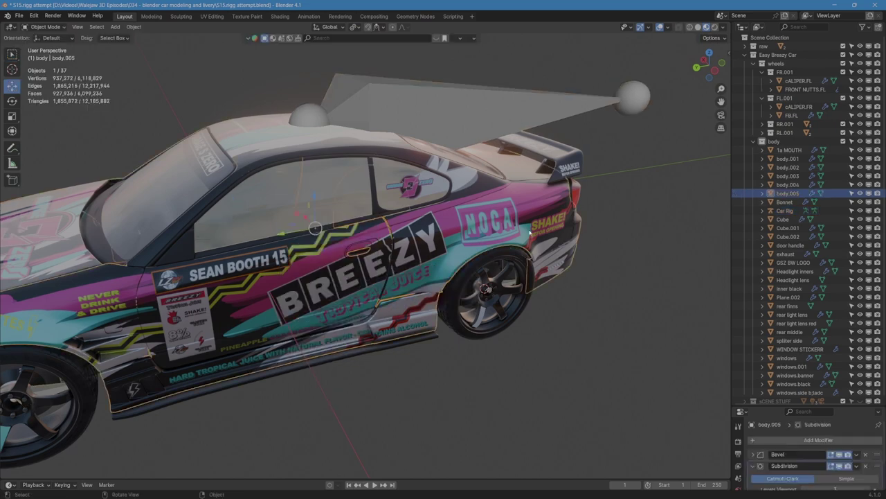
pyautogui.hotkey('shift', 's')
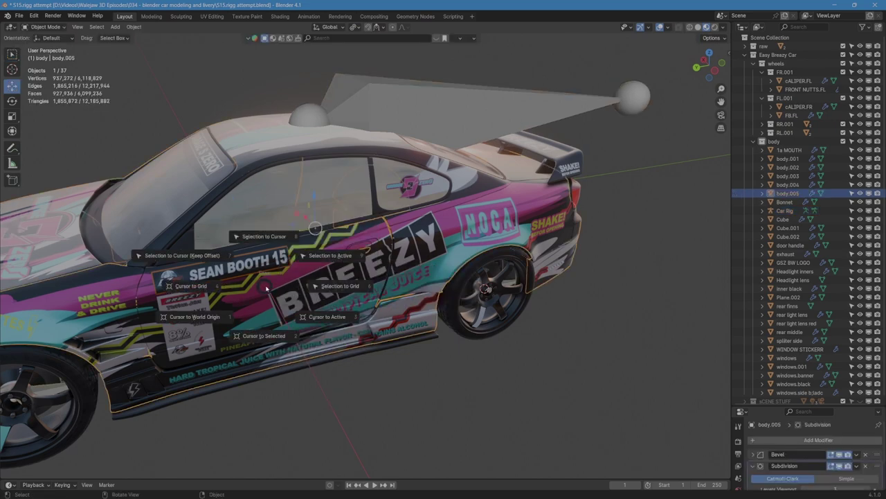
pyautogui.click(272, 338)
# Step: Snap the DEF-Body bone of the Car Rig armature to the 3D cursor in Edit Mode
pyautogui.click(463, 122)
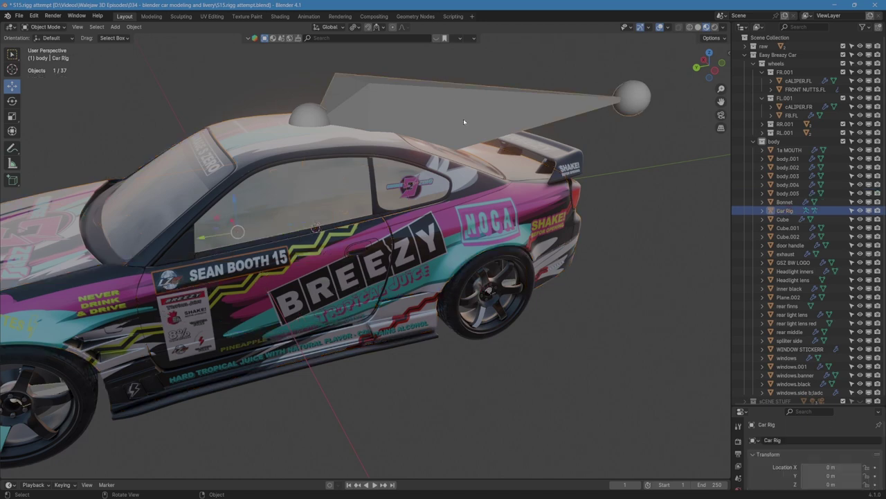
pyautogui.press('Tab')
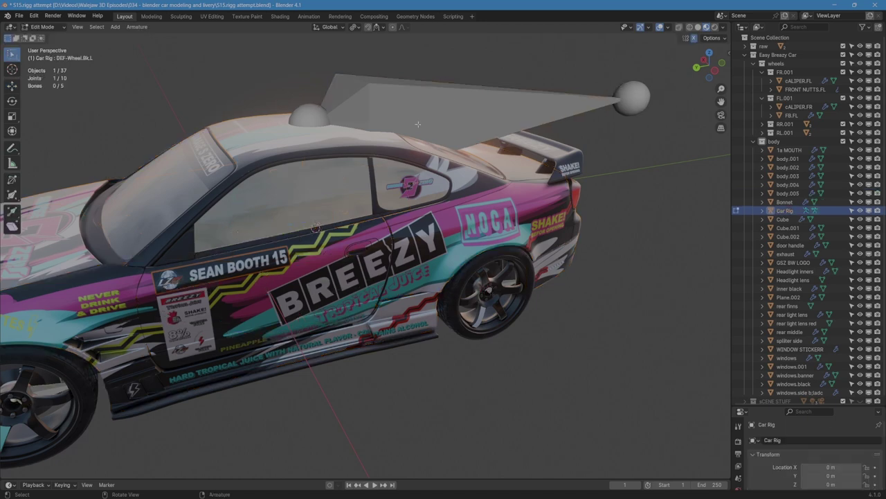
pyautogui.click(418, 124)
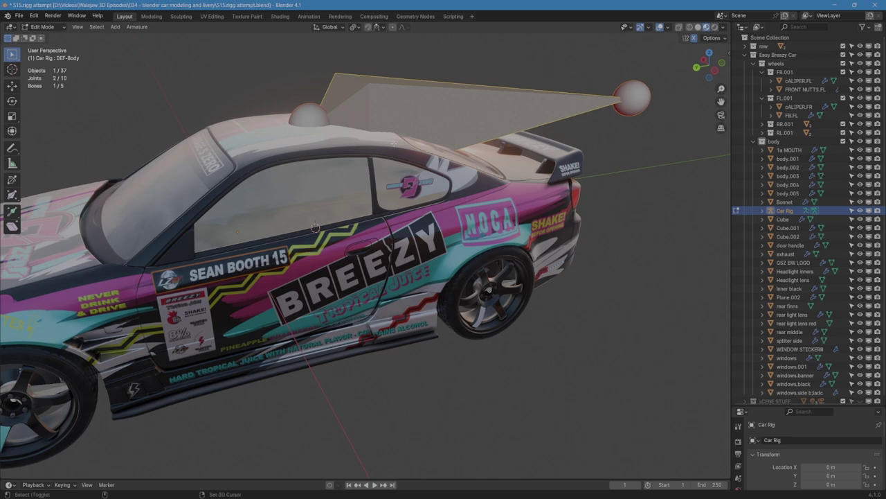
pyautogui.hotkey('shift', 's')
pyautogui.click(394, 98)
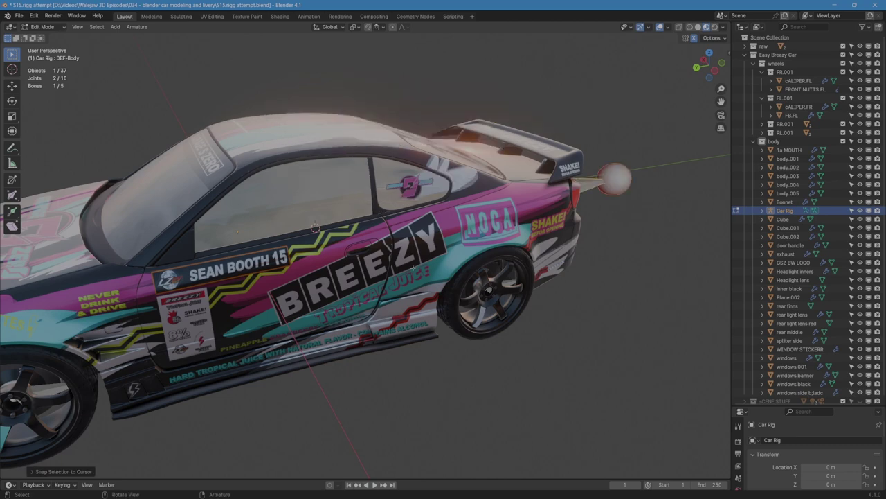
# Step: Shorten the body bone by moving its tail joint along Y to just inside the car's rear end in side view
pyautogui.click(709, 65)
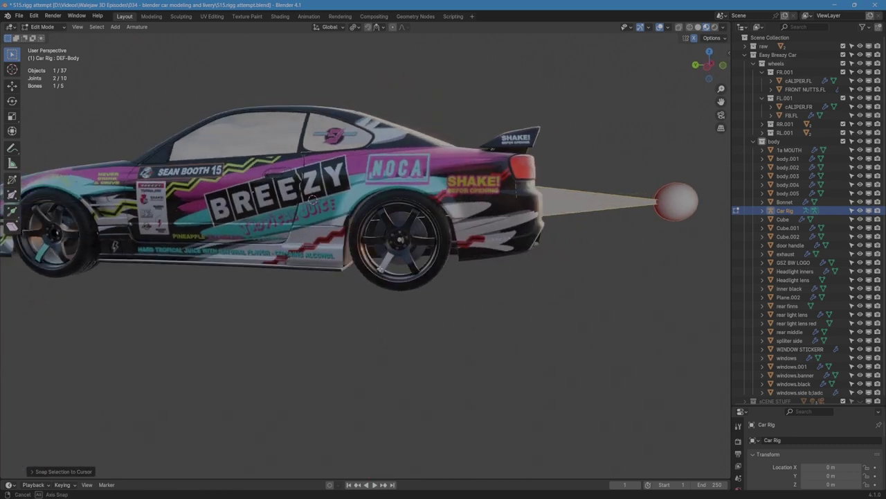
pyautogui.click(710, 64)
pyautogui.click(661, 199)
pyautogui.press('g')
pyautogui.press('y')
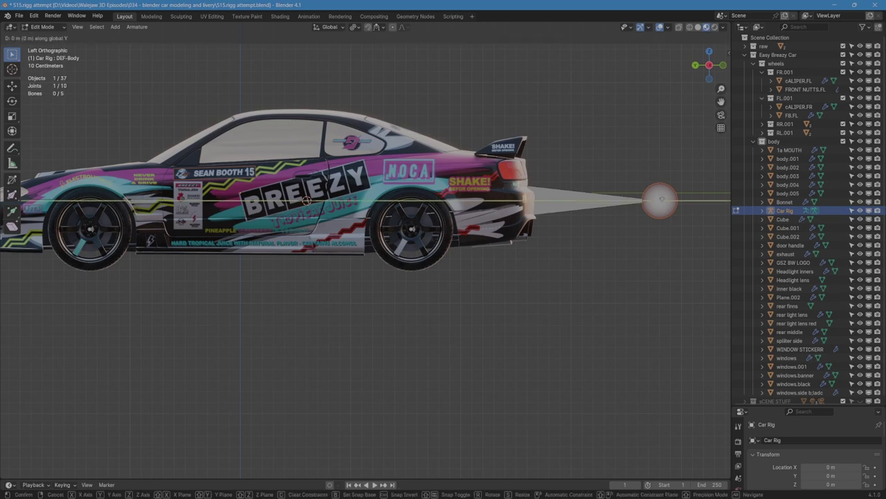
pyautogui.click(525, 213)
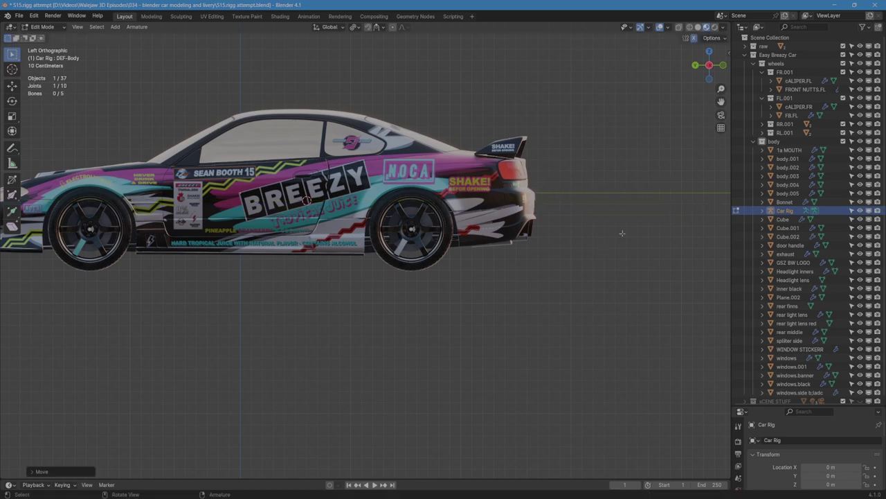
# Step: Examine the placement of all bones inside the car in X-ray solid shading and return to Material Preview
pyautogui.moveTo(397, 201); pyautogui.dragTo(497, 162, button='middle')
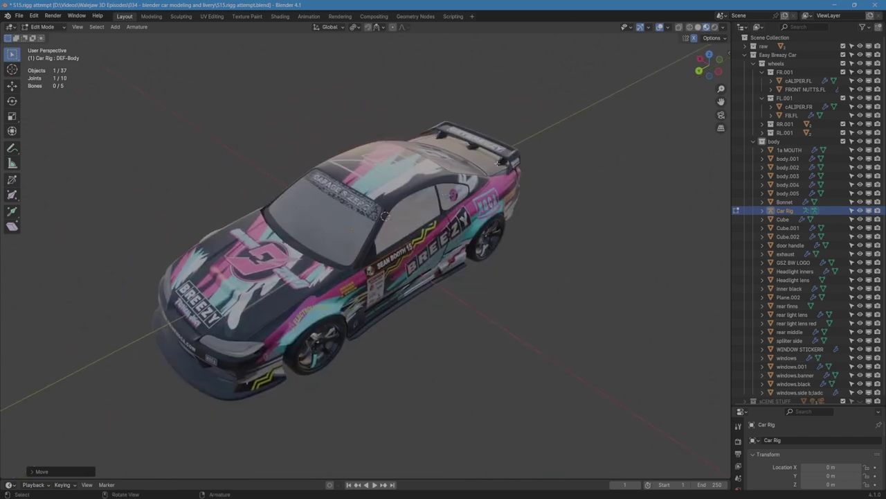
pyautogui.click(698, 27)
pyautogui.hotkey('alt', 'z')
pyautogui.moveTo(504, 233); pyautogui.dragTo(378, 252, button='middle')
pyautogui.press('a')
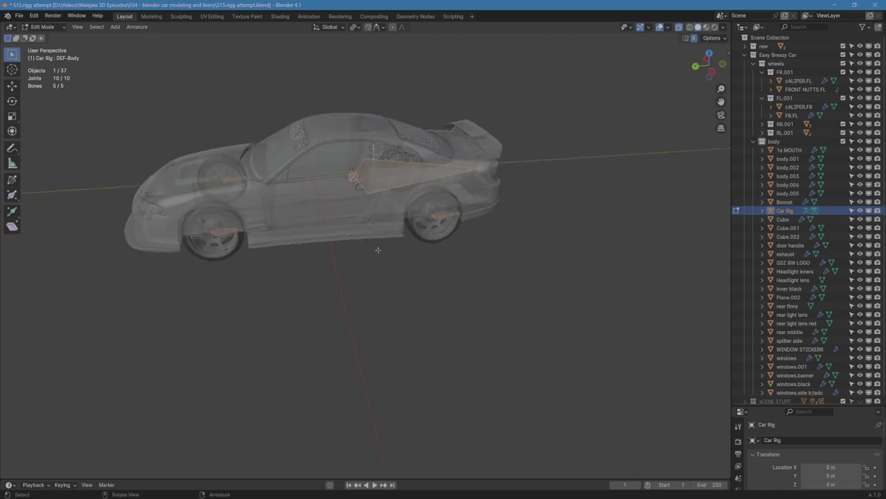
pyautogui.scroll(5, 378, 251)
pyautogui.scroll(-3, 378, 252)
pyautogui.moveTo(405, 343); pyautogui.dragTo(396, 235, button='middle')
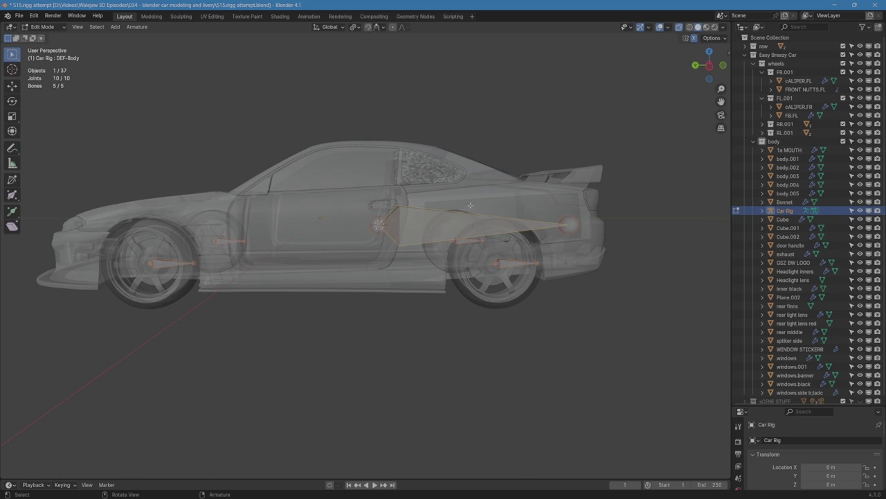
pyautogui.moveTo(345, 283); pyautogui.dragTo(356, 194, button='middle')
pyautogui.hotkey('alt', 'z')
pyautogui.moveTo(516, 346)
pyautogui.mouseDown(button='middle')
pyautogui.moveTo(526, 338)
pyautogui.moveTo(544, 348)
pyautogui.moveTo(508, 330)
pyautogui.moveTo(709, 61)
pyautogui.mouseUp(button='middle')
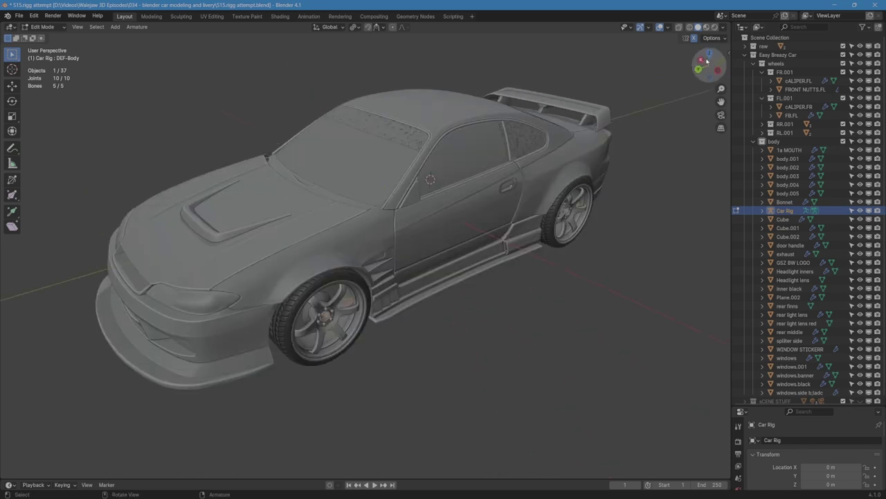
pyautogui.click(705, 27)
# Step: Enlarge the properties editor and set the Car Rig armature to display In Front
pyautogui.moveTo(803, 406); pyautogui.dragTo(804, 230)
pyautogui.click(738, 380)
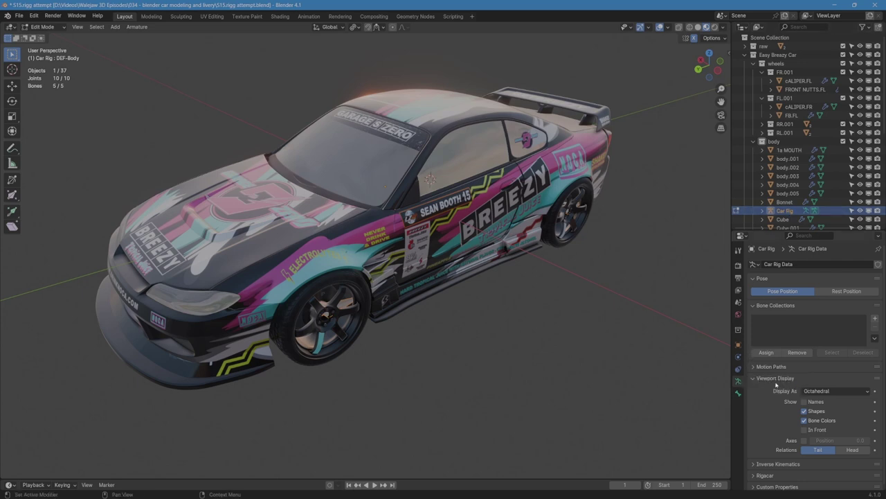
pyautogui.click(804, 429)
# Step: Examine the body and wheel bones from several angles around the car
pyautogui.moveTo(479, 312)
pyautogui.mouseDown(button='middle')
pyautogui.moveTo(337, 289)
pyautogui.moveTo(255, 291)
pyautogui.moveTo(450, 299)
pyautogui.moveTo(417, 321)
pyautogui.mouseUp(button='middle')
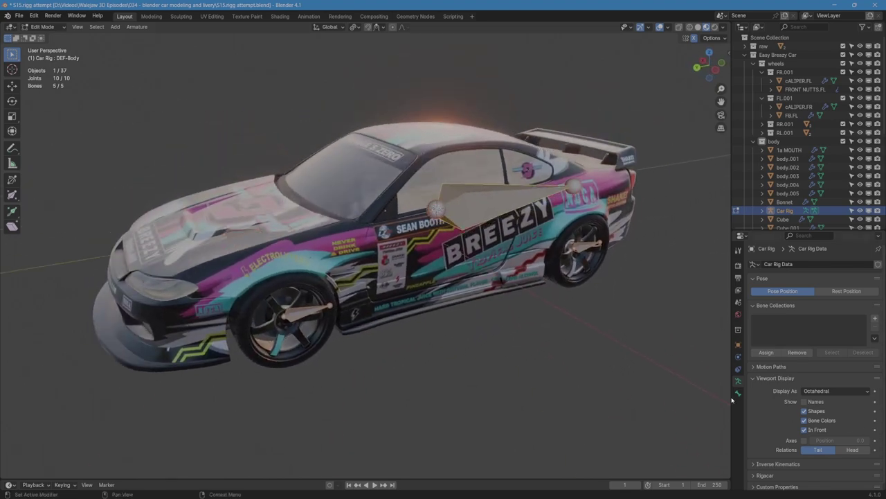
pyautogui.scroll(3, 418, 296)
pyautogui.scroll(-6, 443, 326)
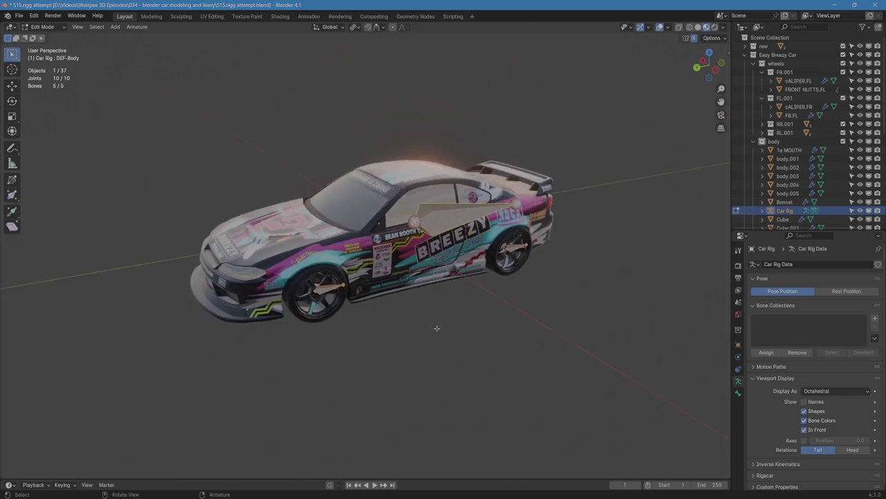
pyautogui.moveTo(437, 329); pyautogui.dragTo(448, 332, button='middle')
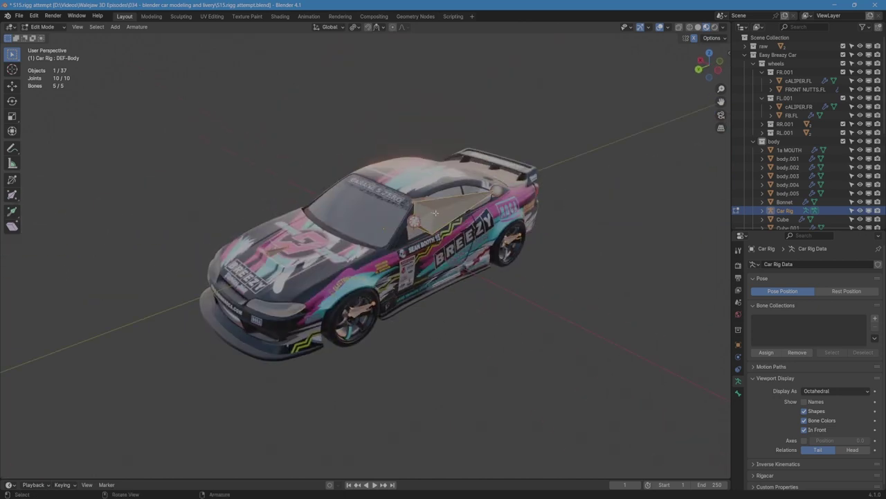
pyautogui.moveTo(383, 229); pyautogui.dragTo(443, 307, button='middle')
pyautogui.scroll(3, 442, 309)
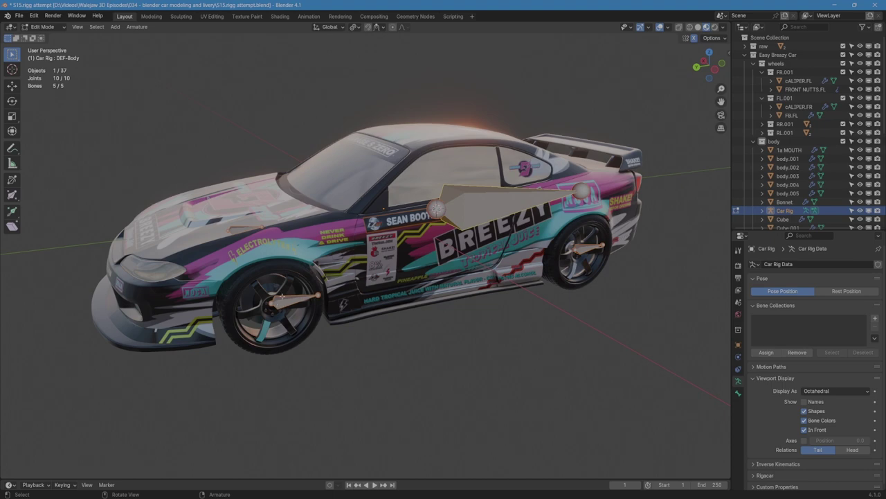
pyautogui.moveTo(301, 334); pyautogui.dragTo(369, 328, button='middle')
pyautogui.scroll(1, 329, 305)
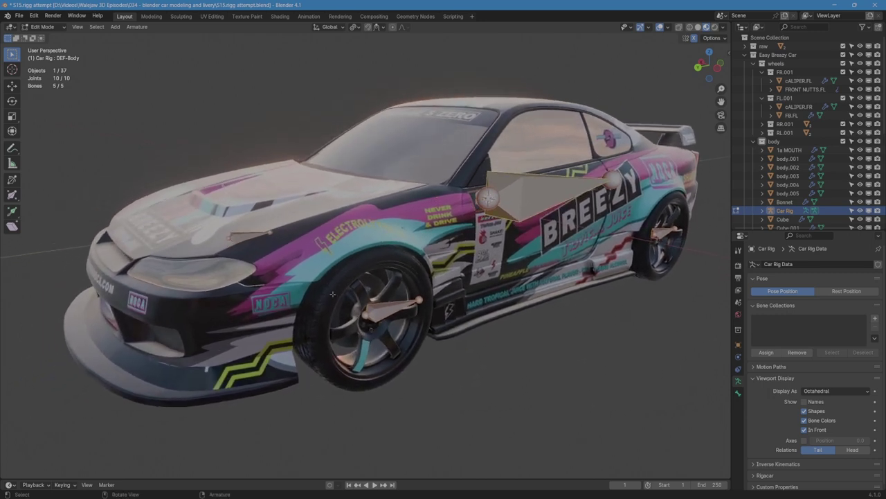
# Step: Select the front left wheel bone and put the Car Rig armature in Pose Mode
pyautogui.click(364, 310)
pyautogui.click(43, 26)
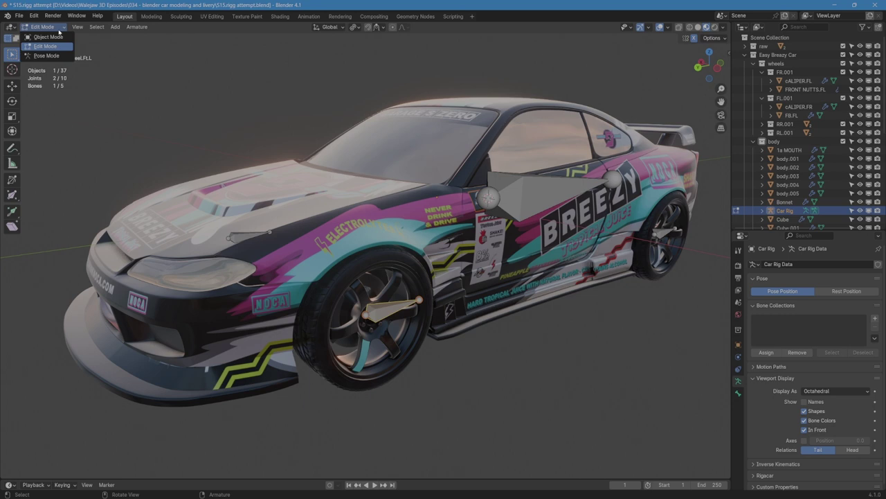
pyautogui.click(46, 56)
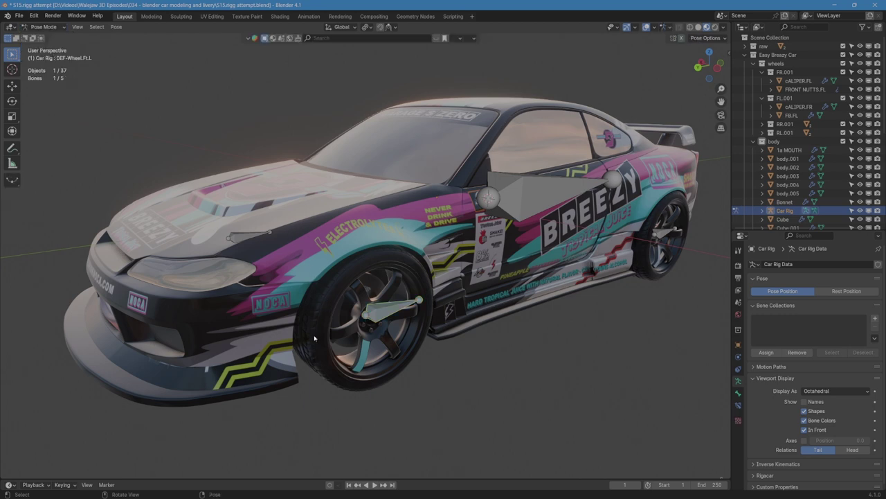
pyautogui.hotkey('ctrl', 'Tab')
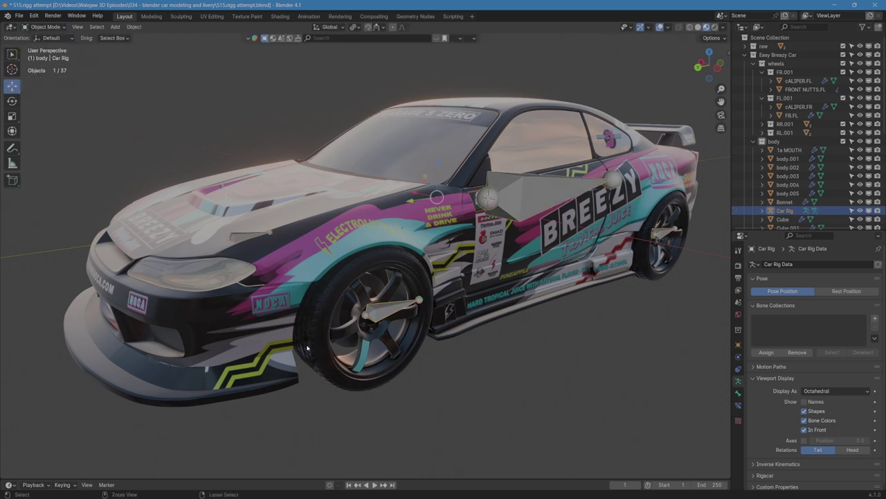
pyautogui.hotkey('ctrl', 'Tab')
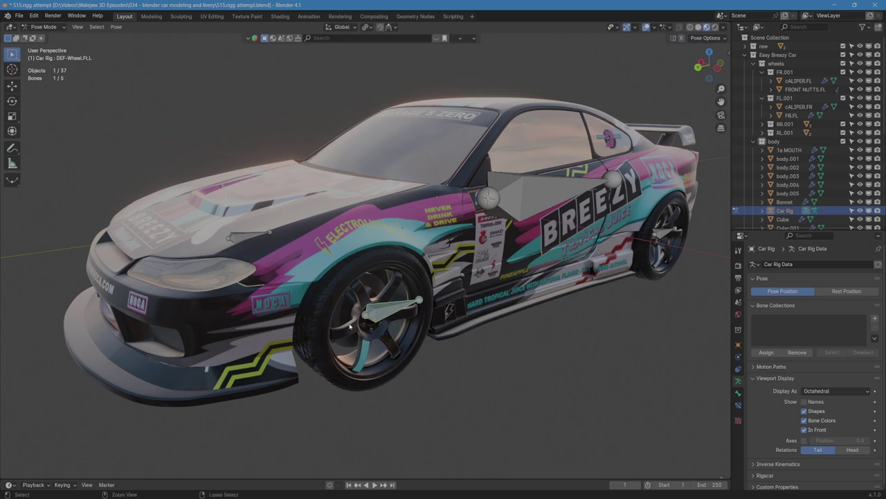
# Step: Enlarge the outliner and expand the RR.001 and RL.001 wheel collections
pyautogui.scroll(-1, 350, 326)
pyautogui.moveTo(349, 326)
pyautogui.mouseDown(button='middle')
pyautogui.moveTo(325, 315)
pyautogui.moveTo(351, 329)
pyautogui.mouseUp(button='middle')
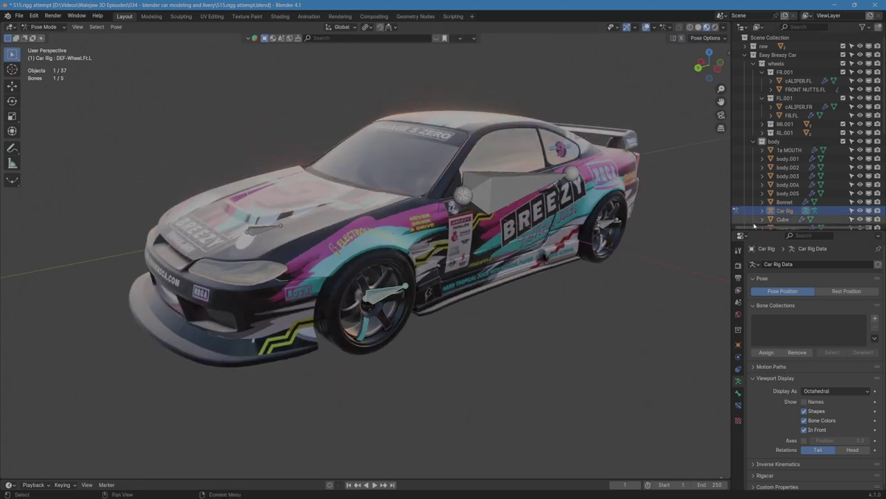
pyautogui.moveTo(754, 228); pyautogui.dragTo(755, 280)
pyautogui.click(762, 124)
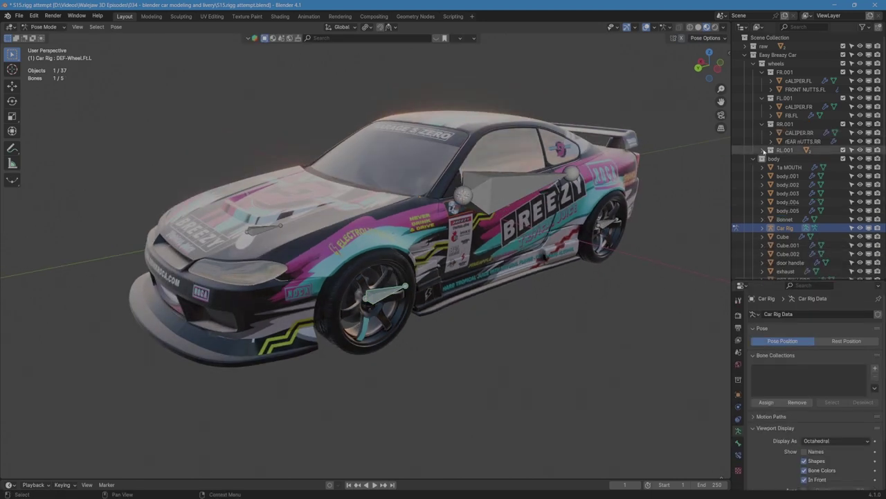
pyautogui.click(765, 150)
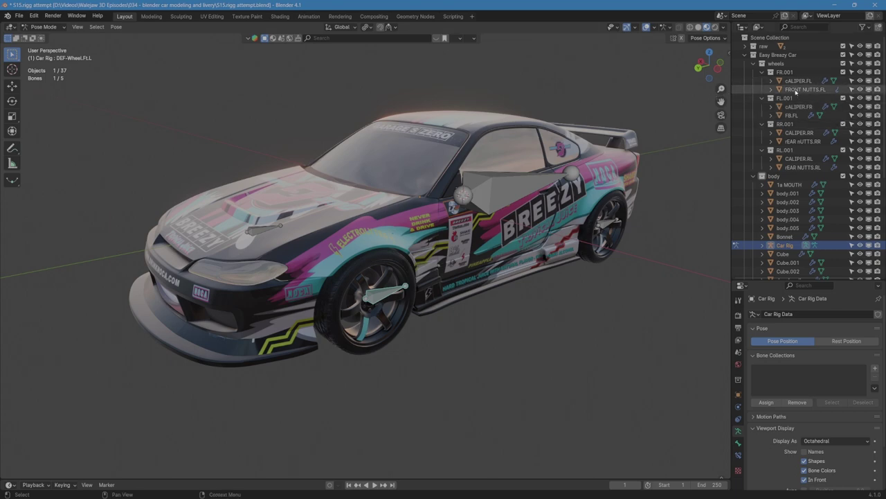
# Step: Select the FRONT NUTTS.FL wheel object and switch the viewport to Solid shading
pyautogui.click(796, 90)
pyautogui.moveTo(277, 269); pyautogui.dragTo(384, 263, button='middle')
pyautogui.moveTo(392, 229); pyautogui.dragTo(347, 268, button='middle')
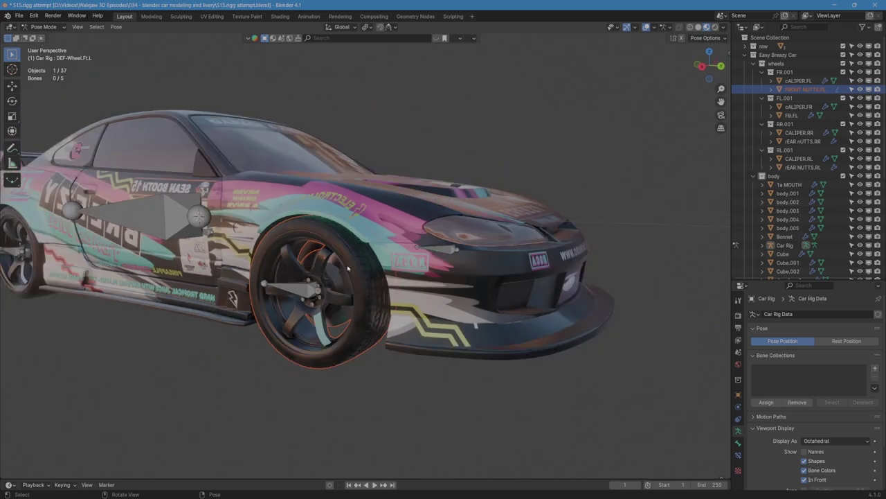
pyautogui.click(698, 27)
pyautogui.moveTo(398, 272); pyautogui.dragTo(395, 279, button='middle')
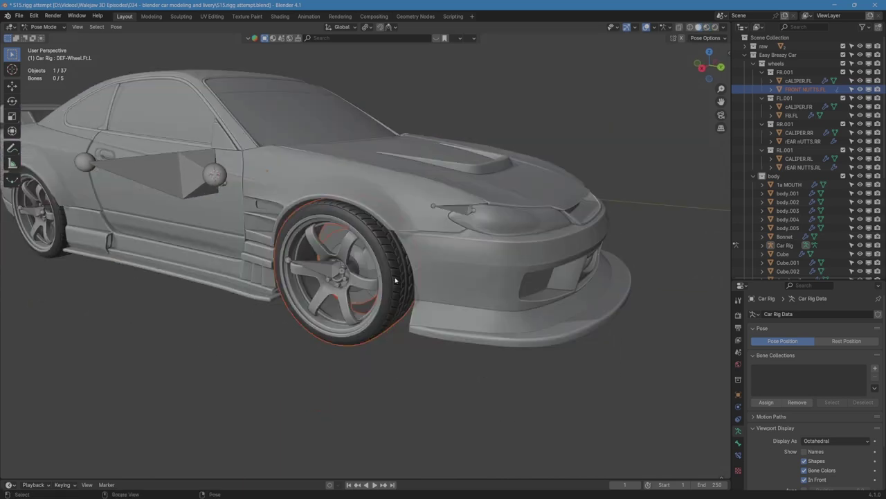
# Step: Parent the FRONT NUTTS.FL wheel to the DEF-Wheel.Ft.R bone with the Bone option, and test the link with a cancelled move
pyautogui.click(784, 246)
pyautogui.moveTo(478, 211); pyautogui.dragTo(453, 230, button='middle')
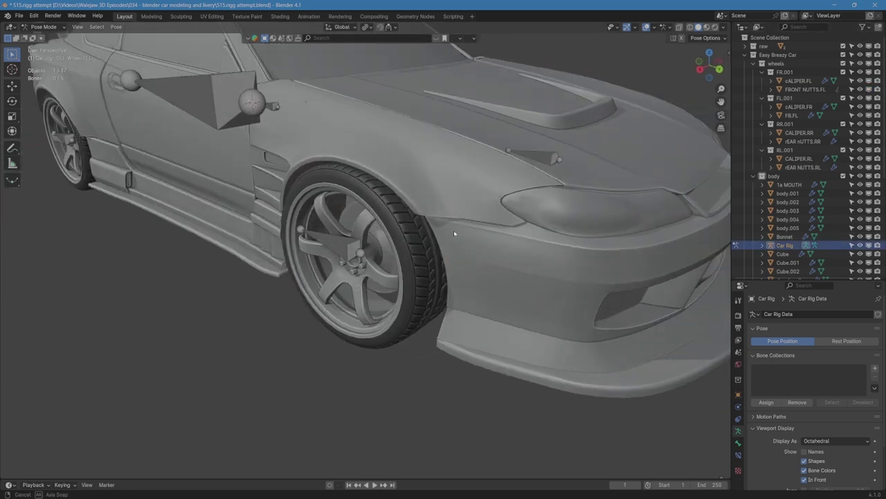
pyautogui.scroll(1, 453, 229)
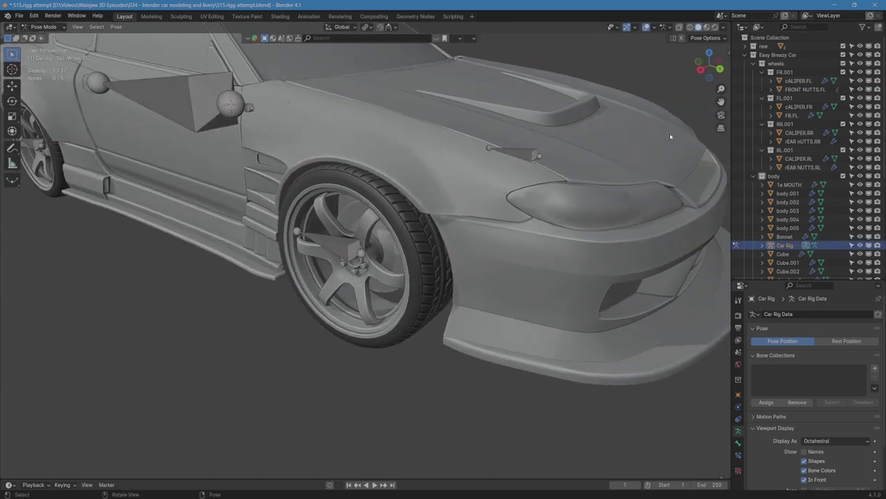
pyautogui.click(806, 91)
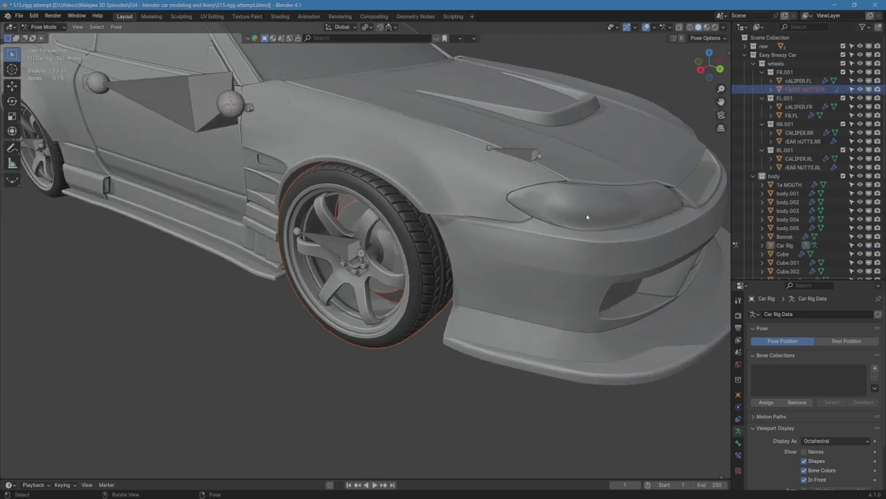
pyautogui.keyDown('shift'); pyautogui.click(340, 251); pyautogui.keyUp('shift')
pyautogui.scroll(-4, 340, 250)
pyautogui.moveTo(470, 266); pyautogui.dragTo(412, 276, button='middle')
pyautogui.scroll(5, 412, 275)
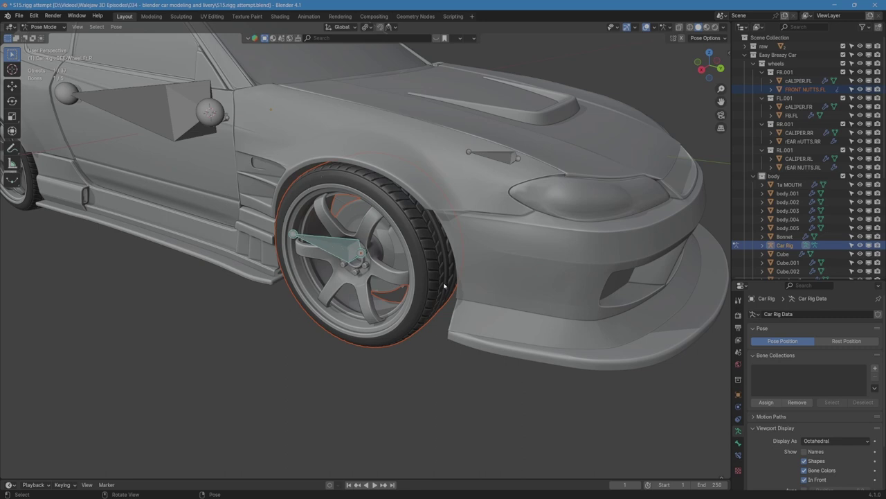
pyautogui.scroll(3, 397, 279)
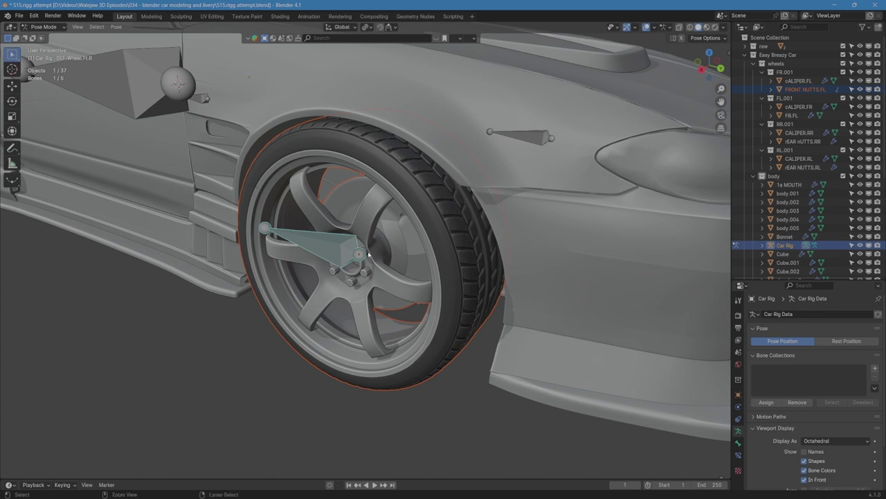
pyautogui.hotkey('ctrl', 'p')
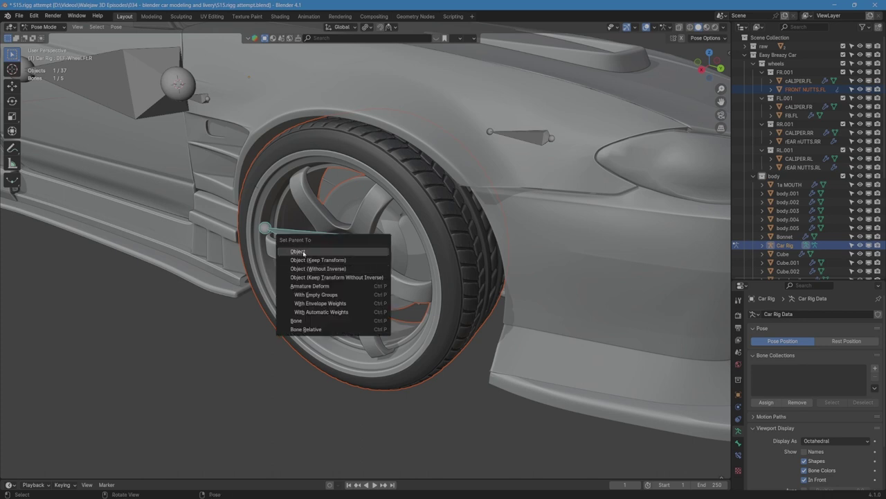
pyautogui.click(319, 322)
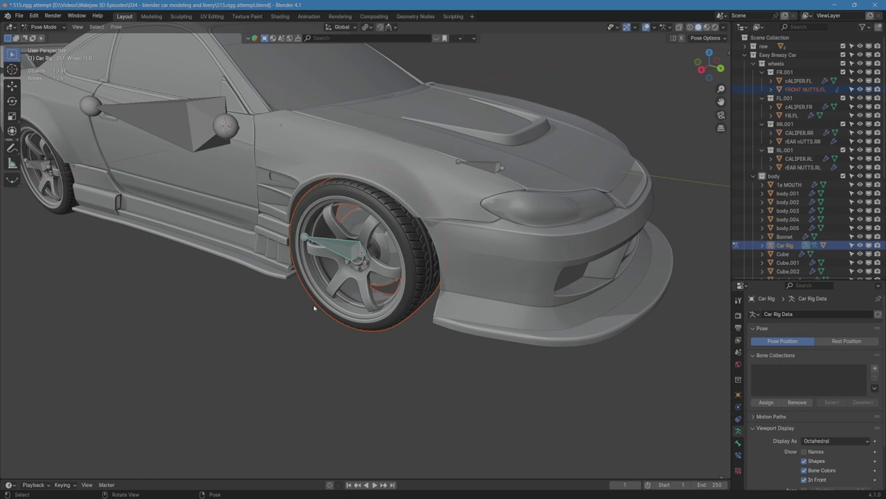
pyautogui.press('g')
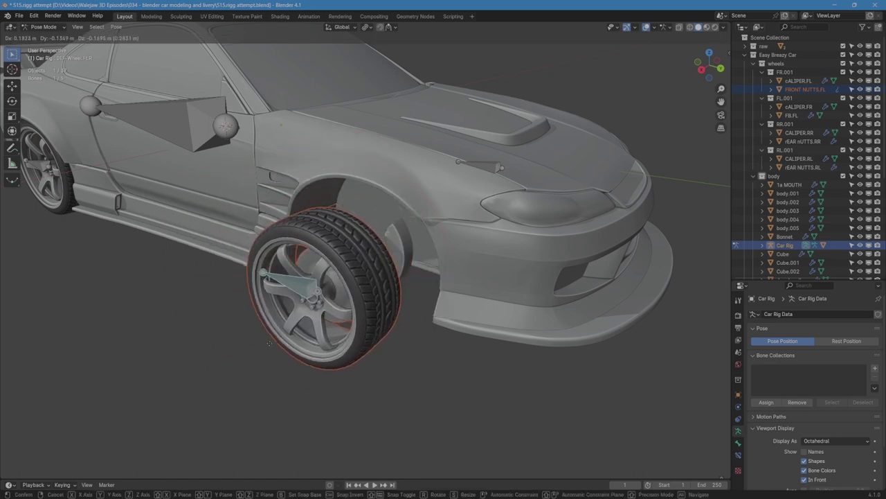
pyautogui.rightClick(270, 342)
# Step: Parent the FB.FL wheel to the DEF-Wheel.Ft.L bone with the Bone option, and test the link with a cancelled move
pyautogui.scroll(-4, 416, 299)
pyautogui.scroll(3, 292, 297)
pyautogui.moveTo(408, 303); pyautogui.dragTo(415, 283, button='middle')
pyautogui.scroll(3, 409, 283)
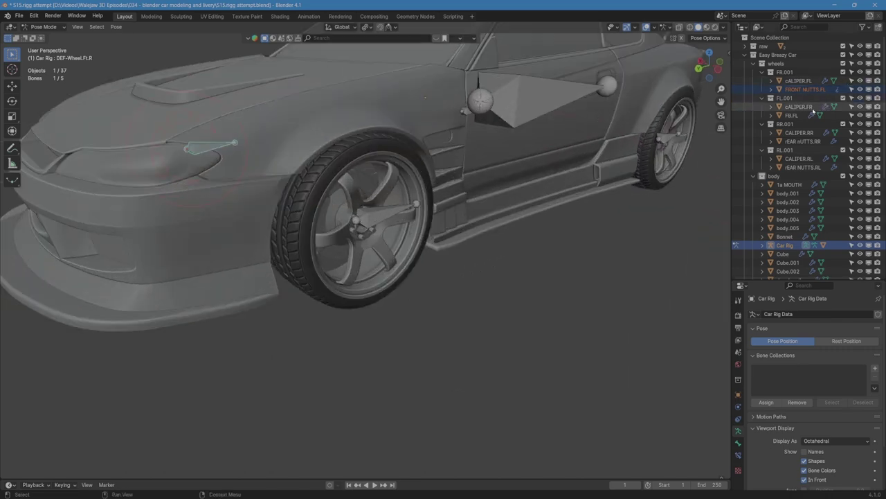
pyautogui.click(809, 107)
pyautogui.click(794, 115)
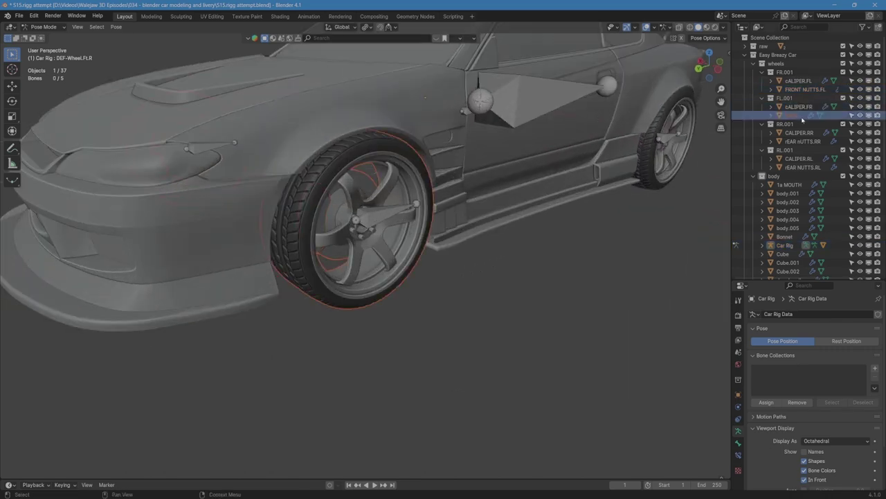
pyautogui.click(382, 217)
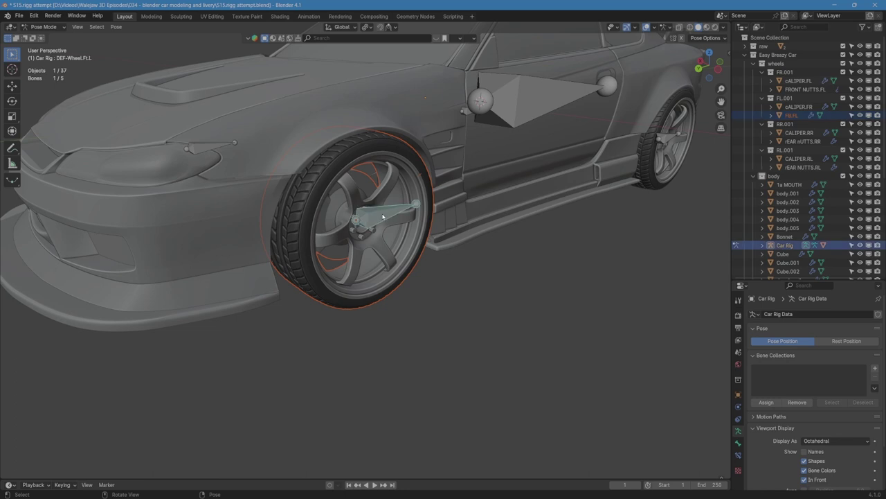
pyautogui.hotkey('ctrl', 'p')
pyautogui.click(383, 217)
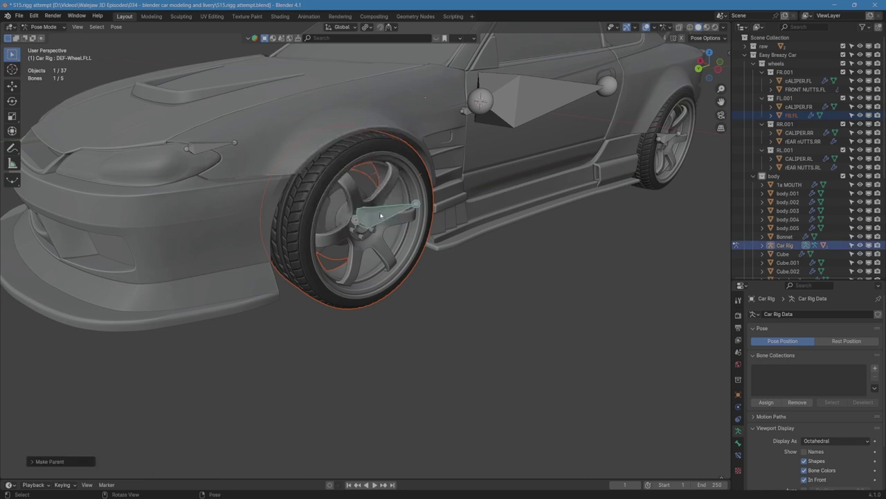
pyautogui.press('g')
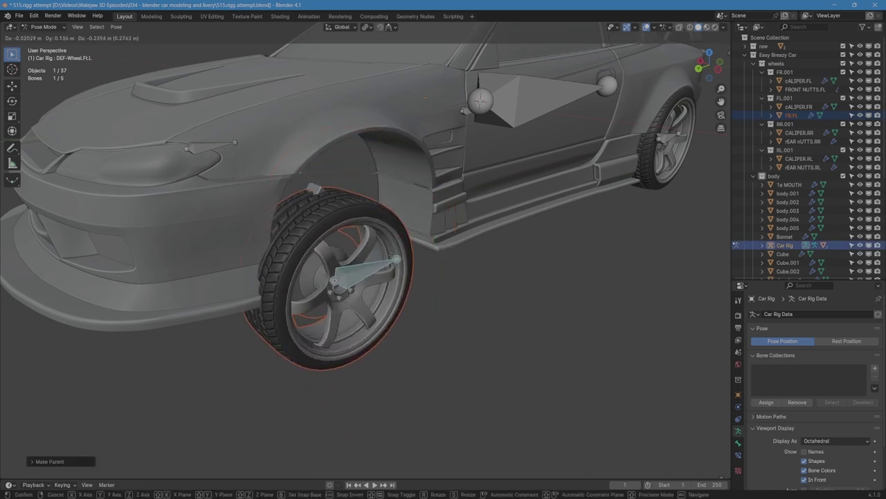
pyautogui.rightClick(374, 251)
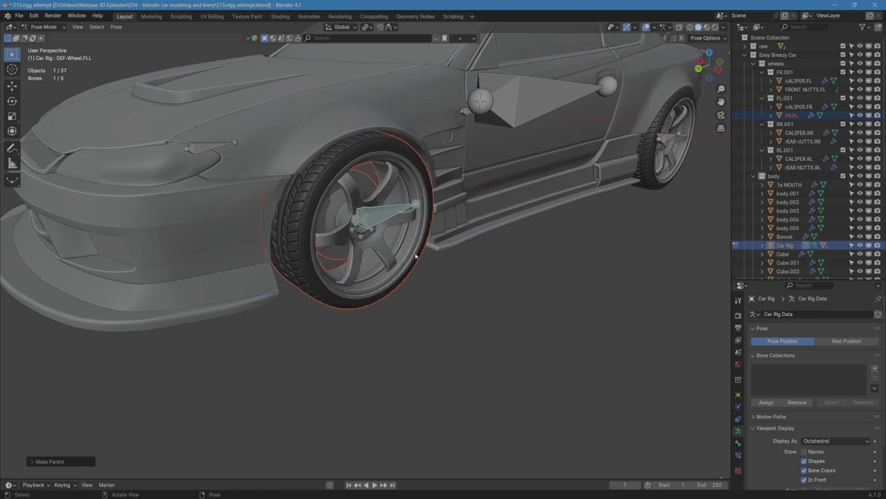
# Step: Parent all objects of the body collection to the DEF-Body bone, and test the link with a cancelled move
pyautogui.scroll(-5, 416, 256)
pyautogui.moveTo(415, 256); pyautogui.dragTo(248, 269, button='middle')
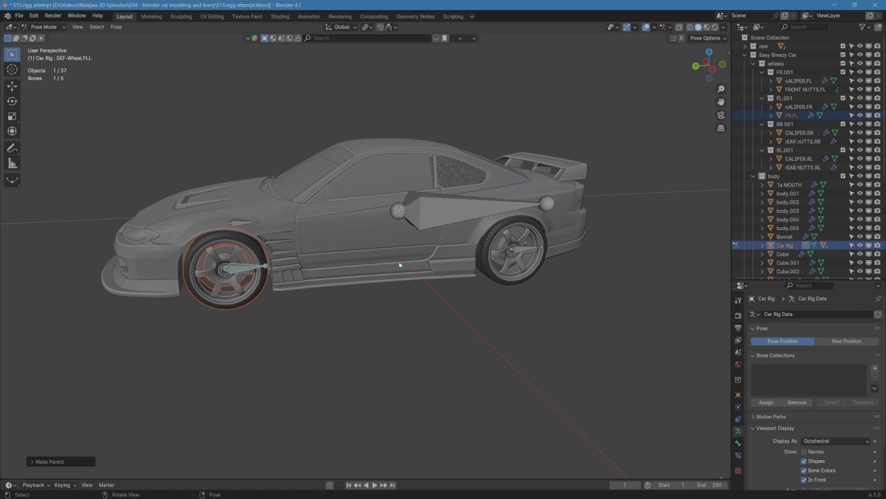
pyautogui.click(774, 177)
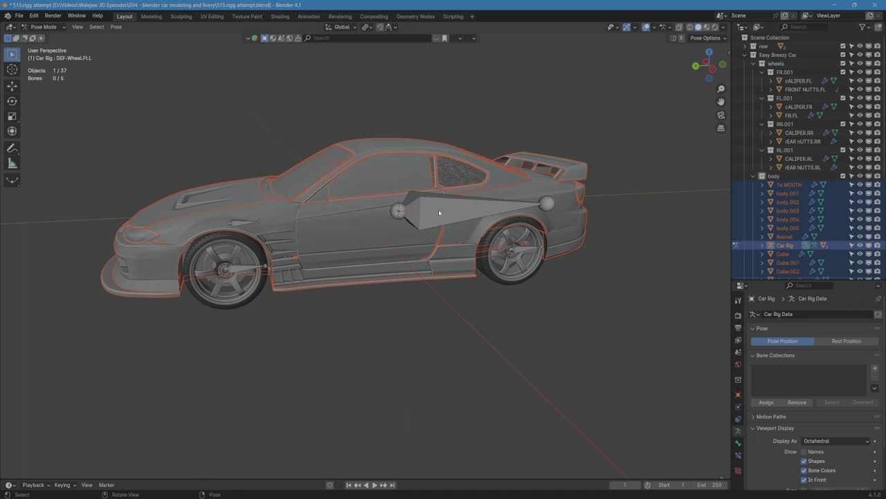
pyautogui.click(439, 213)
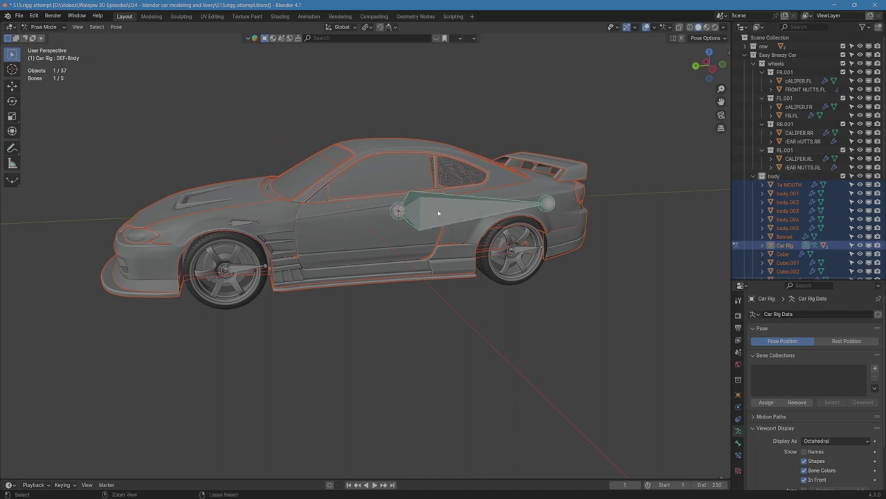
pyautogui.hotkey('ctrl', 'p')
pyautogui.click(438, 211)
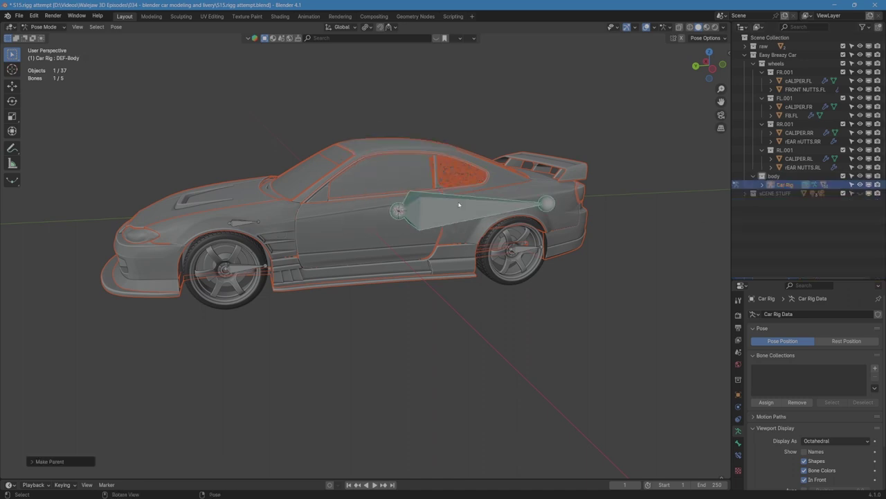
pyautogui.press('g')
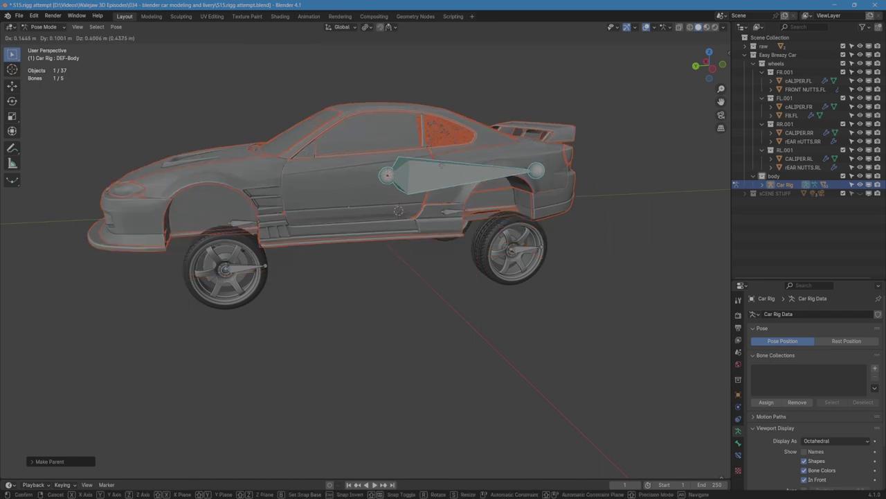
pyautogui.rightClick(446, 216)
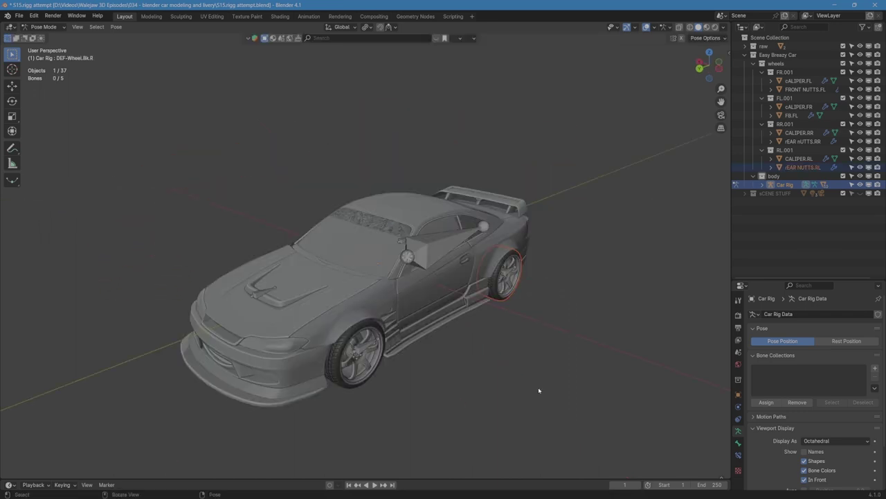
# Step: Enlarge the properties editor and expand the Rigacar settings of the Car Rig armature data
pyautogui.moveTo(538, 390); pyautogui.dragTo(541, 370, button='middle')
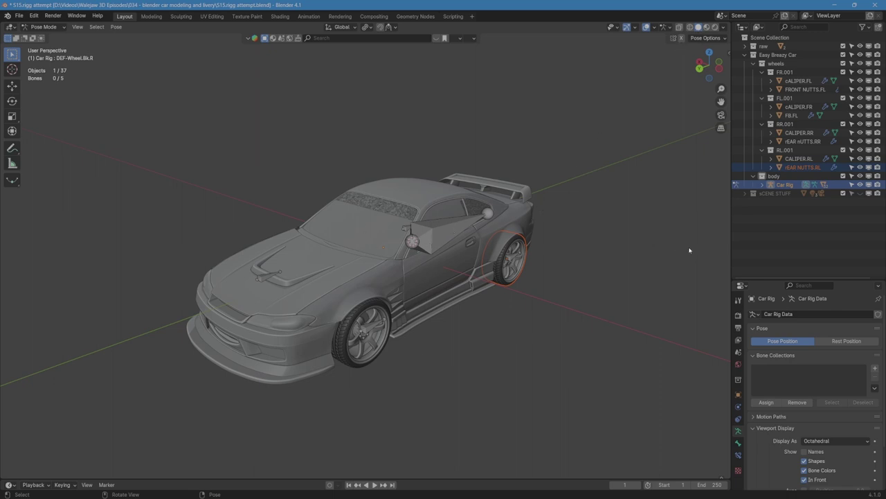
pyautogui.moveTo(785, 279); pyautogui.dragTo(786, 175)
pyautogui.click(738, 340)
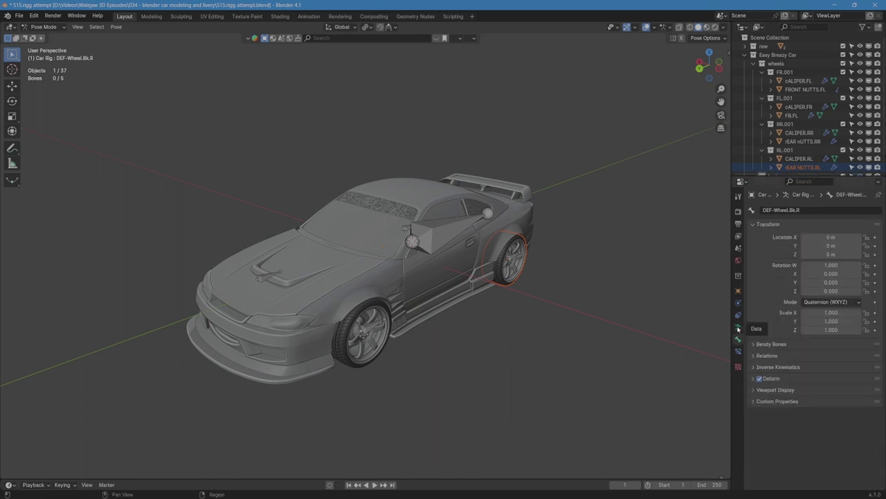
pyautogui.click(738, 327)
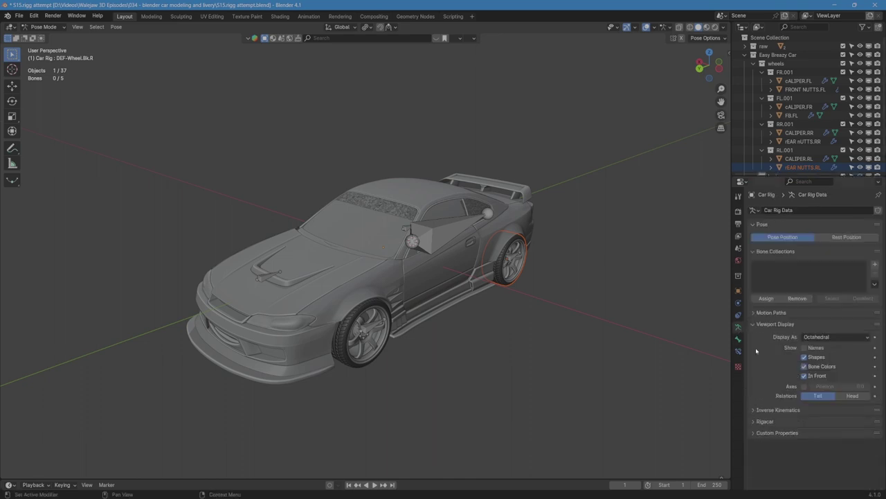
pyautogui.click(757, 423)
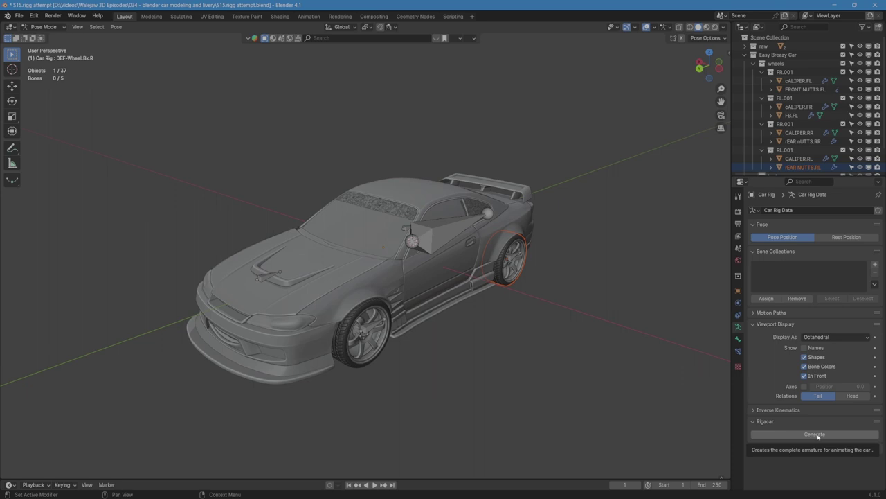
# Step: Try to generate the complete Rigacar animation armature from the Car Rig, inspect the car, and undo the generation
pyautogui.click(817, 435)
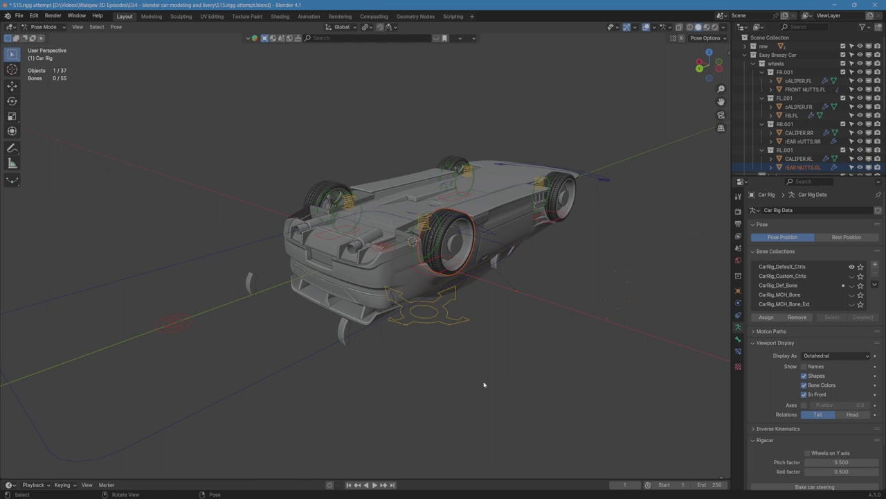
pyautogui.moveTo(484, 384); pyautogui.dragTo(409, 330, button='middle')
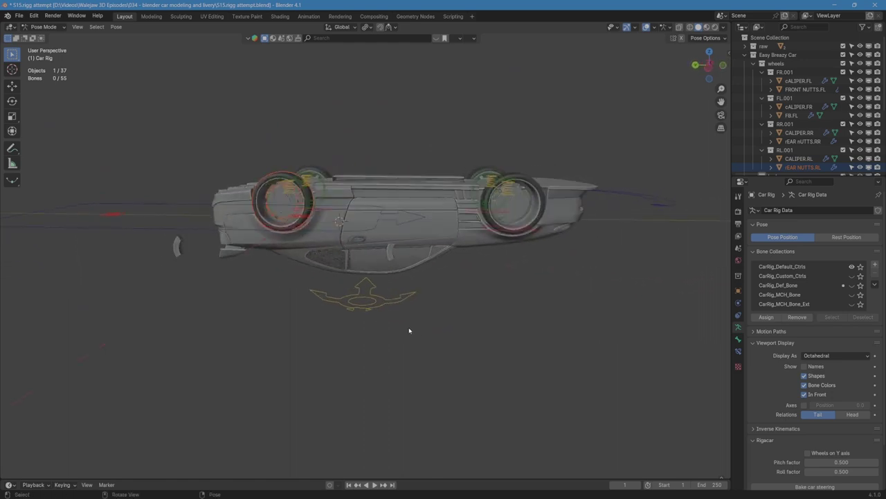
pyautogui.press('ctrl')
pyautogui.hotkey('ctrl', 'z')
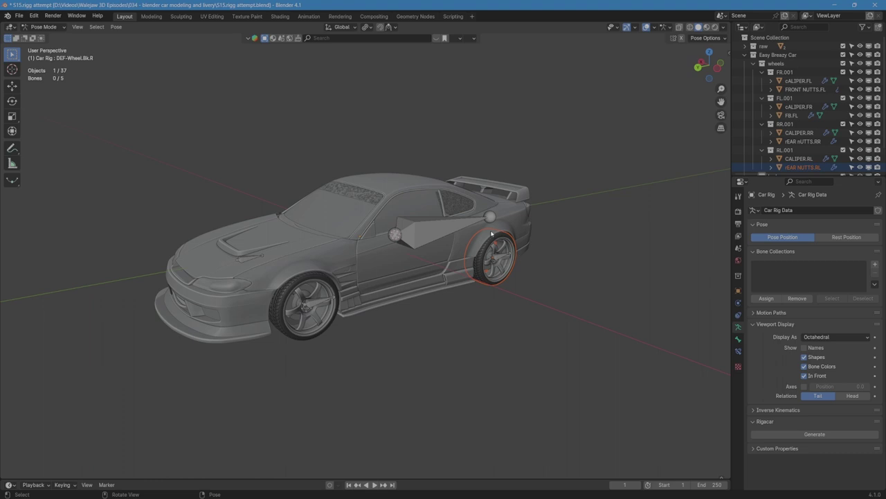
# Step: Put the Car Rig armature in Object Mode and leave only the armature selected
pyautogui.press('Tab')
pyautogui.click(43, 26)
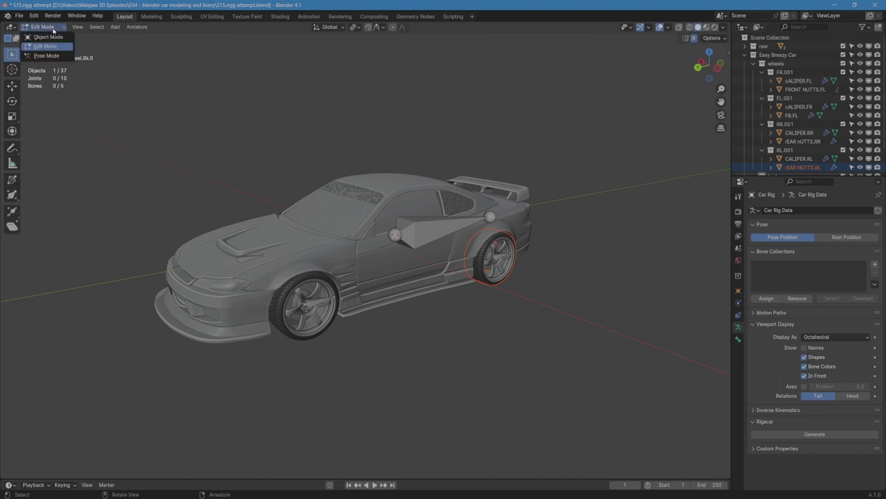
pyautogui.keyDown('shift'); pyautogui.moveTo(271, 195); pyautogui.dragTo(332, 214, button='middle'); pyautogui.keyUp('shift')
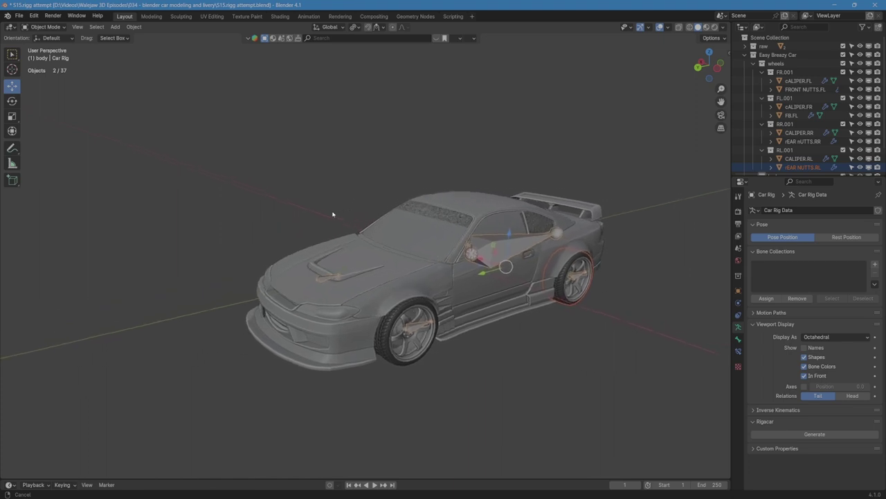
pyautogui.moveTo(414, 262); pyautogui.dragTo(369, 232, button='middle')
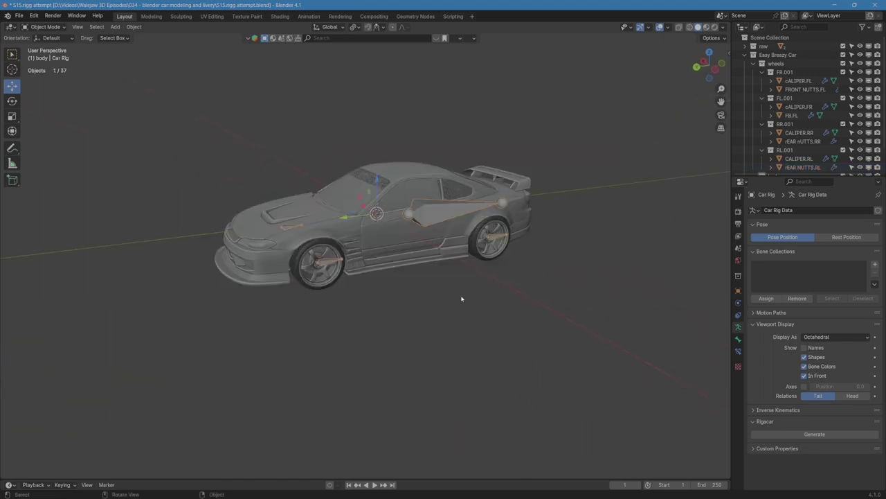
pyautogui.scroll(5, 447, 272)
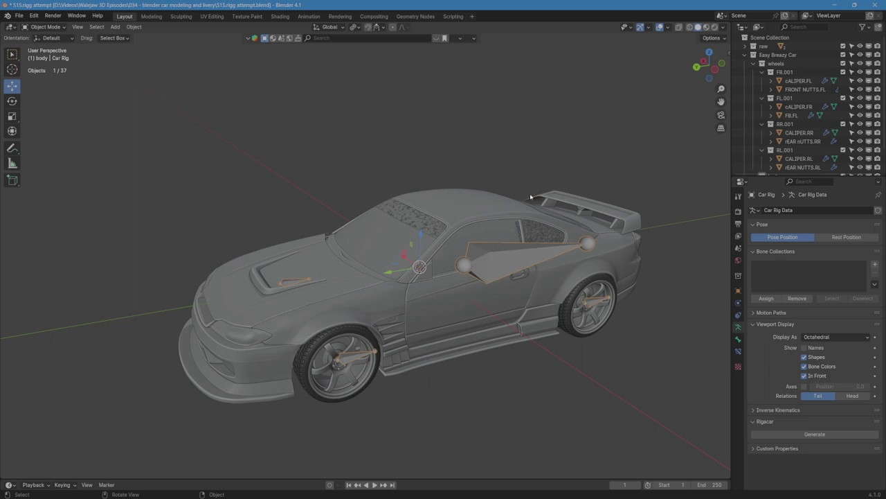
pyautogui.press('a')
pyautogui.press('r')
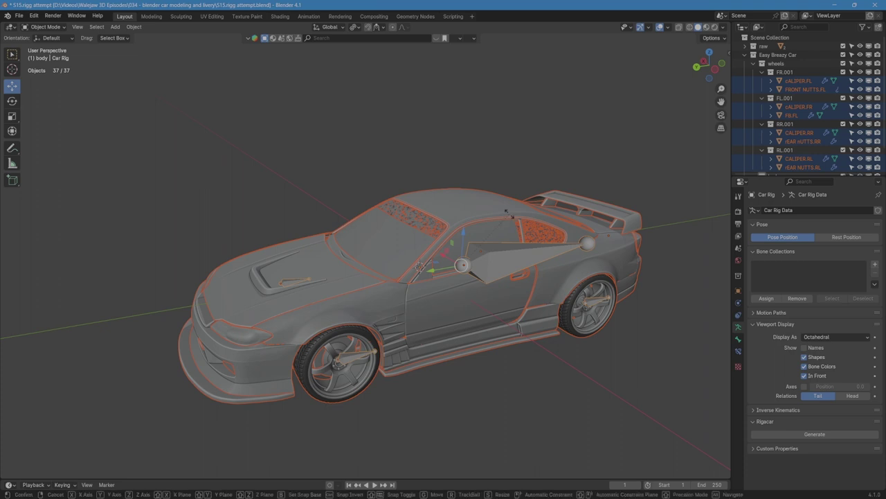
pyautogui.write('1')
pyautogui.write('80')
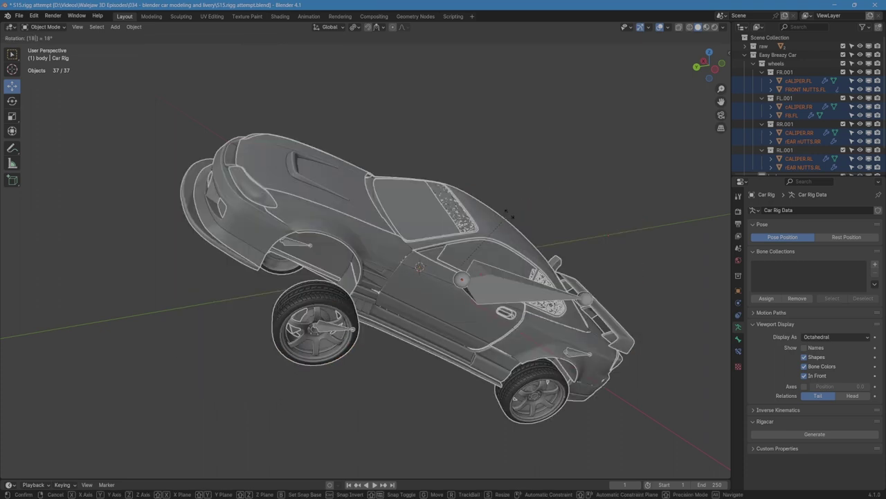
pyautogui.write('z')
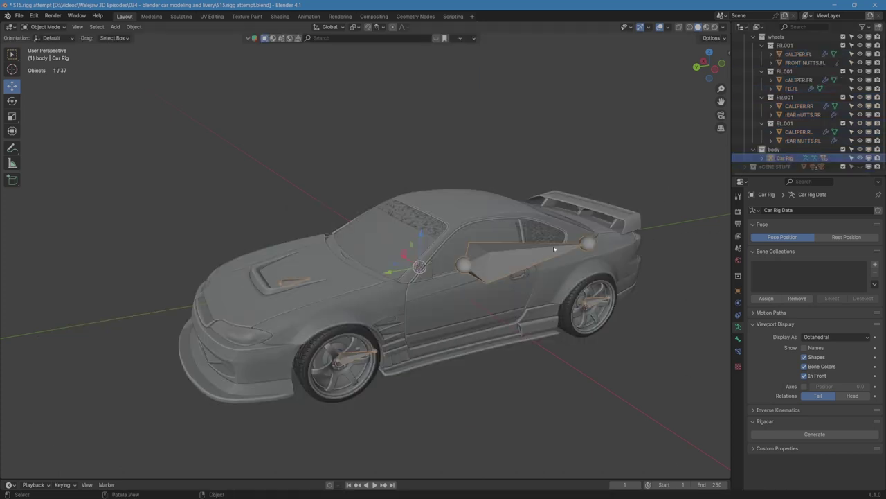
# Step: Rotate only the Car Rig armature by 180° to turn the parented car around
pyautogui.press('r')
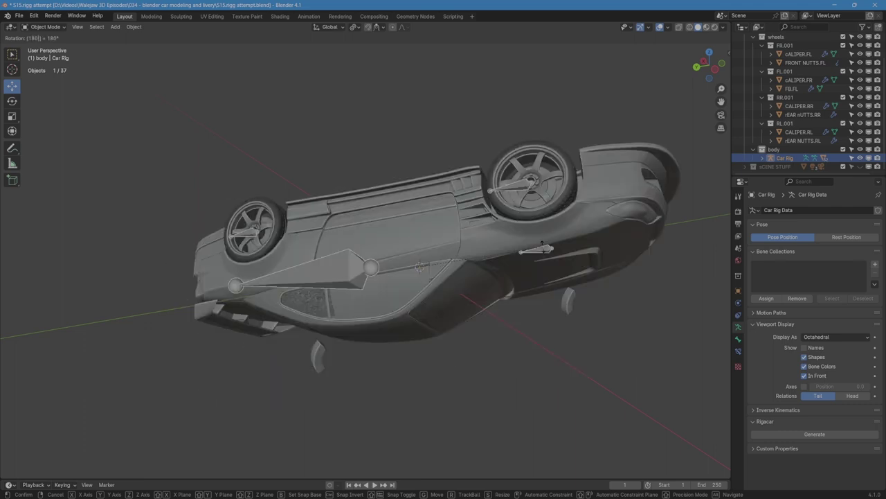
pyautogui.write('z180')
pyautogui.click(543, 248)
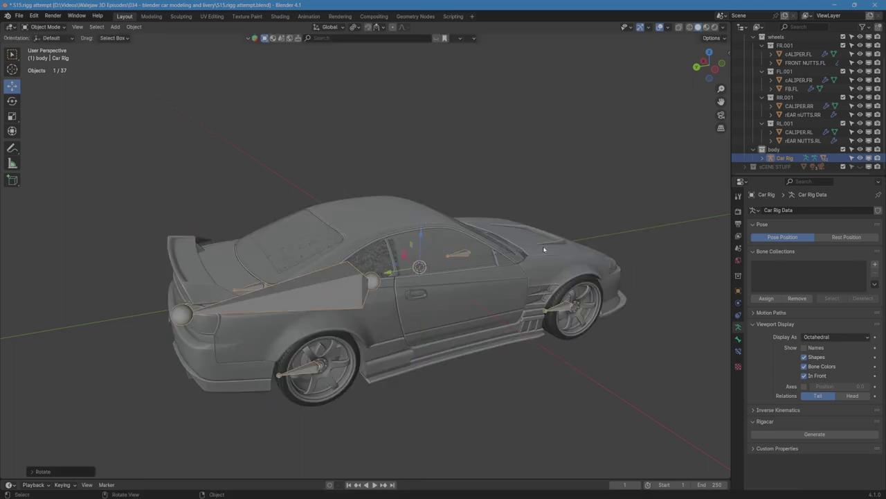
pyautogui.moveTo(544, 247); pyautogui.dragTo(562, 280, button='middle')
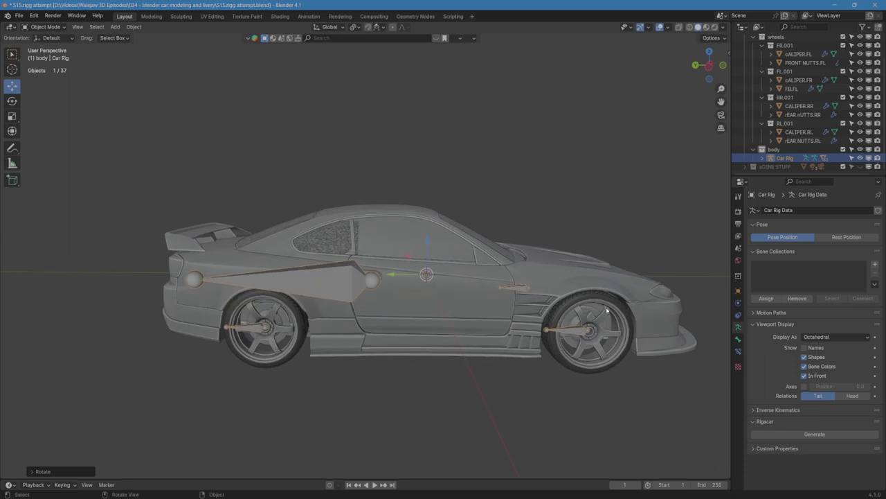
# Step: Try to generate the Rigacar animation armature from the rotated Car Rig, and undo both the generation and the rotation
pyautogui.click(814, 434)
pyautogui.moveTo(374, 282); pyautogui.dragTo(406, 289, button='middle')
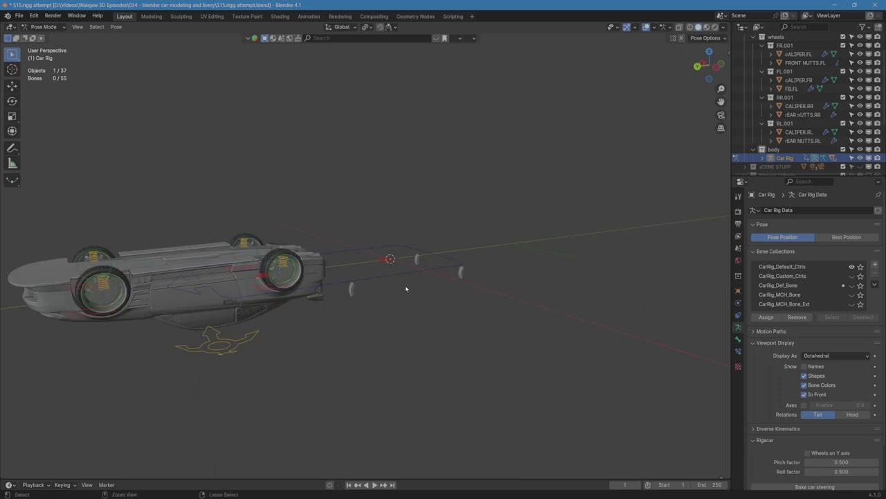
pyautogui.hotkey('ctrl', 'z')
pyautogui.moveTo(455, 305)
pyautogui.mouseDown(button='middle')
pyautogui.moveTo(383, 296)
pyautogui.moveTo(439, 299)
pyautogui.mouseUp(button='middle')
pyautogui.scroll(4, 383, 296)
pyautogui.keyDown('shift'); pyautogui.moveTo(523, 327); pyautogui.dragTo(462, 274, button='middle'); pyautogui.keyUp('shift')
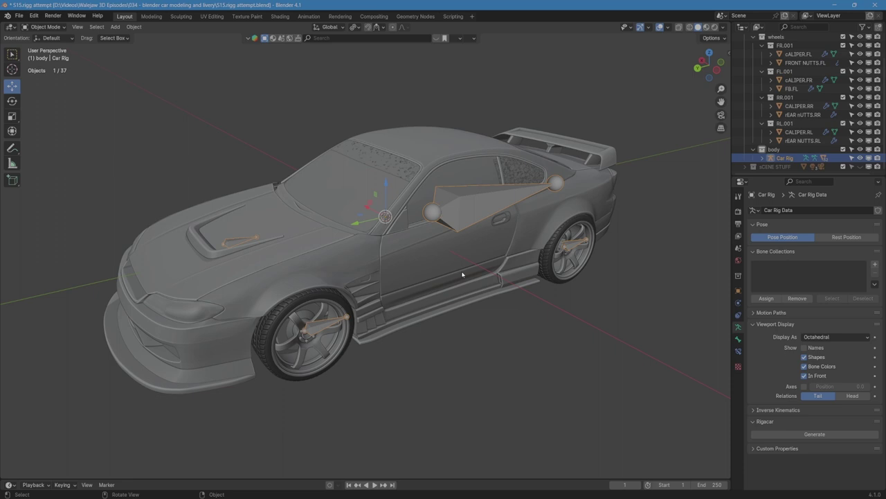
pyautogui.moveTo(491, 268)
pyautogui.mouseDown(button='middle')
pyautogui.moveTo(401, 258)
pyautogui.moveTo(505, 272)
pyautogui.moveTo(477, 266)
pyautogui.mouseUp(button='middle')
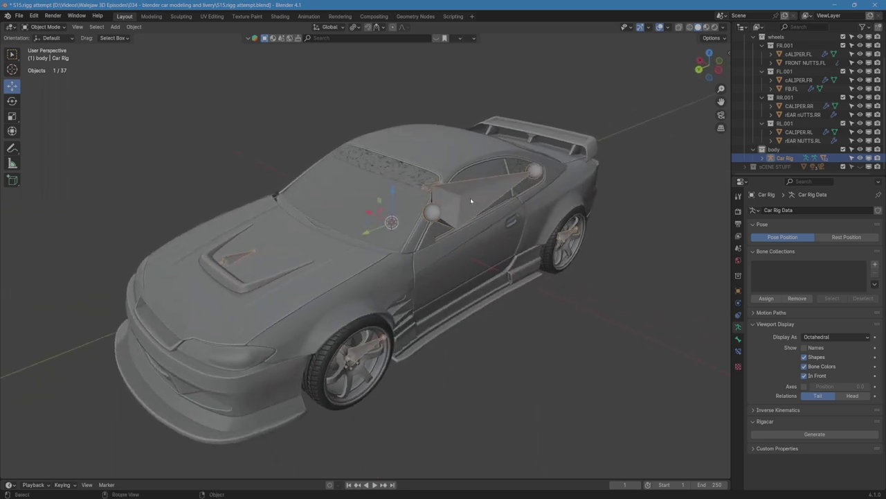
# Step: Clear the parents of all objects while keeping their transformation
pyautogui.press('a')
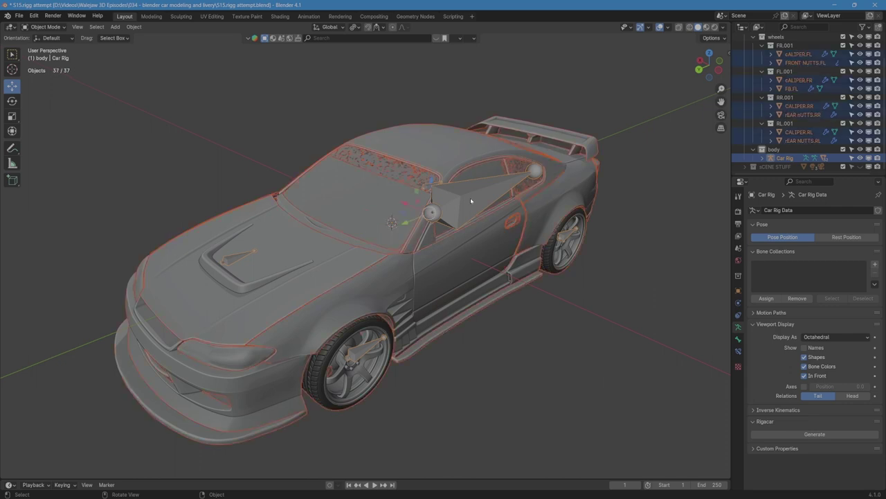
pyautogui.hotkey('alt', 'p')
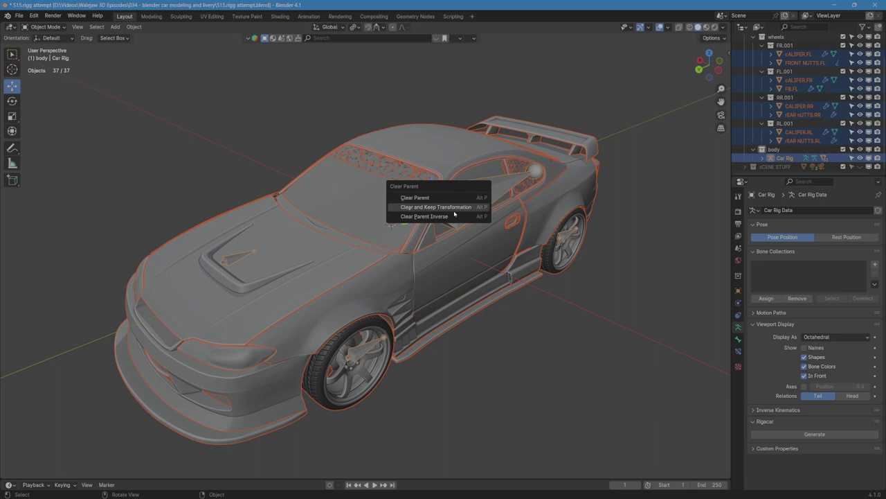
pyautogui.click(465, 206)
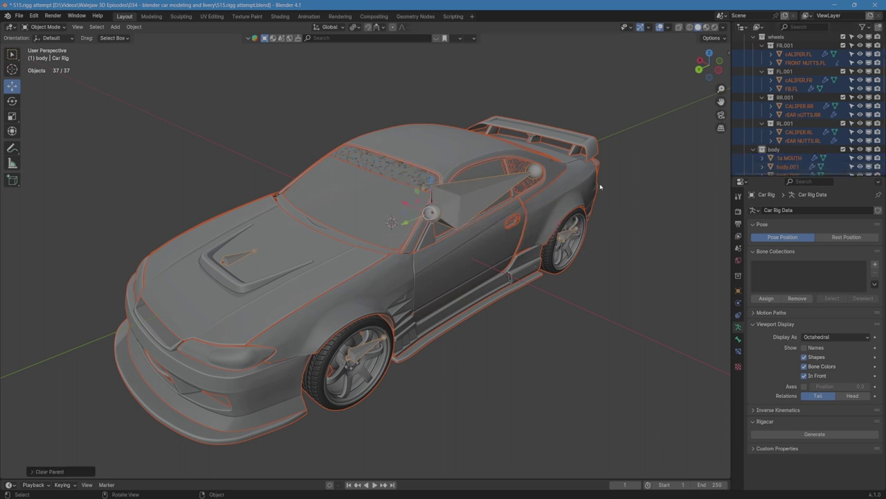
# Step: Delete the old Car Rig armature, keeping the car's meshes
pyautogui.click(461, 202)
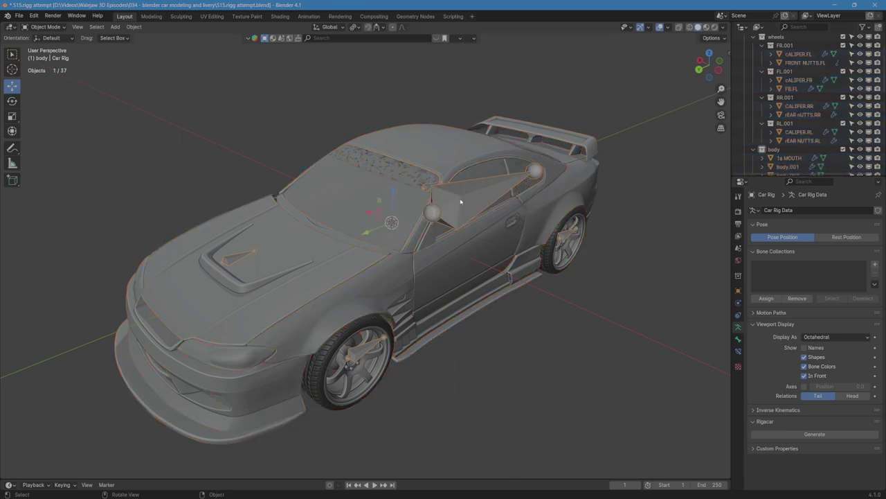
pyautogui.press('Delete')
pyautogui.moveTo(462, 198); pyautogui.dragTo(492, 269, button='middle')
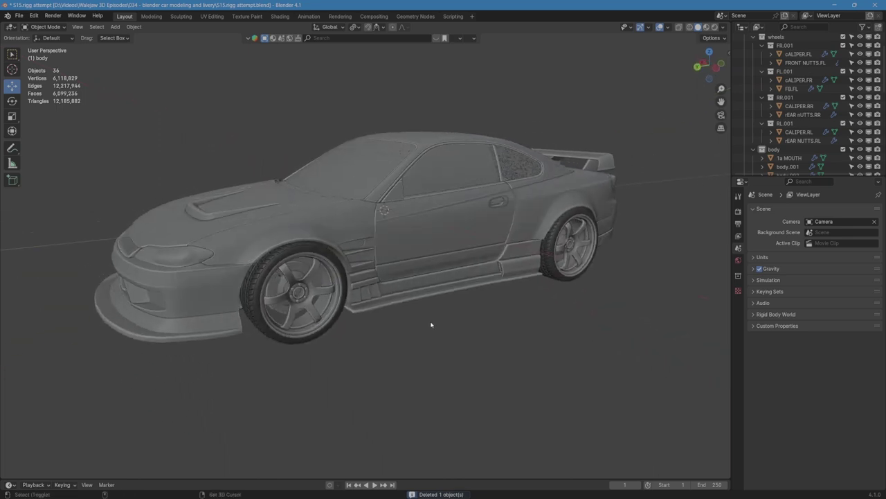
pyautogui.hotkey('shift', 's')
pyautogui.press('Escape')
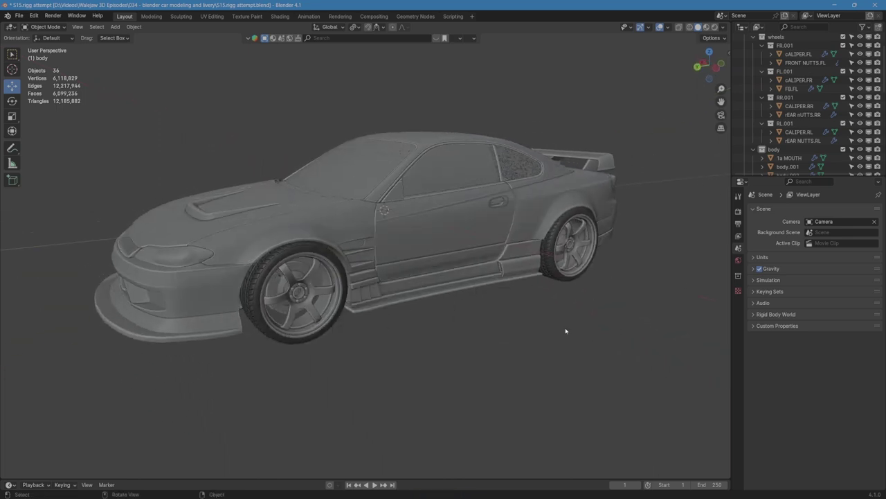
# Step: Add a fresh Car (deformation rig) armature to the scene
pyautogui.hotkey('shift', 'a')
pyautogui.moveTo(543, 324)
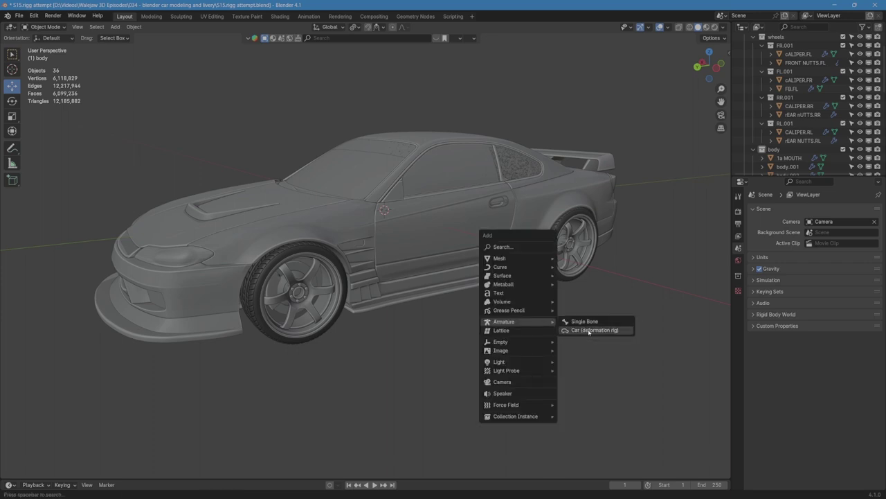
pyautogui.click(588, 331)
# Step: Examine how the new deformation rig's bones are oriented relative to the car and the Y axis from both sides
pyautogui.scroll(-3, 428, 246)
pyautogui.moveTo(429, 246); pyautogui.dragTo(470, 190, button='middle')
pyautogui.moveTo(474, 324); pyautogui.dragTo(552, 266, button='middle')
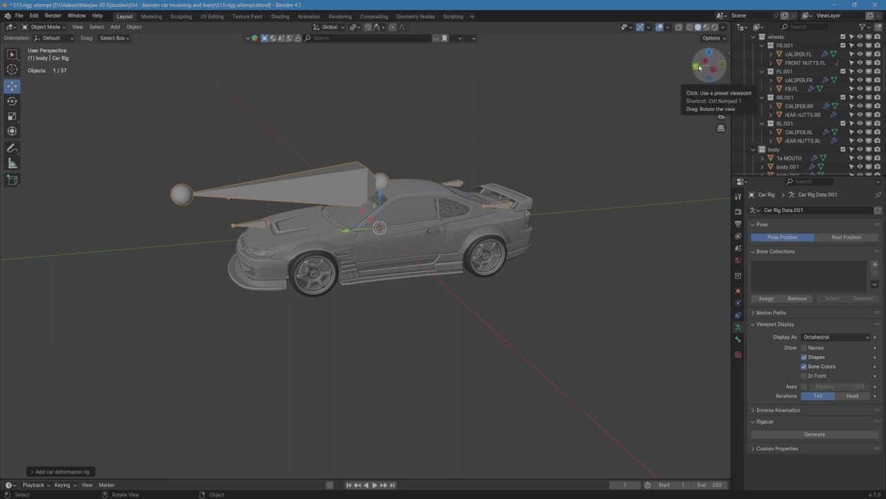
pyautogui.moveTo(431, 301); pyautogui.dragTo(597, 303, button='middle')
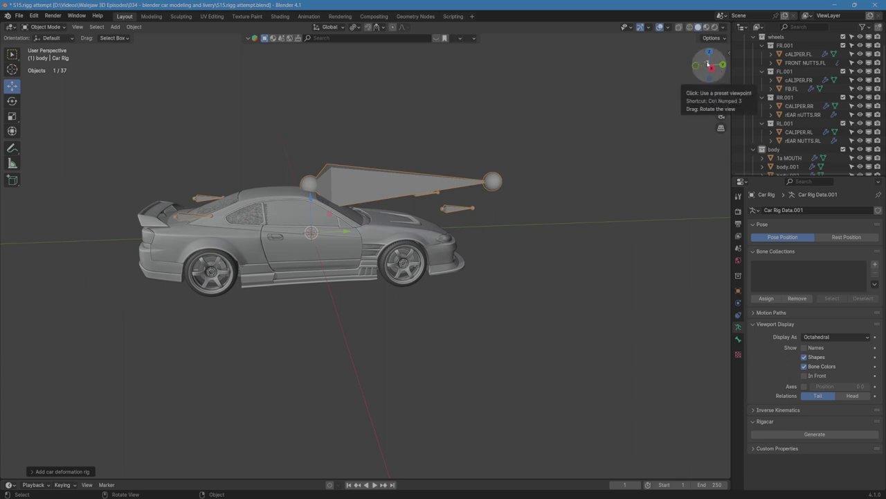
pyautogui.moveTo(668, 110); pyautogui.dragTo(684, 111, button='middle')
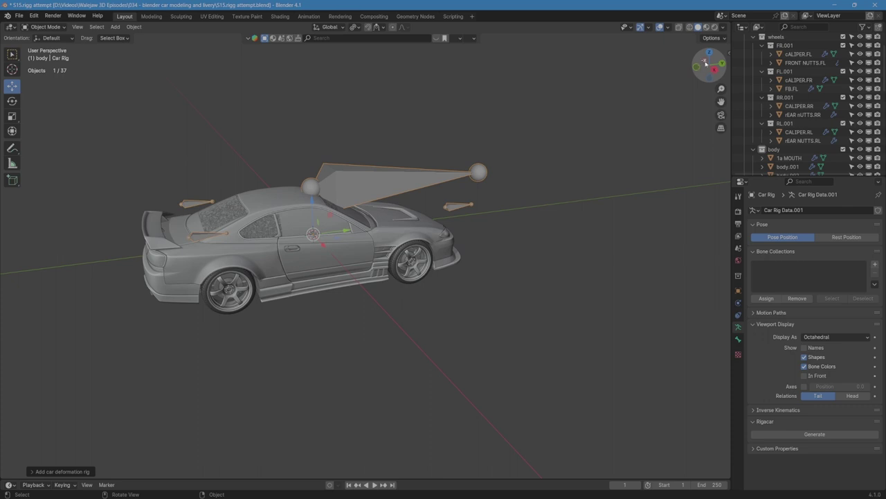
pyautogui.moveTo(547, 194); pyautogui.dragTo(394, 227, button='middle')
pyautogui.scroll(3, 388, 227)
pyautogui.moveTo(482, 333); pyautogui.dragTo(449, 317, button='middle')
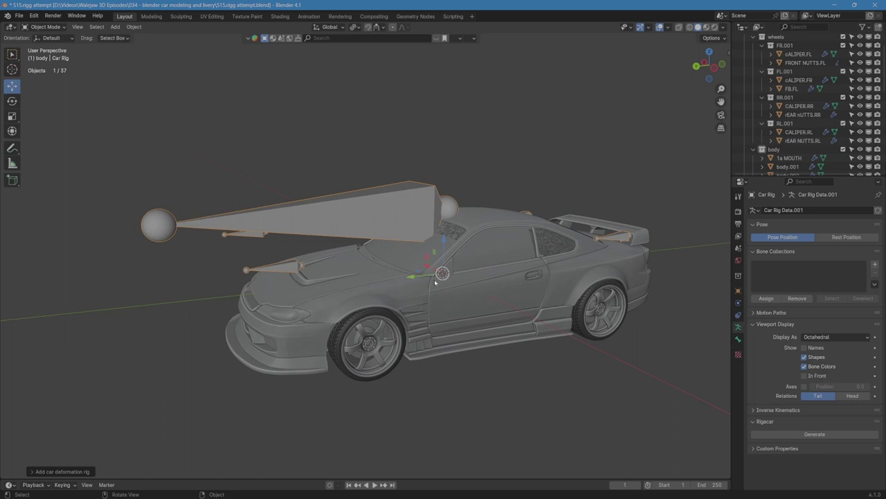
pyautogui.moveTo(435, 282); pyautogui.dragTo(432, 305, button='middle')
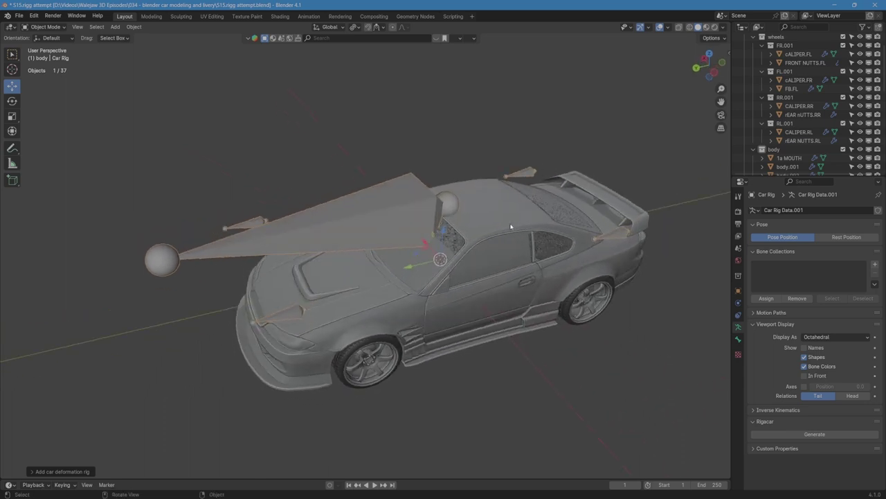
pyautogui.scroll(1, 778, 60)
# Step: Try to rotate all objects of the Easy Breezy Car collection 180° about the Z axis
pyautogui.click(777, 56)
pyautogui.rightClick(779, 56)
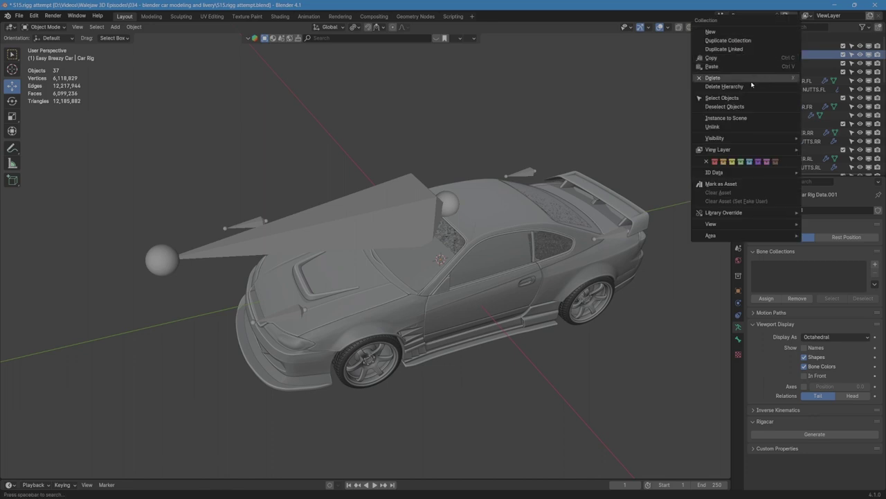
pyautogui.click(738, 101)
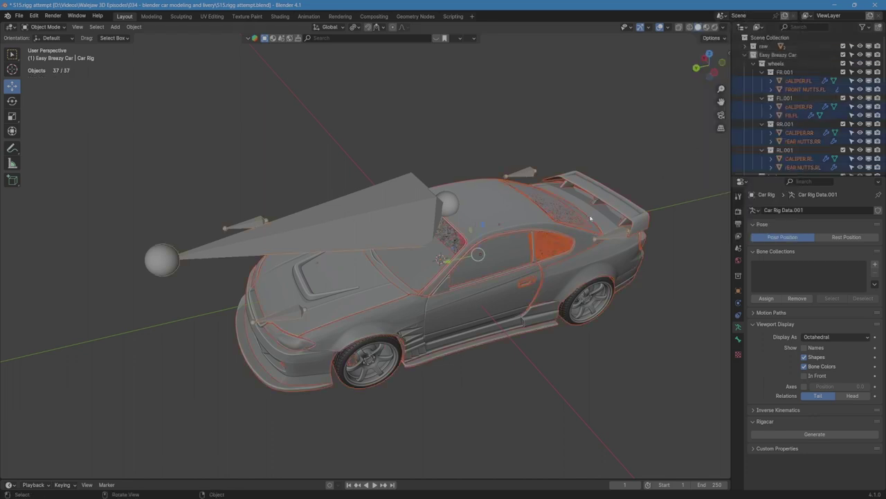
pyautogui.press('g')
pyautogui.press('r')
pyautogui.write('z')
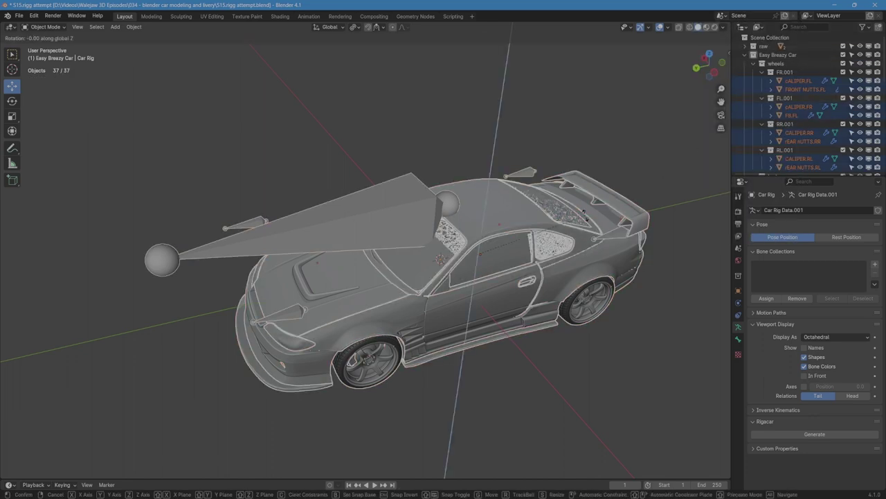
pyautogui.write('180')
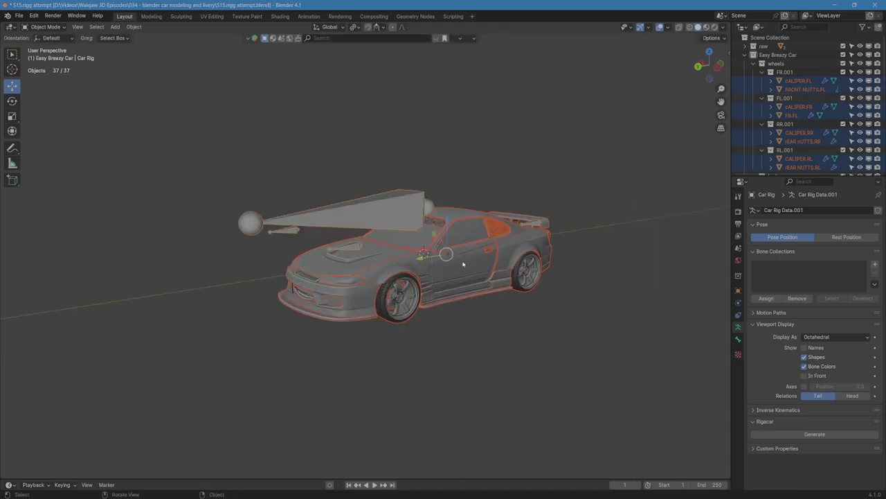
pyautogui.scroll(2, 457, 258)
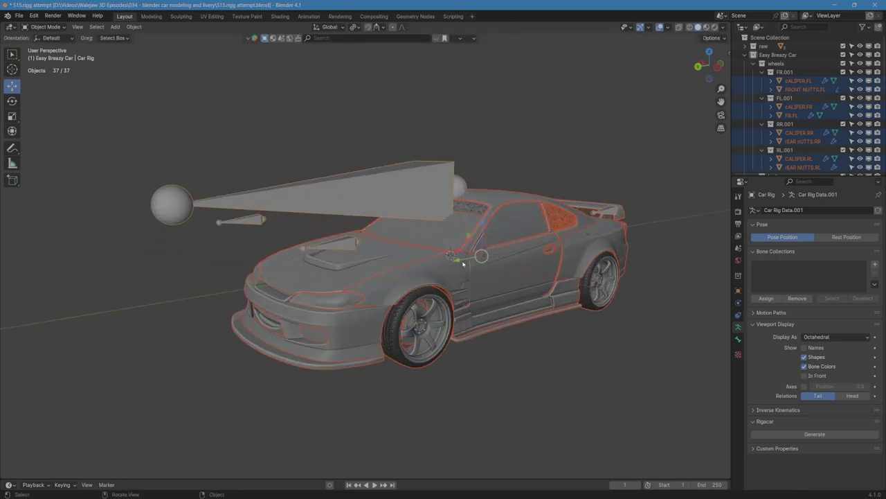
# Step: Add a cube-shaped empty at the 3D cursor to serve as the car's parent
pyautogui.click(797, 81)
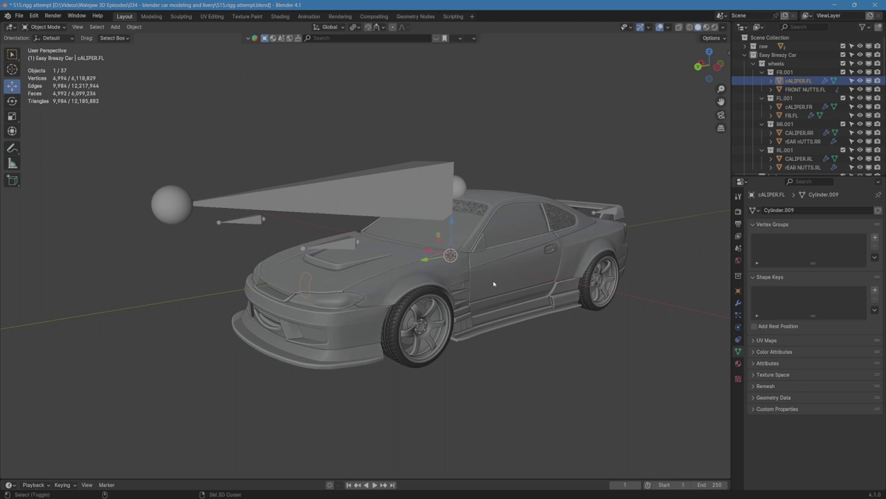
pyautogui.hotkey('shift', 'a')
pyautogui.moveTo(494, 281)
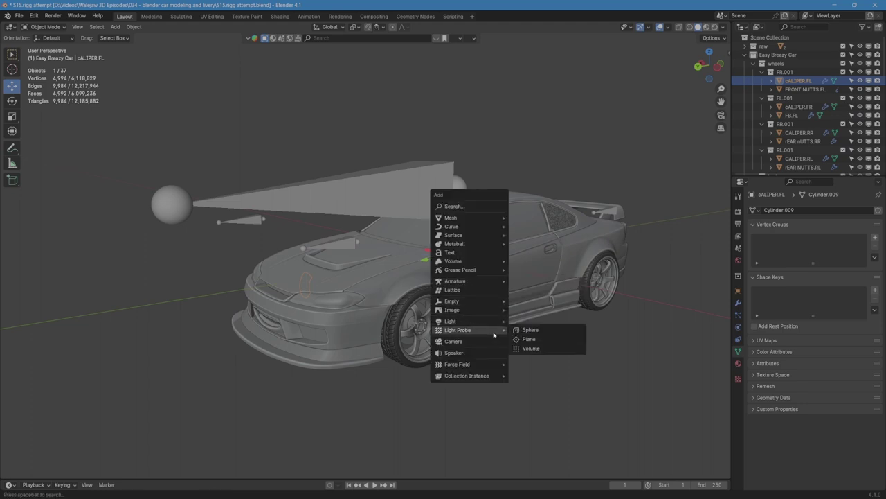
pyautogui.moveTo(499, 302)
pyautogui.click(555, 338)
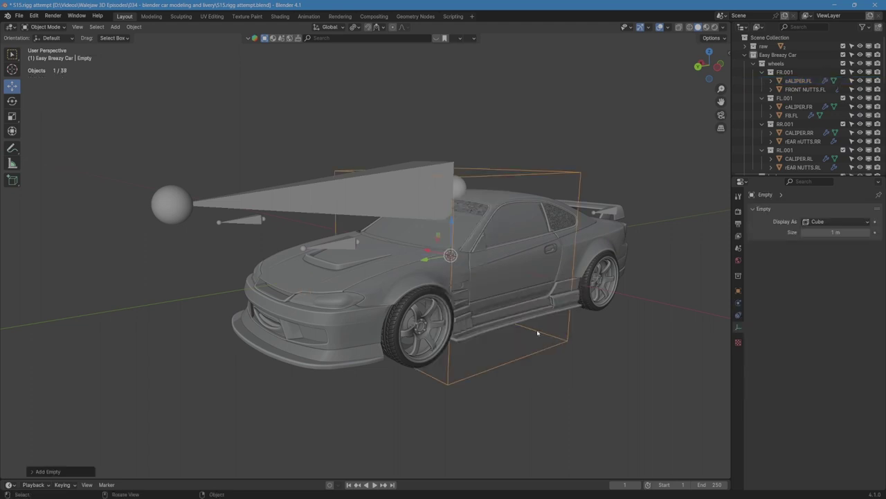
# Step: Select all objects of the Easy Breezy Car collection and parent them to the cube empty using the Object option
pyautogui.scroll(-5, 796, 125)
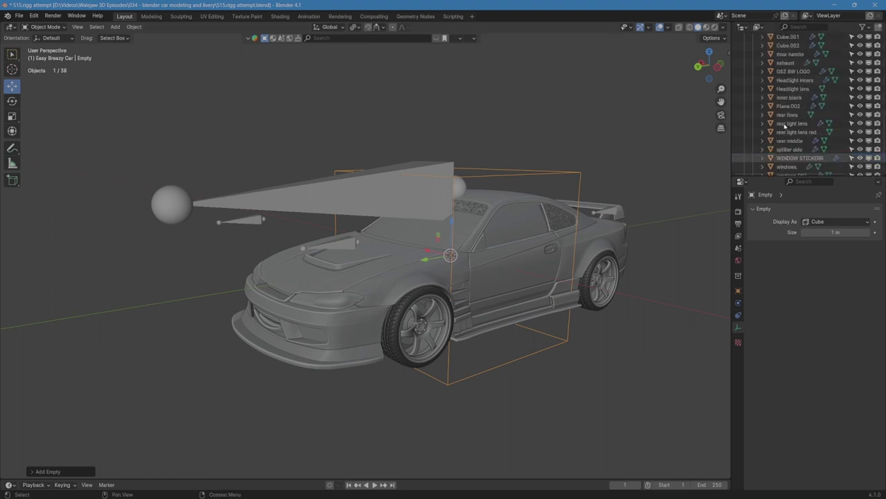
pyautogui.scroll(4, 784, 124)
pyautogui.scroll(2, 784, 124)
pyautogui.rightClick(781, 56)
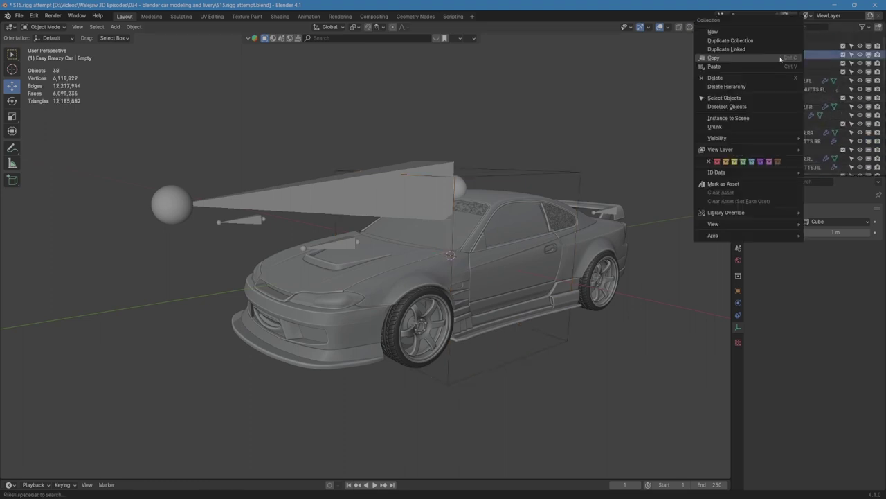
pyautogui.click(724, 97)
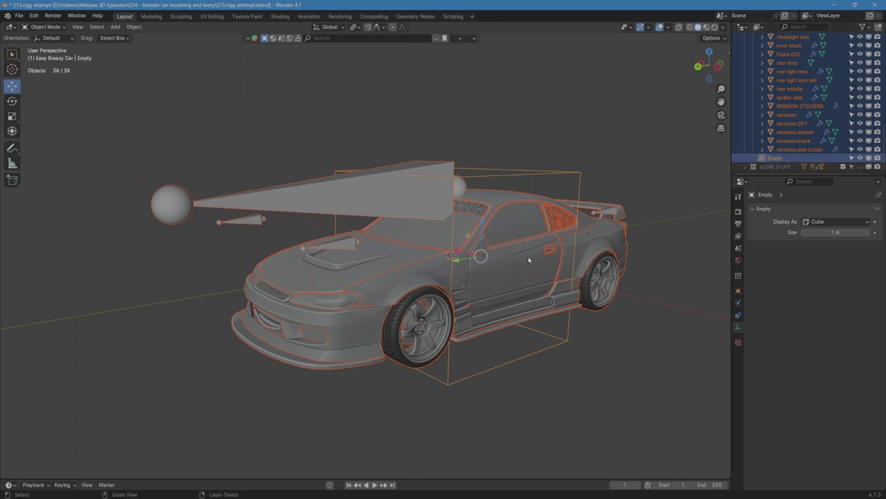
pyautogui.hotkey('ctrl', 'p')
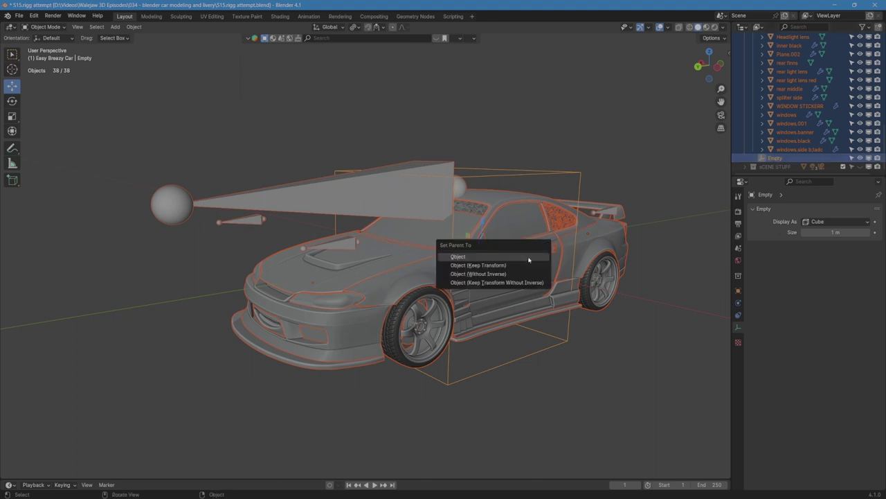
pyautogui.click(529, 258)
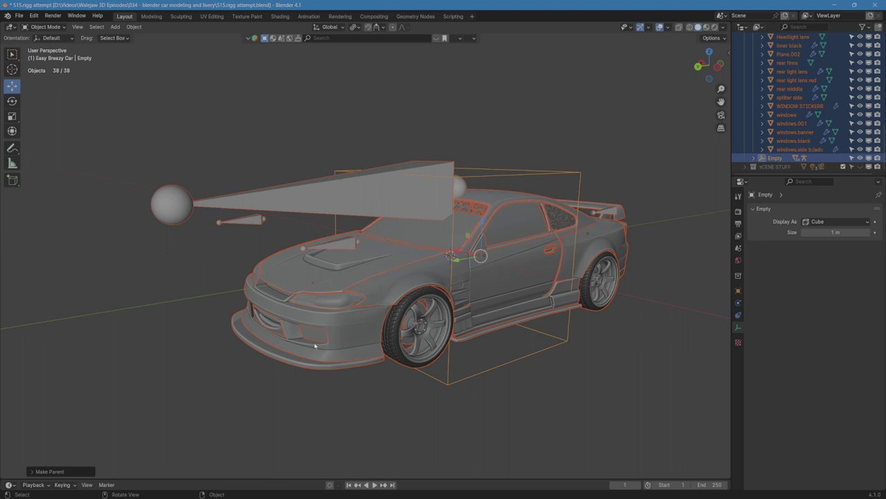
pyautogui.click(574, 170)
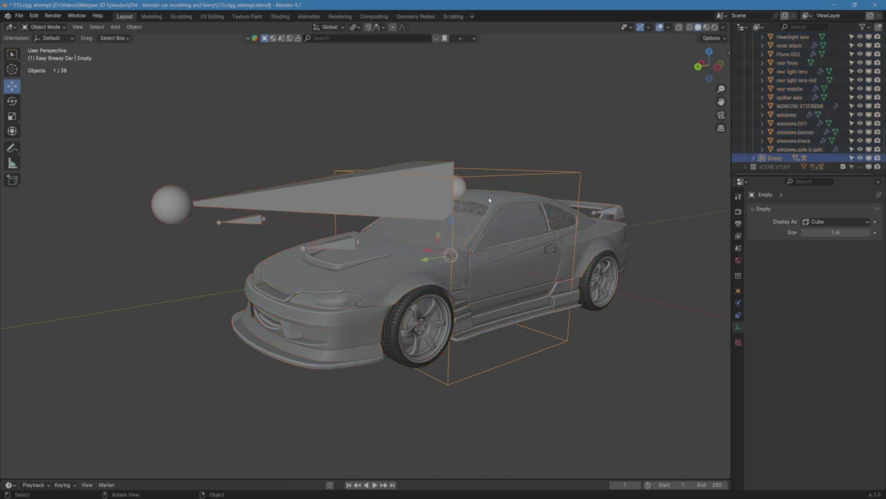
pyautogui.write('r180')
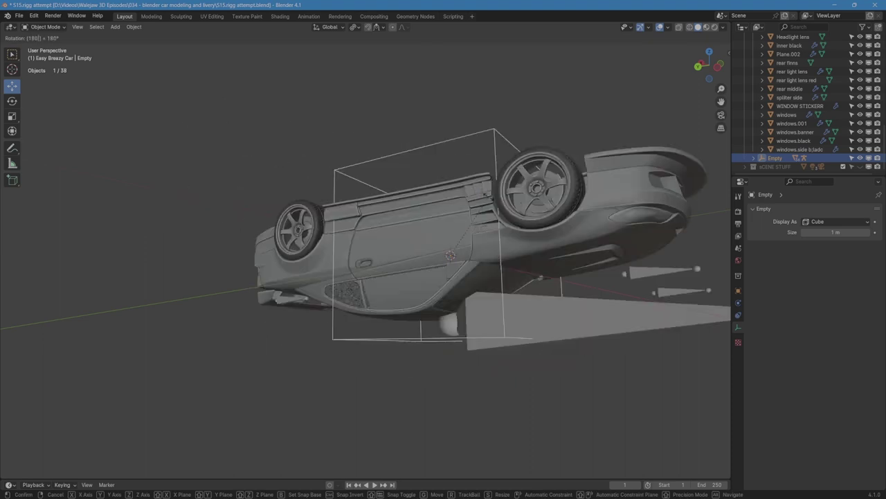
pyautogui.write('z')
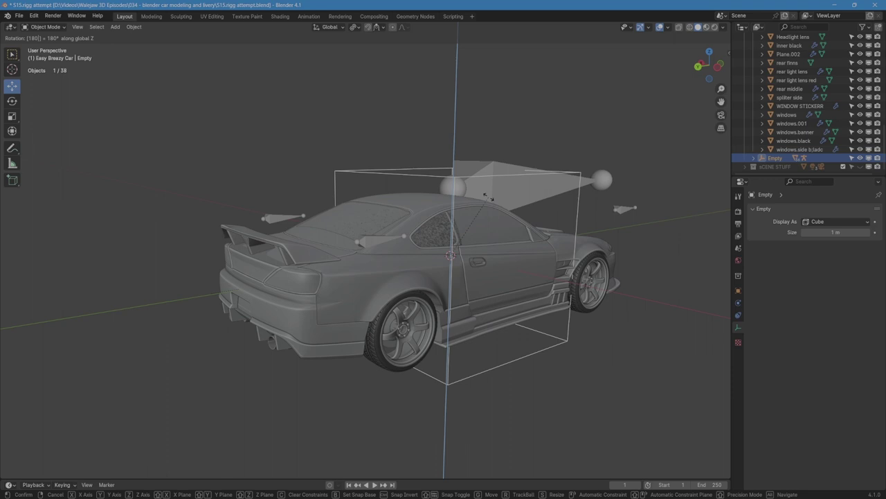
pyautogui.rightClick(488, 197)
# Step: Clear the Car Rig armature's parent while keeping its transformation
pyautogui.scroll(7, 773, 150)
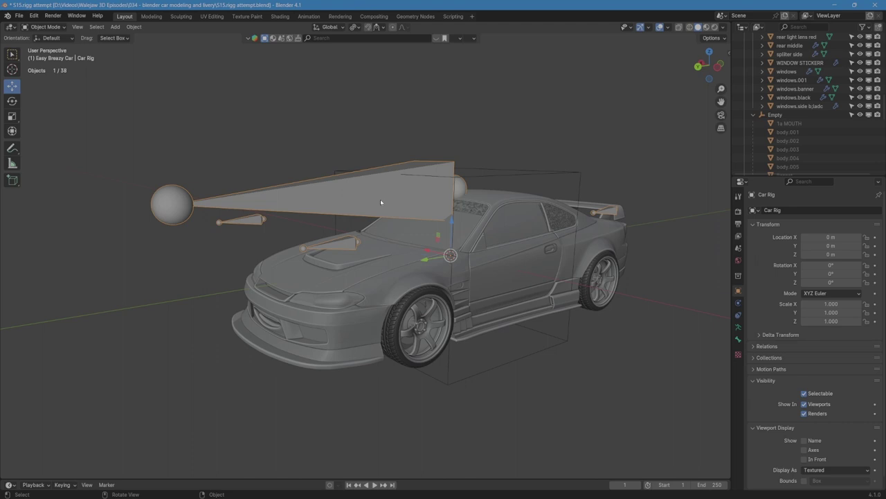
pyautogui.hotkey('alt', 'p')
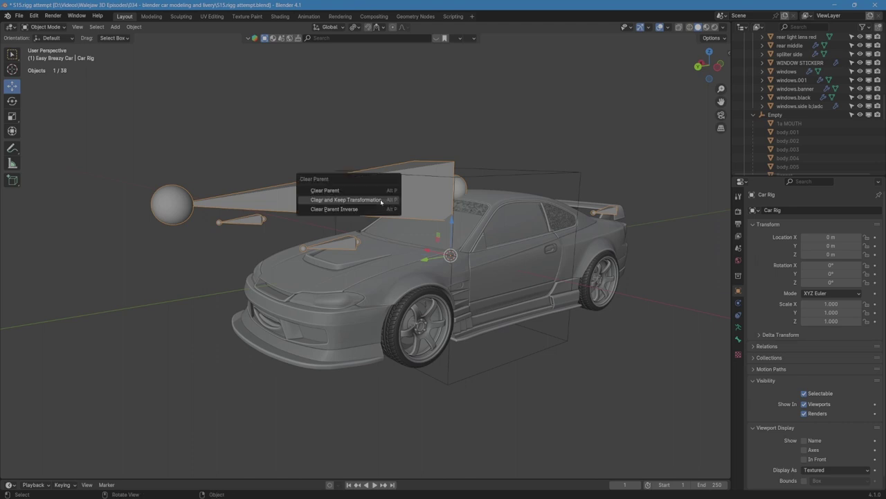
pyautogui.click(380, 200)
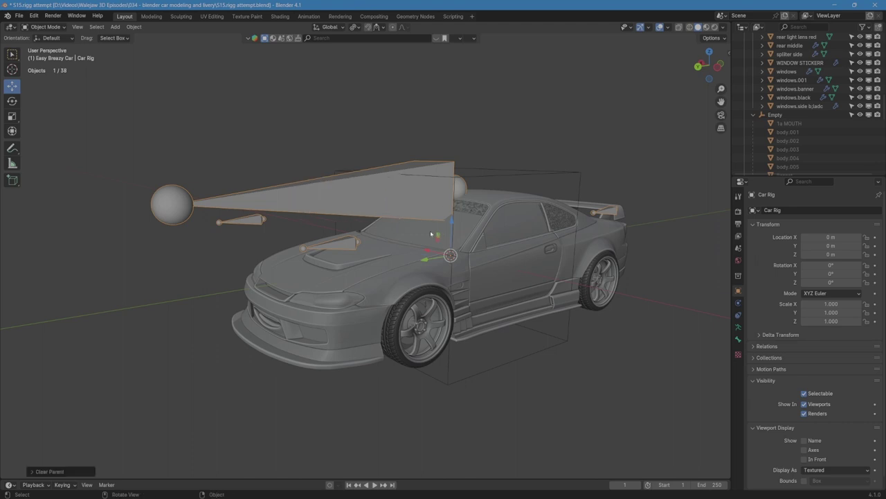
# Step: Rotate the cube empty and the car parented to it 180° about the Z axis, leaving the rig unrotated
pyautogui.moveTo(485, 231); pyautogui.dragTo(432, 228, button='middle')
pyautogui.click(602, 184)
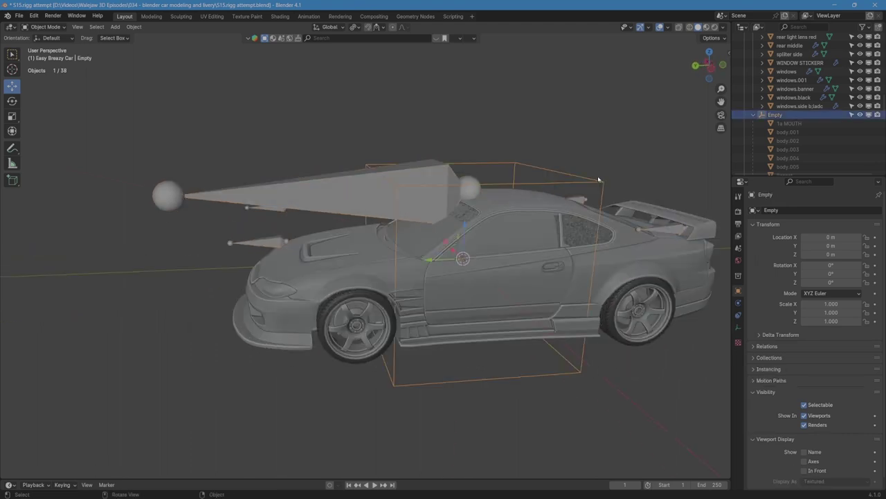
pyautogui.write('rz180')
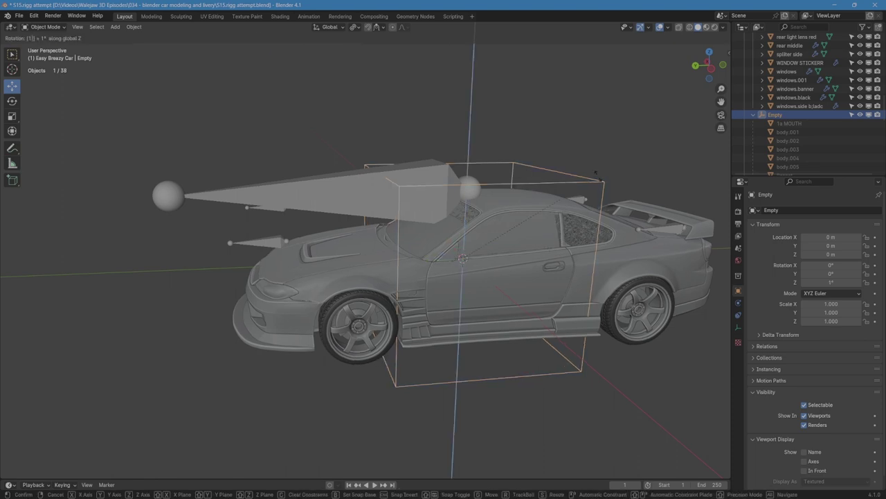
pyautogui.press('Return')
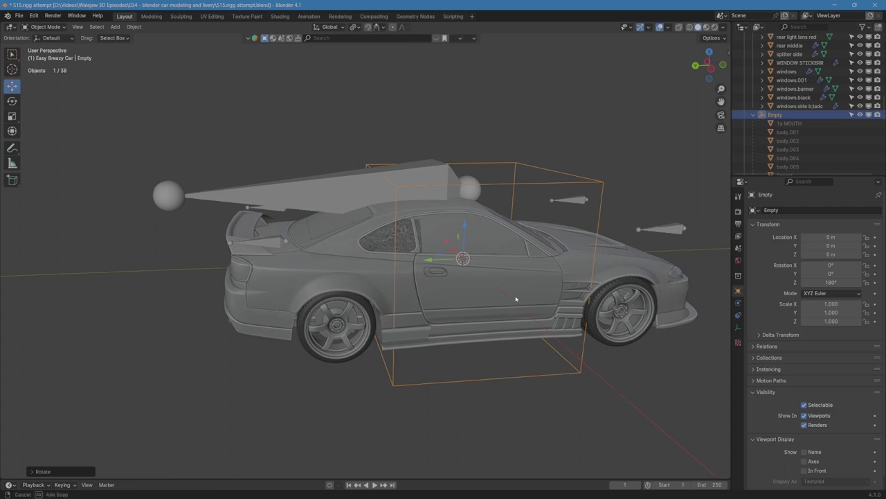
pyautogui.moveTo(515, 298); pyautogui.dragTo(252, 313, button='middle')
pyautogui.scroll(1, 346, 287)
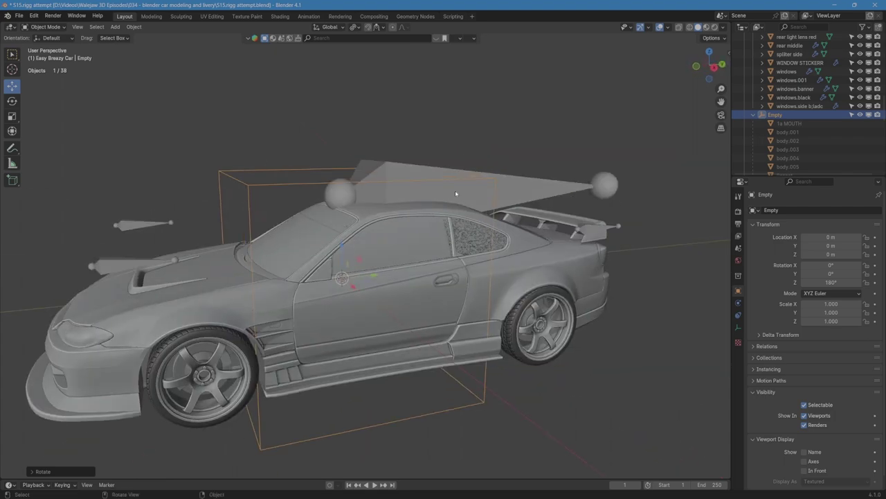
pyautogui.moveTo(457, 220); pyautogui.dragTo(408, 230, button='middle')
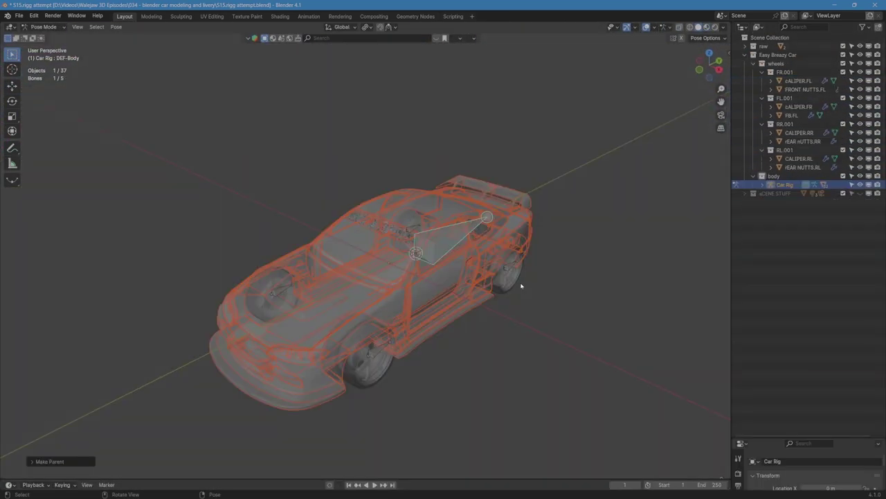
# Step: Generate the Rigacar animation rig from the Car Rig armature's data properties
pyautogui.keyDown('shift'); pyautogui.moveTo(522, 286); pyautogui.dragTo(512, 259, button='middle'); pyautogui.keyUp('shift')
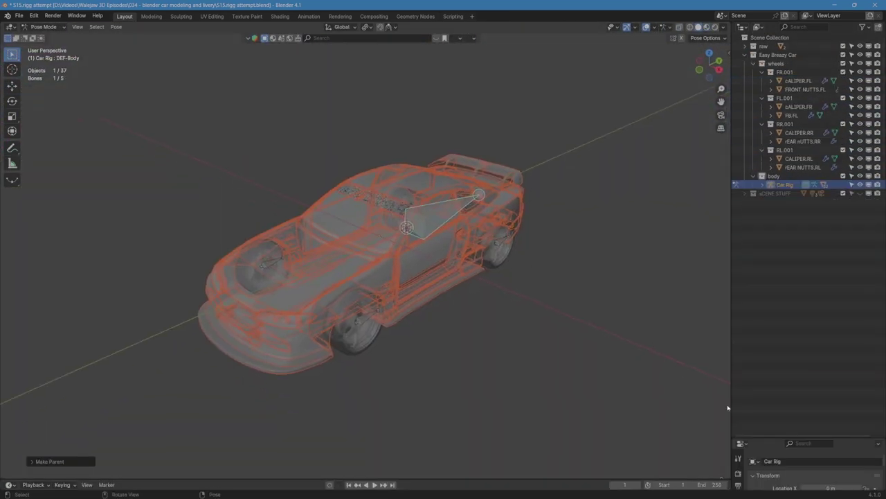
pyautogui.moveTo(766, 438); pyautogui.dragTo(766, 221)
pyautogui.moveTo(293, 314); pyautogui.dragTo(637, 383, button='middle')
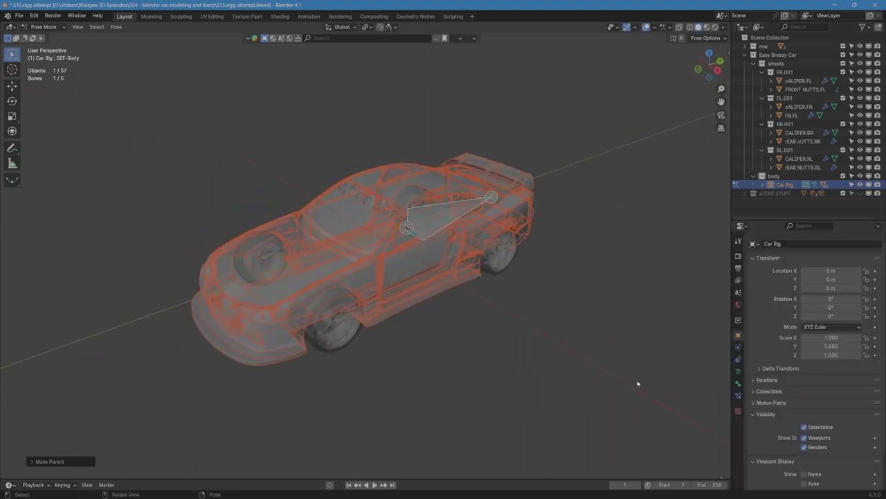
pyautogui.click(738, 371)
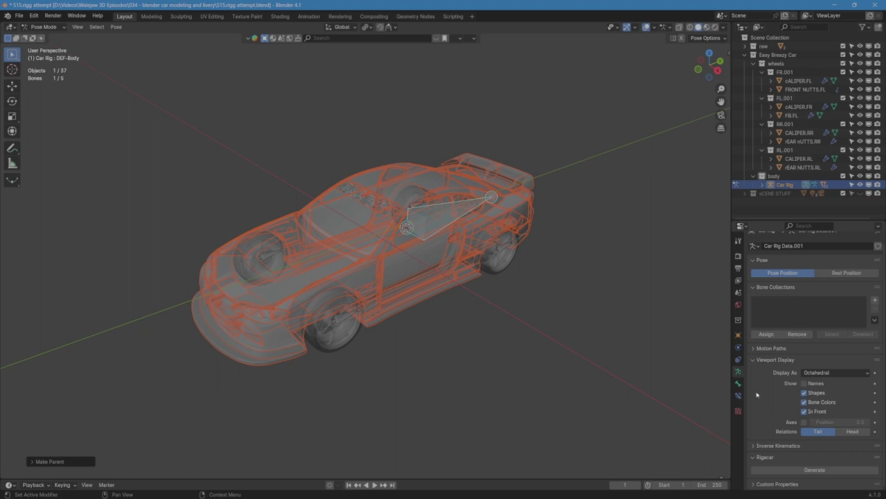
pyautogui.click(783, 469)
# Step: Select the Drift control behind the car and switch the viewport shading to Material Preview
pyautogui.moveTo(499, 298); pyautogui.dragTo(378, 306, button='middle')
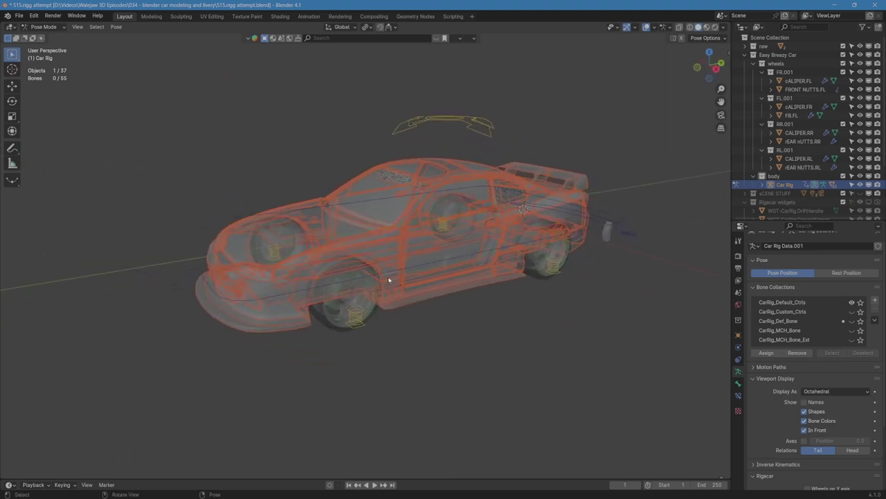
pyautogui.moveTo(557, 236); pyautogui.dragTo(504, 259, button='middle')
pyautogui.click(623, 228)
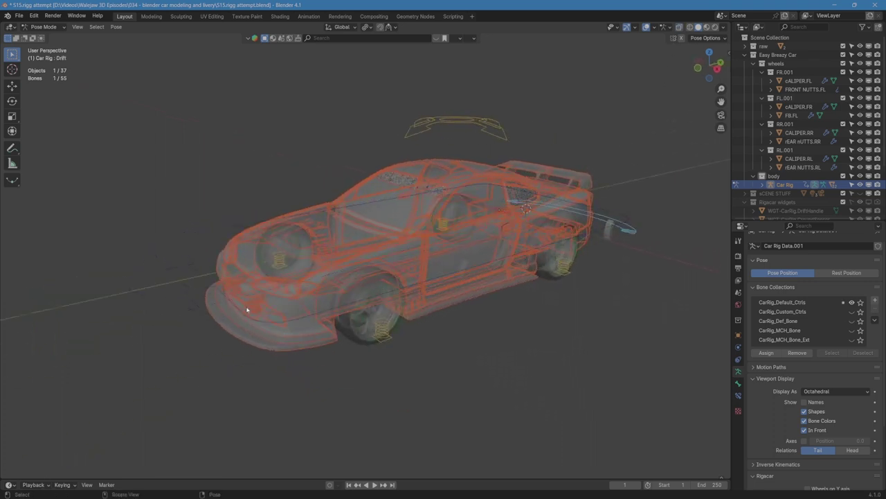
pyautogui.click(706, 27)
pyautogui.moveTo(524, 247); pyautogui.dragTo(251, 342, button='middle')
# Step: Test the front wheel steering by moving the Steering control freehand, and undo the move
pyautogui.click(191, 340)
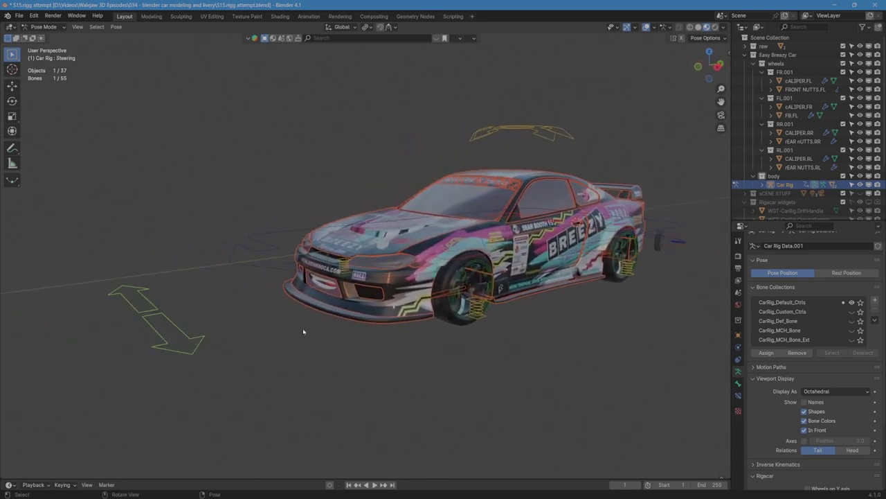
pyautogui.press('g')
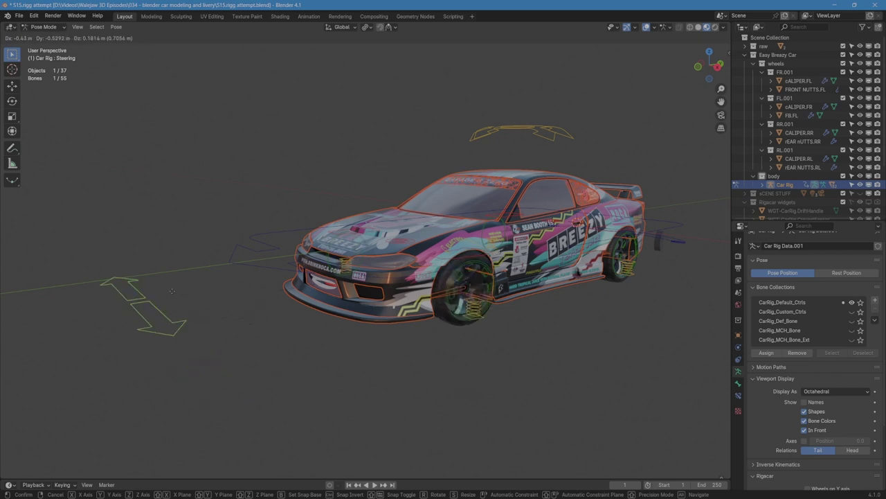
pyautogui.click(136, 280)
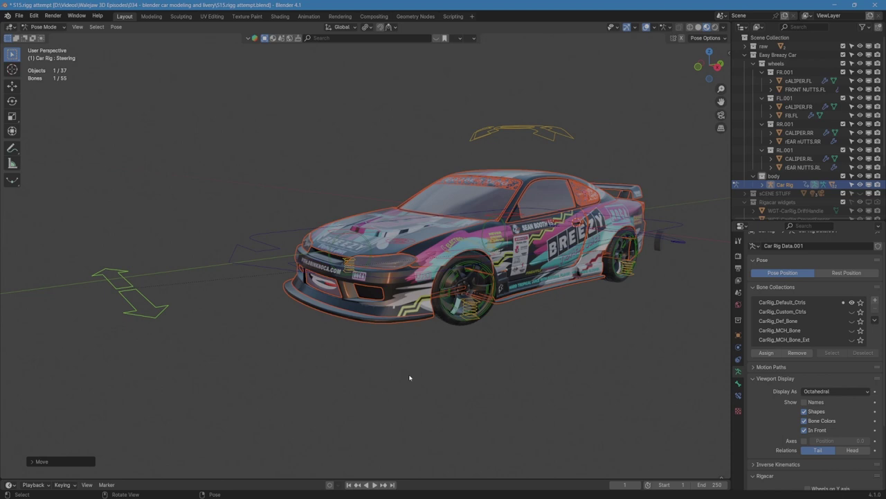
pyautogui.hotkey('ctrl', 'z')
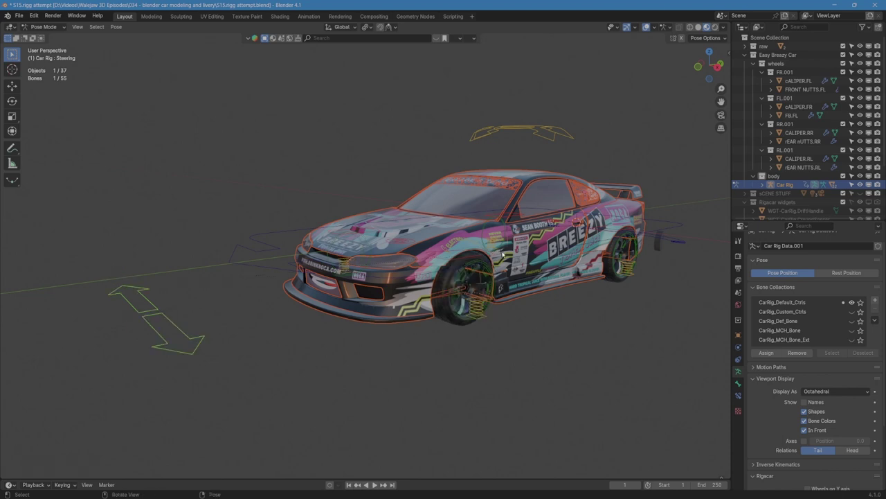
# Step: Try moving the Suspension control above the roof to test how the body leans, and cancel the move
pyautogui.click(531, 133)
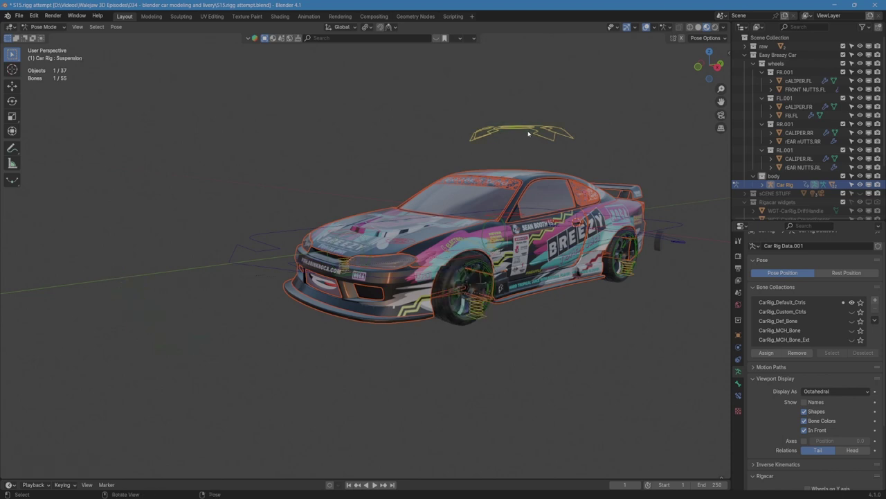
pyautogui.press('g')
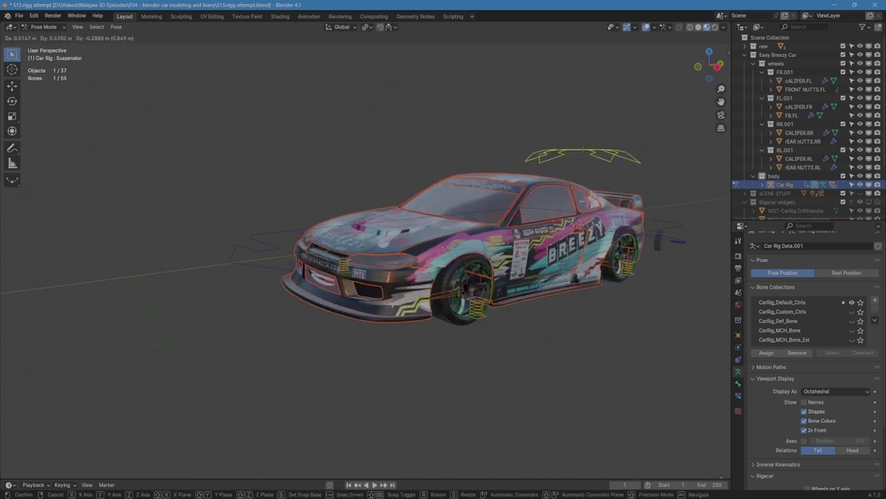
pyautogui.rightClick(521, 281)
# Step: Show the Rigacar animation rig settings in a widened sidebar and enable Wheels on Y axis
pyautogui.moveTo(521, 281); pyautogui.dragTo(483, 288, button='middle')
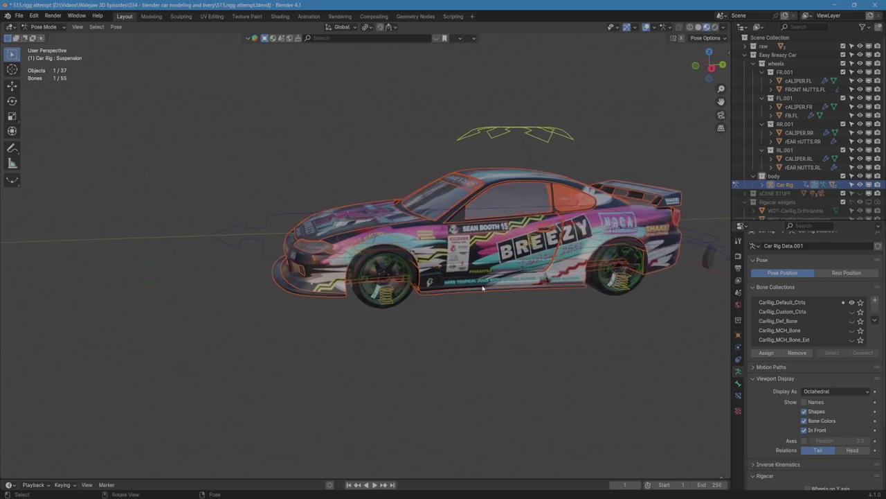
pyautogui.click(727, 56)
pyautogui.click(725, 181)
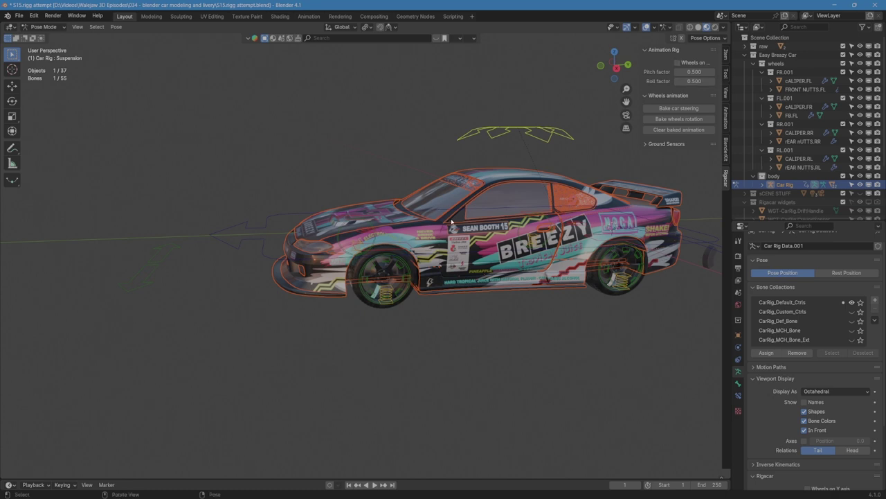
pyautogui.keyDown('shift'); pyautogui.moveTo(451, 221); pyautogui.dragTo(392, 221, button='middle'); pyautogui.keyUp('shift')
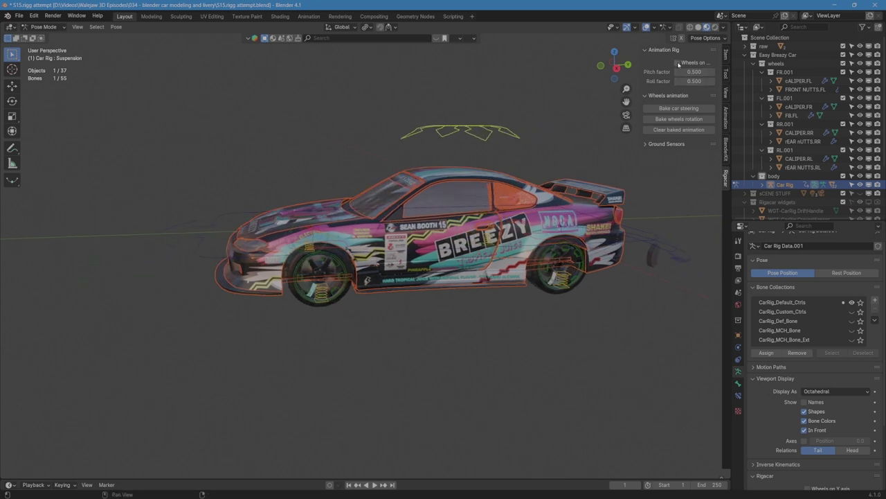
pyautogui.moveTo(641, 78); pyautogui.dragTo(558, 75)
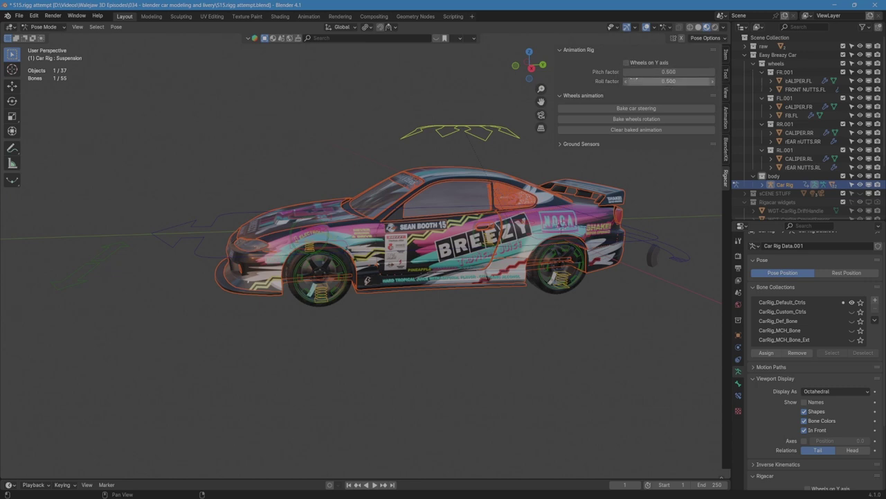
pyautogui.click(627, 63)
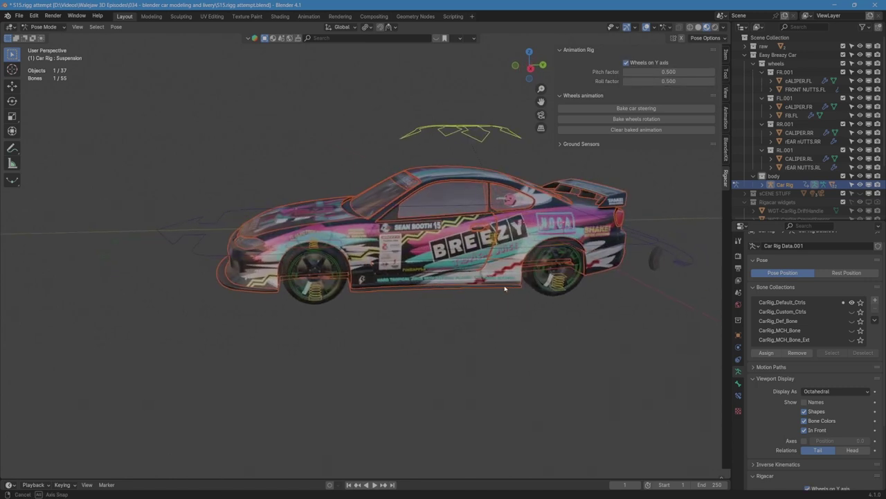
# Step: Try moving the Root control along the Y axis to test the wheel rotation, and cancel the move
pyautogui.click(198, 242)
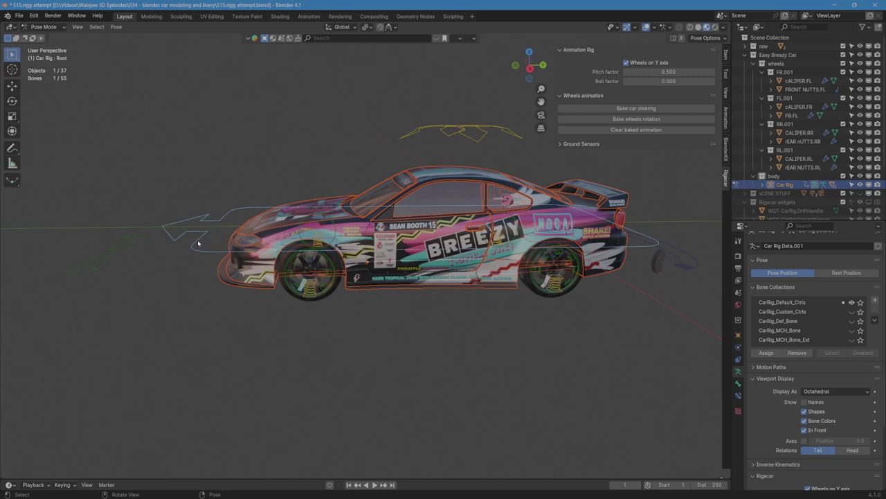
pyautogui.press('g')
pyautogui.press('y')
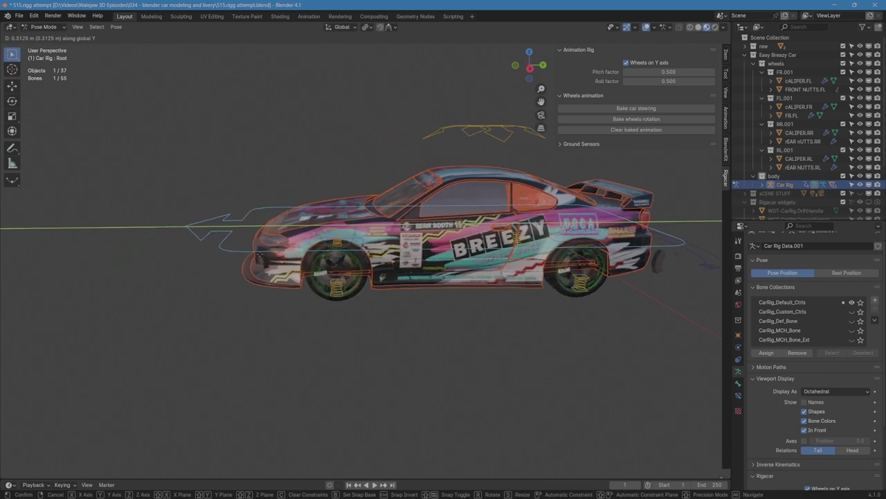
pyautogui.rightClick(260, 258)
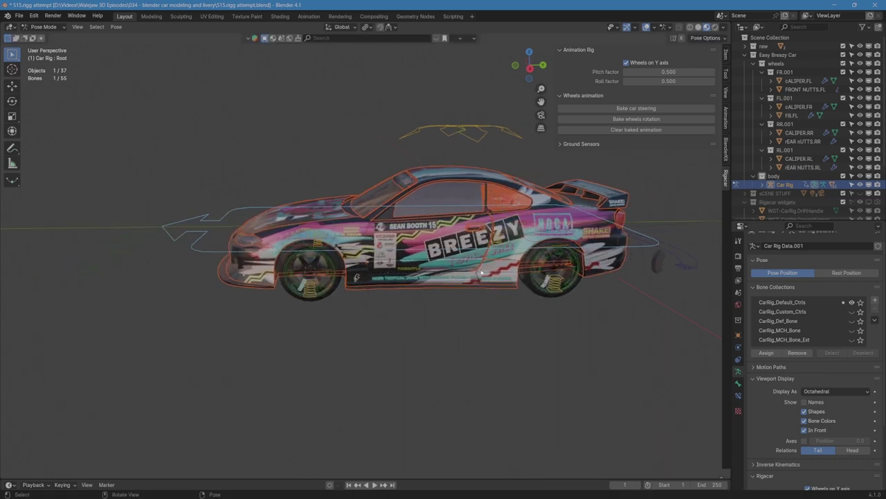
pyautogui.moveTo(481, 272); pyautogui.dragTo(445, 289, button='middle')
pyautogui.moveTo(177, 295); pyautogui.dragTo(499, 252, button='middle')
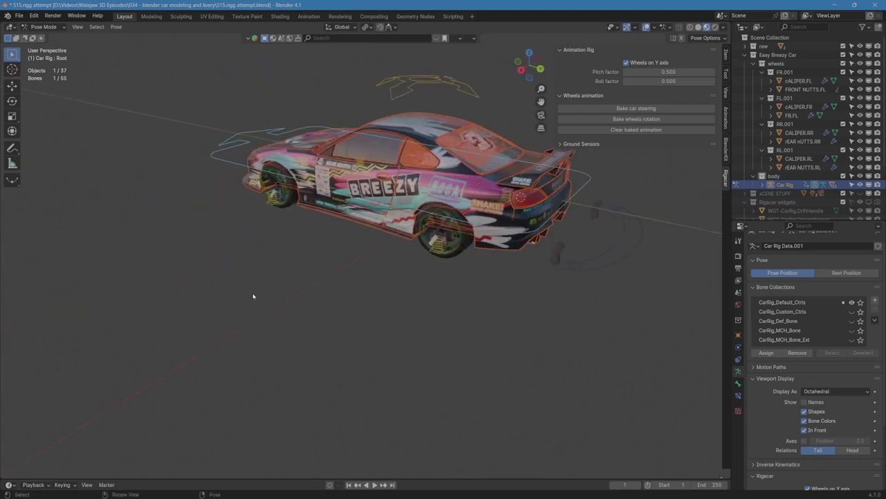
pyautogui.moveTo(253, 297); pyautogui.dragTo(491, 302, button='middle')
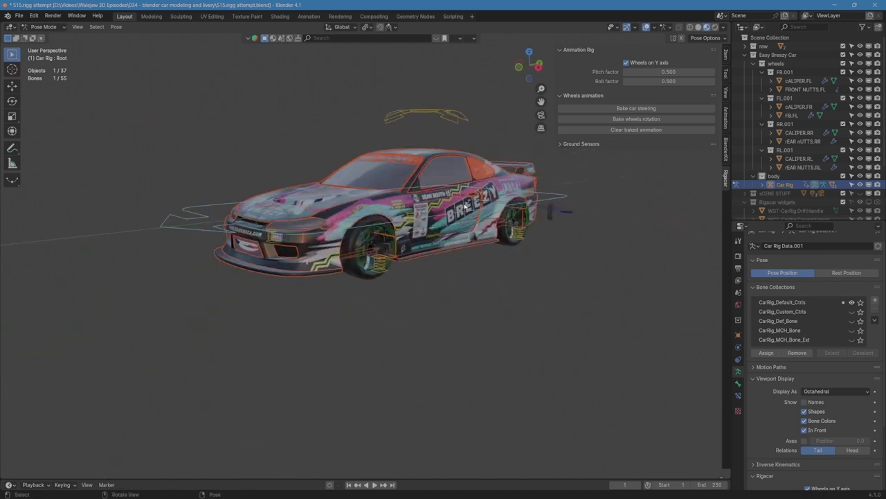
pyautogui.moveTo(422, 217); pyautogui.dragTo(436, 240, button='middle')
pyautogui.scroll(2, 437, 241)
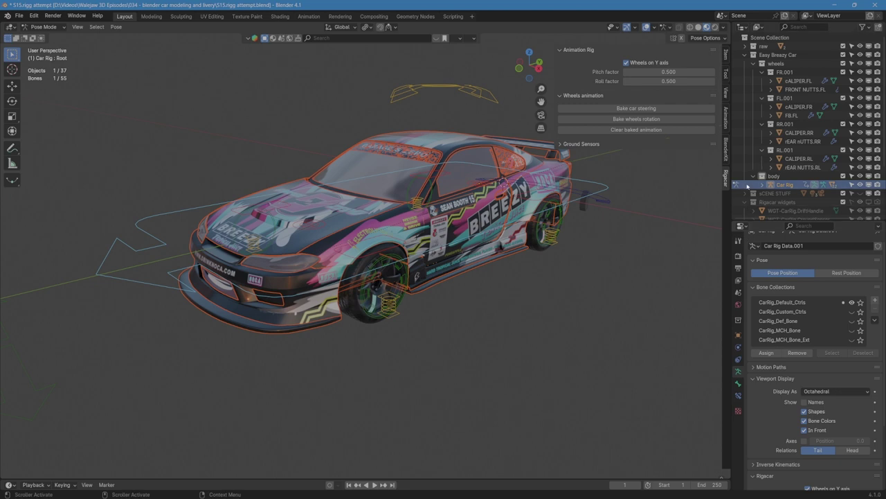
# Step: Collapse the FR.001, FL.001, RR.001 and RL.001 wheel collections and the Rigacar widgets collection in the outliner
pyautogui.moveTo(762, 73); pyautogui.dragTo(762, 99)
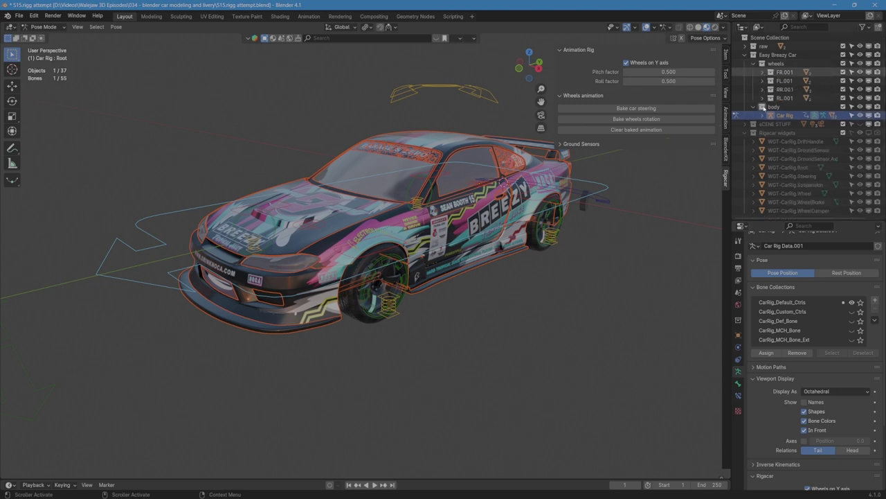
pyautogui.click(744, 132)
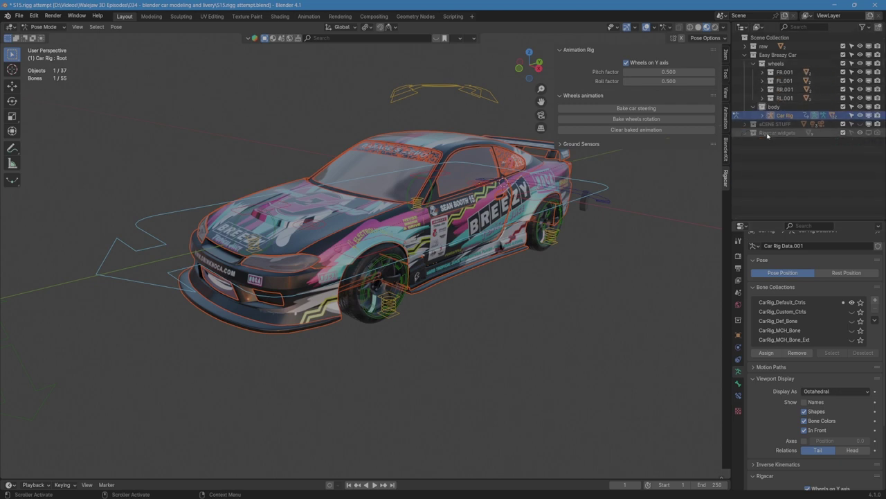
# Step: Toggle the Rigacar widgets collection's viewport visibility, and select the Car Rig in Object Mode
pyautogui.click(772, 133)
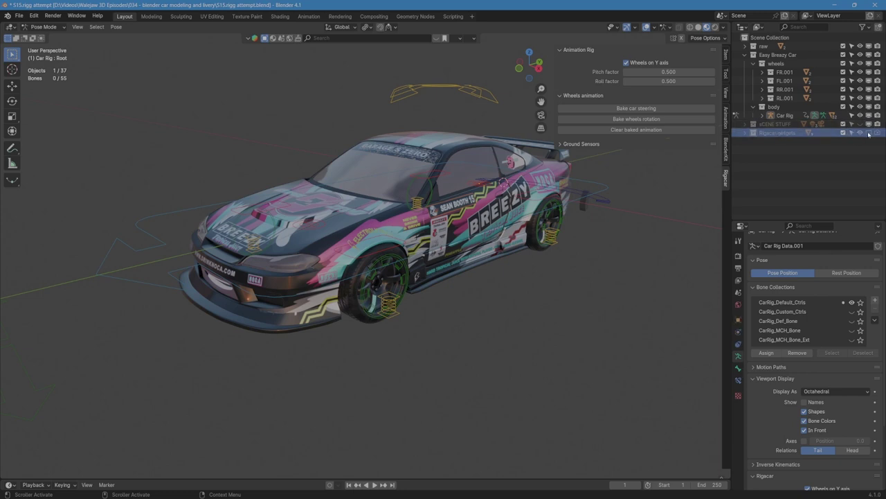
pyautogui.click(869, 134)
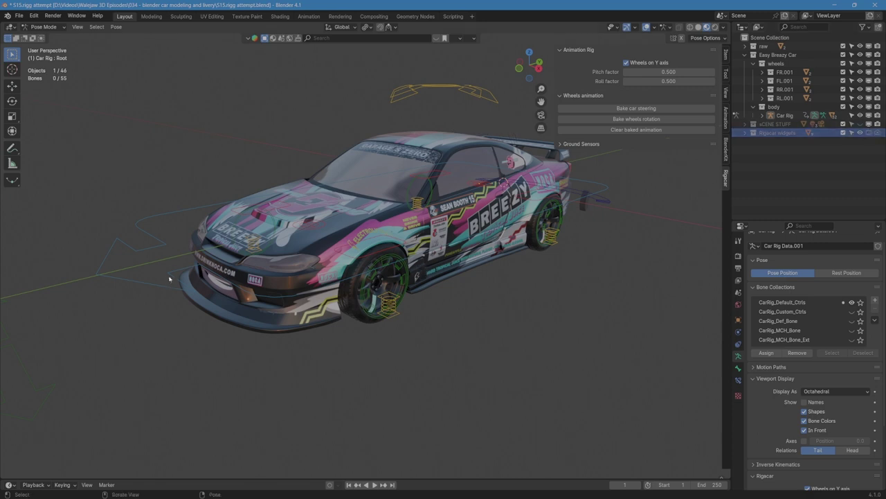
pyautogui.hotkey('ctrl', 'Tab')
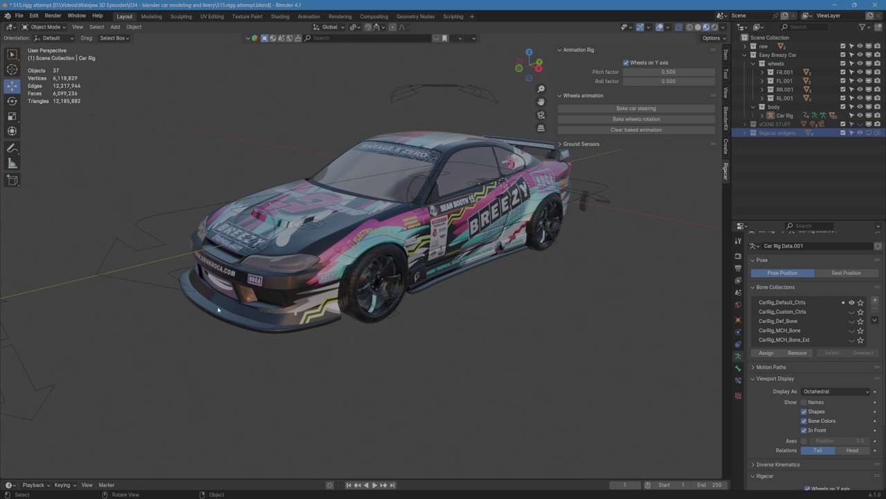
pyautogui.click(155, 287)
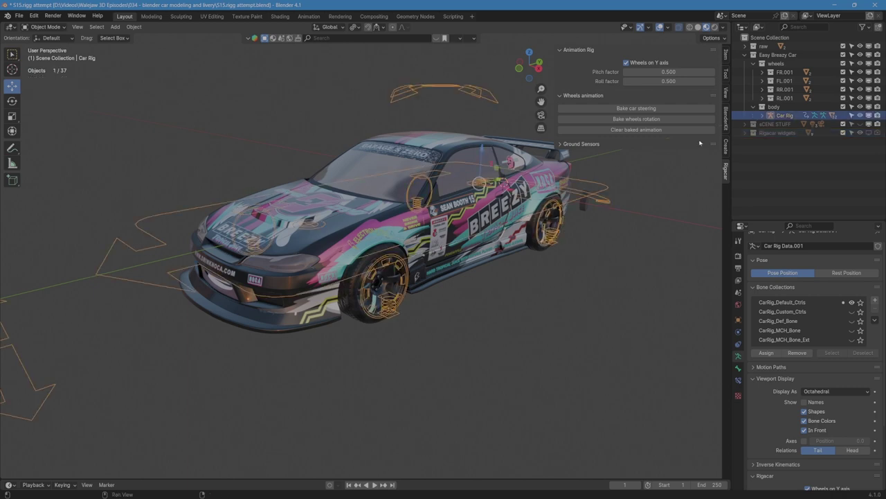
# Step: Expand the Rigacar widgets collection and examine its DriftHandle and GroundSensor widgets around the car from several angles
pyautogui.click(745, 133)
pyautogui.click(796, 150)
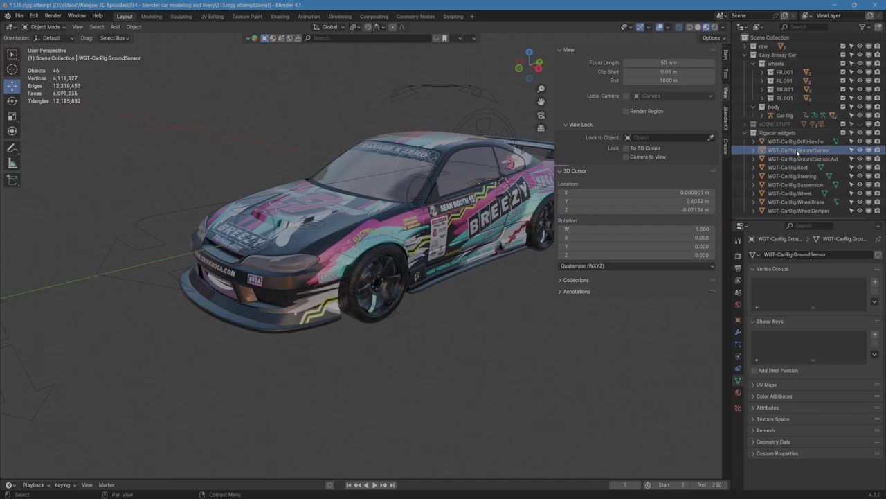
pyautogui.click(792, 142)
pyautogui.click(796, 150)
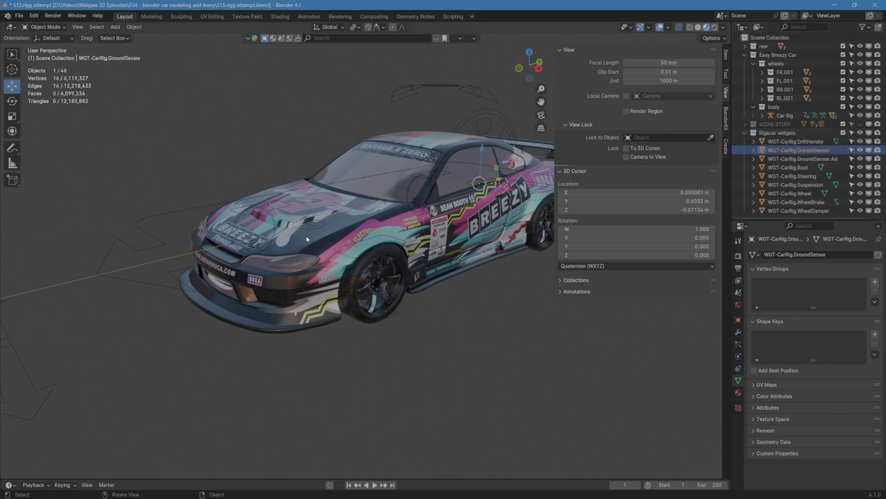
pyautogui.click(166, 290)
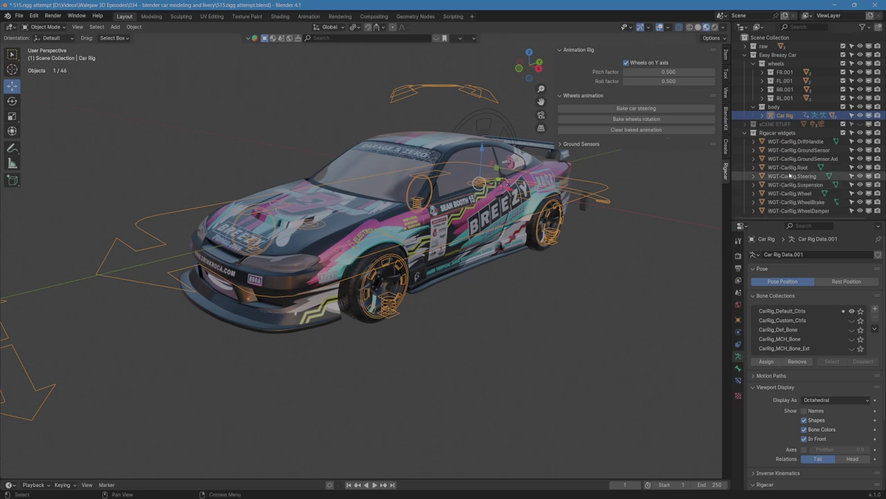
pyautogui.click(797, 151)
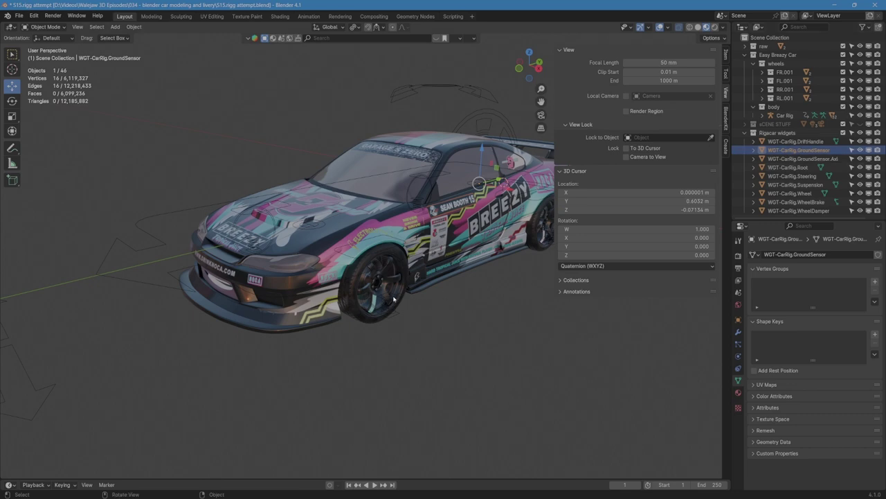
pyautogui.moveTo(325, 298); pyautogui.dragTo(394, 308, button='middle')
pyautogui.click(528, 66)
pyautogui.keyDown('shift'); pyautogui.moveTo(457, 244); pyautogui.dragTo(532, 279, button='middle'); pyautogui.keyUp('shift')
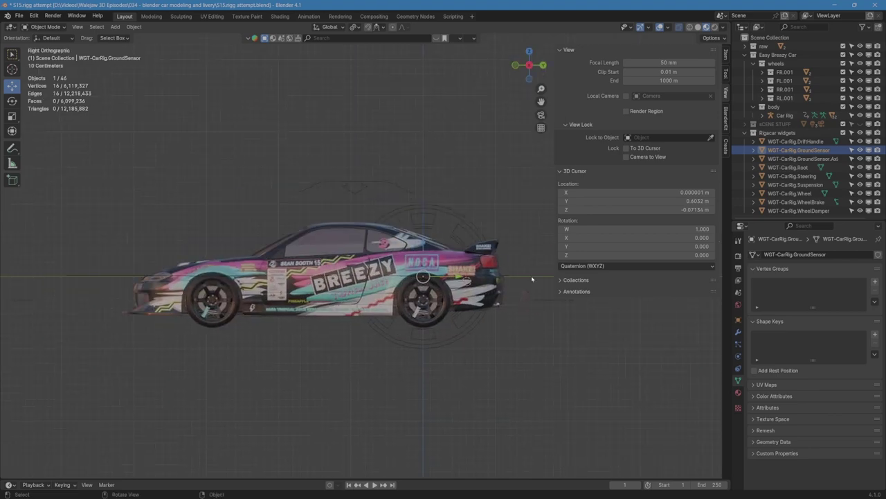
pyautogui.moveTo(154, 283); pyautogui.dragTo(337, 317, button='middle')
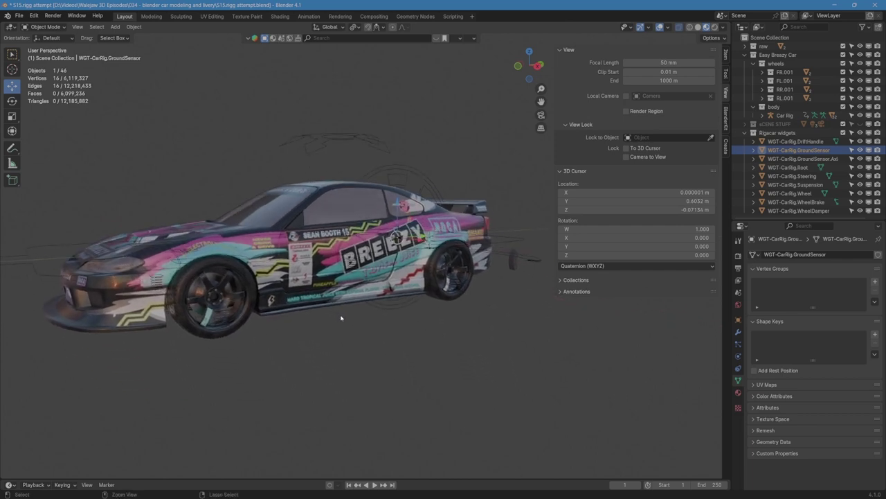
# Step: Undo the widget changes, rig tests and animation rig generation, back to the Car Rig with only its deformation bones
pyautogui.click(430, 298)
pyautogui.click(430, 298)
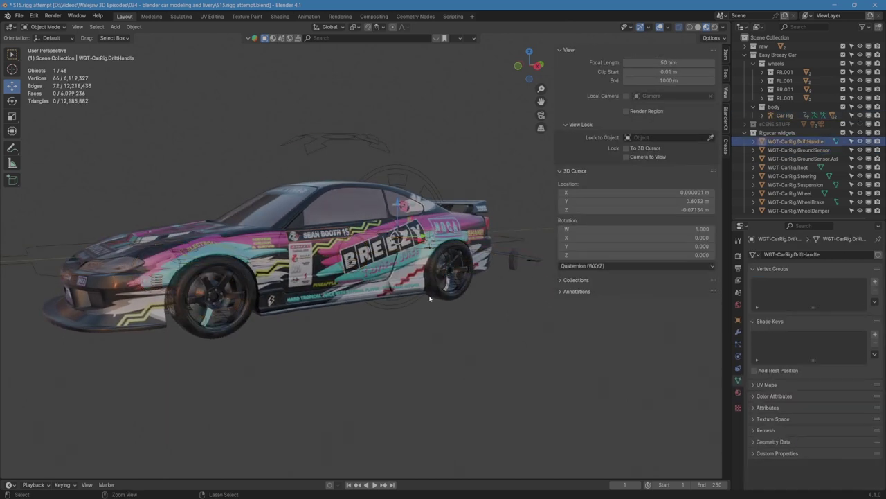
pyautogui.click(430, 299)
pyautogui.hotkey('ctrl', 'Tab')
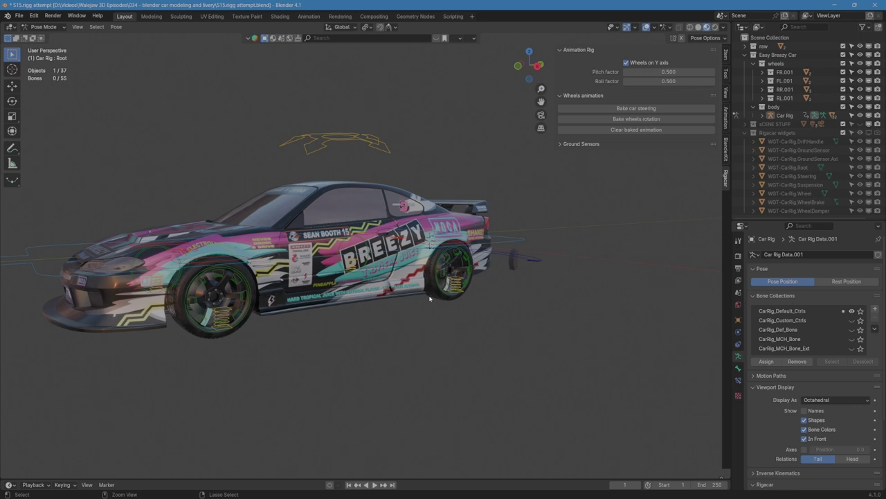
pyautogui.click(430, 298)
pyautogui.click(430, 298)
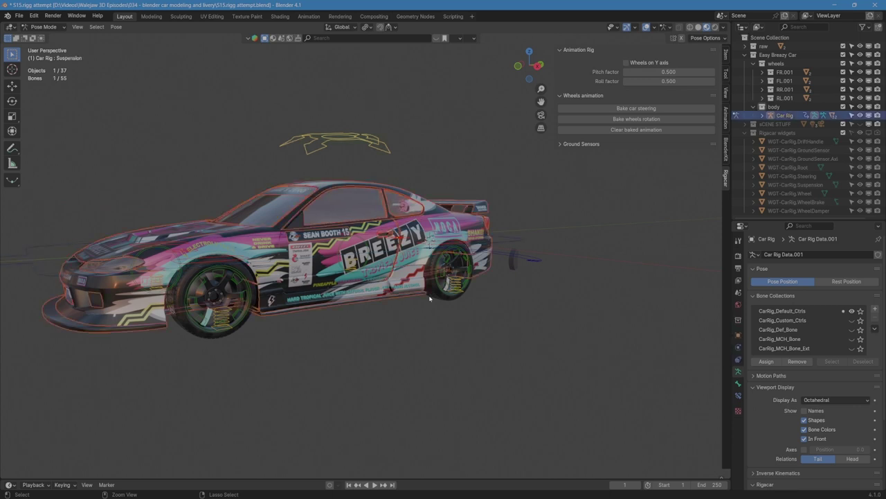
pyautogui.click(430, 298)
pyautogui.click(430, 299)
pyautogui.click(430, 299)
pyautogui.click(430, 298)
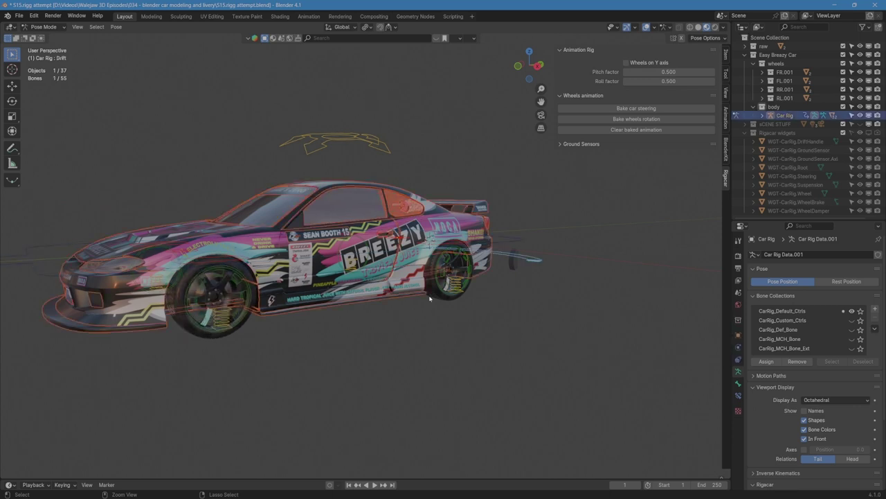
pyautogui.click(429, 299)
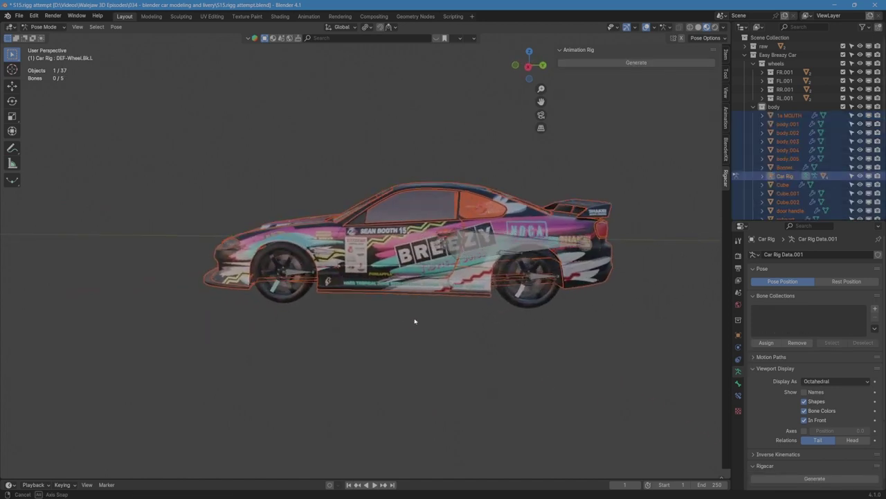
# Step: Move only the Car Rig from the body collection into the Scene Collection, and collapse the body and wheels collections
pyautogui.moveTo(422, 320); pyautogui.dragTo(419, 314, button='middle')
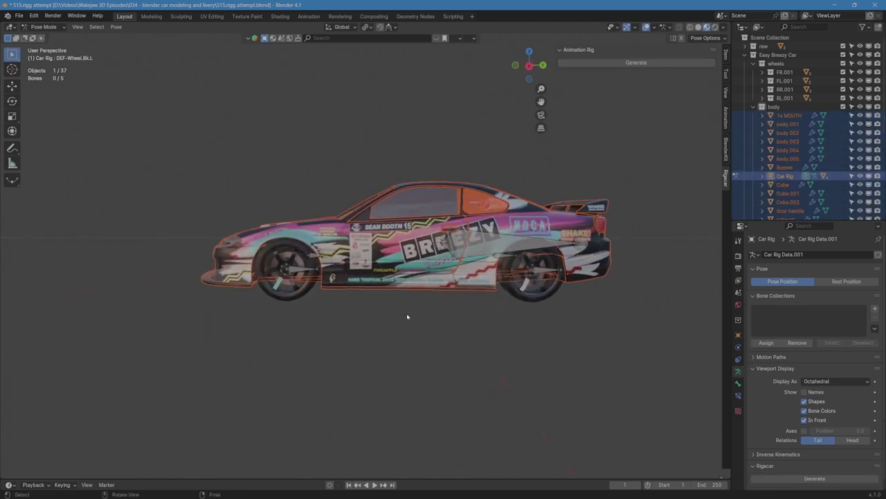
pyautogui.scroll(-5, 806, 135)
pyautogui.scroll(5, 805, 136)
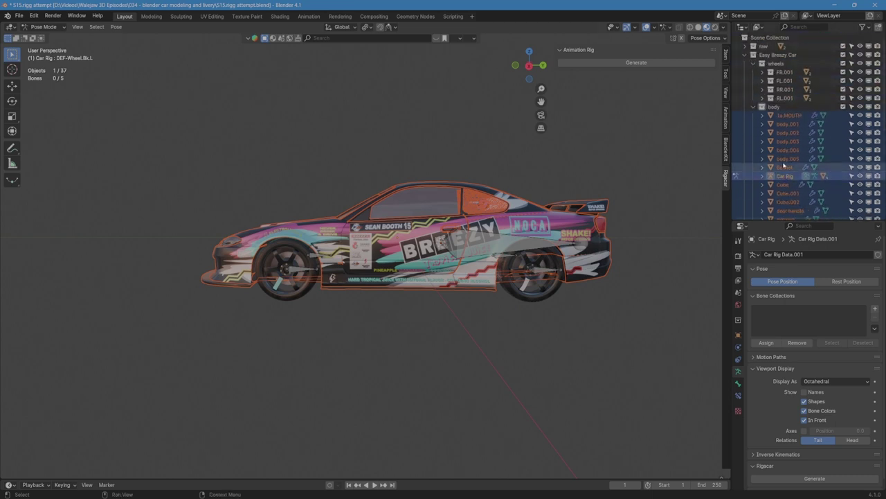
pyautogui.scroll(-2, 789, 177)
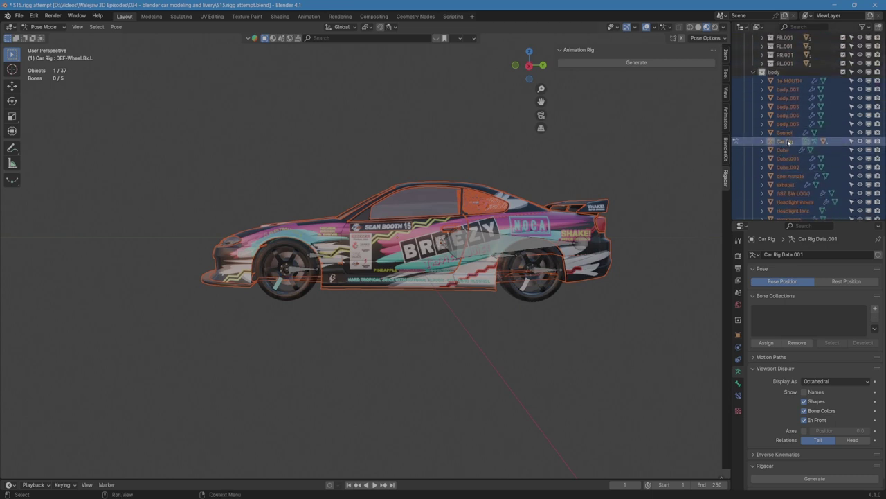
pyautogui.moveTo(787, 141); pyautogui.dragTo(772, 39)
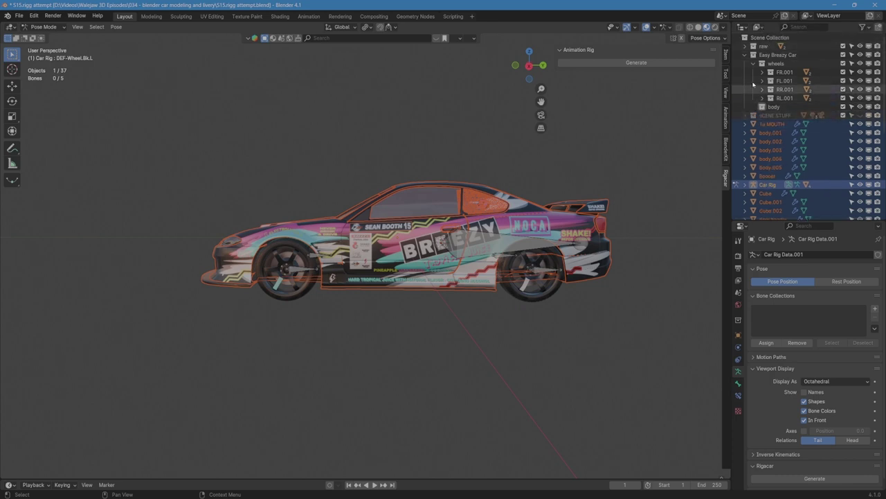
pyautogui.click(745, 54)
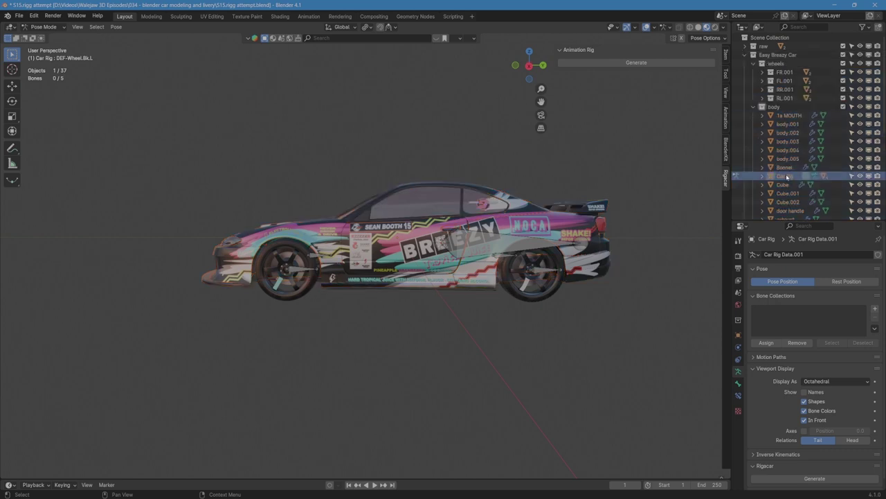
pyautogui.click(754, 106)
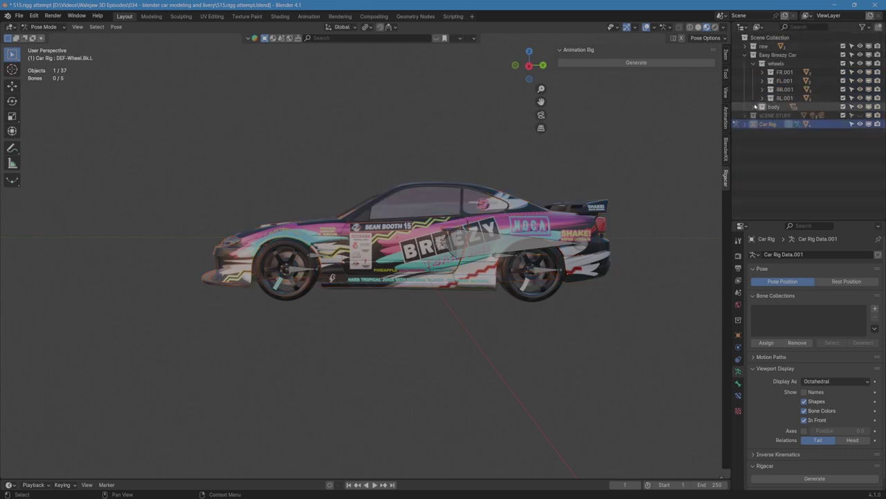
pyautogui.click(754, 63)
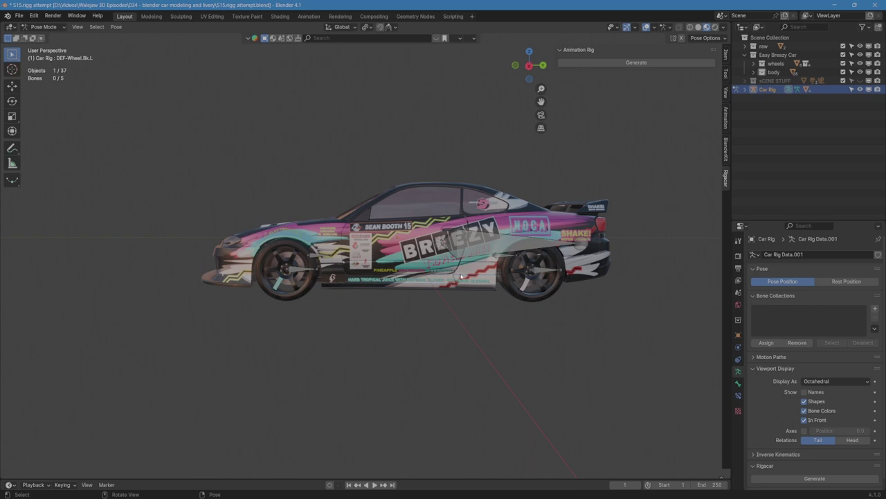
# Step: Try moving the Car Rig in Object Mode from the side view to test which parts follow, and cancel the move
pyautogui.hotkey('ctrl', 'Tab')
pyautogui.click(530, 66)
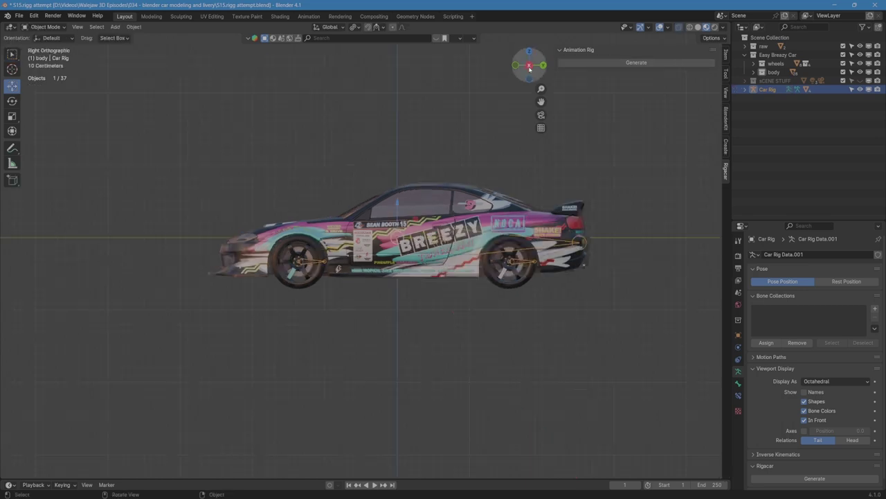
pyautogui.press('g')
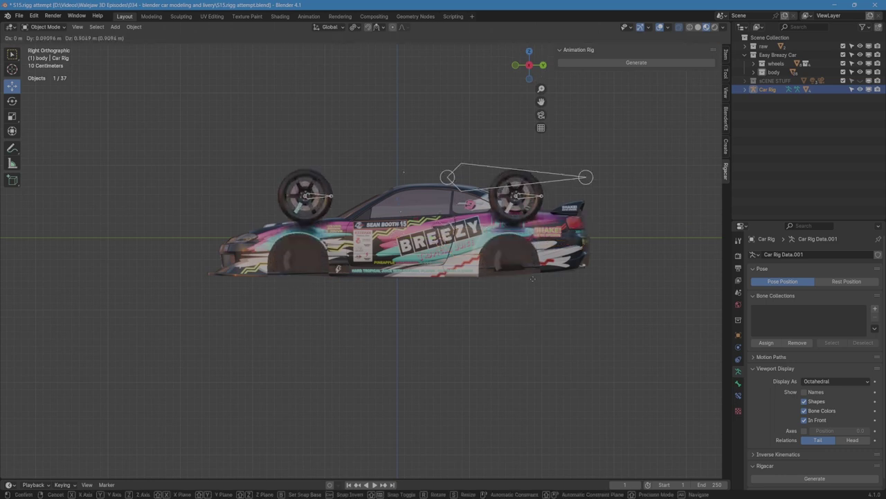
pyautogui.rightClick(535, 353)
# Step: Parent all objects of the body collection to the Car Rig's body bone
pyautogui.moveTo(492, 326)
pyautogui.mouseDown(button='middle')
pyautogui.moveTo(540, 349)
pyautogui.moveTo(497, 335)
pyautogui.moveTo(504, 337)
pyautogui.mouseUp(button='middle')
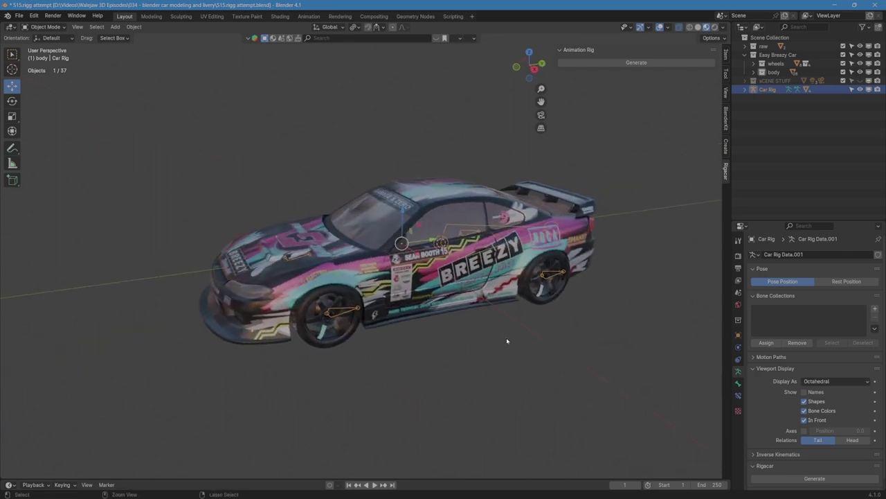
pyautogui.hotkey('ctrl', 'Tab')
pyautogui.click(463, 251)
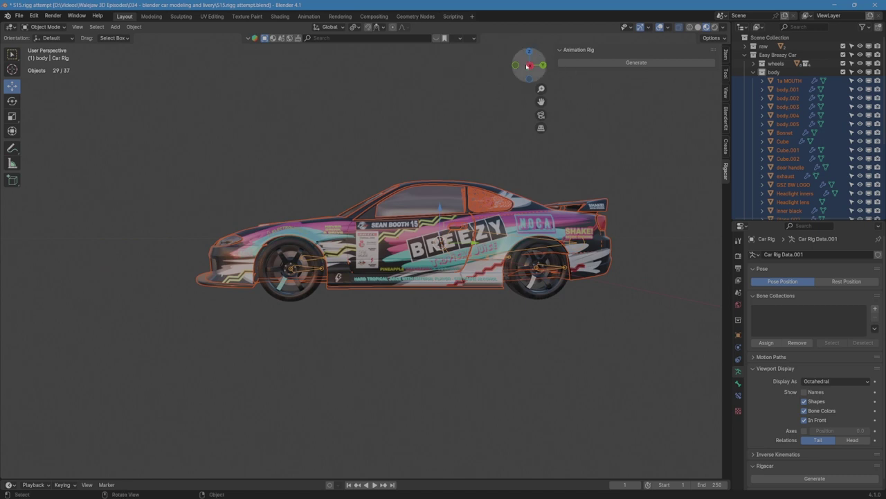
# Step: Try raising only the Car Rig in the side view until the wheels rest on the ground line
pyautogui.click(529, 65)
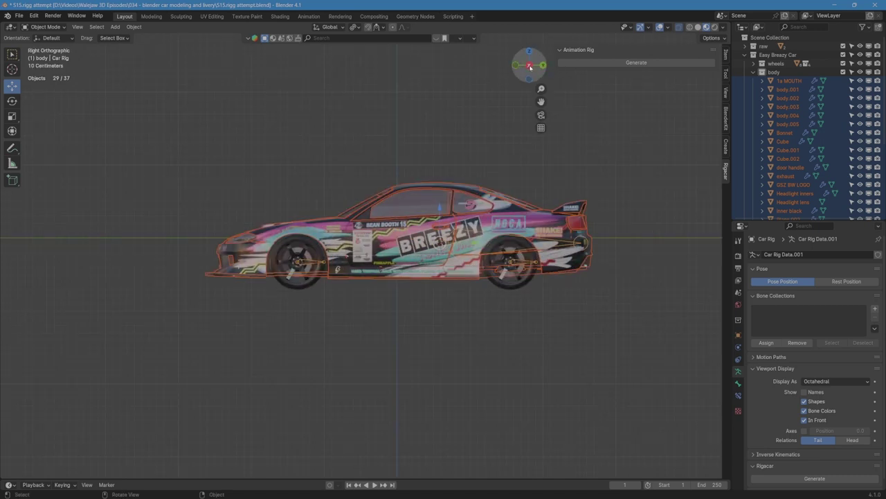
pyautogui.scroll(-5, 766, 216)
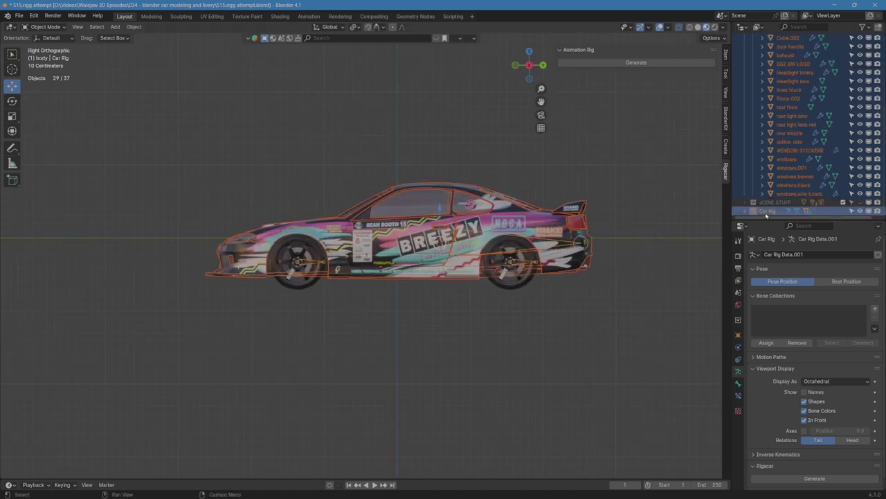
pyautogui.click(766, 211)
pyautogui.press('g')
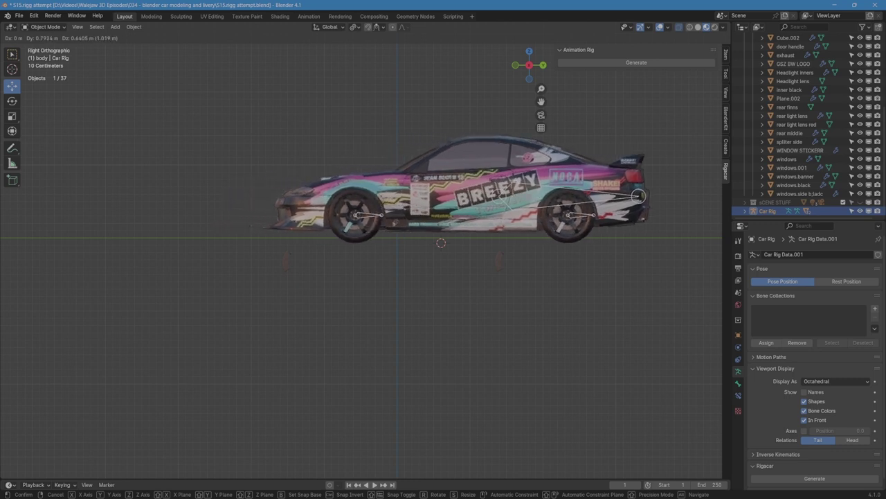
pyautogui.click(455, 193)
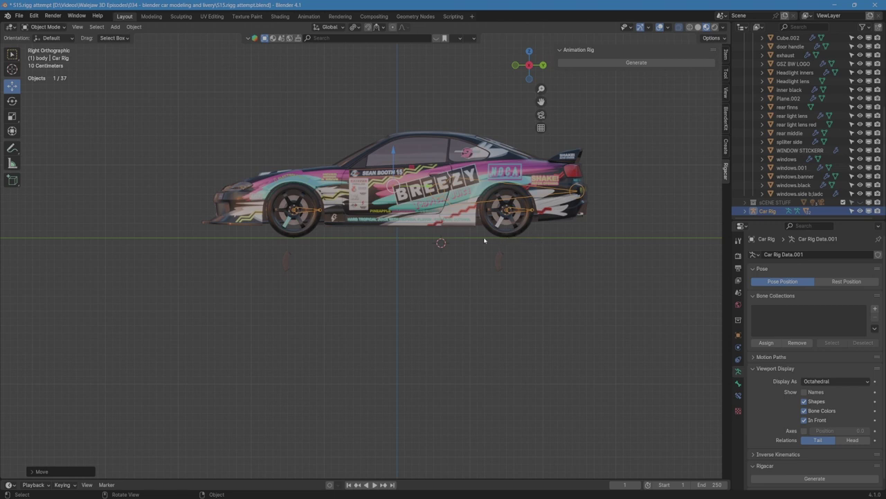
# Step: Try generating the Rigacar animation rig from the raised Car Rig, inspect the result and undo it
pyautogui.moveTo(414, 313)
pyautogui.mouseDown(button='middle')
pyautogui.moveTo(443, 321)
pyautogui.moveTo(409, 321)
pyautogui.mouseUp(button='middle')
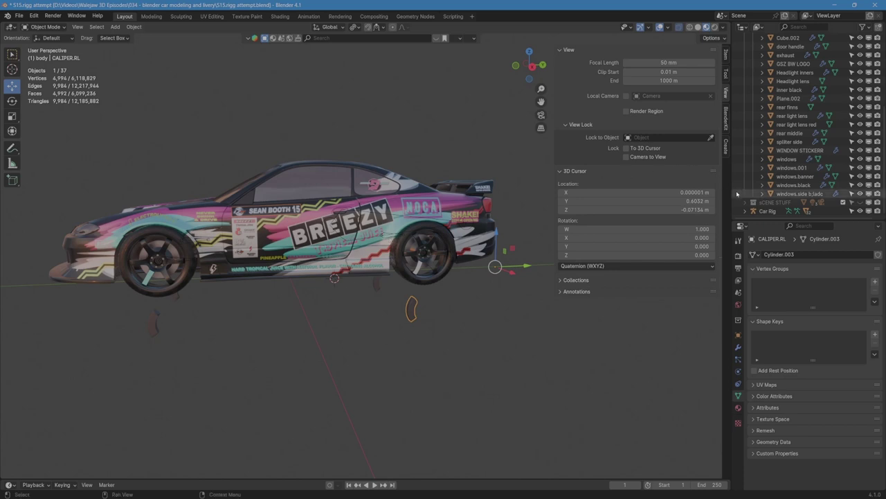
pyautogui.click(770, 212)
pyautogui.scroll(-1, 787, 427)
pyautogui.click(814, 470)
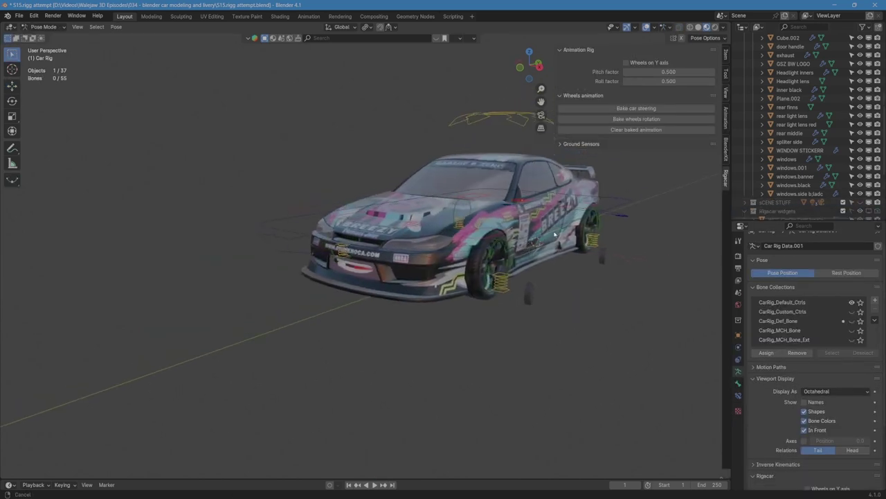
pyautogui.moveTo(554, 235); pyautogui.dragTo(475, 244, button='middle')
pyautogui.moveTo(450, 291); pyautogui.dragTo(475, 293, button='middle')
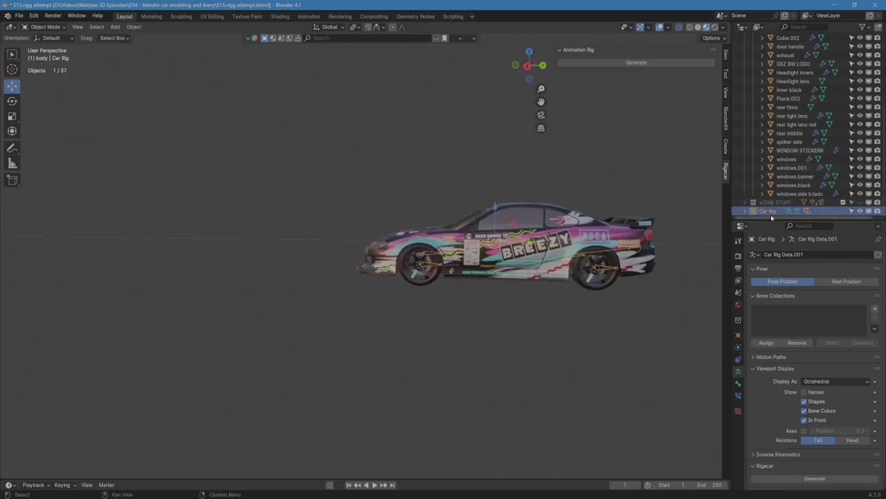
# Step: Raise the Car Rig along Z in the side view until the wheels rest on the ground line
pyautogui.click(768, 212)
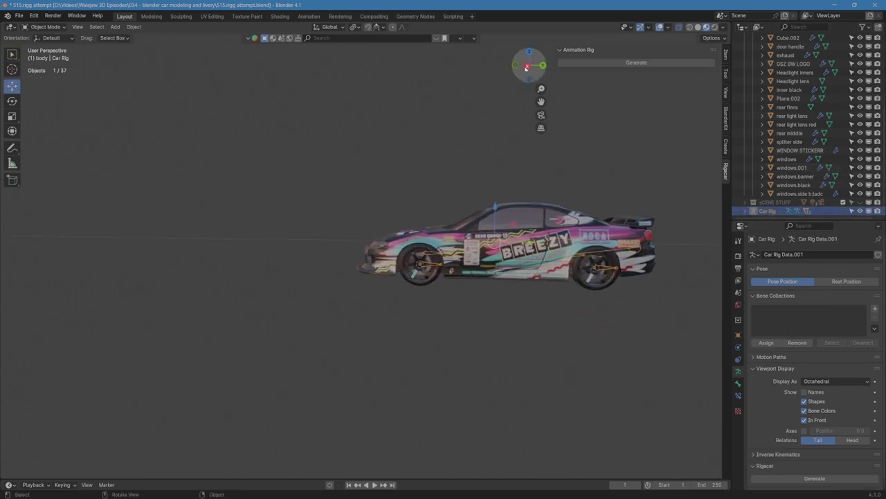
pyautogui.click(526, 65)
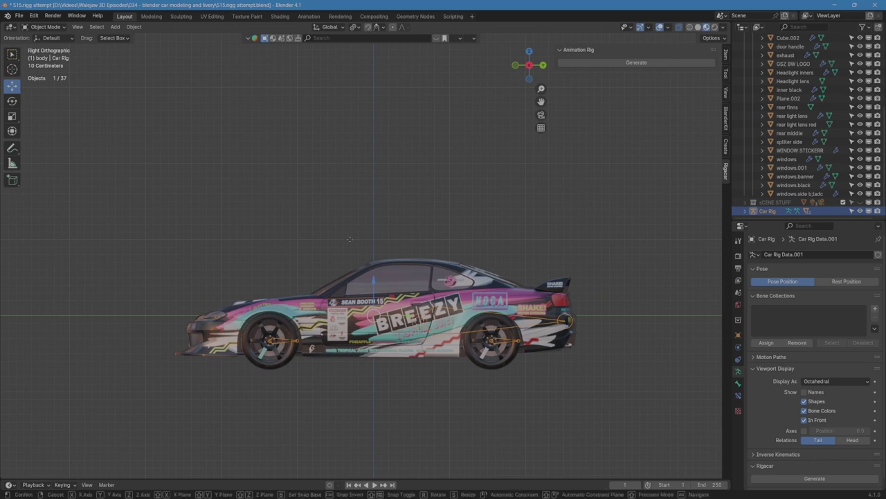
pyautogui.press('g')
pyautogui.press('z')
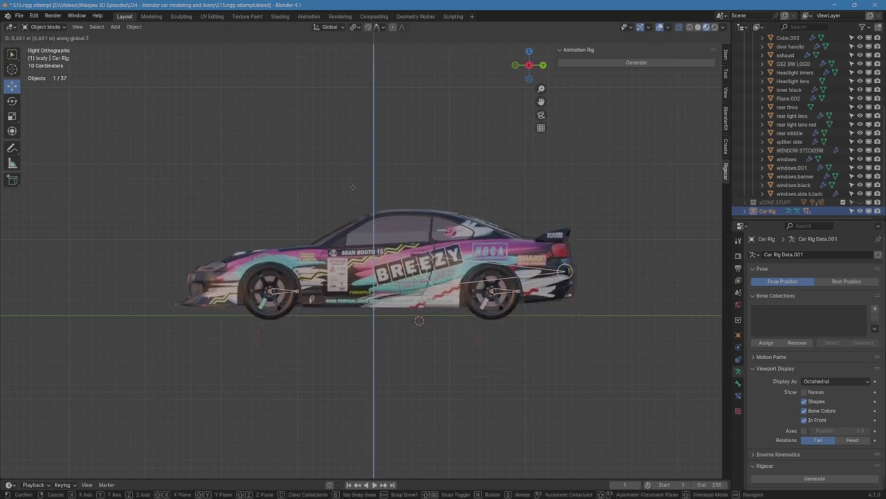
pyautogui.click(352, 187)
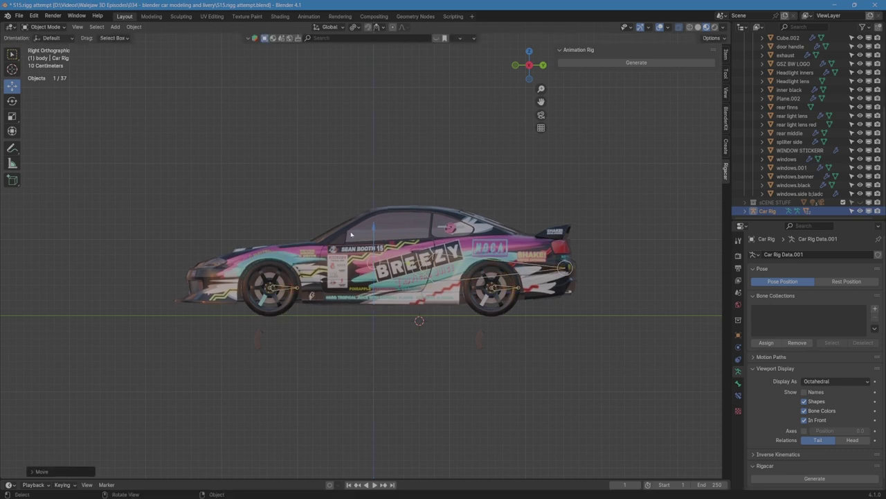
# Step: Apply the raised Car Rig's transform and generate the Rigacar animation rig
pyautogui.moveTo(352, 187); pyautogui.dragTo(578, 333, button='middle')
pyautogui.hotkey('ctrl', 'a')
pyautogui.click(387, 246)
pyautogui.scroll(-1, 778, 360)
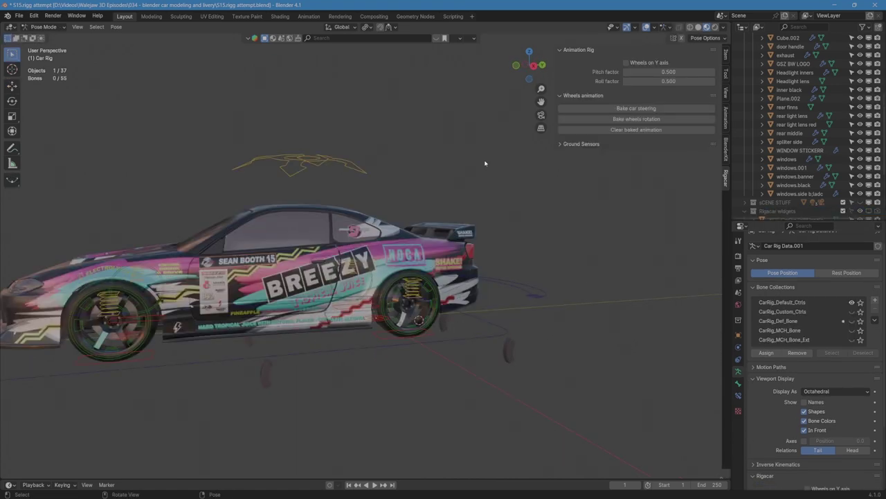
pyautogui.moveTo(317, 330); pyautogui.dragTo(430, 318, button='middle')
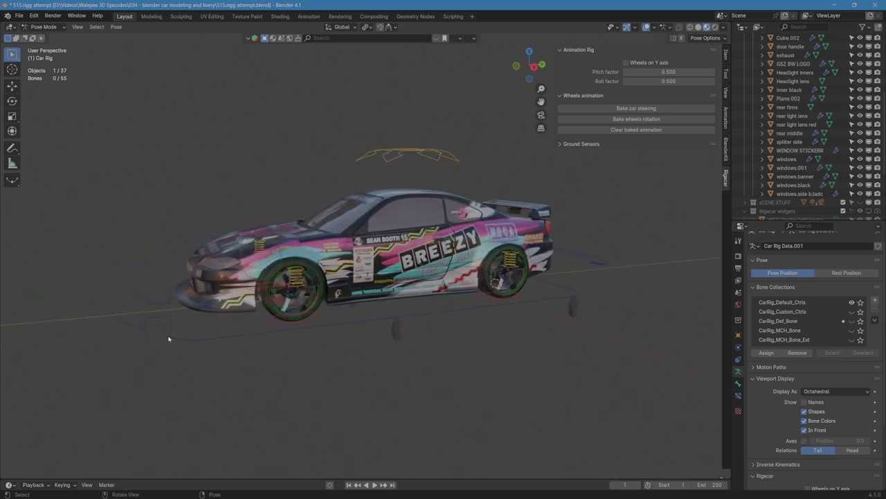
# Step: Inspect the generated rig's Root and Steering controls around the car
pyautogui.click(171, 338)
pyautogui.moveTo(488, 330); pyautogui.dragTo(438, 305, button='middle')
pyautogui.moveTo(464, 336); pyautogui.dragTo(431, 358, button='middle')
pyautogui.scroll(-3, 408, 342)
pyautogui.scroll(4, 279, 347)
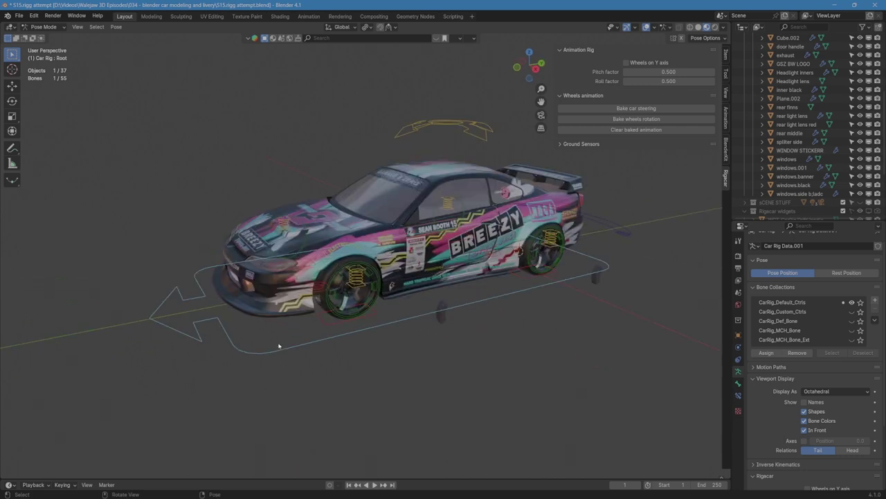
pyautogui.click(84, 321)
pyautogui.click(66, 301)
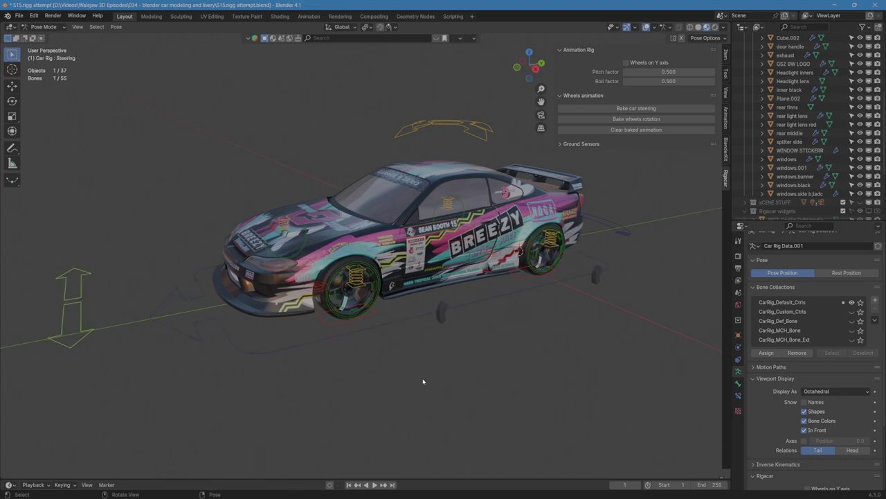
pyautogui.moveTo(421, 381); pyautogui.dragTo(360, 271, button='middle')
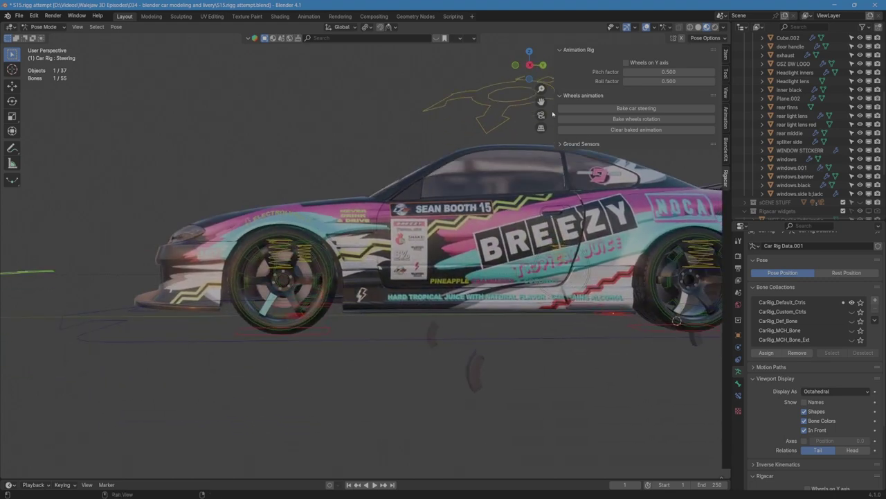
# Step: Select the four misplaced brake calipers in Object Mode and move them in the side view about 1.58 m forward and 0.69 m up into the wheels
pyautogui.press('n')
pyautogui.click(475, 376)
pyautogui.scroll(-4, 475, 377)
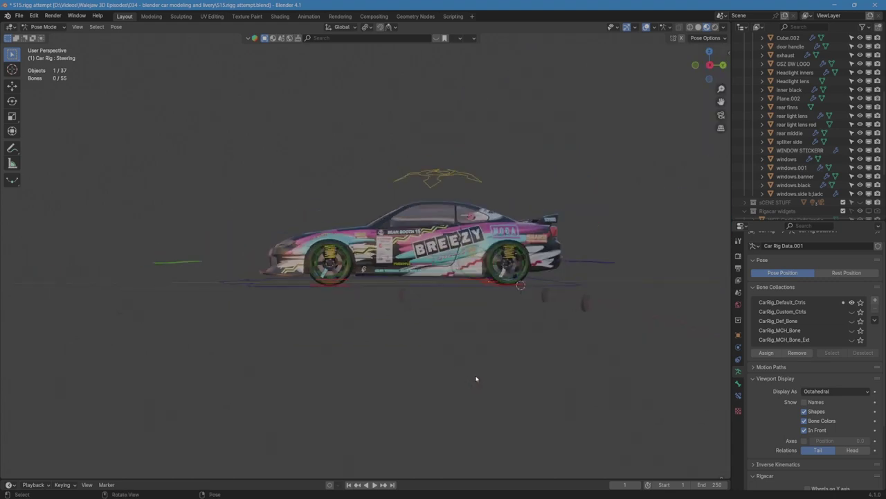
pyautogui.scroll(1, 475, 377)
pyautogui.keyDown('shift'); pyautogui.moveTo(438, 362); pyautogui.dragTo(420, 348, button='middle'); pyautogui.keyUp('shift')
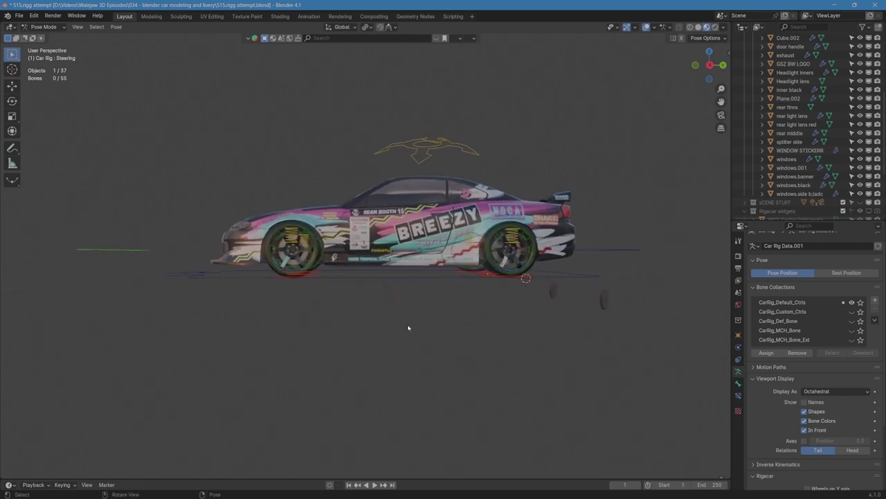
pyautogui.hotkey('ctrl', 'Tab')
pyautogui.click(397, 301)
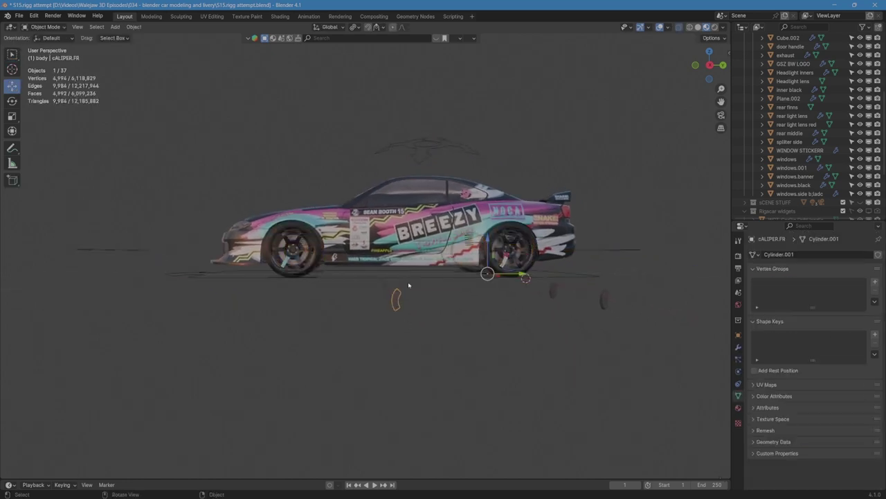
pyautogui.moveTo(632, 345); pyautogui.dragTo(339, 285)
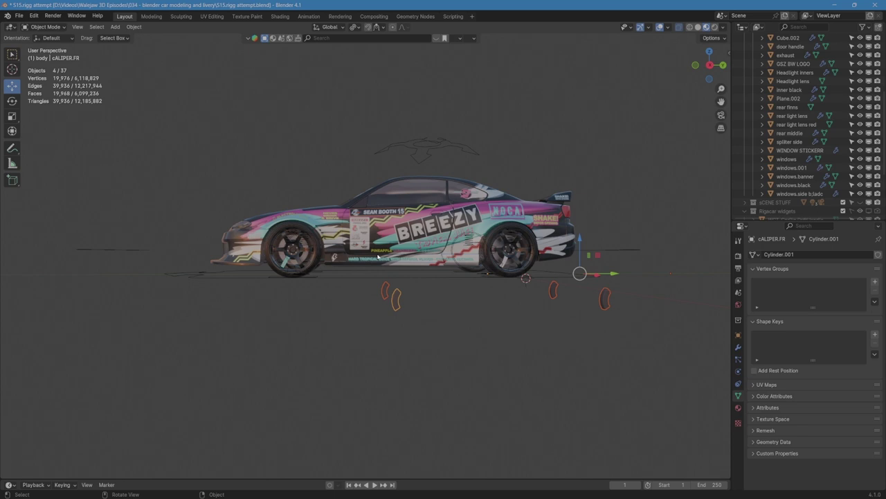
pyautogui.click(710, 65)
pyautogui.scroll(5, 358, 161)
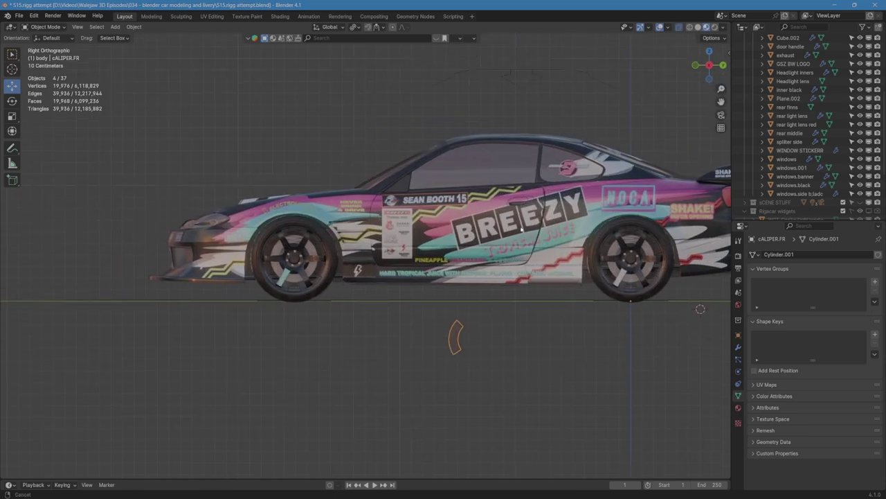
pyautogui.press('g')
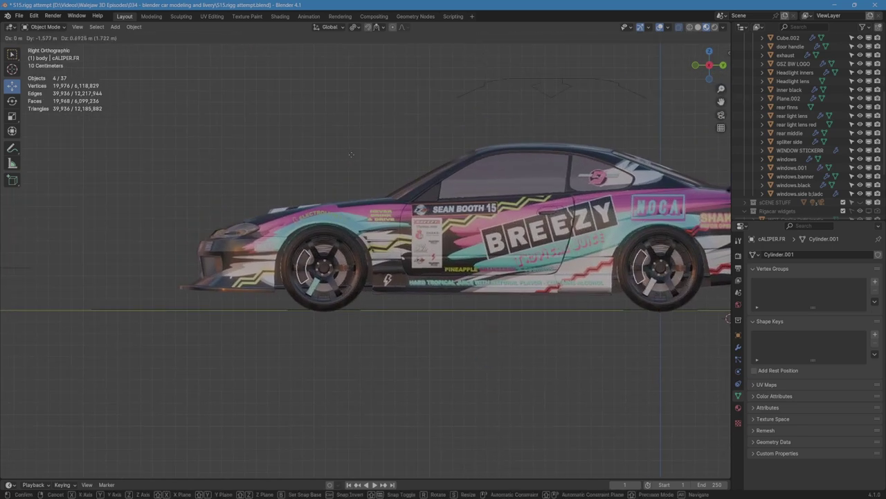
pyautogui.click(351, 157)
pyautogui.moveTo(352, 158); pyautogui.dragTo(136, 253, button='middle')
pyautogui.scroll(5, 90, 200)
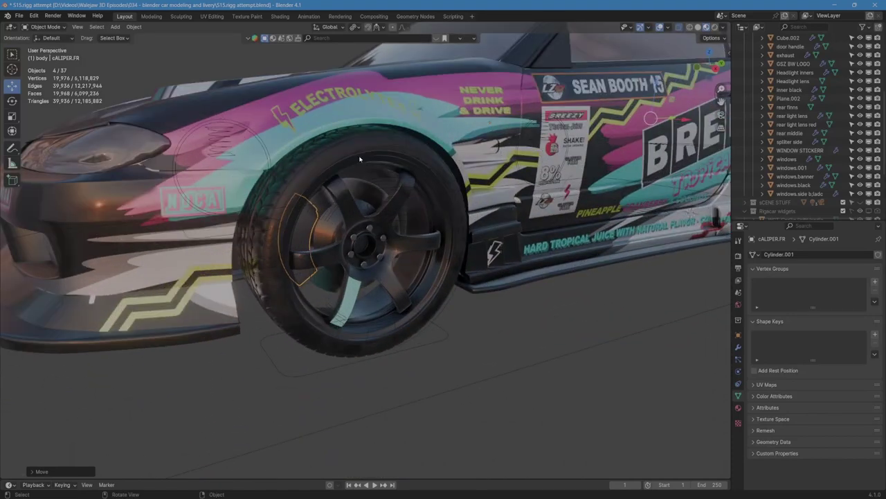
# Step: Collapse the body collection and expand the wheels collection with its four wheel subcollections in the Outliner
pyautogui.moveTo(806, 221); pyautogui.dragTo(806, 431)
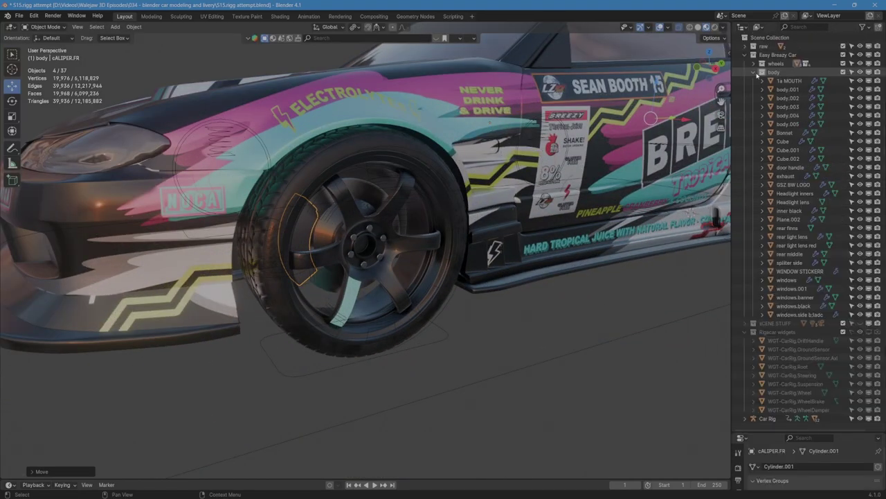
pyautogui.click(753, 72)
pyautogui.click(754, 63)
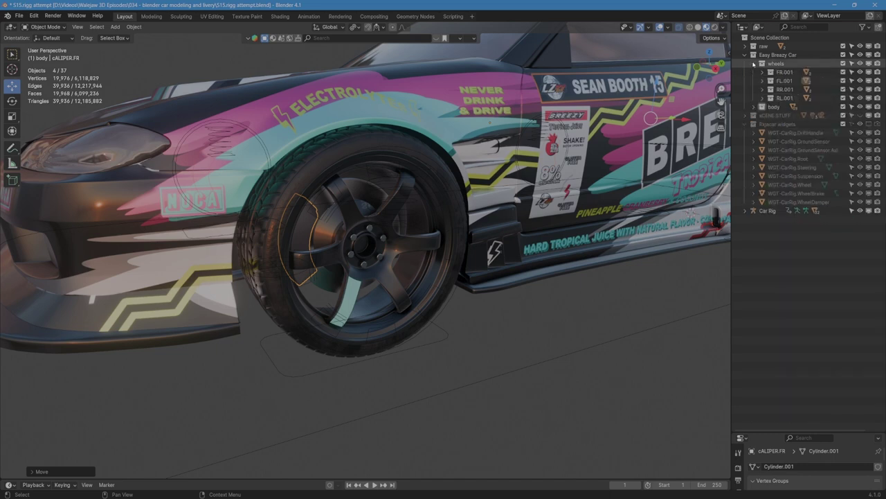
pyautogui.moveTo(762, 71); pyautogui.dragTo(761, 151)
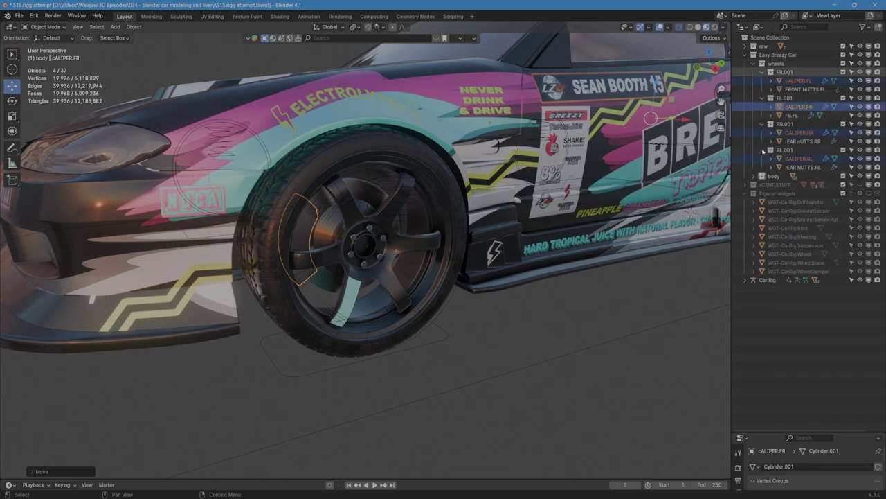
# Step: Add a Limit Rotation object constraint to cALIPER.FL and enable Limit X
pyautogui.click(798, 81)
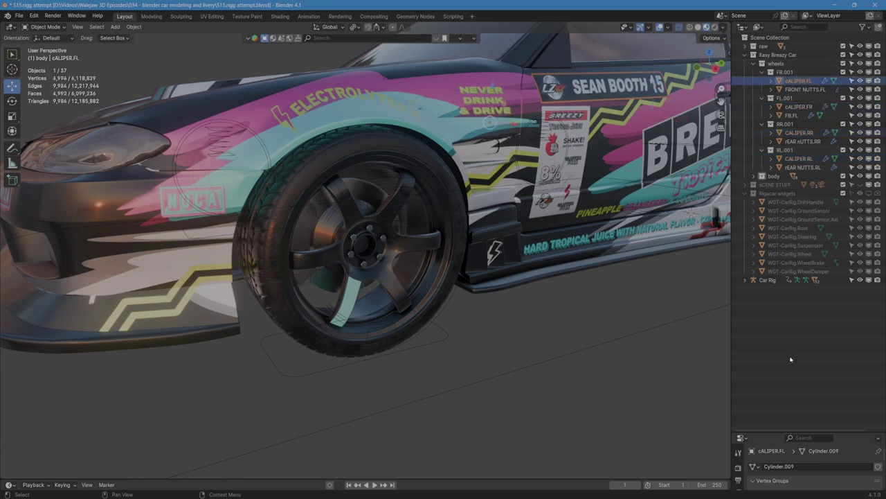
pyautogui.moveTo(760, 435); pyautogui.dragTo(759, 226)
pyautogui.click(738, 353)
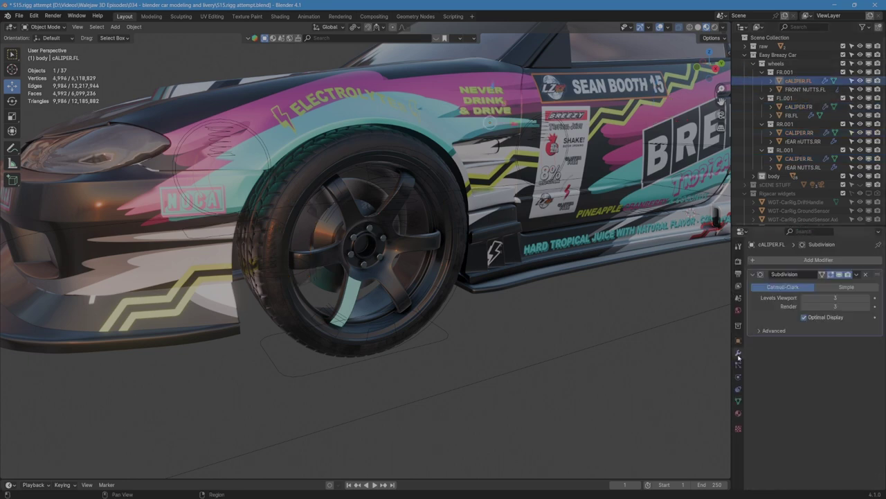
pyautogui.hotkey('shift', 'a')
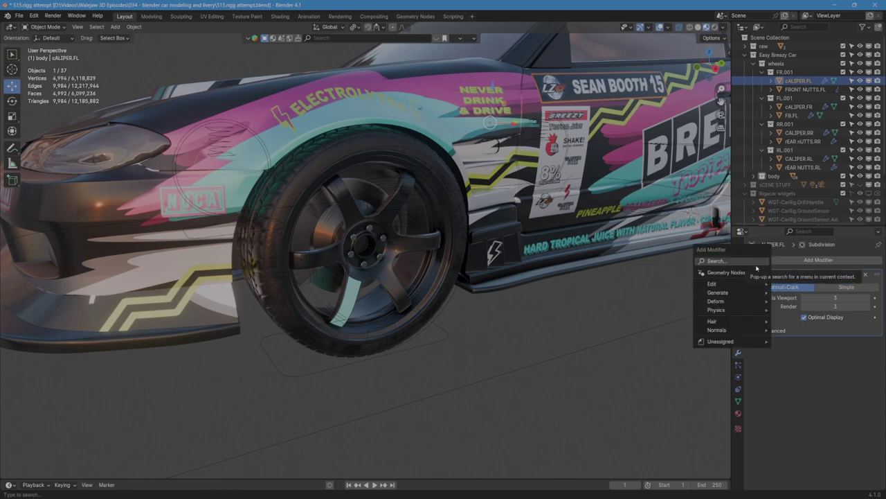
pyautogui.moveTo(760, 285)
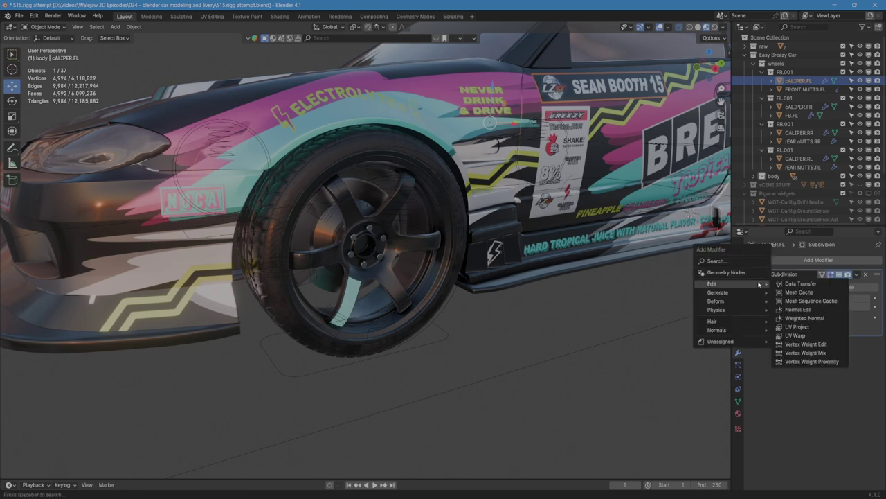
pyautogui.click(738, 389)
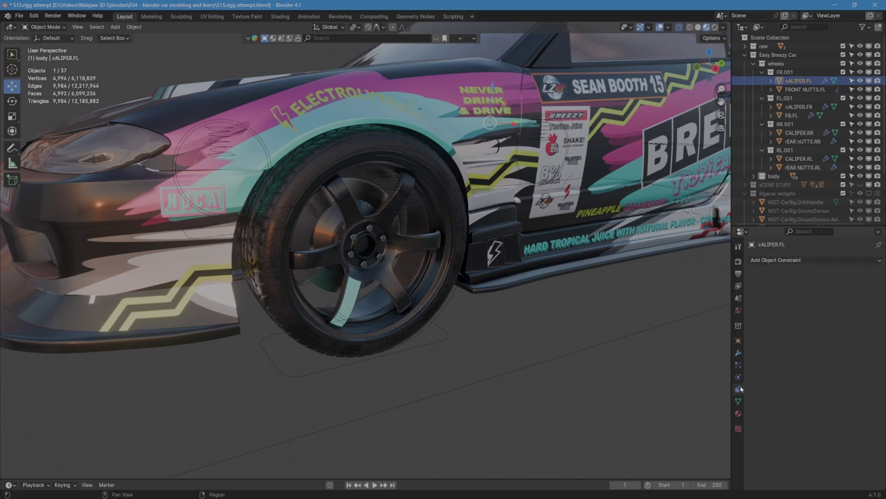
pyautogui.click(773, 260)
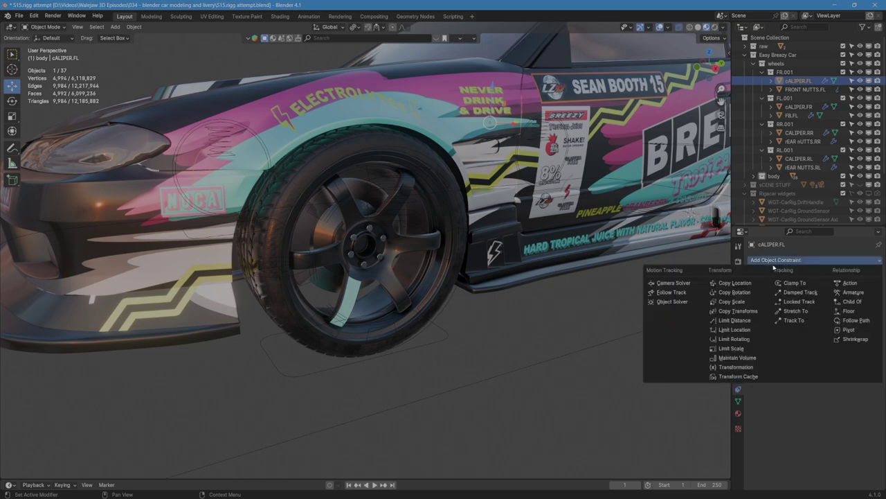
pyautogui.click(735, 340)
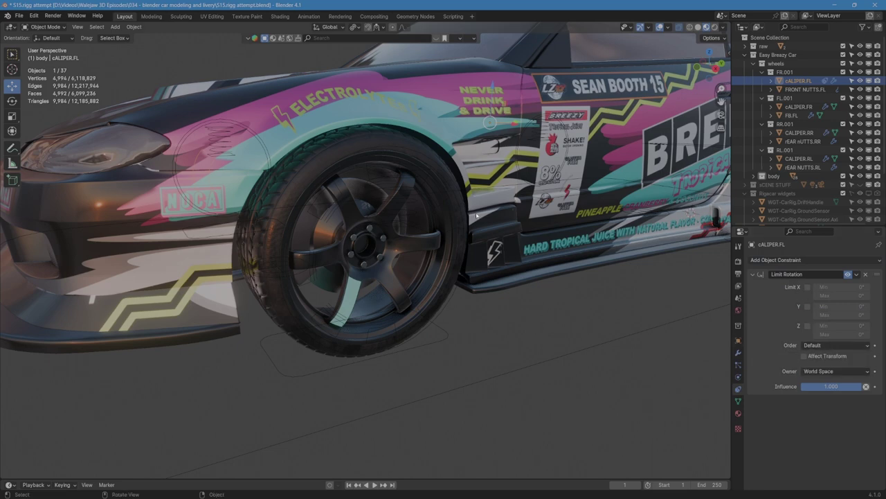
pyautogui.click(808, 287)
# Step: Add a Limit Rotation constraint with Limit X enabled to the front caliper cALIPER.FR
pyautogui.moveTo(581, 346); pyautogui.dragTo(603, 340, button='middle')
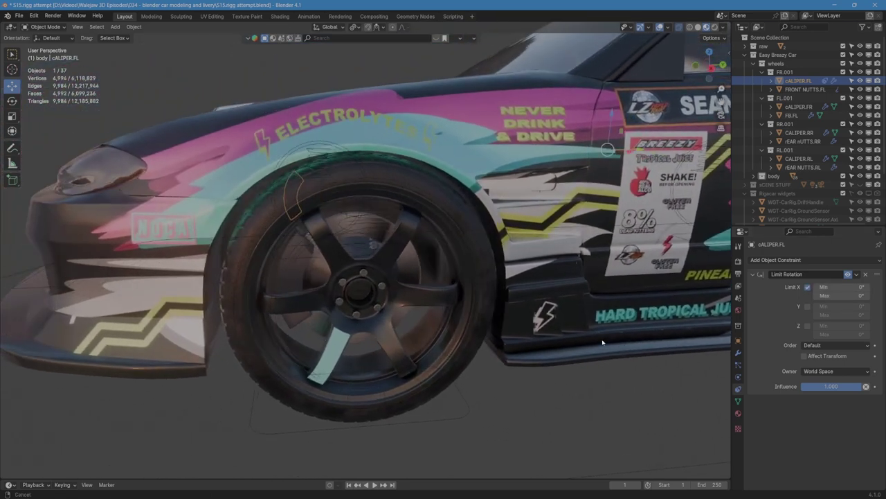
pyautogui.click(290, 285)
pyautogui.click(778, 262)
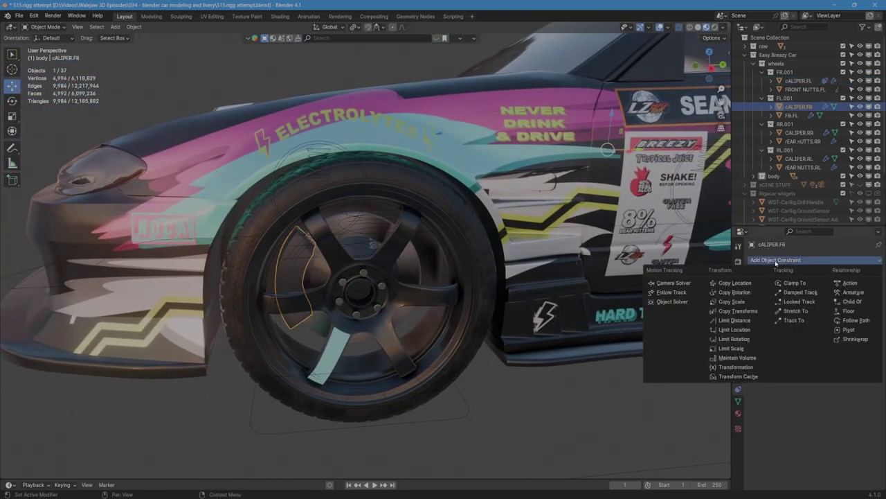
pyautogui.click(738, 339)
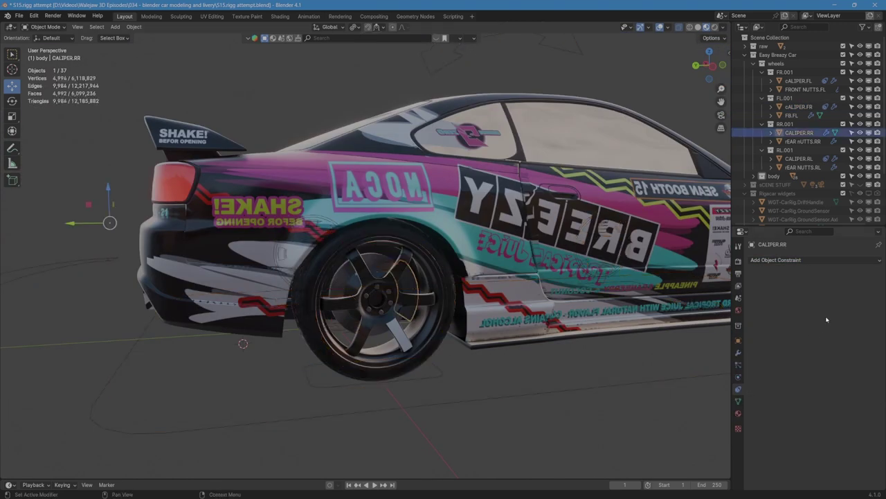
# Step: Add a Limit Rotation constraint to the rear caliper CALIPER.RR and enable Limit X
pyautogui.click(793, 261)
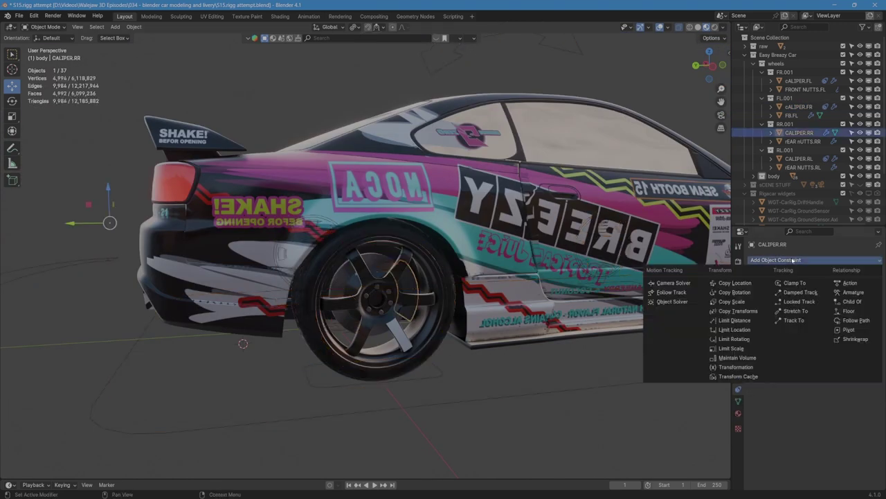
pyautogui.click(739, 339)
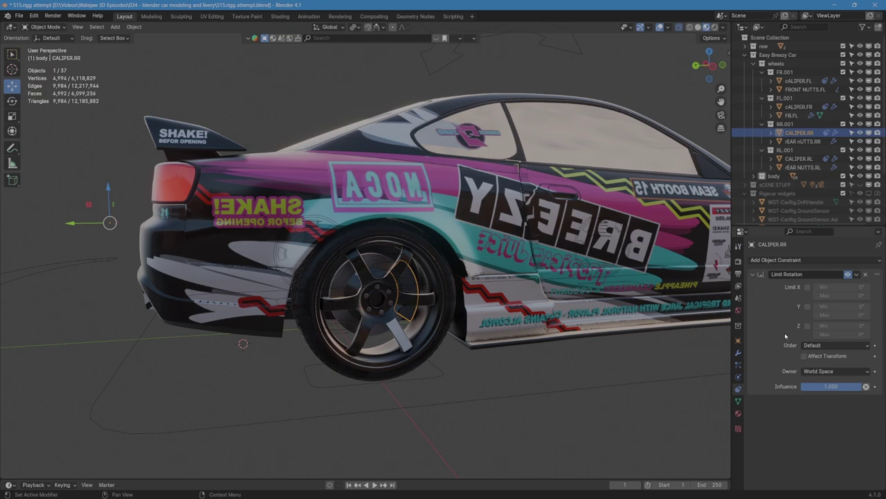
pyautogui.click(808, 287)
# Step: Parent the front caliper cALIPER.FR to the front wheel FB.FL as an Object parent
pyautogui.scroll(-6, 395, 331)
pyautogui.moveTo(395, 331); pyautogui.dragTo(564, 332, button='middle')
pyautogui.scroll(5, 450, 313)
pyautogui.scroll(5, 450, 312)
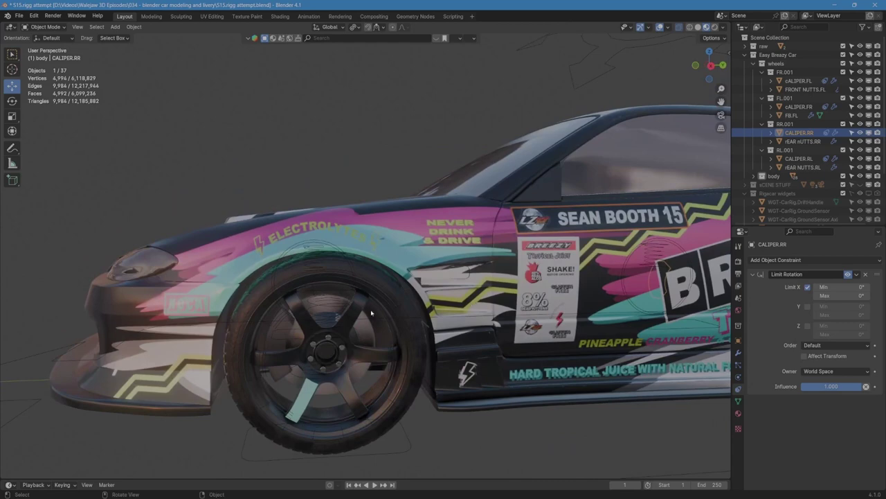
pyautogui.click(275, 350)
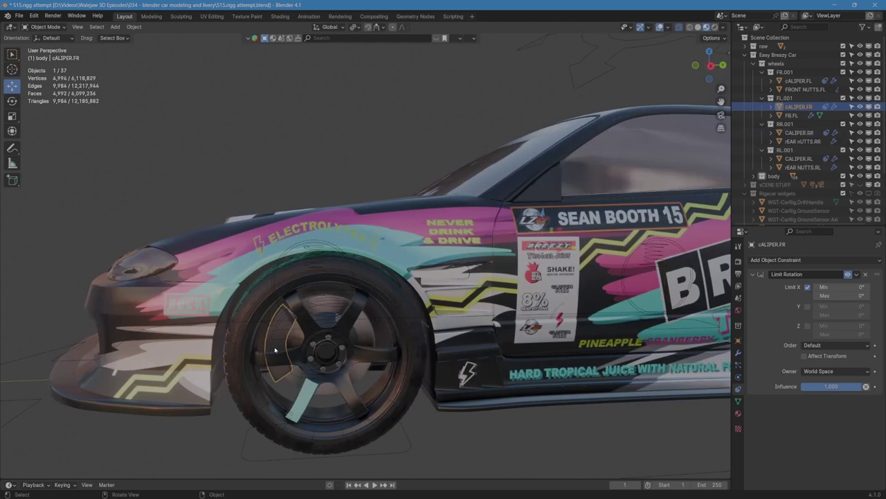
pyautogui.keyDown('shift'); pyautogui.click(347, 388); pyautogui.keyUp('shift')
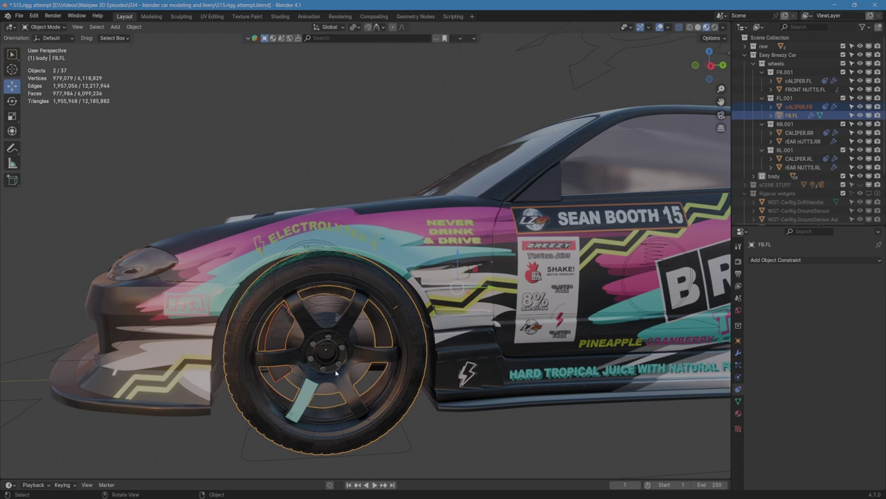
pyautogui.keyDown('shift'); pyautogui.click(279, 339); pyautogui.keyUp('shift')
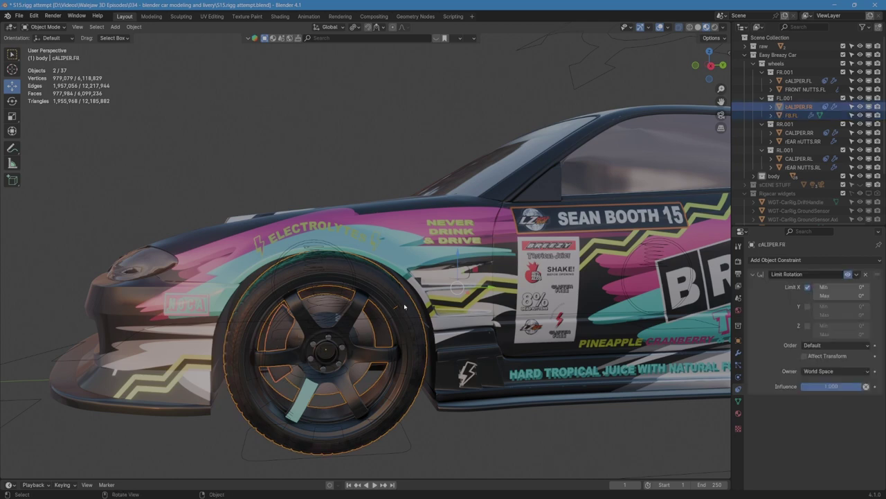
pyautogui.keyDown('shift'); pyautogui.click(390, 288); pyautogui.keyUp('shift')
pyautogui.moveTo(391, 287); pyautogui.dragTo(379, 358, button='middle')
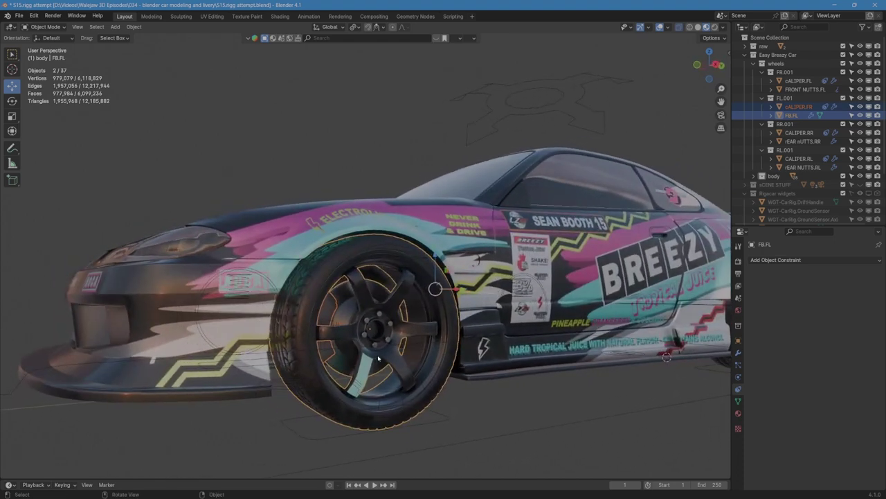
pyautogui.hotkey('ctrl', 'p')
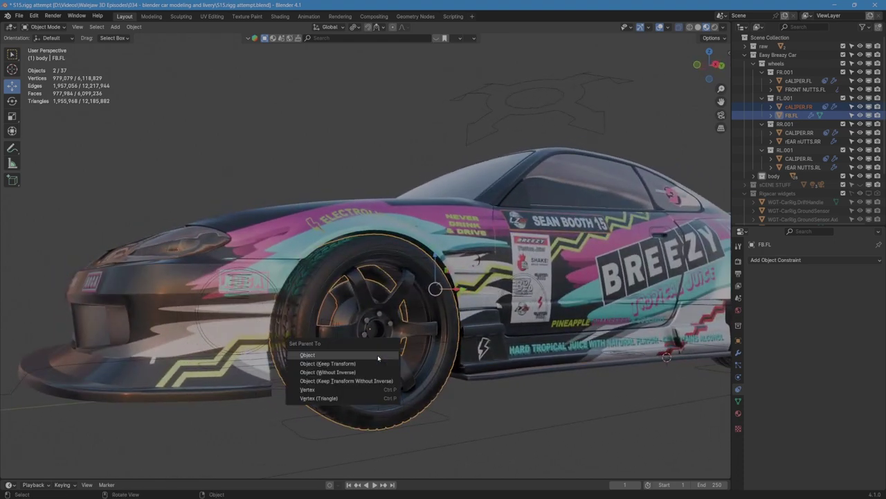
pyautogui.click(378, 358)
# Step: Test the parented front caliper by moving the Car Rig's Root bone along the Y axis in Pose Mode
pyautogui.scroll(-1, 426, 291)
pyautogui.moveTo(500, 291); pyautogui.dragTo(451, 291, button='middle')
pyautogui.scroll(1, 426, 291)
pyautogui.click(83, 380)
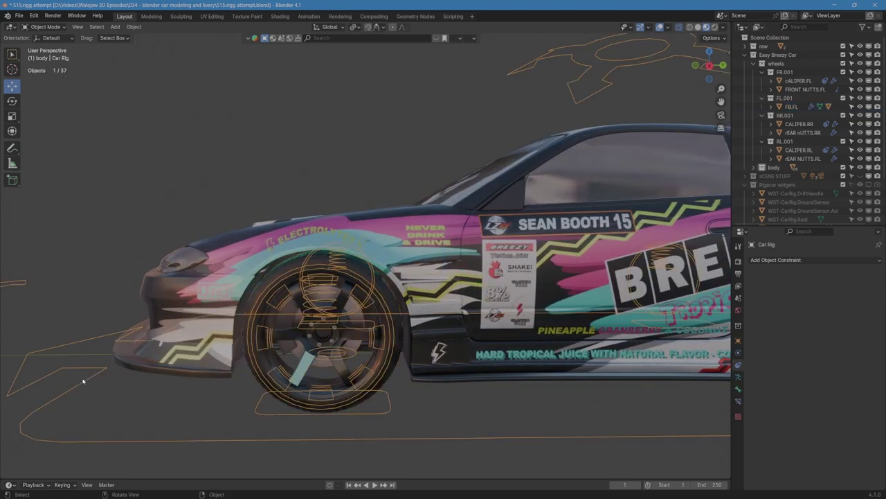
pyautogui.hotkey('ctrl', 'Tab')
pyautogui.click(342, 438)
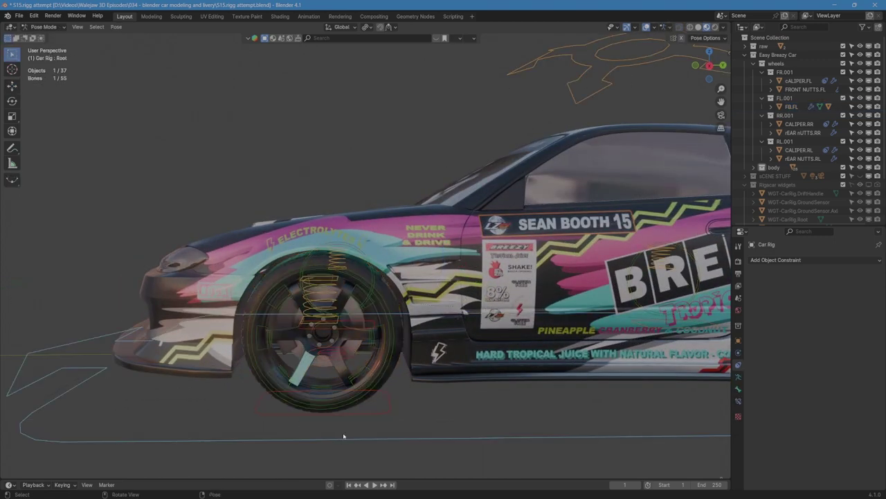
pyautogui.press('g')
pyautogui.press('y')
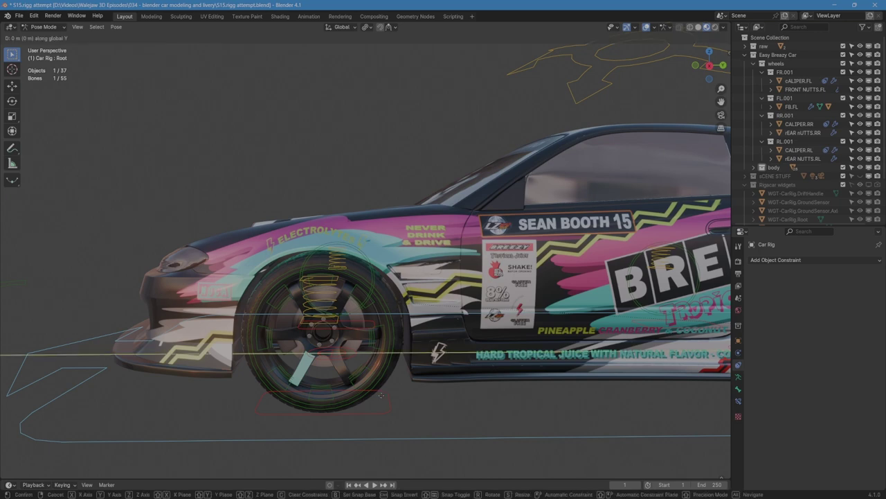
pyautogui.rightClick(505, 247)
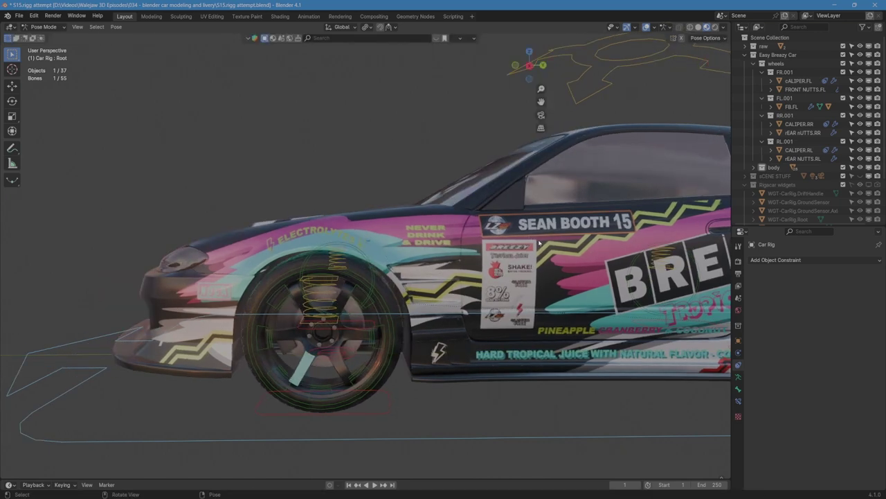
pyautogui.press('n')
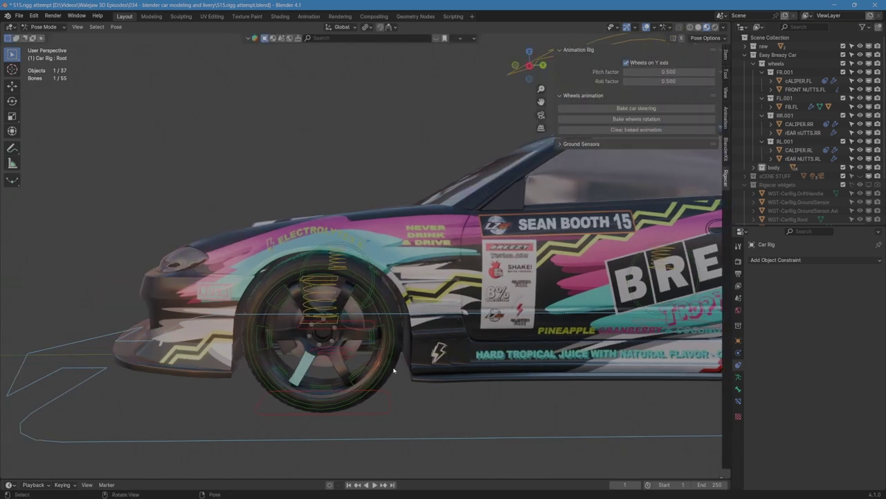
pyautogui.press('n')
pyautogui.press('g')
pyautogui.press('y')
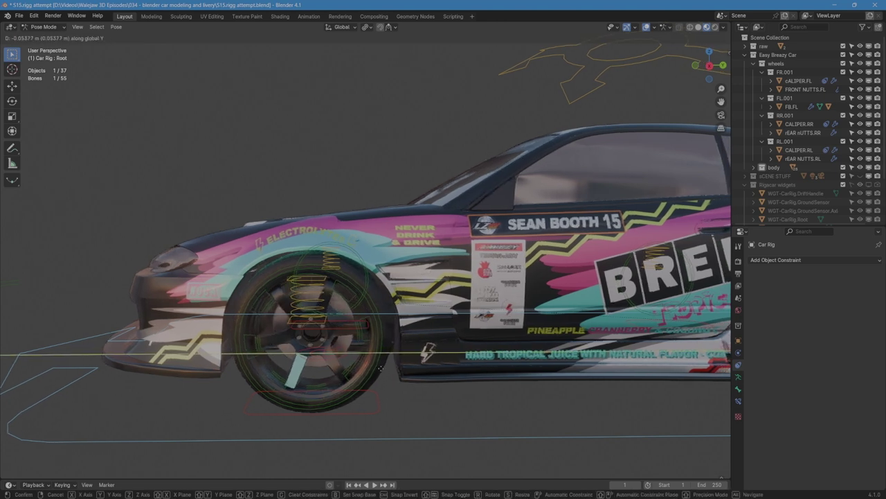
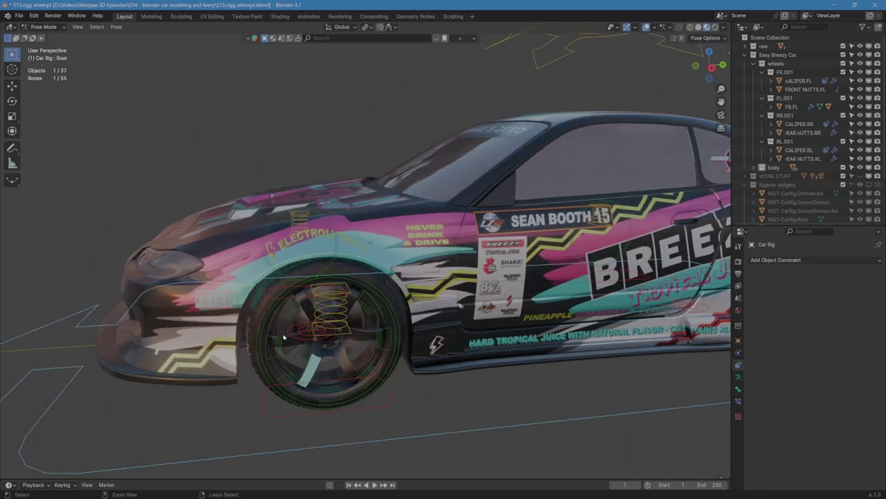
# Step: Return to Object Mode and apply the object transforms of the front caliper cALIPER.FR
pyautogui.hotkey('ctrl', 'Tab')
pyautogui.click(285, 328)
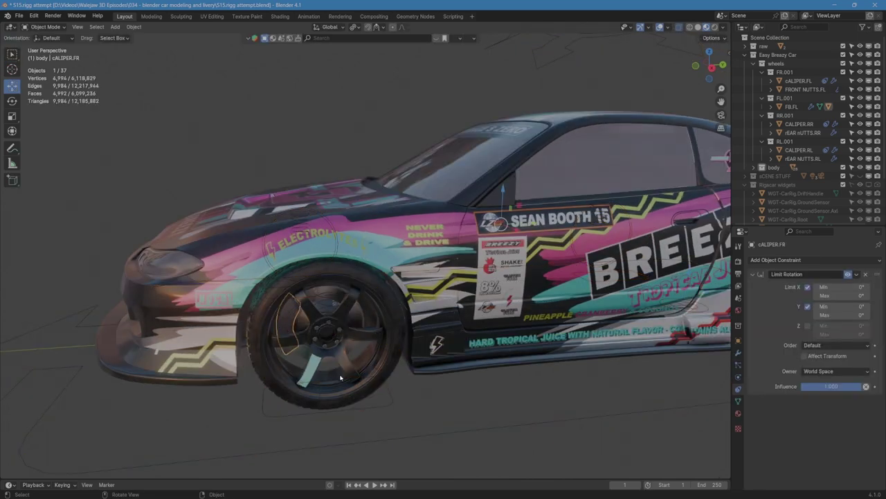
pyautogui.scroll(2, 332, 372)
pyautogui.keyDown('shift'); pyautogui.moveTo(330, 372); pyautogui.dragTo(389, 263, button='middle'); pyautogui.keyUp('shift')
pyautogui.hotkey('ctrl', 'a')
pyautogui.click(390, 263)
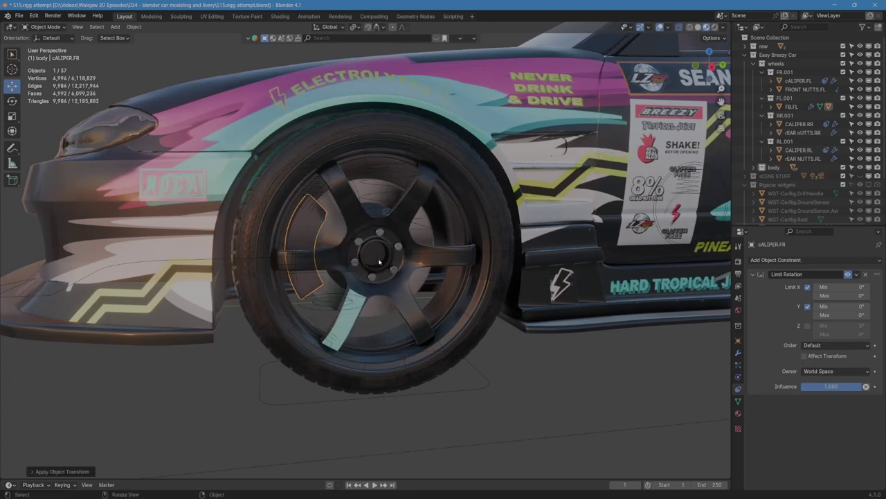
# Step: Set cALIPER.FR's origin to the 3D cursor at the front wheel's centre and test-move the Root bone along Y
pyautogui.click(379, 261)
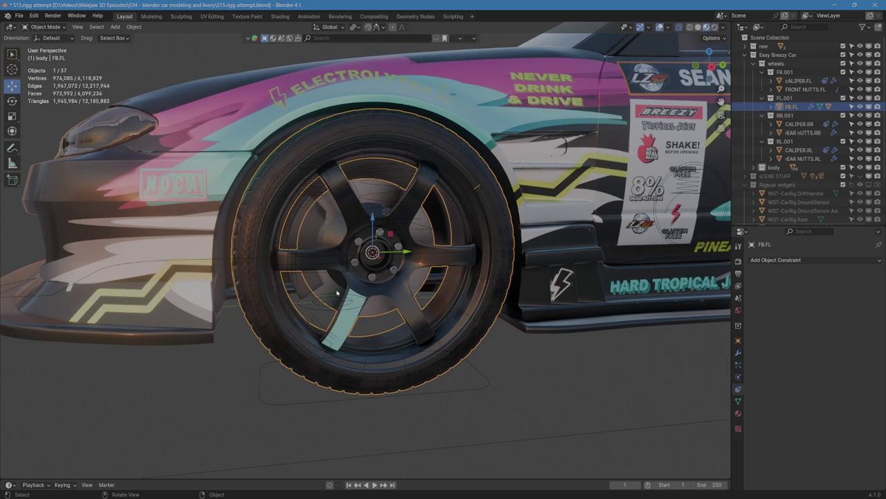
pyautogui.click(314, 281)
pyautogui.rightClick(313, 281)
pyautogui.moveTo(314, 279)
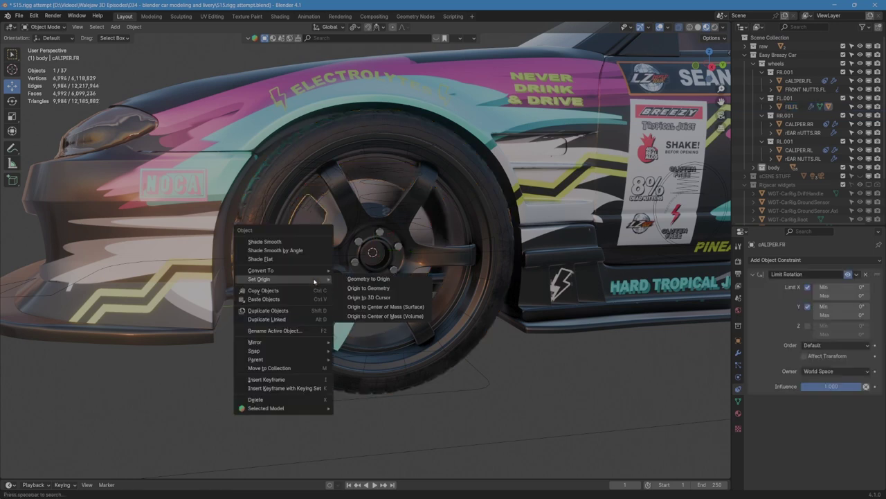
pyautogui.click(371, 297)
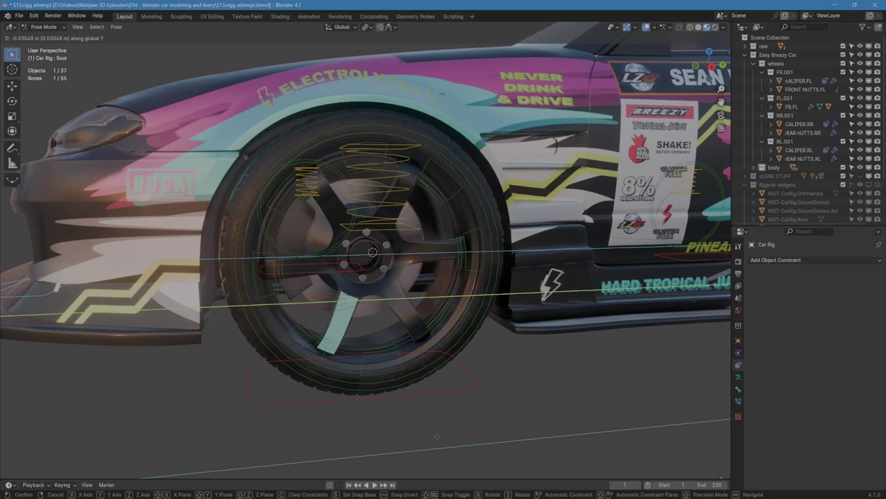
pyautogui.rightClick(434, 435)
# Step: Snap the 3D cursor to the selected hub geometry of the rear wheel rEAR NUTTS.RL in Edit Mode
pyautogui.scroll(-5, 407, 220)
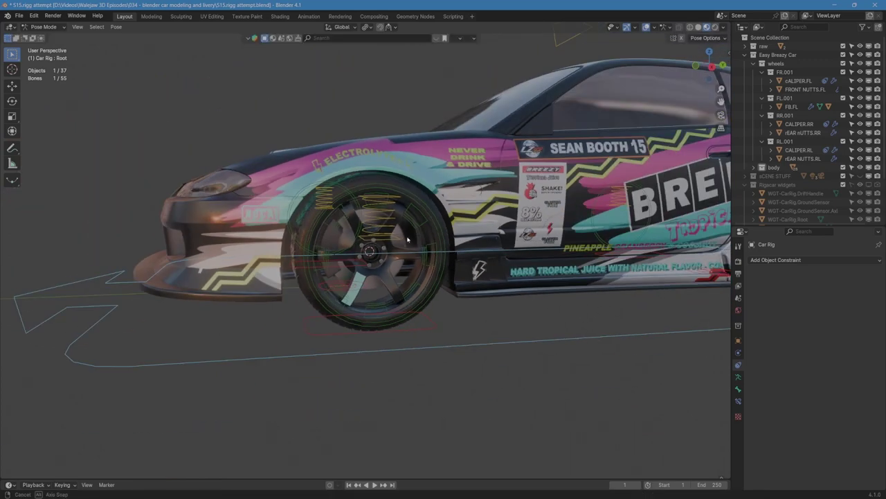
pyautogui.moveTo(405, 225)
pyautogui.mouseDown(button='middle')
pyautogui.moveTo(393, 247)
pyautogui.moveTo(405, 241)
pyautogui.mouseUp(button='middle')
pyautogui.moveTo(329, 258); pyautogui.dragTo(222, 262, button='middle')
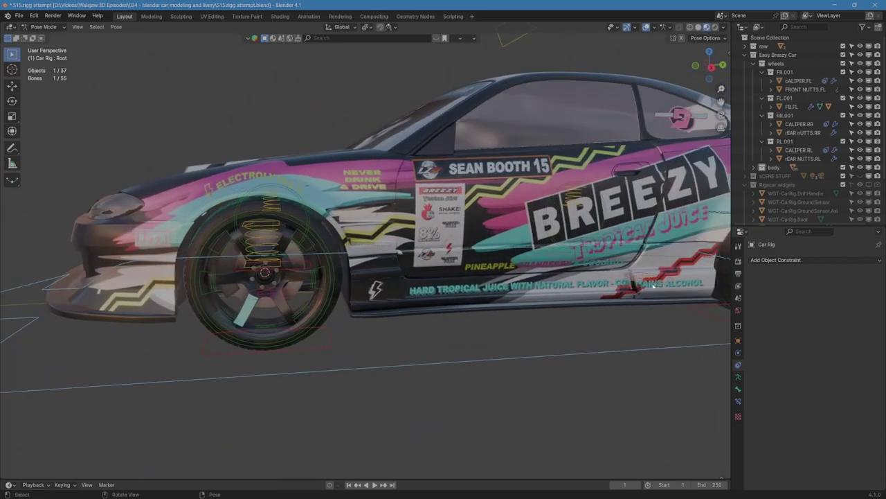
pyautogui.keyDown('shift'); pyautogui.moveTo(653, 286); pyautogui.dragTo(268, 322, button='middle'); pyautogui.keyUp('shift')
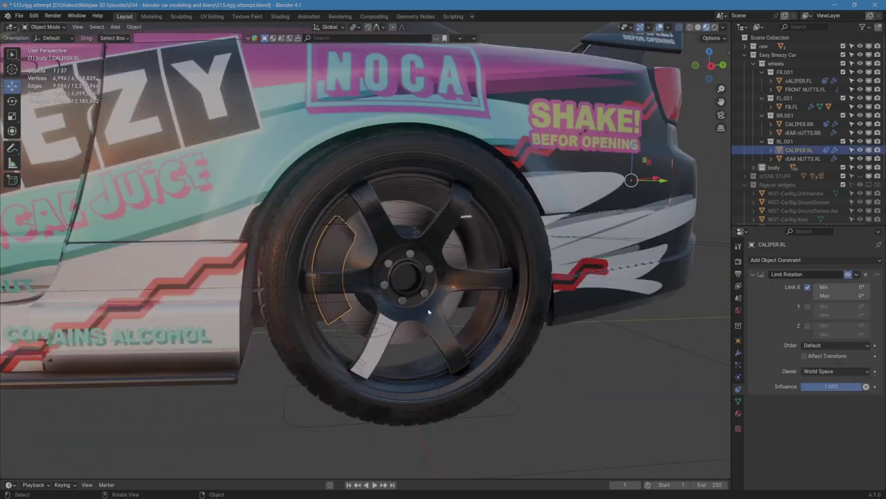
pyautogui.click(428, 313)
pyautogui.hotkey('shift', 's')
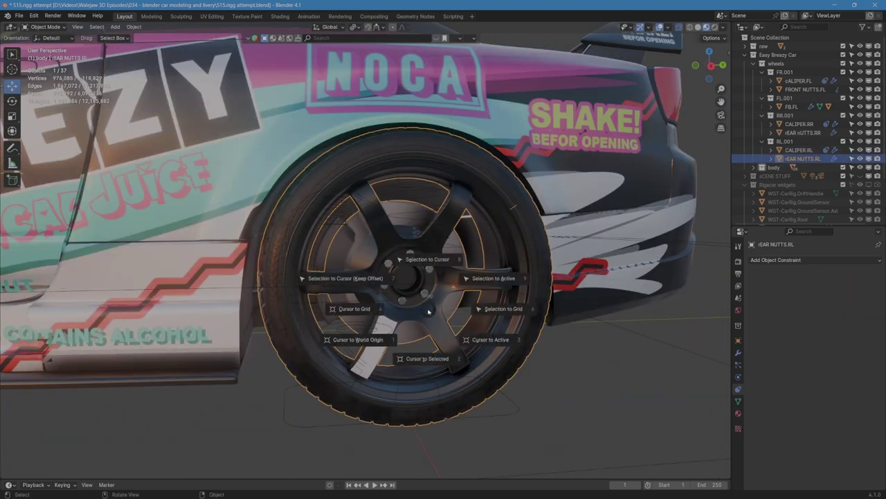
pyautogui.click(424, 358)
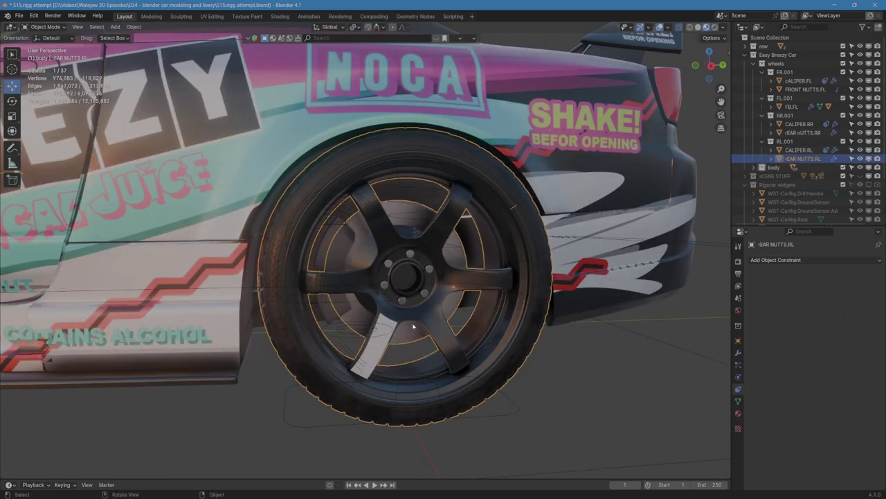
pyautogui.press('Tab')
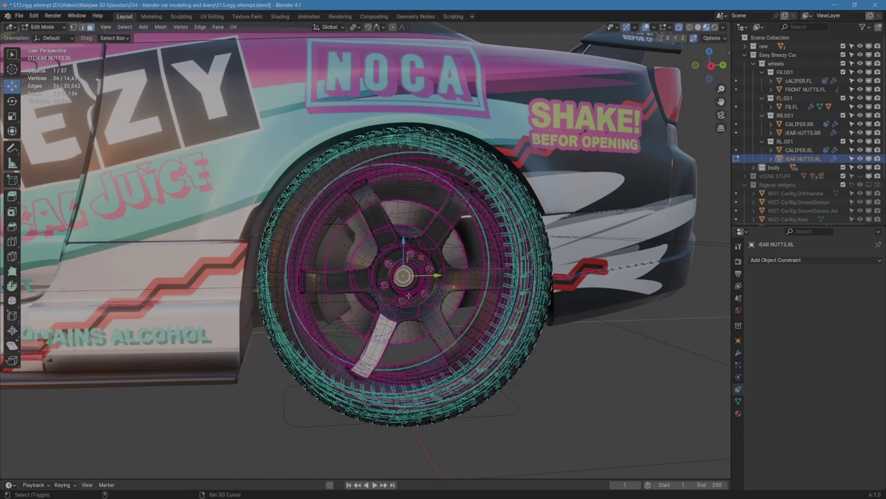
pyautogui.hotkey('shift', 's')
pyautogui.click(414, 344)
pyautogui.press('Tab')
# Step: Apply all transforms to the rear caliper CALIPER.RL and set its origin to the 3D cursor
pyautogui.click(337, 254)
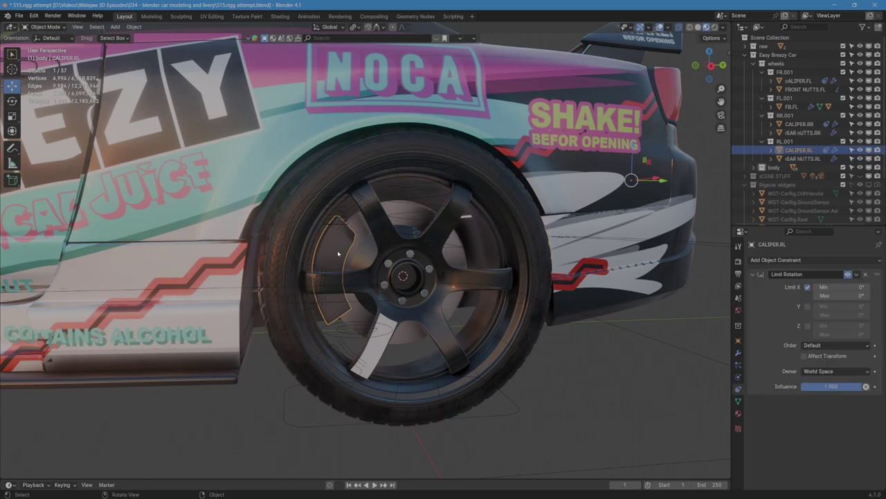
pyautogui.hotkey('ctrl', 'a')
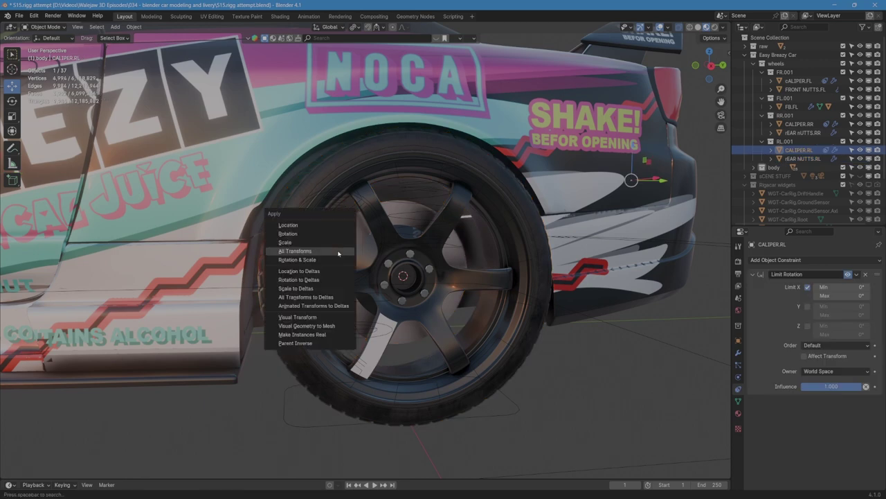
pyautogui.click(338, 251)
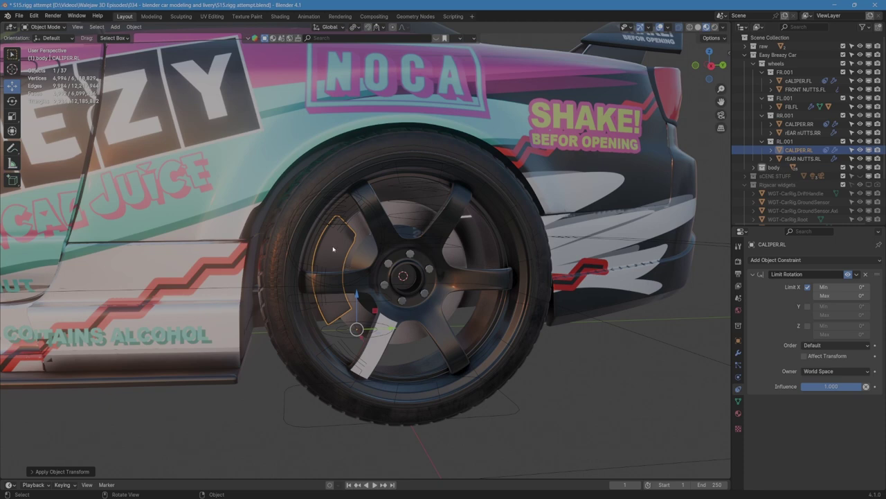
pyautogui.rightClick(333, 249)
pyautogui.moveTo(340, 243)
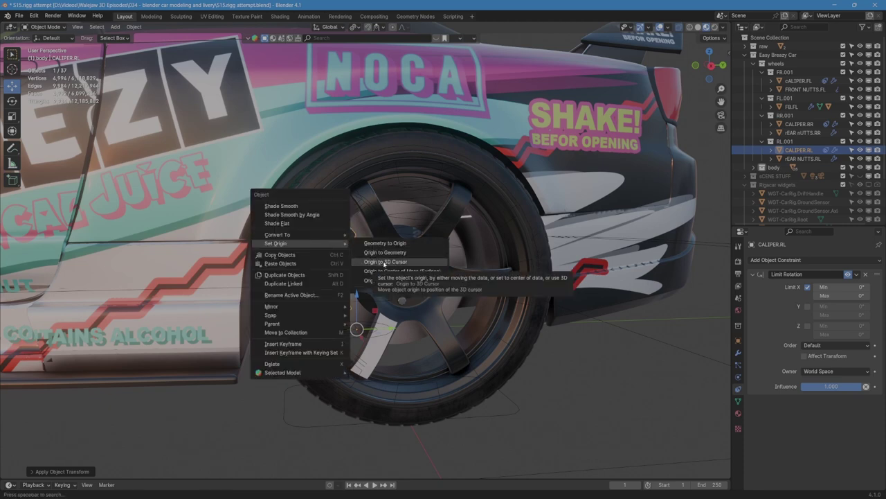
pyautogui.click(385, 262)
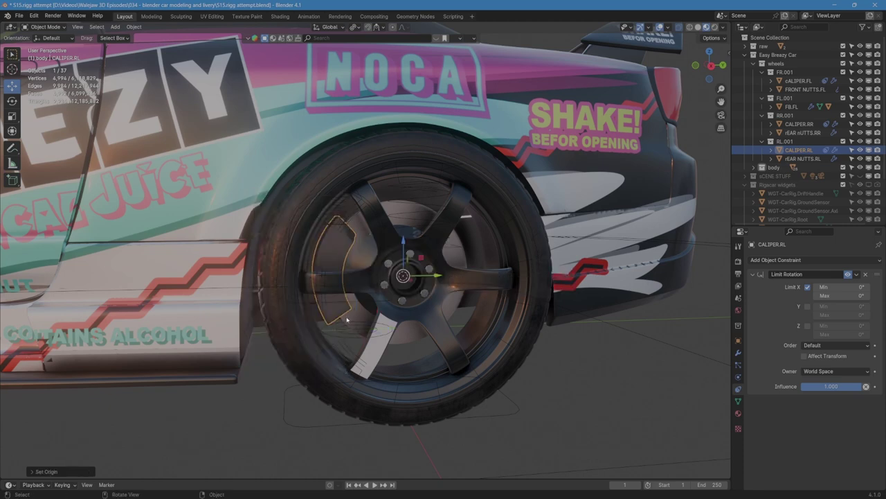
# Step: Examine the opposite rear wheel's caliper and the whole car from the front and side
pyautogui.moveTo(371, 333); pyautogui.dragTo(256, 346, button='middle')
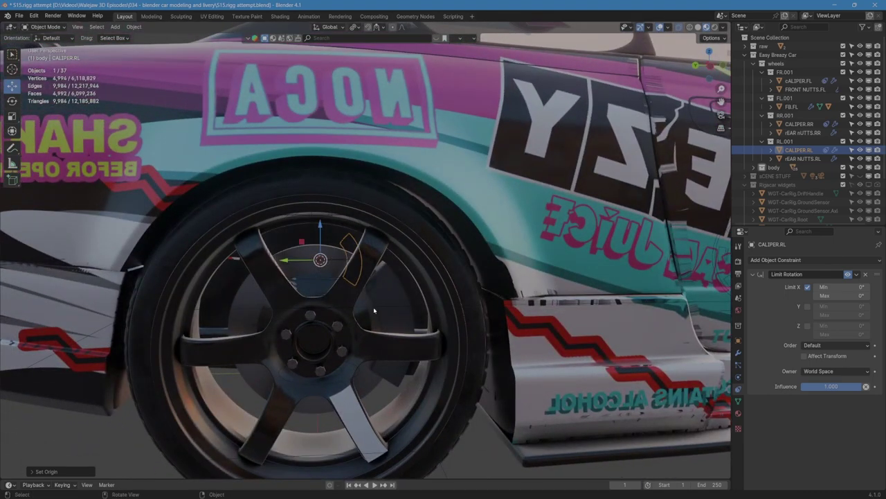
pyautogui.click(385, 291)
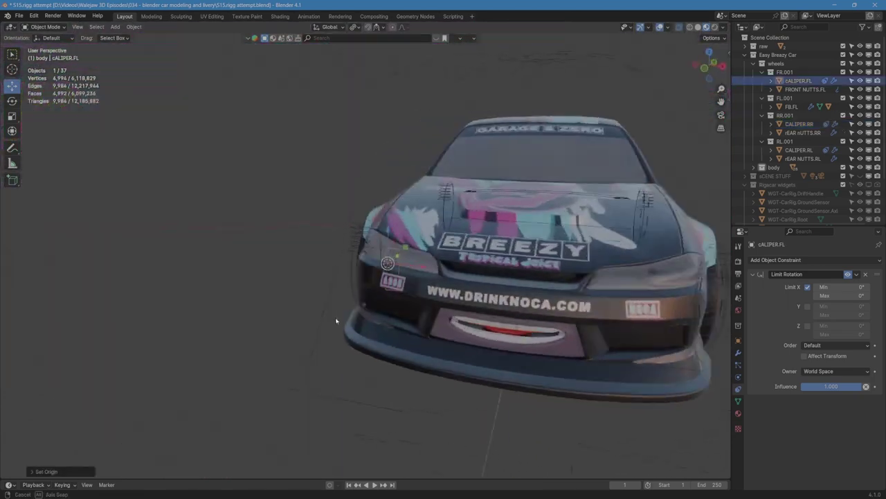
pyautogui.moveTo(325, 324); pyautogui.dragTo(230, 325, button='middle')
pyautogui.moveTo(535, 310); pyautogui.dragTo(543, 267, button='middle')
pyautogui.scroll(3, 533, 271)
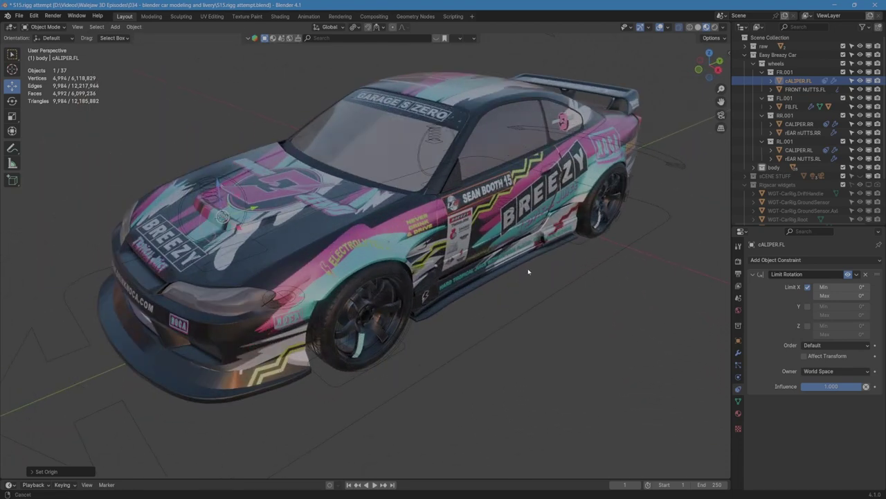
pyautogui.scroll(1, 530, 289)
pyautogui.scroll(-3, 530, 288)
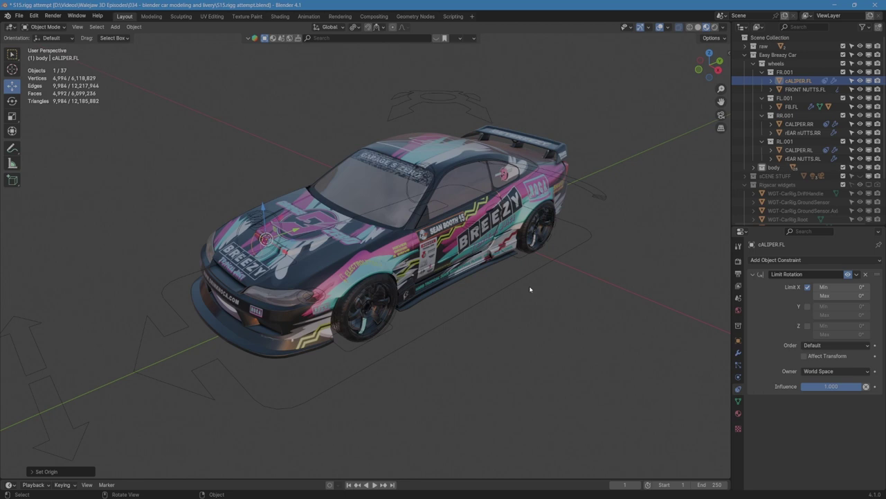
# Step: Select the Car Rig and switch it to Pose Mode
pyautogui.moveTo(530, 289)
pyautogui.mouseDown(button='middle')
pyautogui.moveTo(454, 285)
pyautogui.moveTo(527, 284)
pyautogui.moveTo(528, 291)
pyautogui.mouseUp(button='middle')
pyautogui.scroll(3, 496, 237)
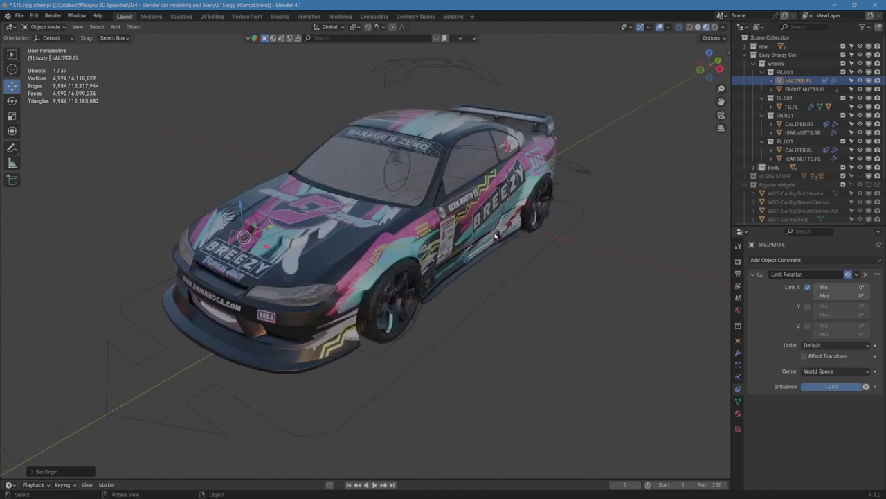
pyautogui.click(476, 320)
pyautogui.hotkey('ctrl', 'Tab')
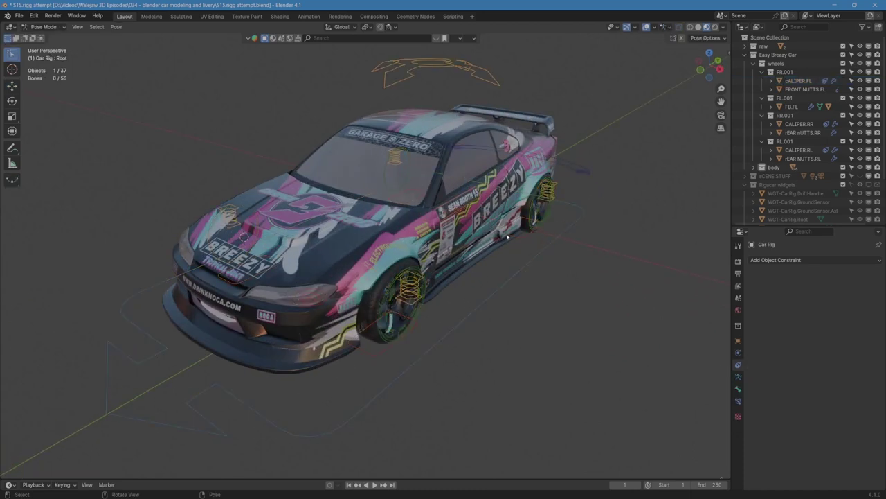
# Step: Try rotating the rig's Drift bone to see how the car pivots, and discard the rotation
pyautogui.click(580, 176)
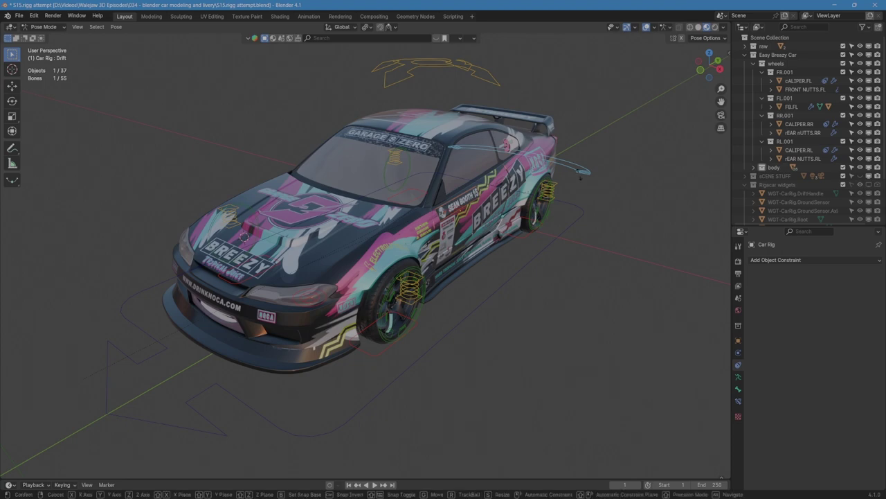
pyautogui.press('r')
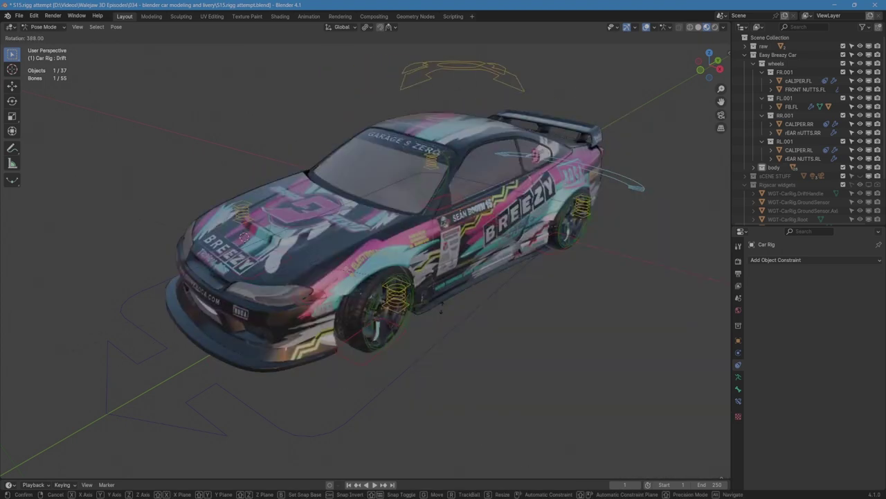
pyautogui.rightClick(502, 338)
pyautogui.moveTo(503, 339); pyautogui.dragTo(233, 215, button='middle')
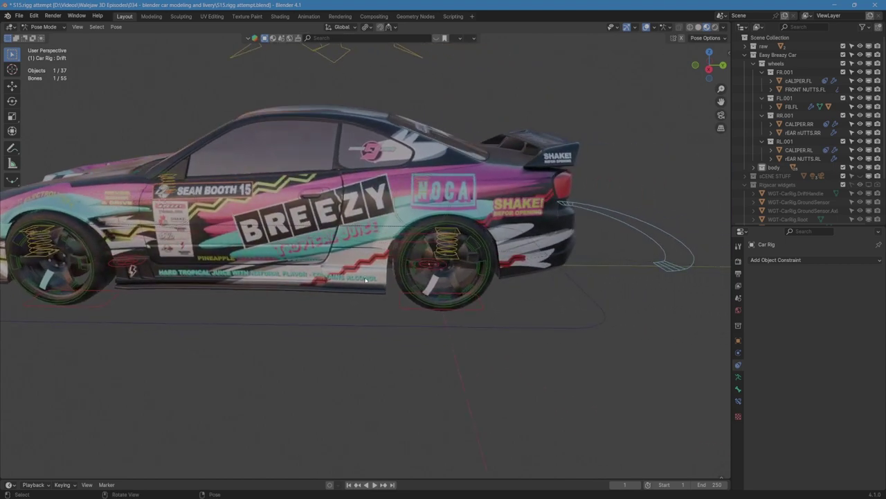
pyautogui.scroll(3, 365, 279)
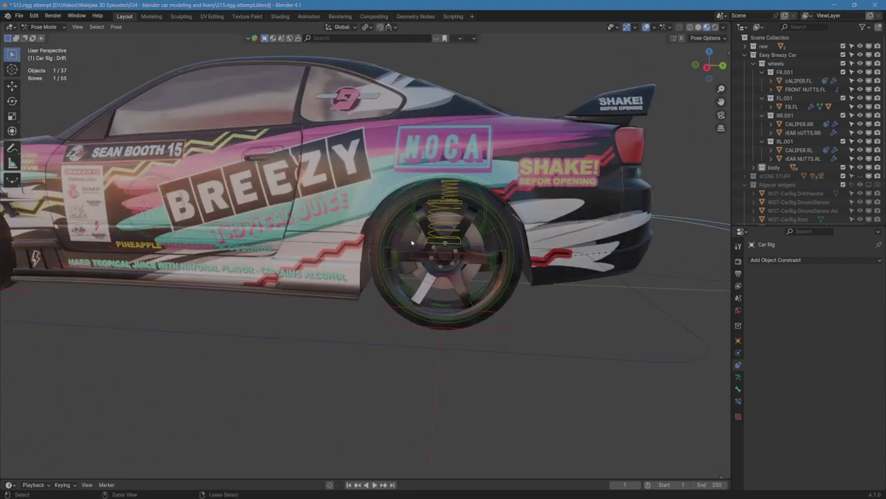
# Step: Inspect the Limit Rotation constraint of the rear caliper CALIPER.RL and return the Car Rig to Pose Mode
pyautogui.hotkey('ctrl', 'Tab')
pyautogui.click(411, 243)
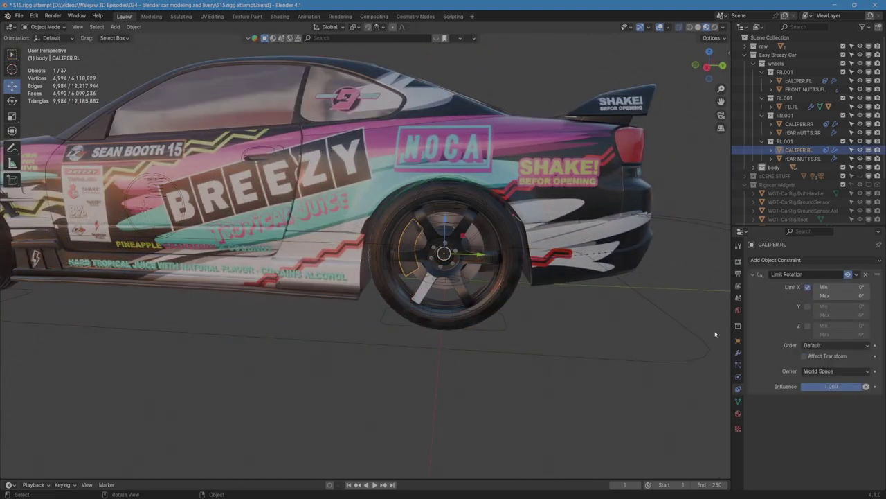
pyautogui.keyDown('shift'); pyautogui.moveTo(108, 241); pyautogui.dragTo(269, 237, button='middle'); pyautogui.keyUp('shift')
pyautogui.scroll(-1, 467, 339)
pyautogui.click(467, 338)
pyautogui.hotkey('ctrl', 'Tab')
pyautogui.moveTo(467, 338); pyautogui.dragTo(437, 347, button='middle')
pyautogui.scroll(-1, 437, 346)
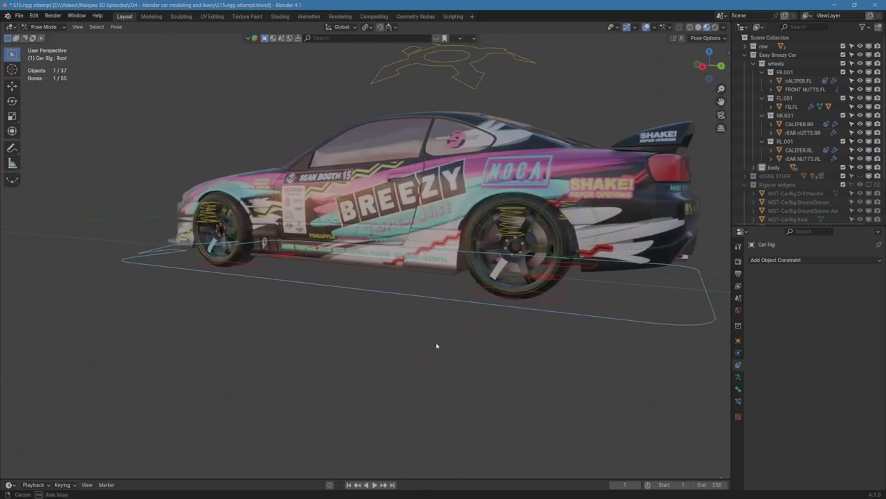
pyautogui.scroll(2, 475, 317)
pyautogui.scroll(2, 475, 317)
# Step: Select CALIPER.RL in Object Mode and enable Limit Y in its Limit Rotation constraint
pyautogui.hotkey('ctrl', 'Tab')
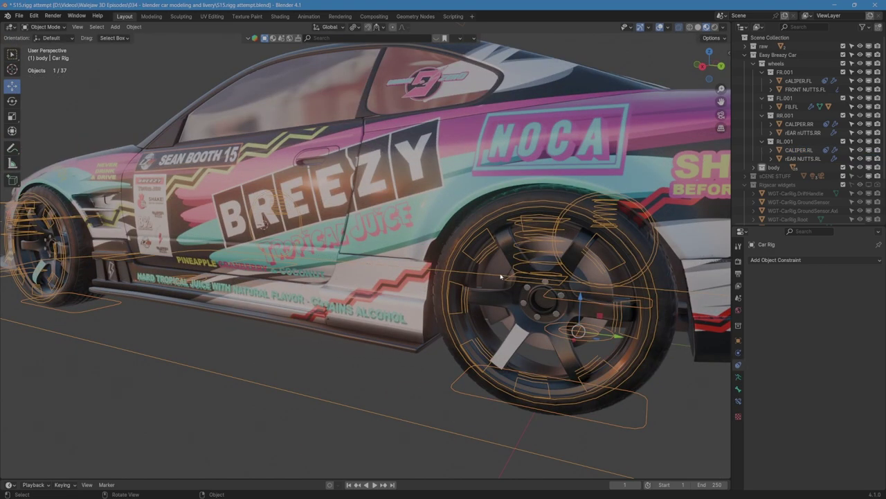
pyautogui.click(494, 267)
pyautogui.moveTo(495, 283); pyautogui.dragTo(526, 289, button='middle')
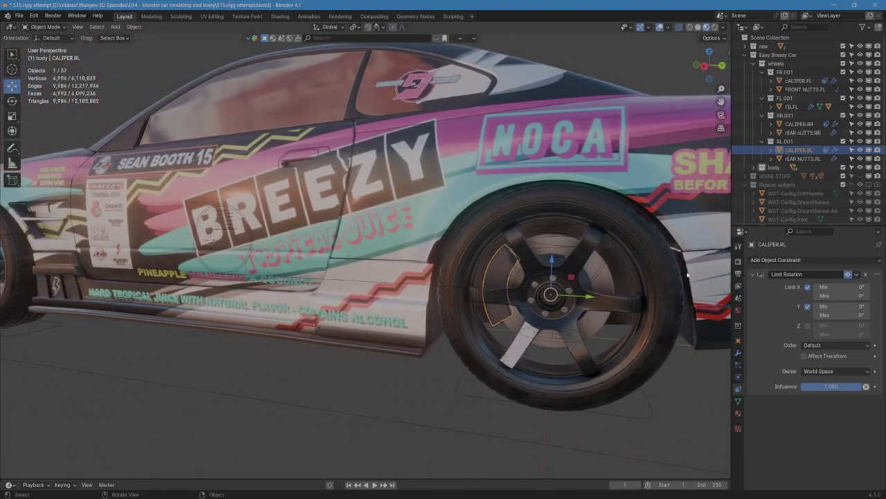
# Step: Parent CALIPER.RL to rEAR NUTTS.RL with the Object option, and parent the other calipers to their wheels the same way
pyautogui.keyDown('shift'); pyautogui.click(667, 263); pyautogui.keyUp('shift')
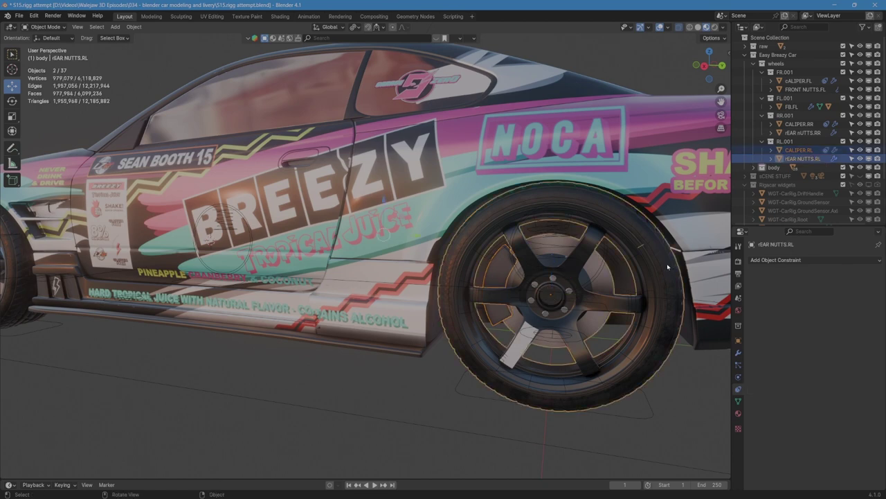
pyautogui.hotkey('ctrl', 'p')
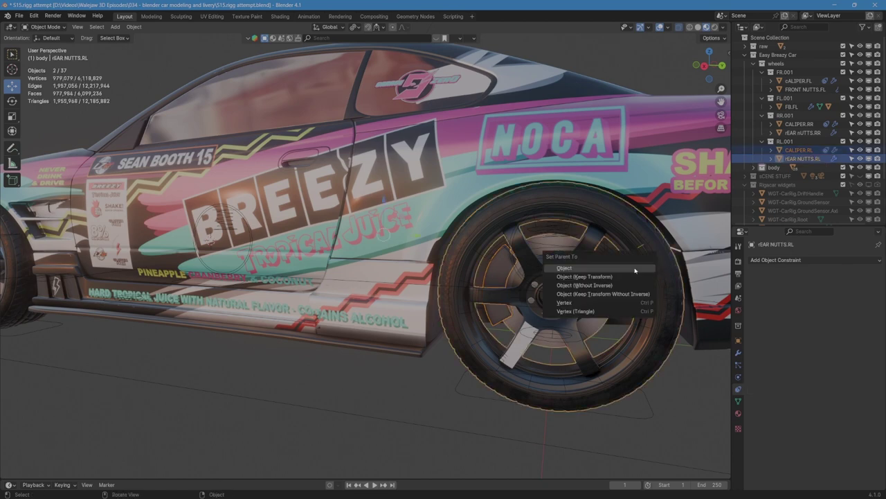
pyautogui.click(635, 269)
pyautogui.moveTo(635, 269); pyautogui.dragTo(360, 284, button='middle')
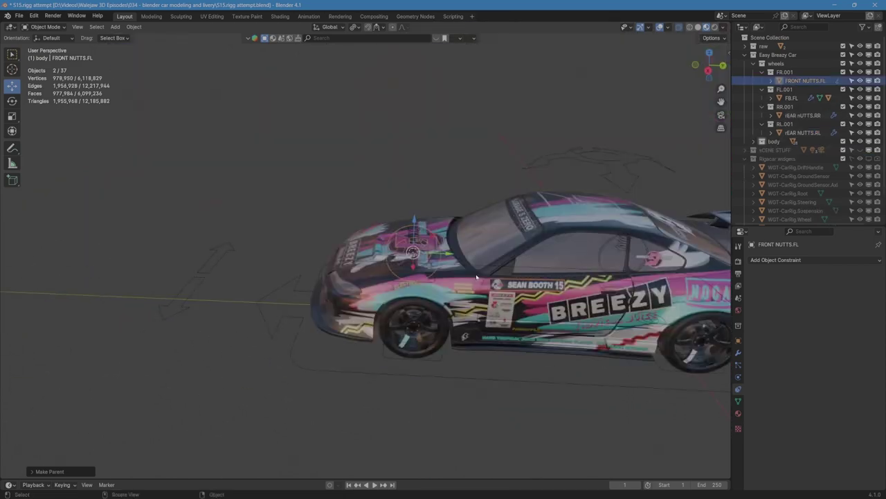
pyautogui.moveTo(388, 229); pyautogui.dragTo(348, 212, button='middle')
pyautogui.moveTo(349, 96); pyautogui.dragTo(414, 263, button='middle')
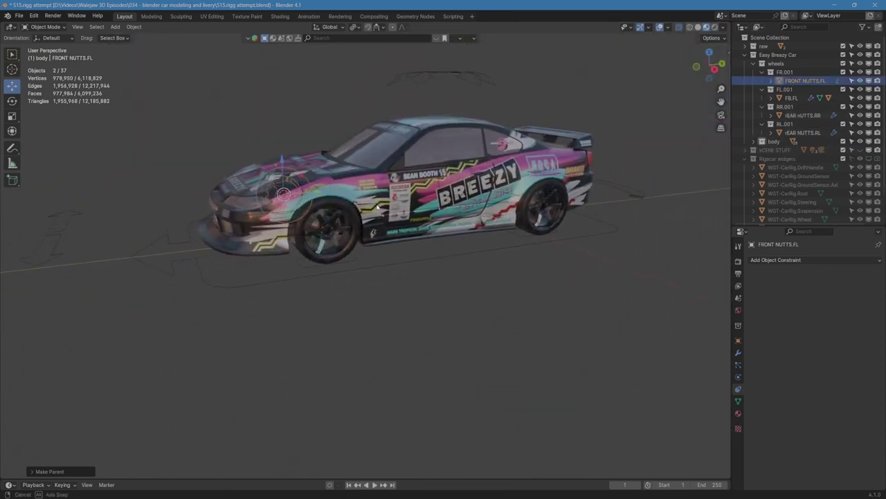
# Step: Put the Car Rig in Pose Mode and move its Root bone forward along global Y to test the rolling wheels
pyautogui.click(412, 262)
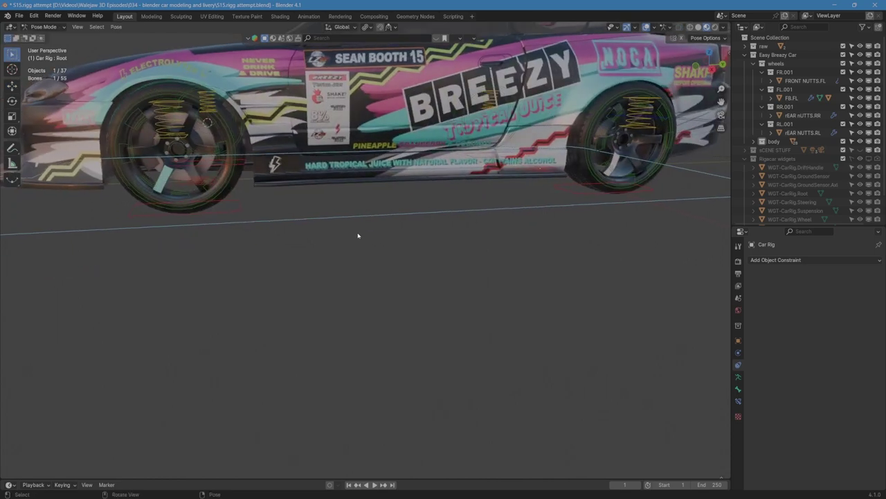
pyautogui.press('g')
pyautogui.press('y')
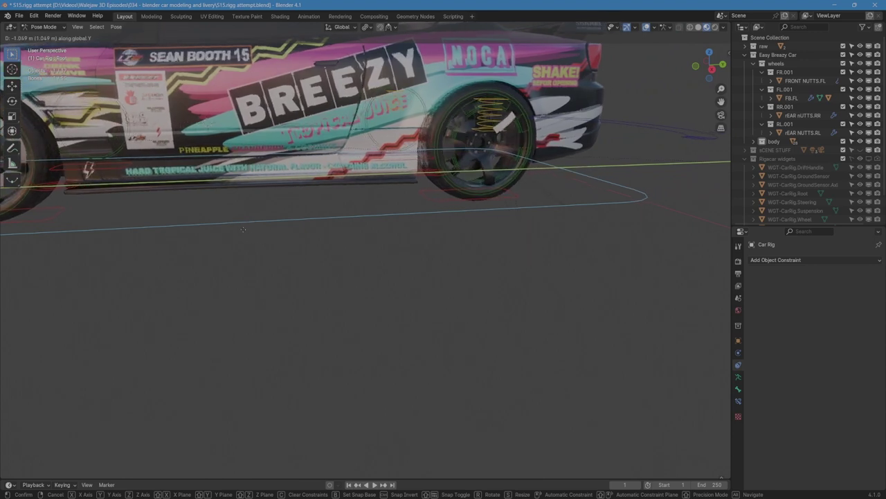
pyautogui.click(247, 238)
# Step: Move the Root bone backward along global Y, well behind the world origin, and keyframe it at frame 1
pyautogui.scroll(-4, 248, 238)
pyautogui.moveTo(247, 237); pyautogui.dragTo(298, 311, button='middle')
pyautogui.scroll(-3, 278, 267)
pyautogui.press('g')
pyautogui.press('y')
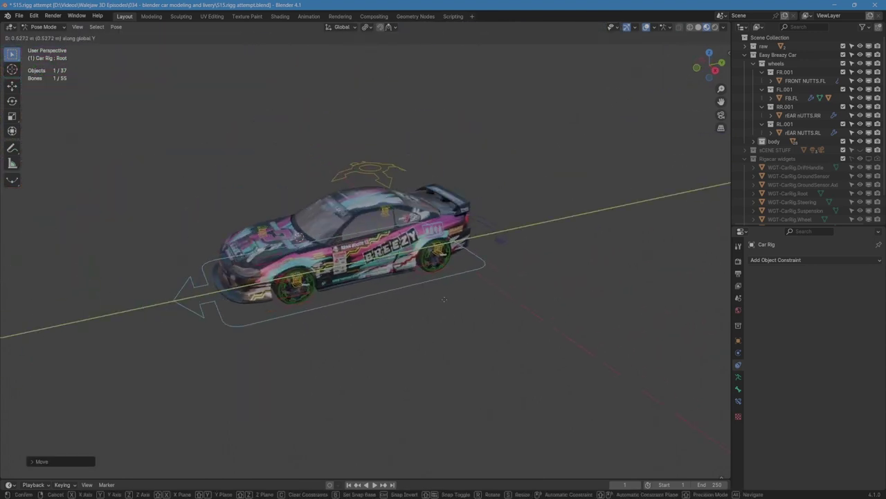
pyautogui.click(570, 271)
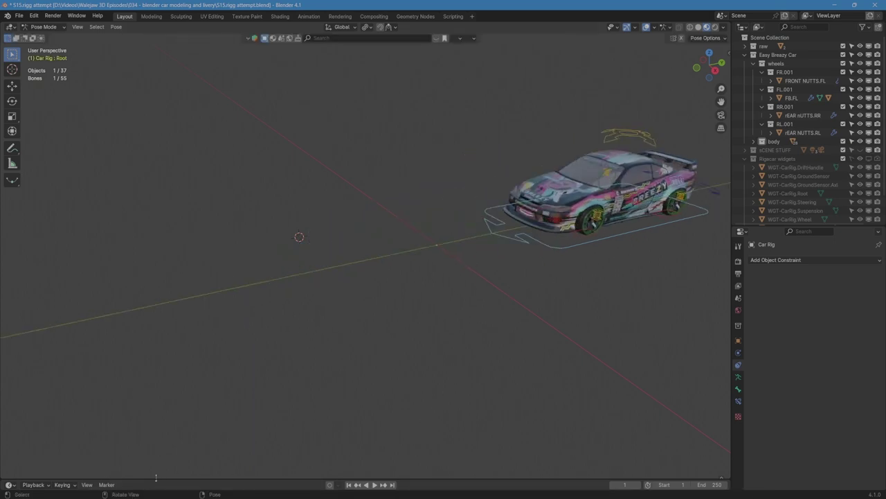
# Step: Enlarge the timeline and, at frame 250, move the Root bone forward along global Y to the world origin area and keyframe it
pyautogui.moveTo(156, 476); pyautogui.dragTo(180, 353)
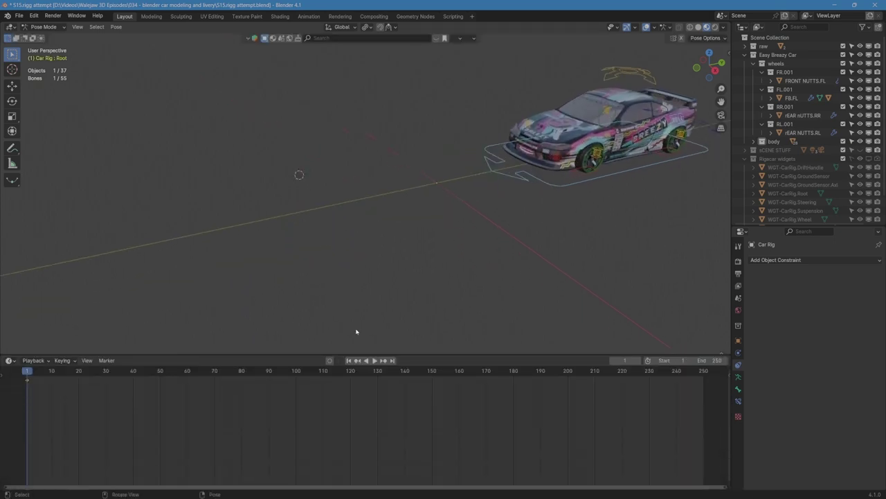
pyautogui.click(392, 360)
pyautogui.press('g')
pyautogui.press('y')
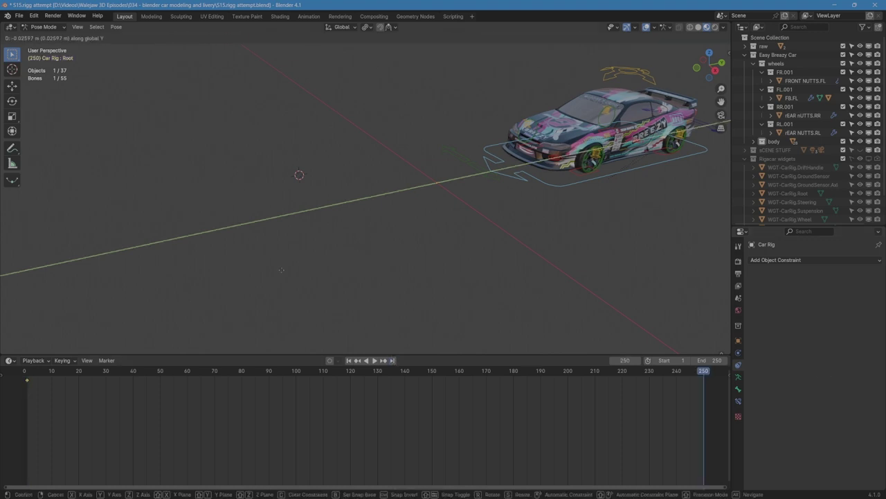
pyautogui.click(234, 277)
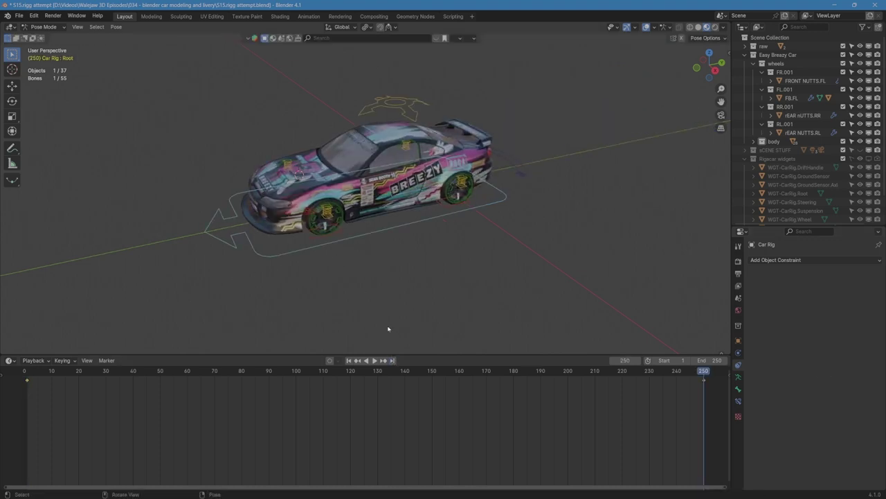
# Step: Scrub the animation to frame 235 and examine the car's wheels and calipers from several angles
pyautogui.moveTo(37, 376); pyautogui.dragTo(663, 401)
pyautogui.moveTo(498, 291); pyautogui.dragTo(488, 232, button='middle')
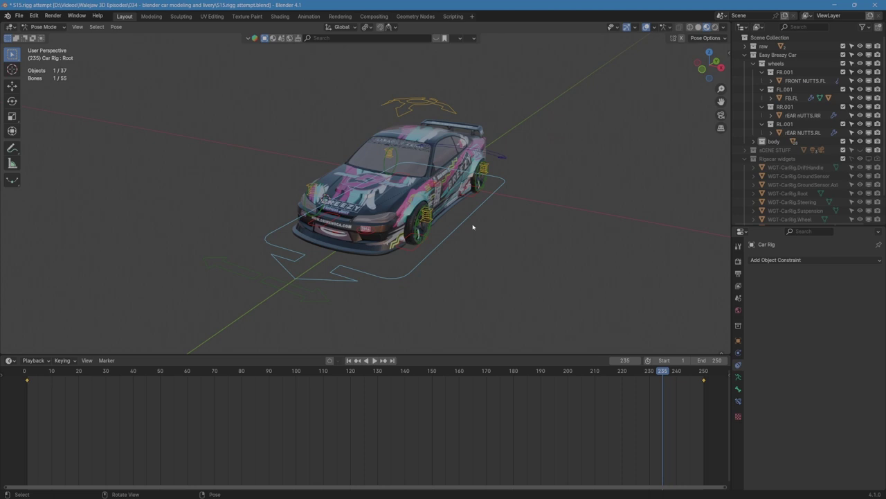
pyautogui.moveTo(477, 205); pyautogui.dragTo(463, 220, button='middle')
pyautogui.scroll(2, 446, 243)
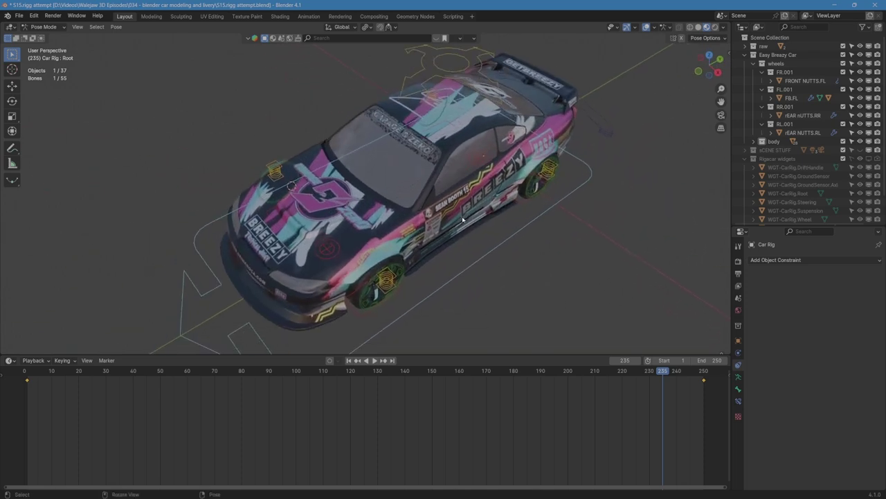
pyautogui.scroll(-2, 463, 219)
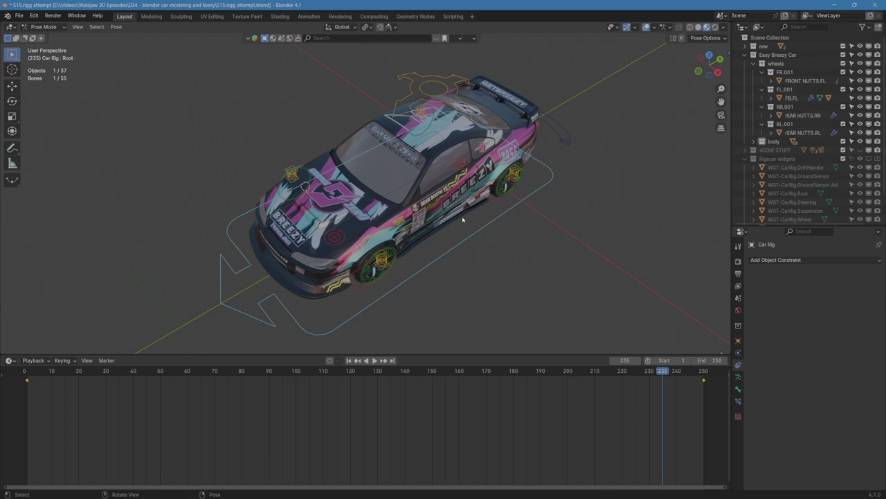
pyautogui.moveTo(479, 225); pyautogui.dragTo(506, 362, button='middle')
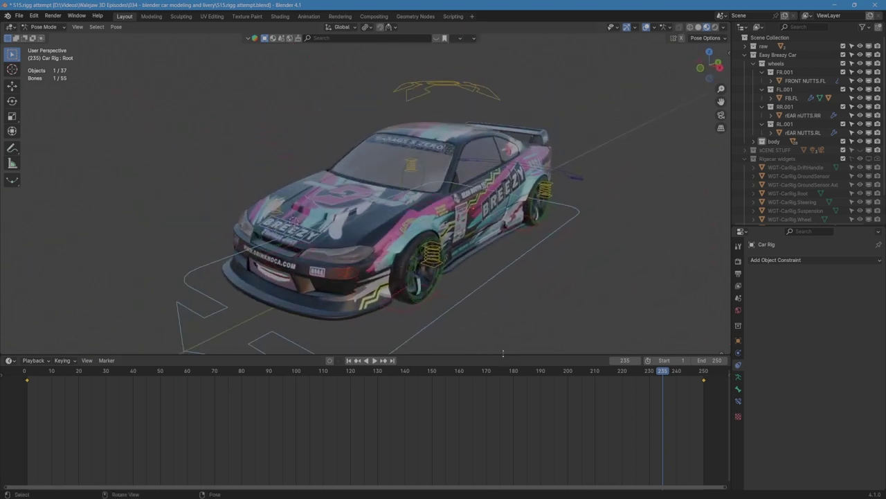
# Step: Collapse the timeline and hide the viewport overlays to view the car without its rig controls
pyautogui.moveTo(502, 354); pyautogui.dragTo(514, 474)
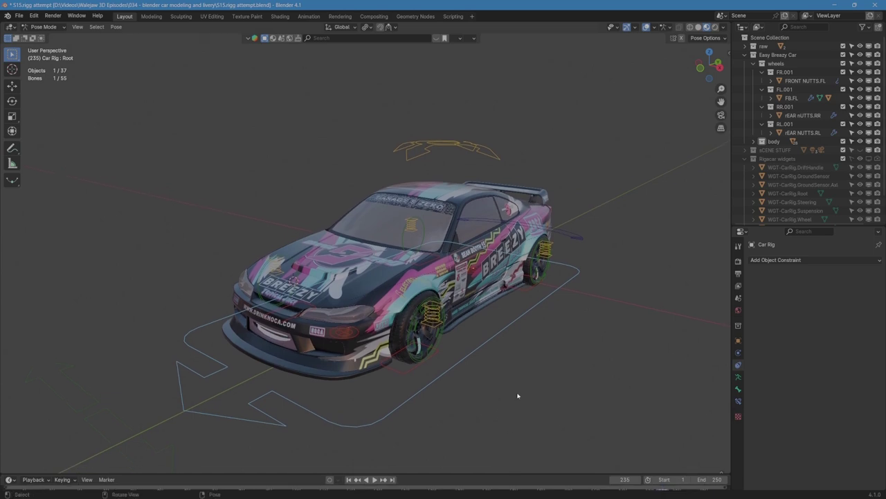
pyautogui.moveTo(517, 395); pyautogui.dragTo(494, 385, button='middle')
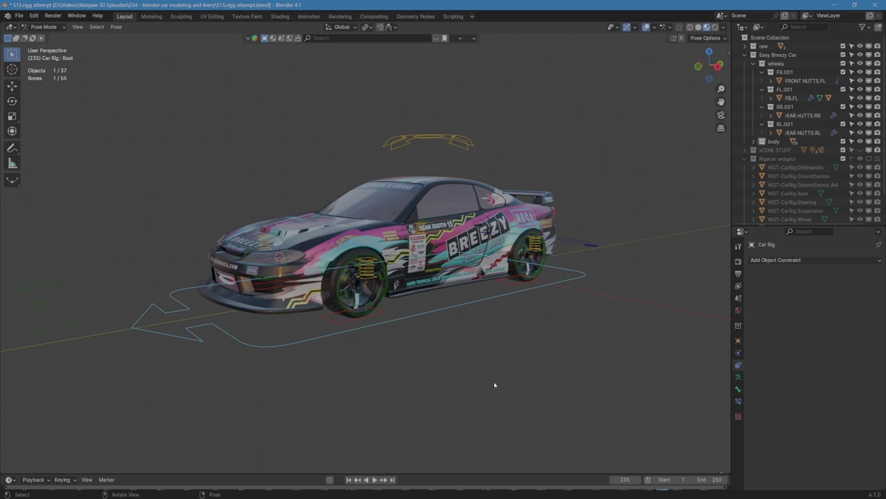
pyautogui.moveTo(495, 385); pyautogui.dragTo(288, 212, button='middle')
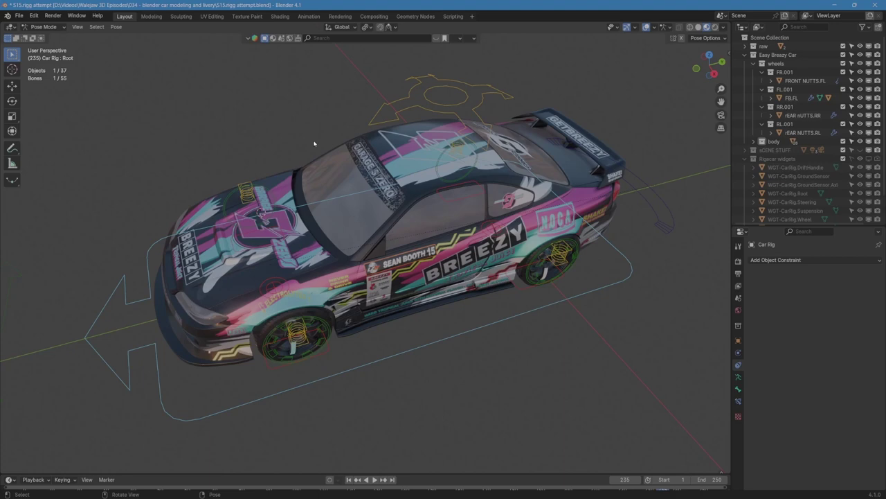
pyautogui.moveTo(345, 357); pyautogui.dragTo(515, 326, button='middle')
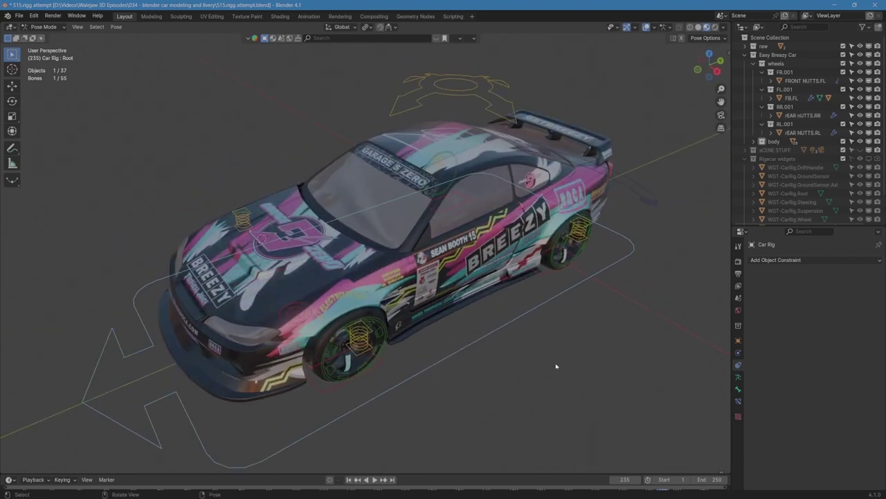
pyautogui.click(647, 27)
pyautogui.moveTo(574, 279); pyautogui.dragTo(535, 274, button='middle')
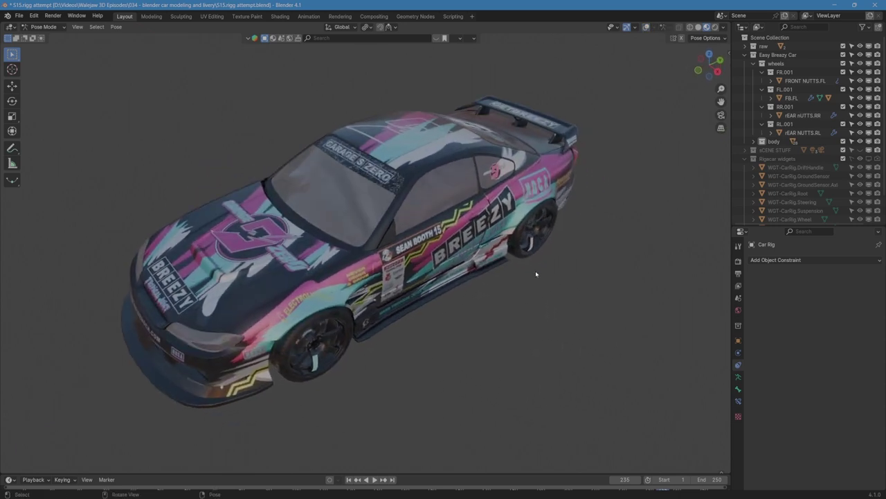